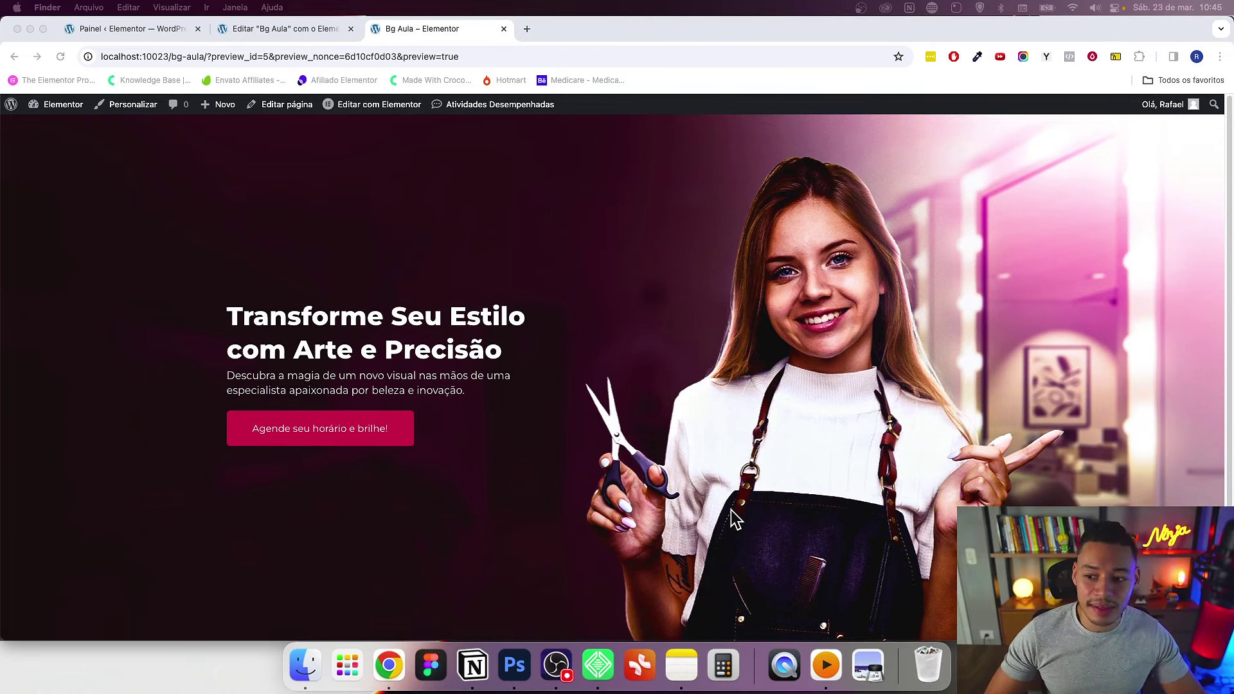
Step: Show the Medidas note listing breakpoint widths from Widescreen 2400px to Mobile 767px
left_click(682, 665)
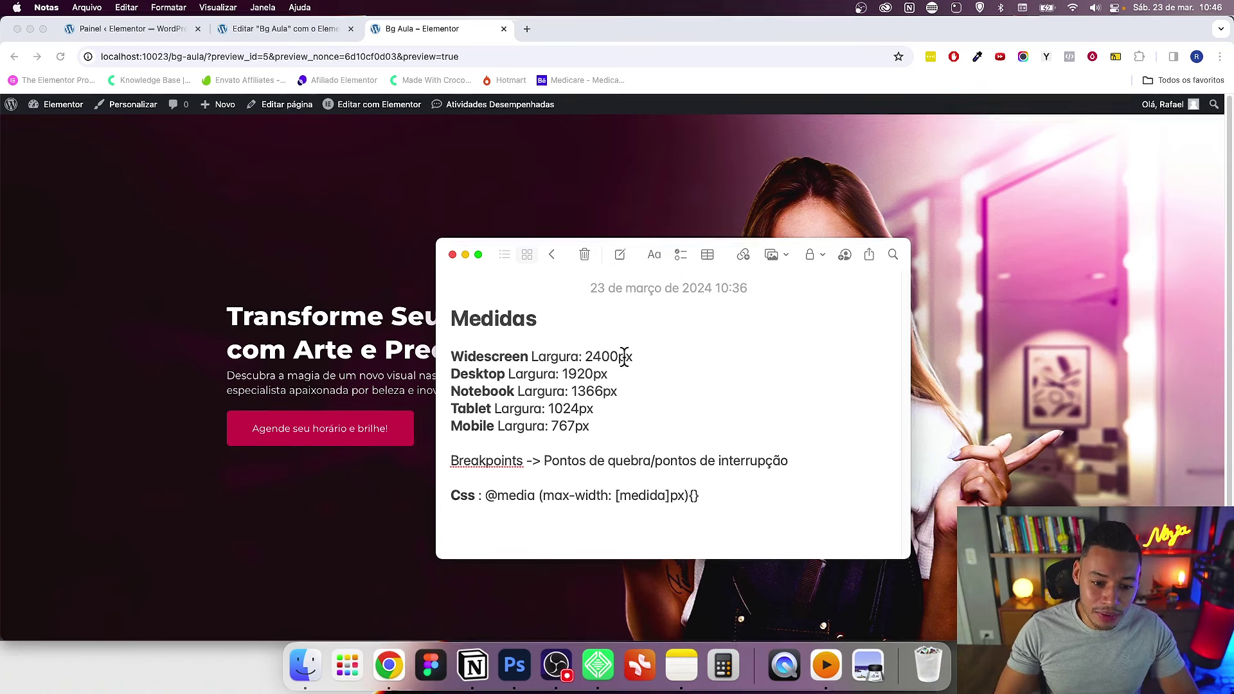
left_click_drag(637, 353, 544, 352)
left_click(609, 356)
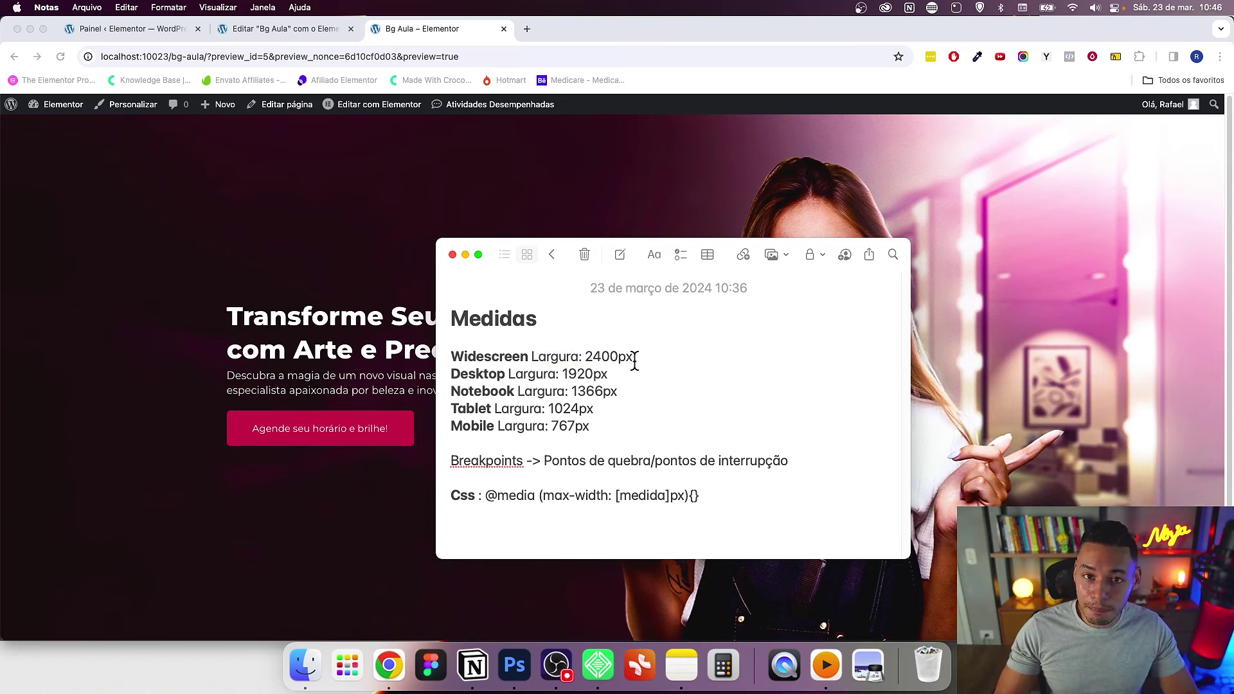
left_click(489, 374)
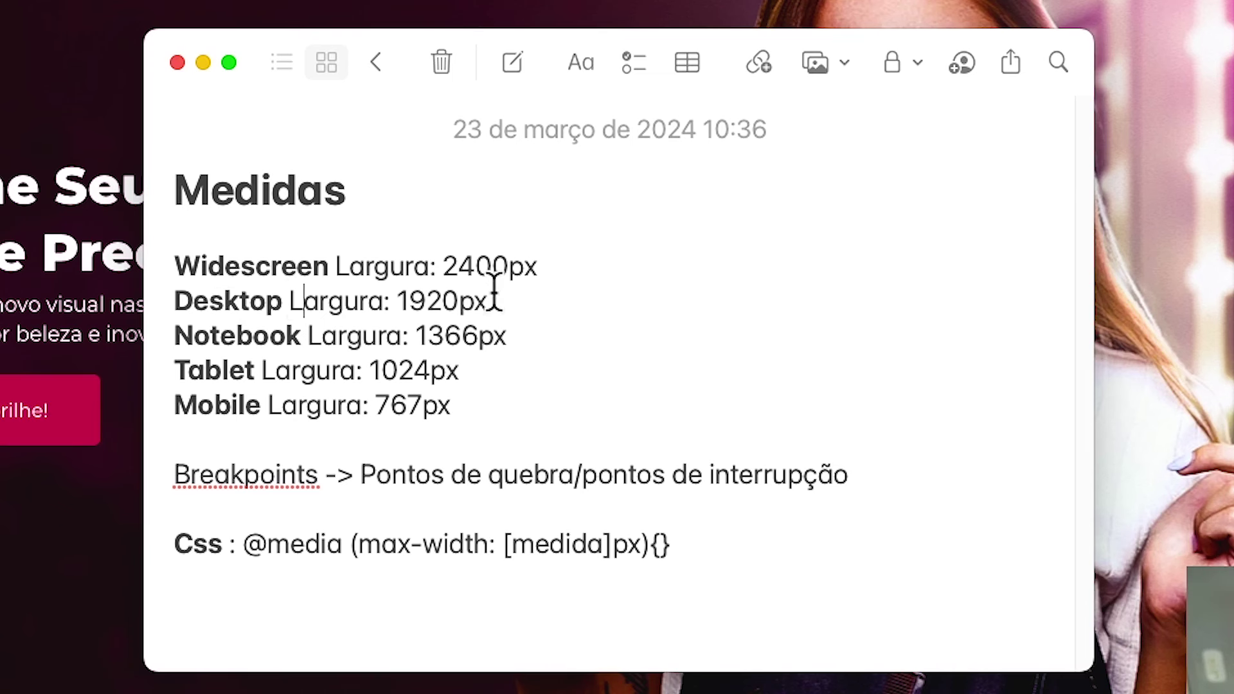
left_click_drag(496, 296, 414, 300)
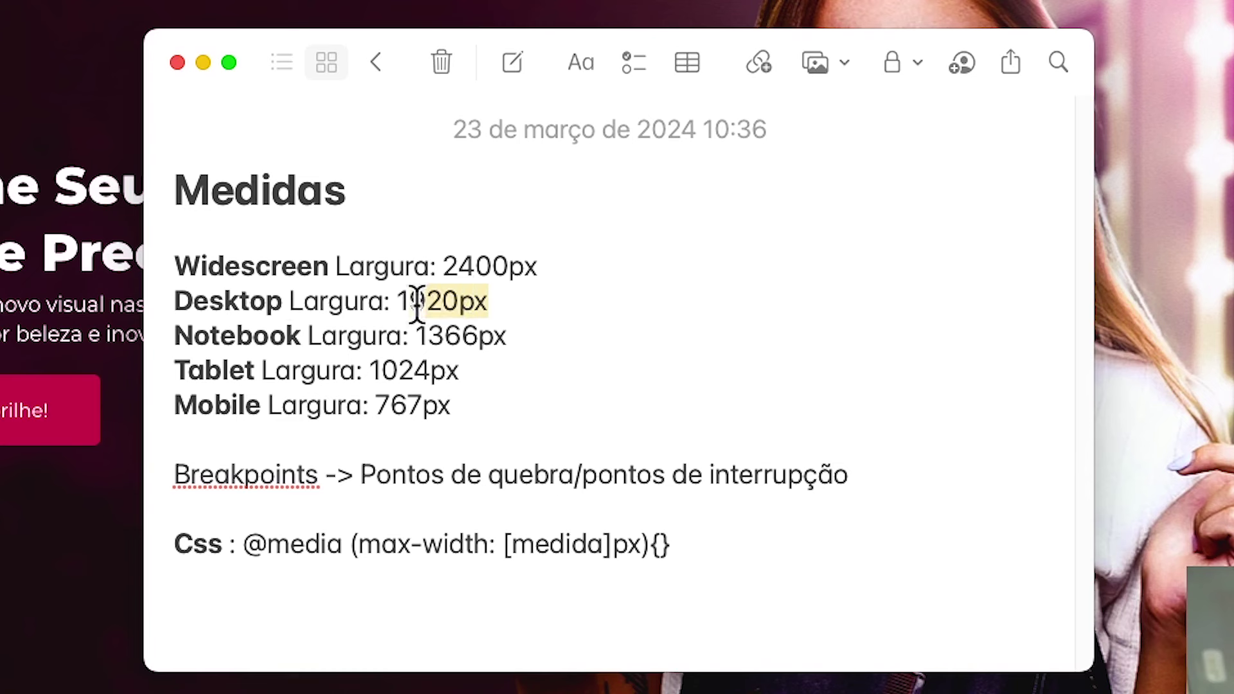
left_click(503, 302)
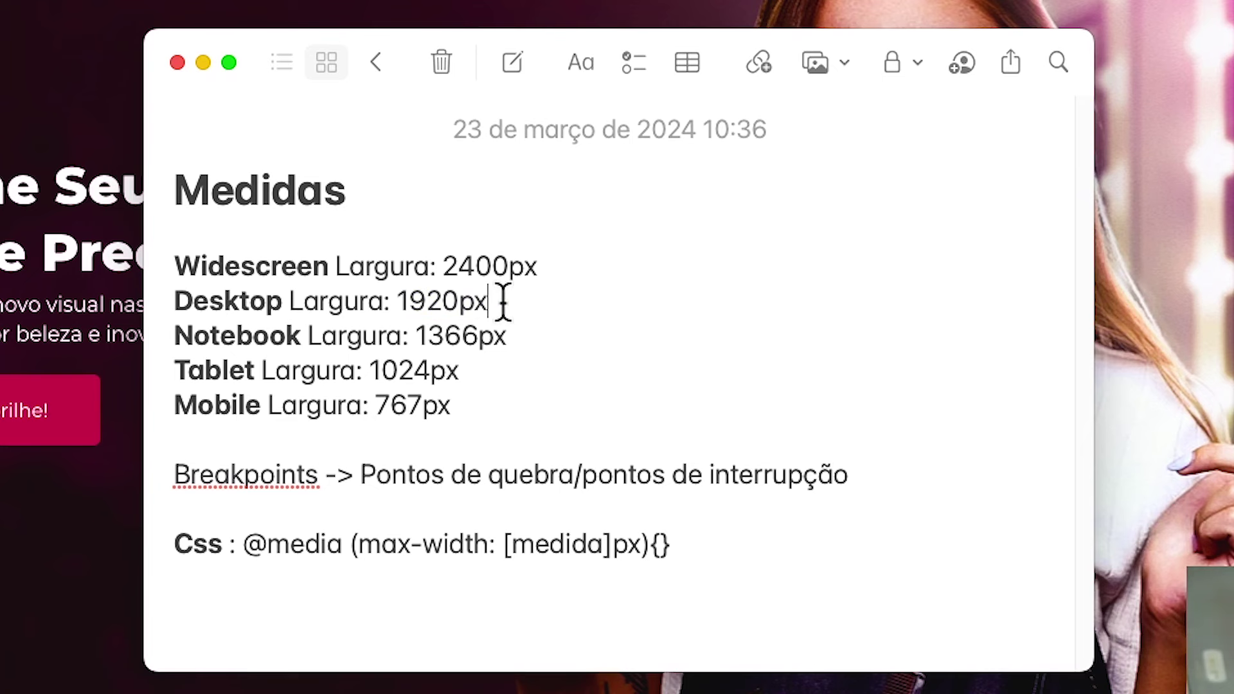
left_click(511, 335)
left_click_drag(377, 377, 410, 366)
left_click(377, 404)
left_click(642, 379)
type("768")
type(" até 1024")
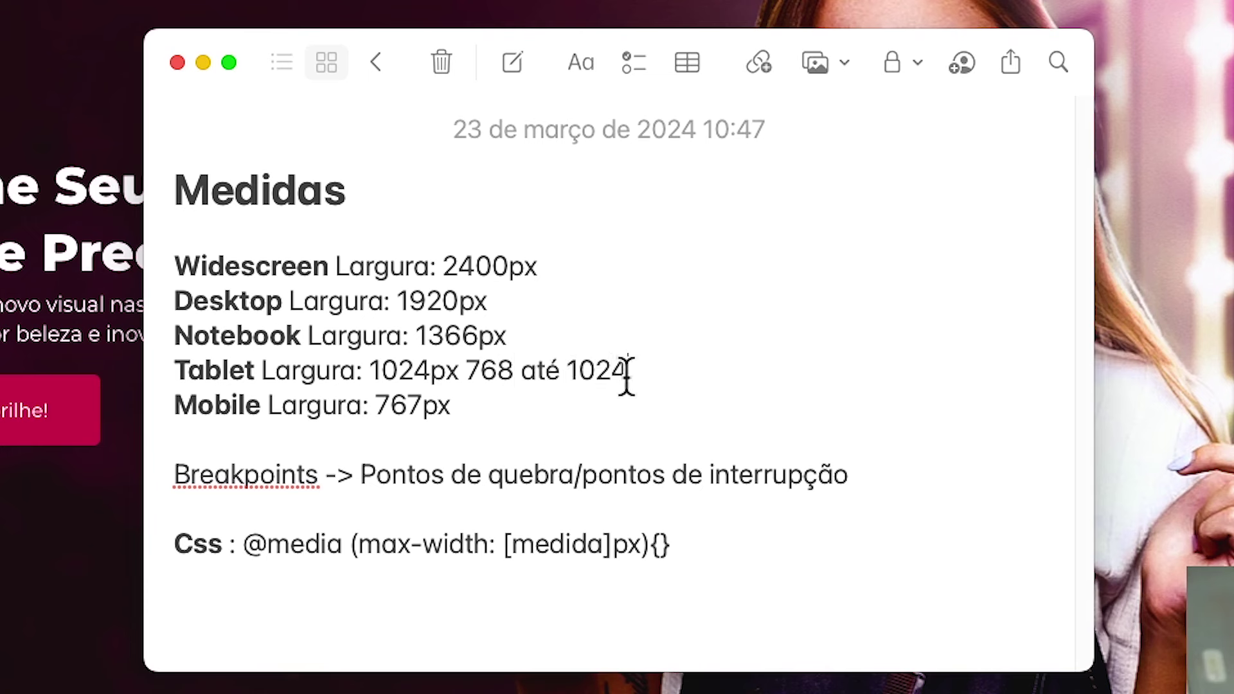
left_click_drag(627, 372, 473, 366)
left_click(640, 368)
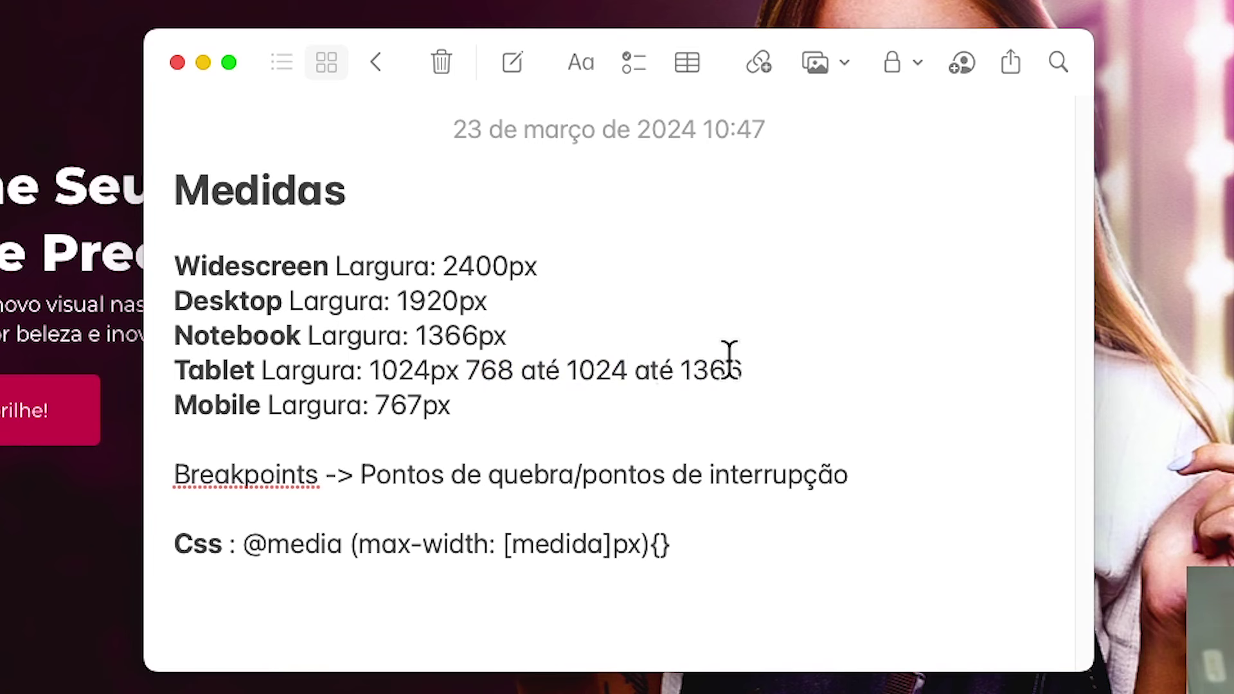
type(" até 1920 d")
type("esktop")
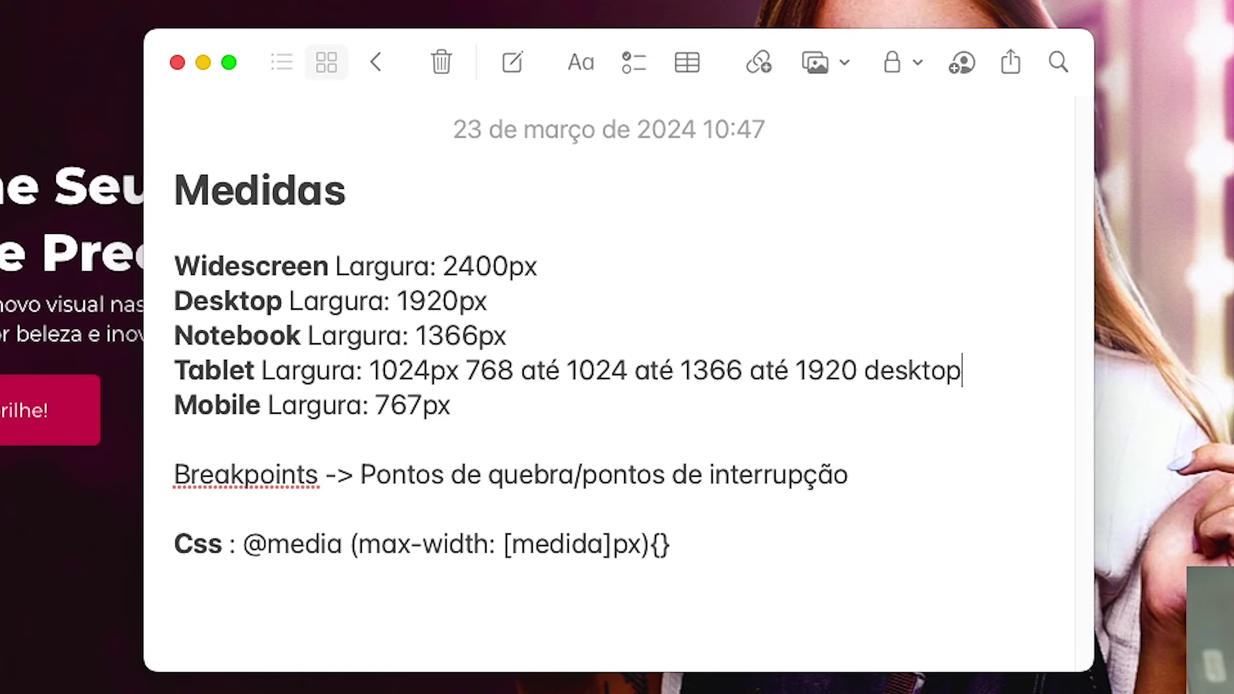
mouse_move(964, 372)
left_mouse_down()
mouse_move(886, 380)
mouse_move(503, 349)
mouse_move(521, 372)
mouse_move(464, 371)
left_mouse_up()
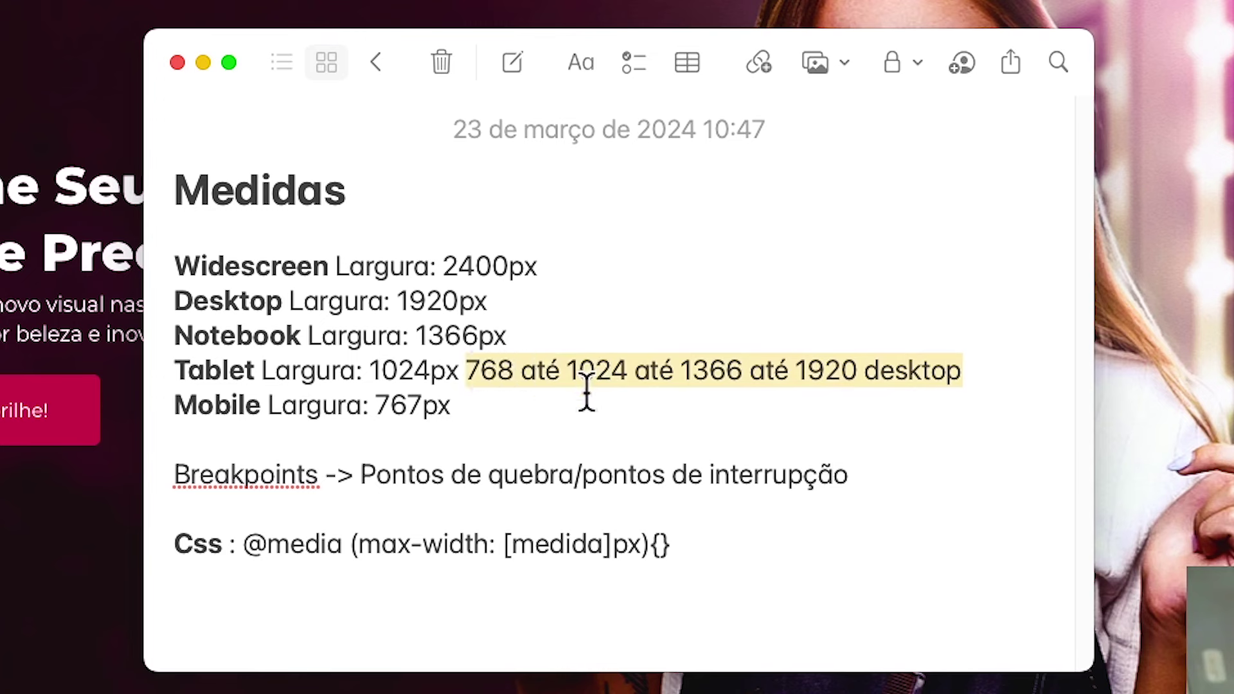
key("BackSpace")
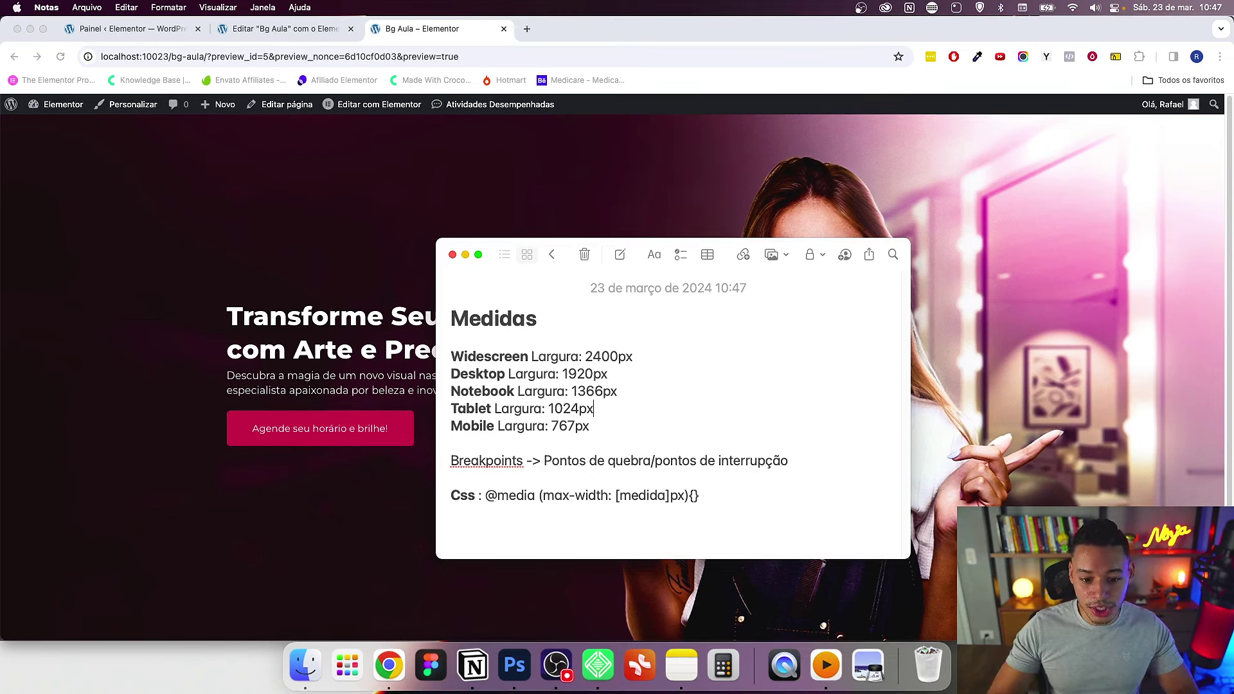
Step: Highlight the Widescreen, Desktop and Notebook 1366px width entries in the Medidas note
mouse_move(476, 357)
left_mouse_down()
mouse_move(570, 357)
mouse_move(591, 374)
left_mouse_up()
left_click_drag(490, 391, 593, 391)
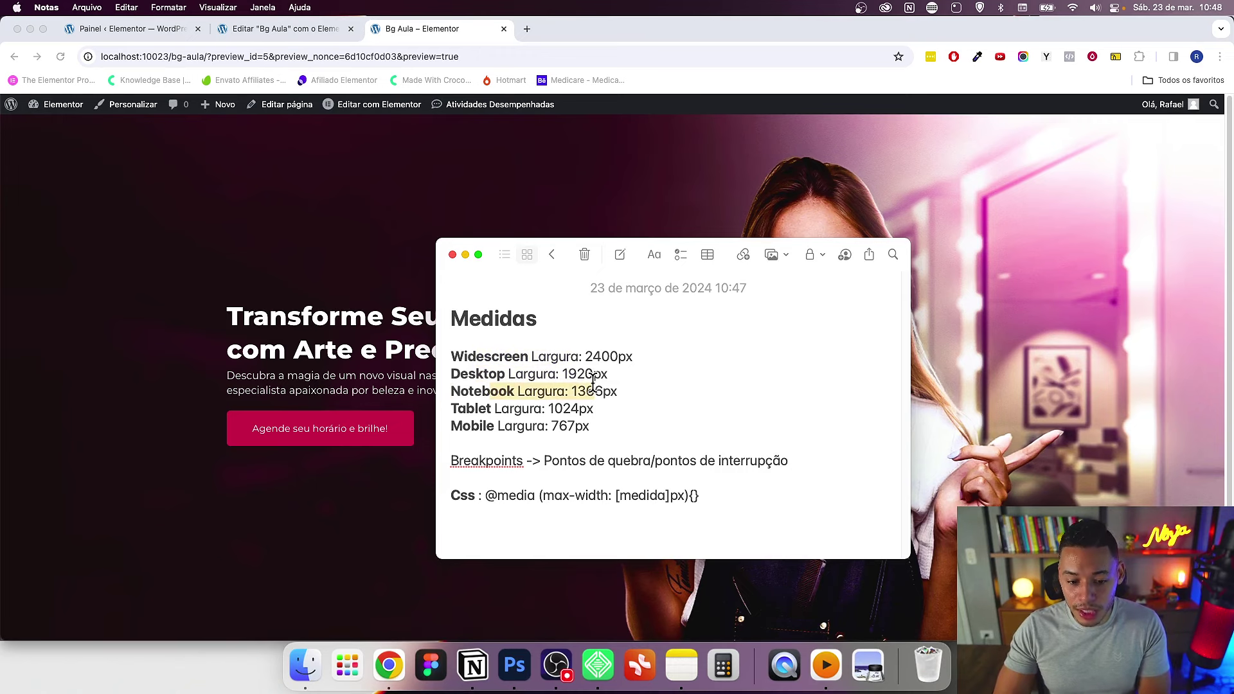
left_click(668, 393)
left_click_drag(476, 374, 526, 369)
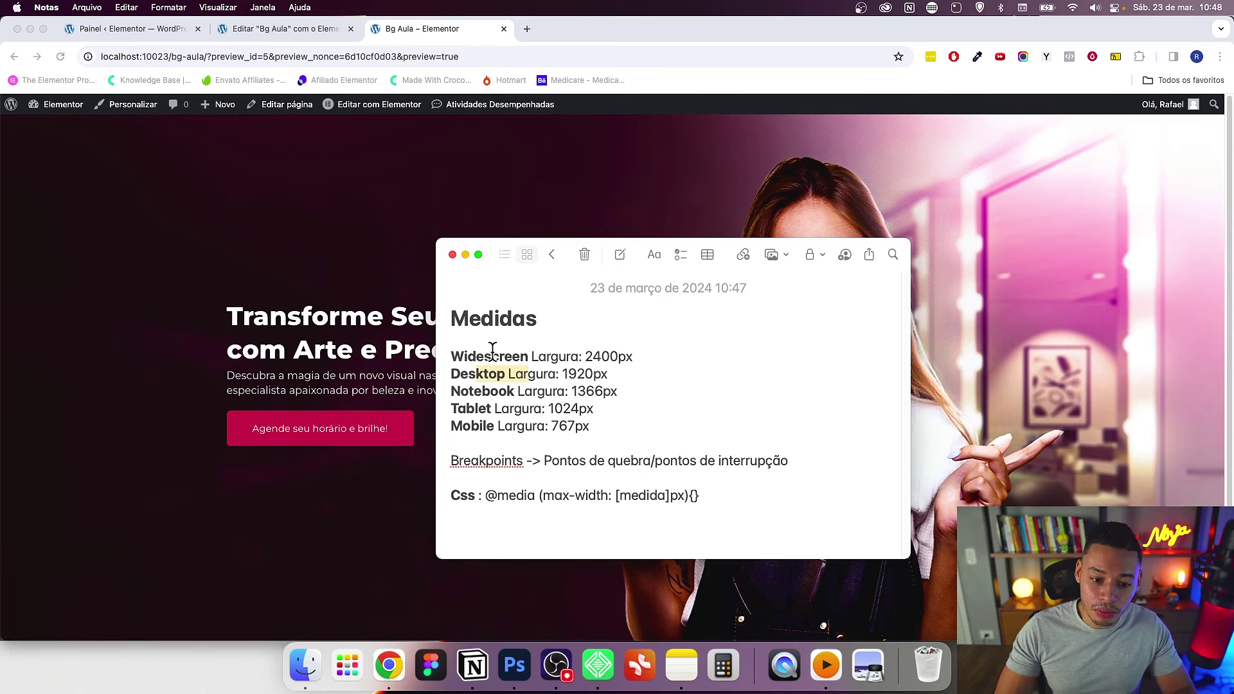
left_click_drag(492, 349, 637, 373)
left_click_drag(537, 390, 595, 392)
left_click(594, 392)
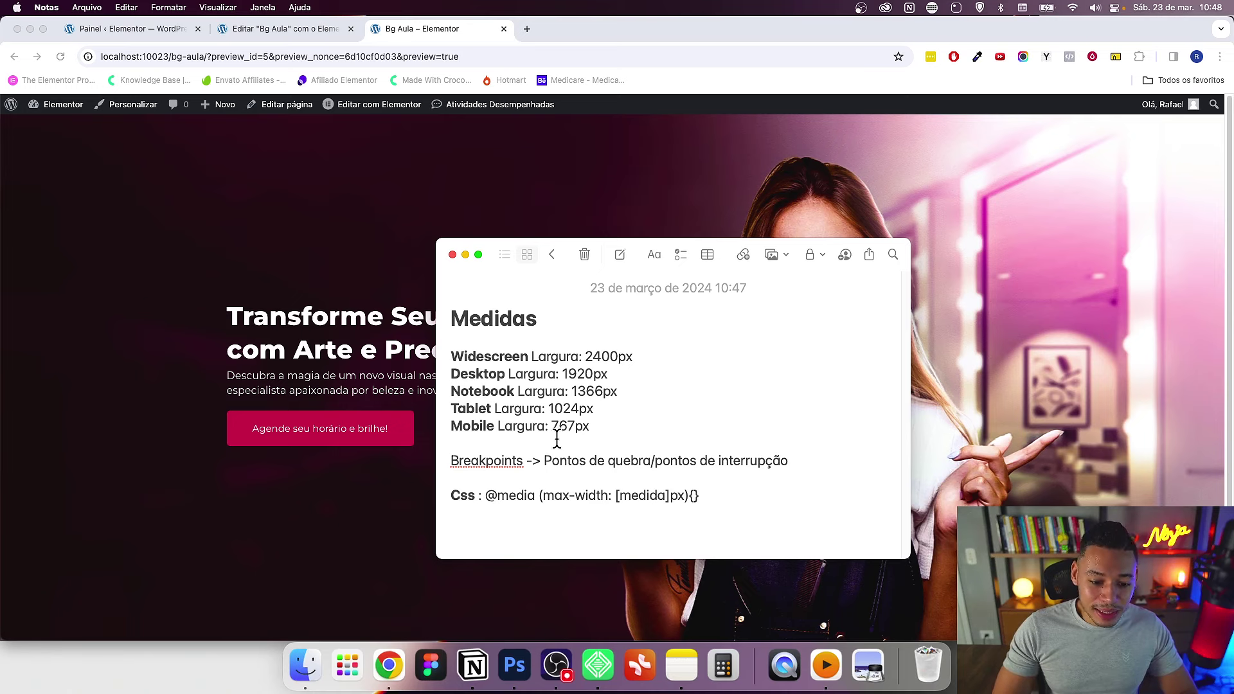
Step: Highlight the Tablet and Mobile widths, the Breakpoints and Pontos de quebra phrases, and the Css label
left_click_drag(594, 426, 496, 417)
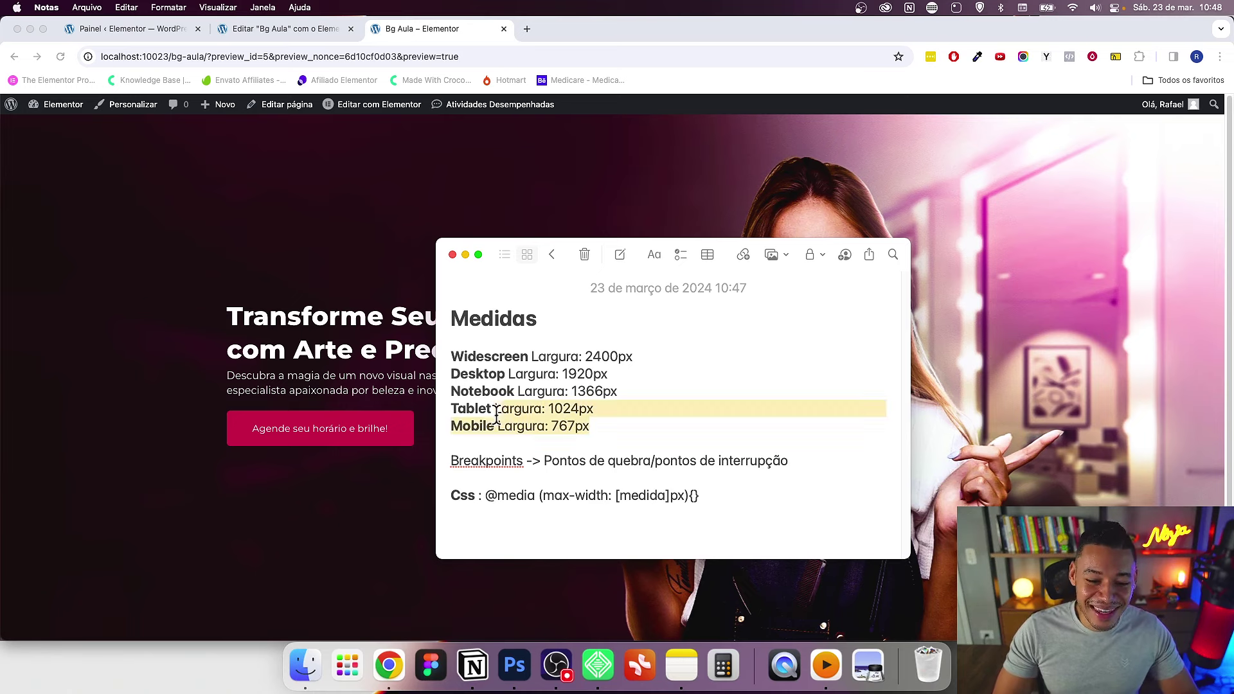
left_click(614, 437)
left_click_drag(619, 432, 430, 413)
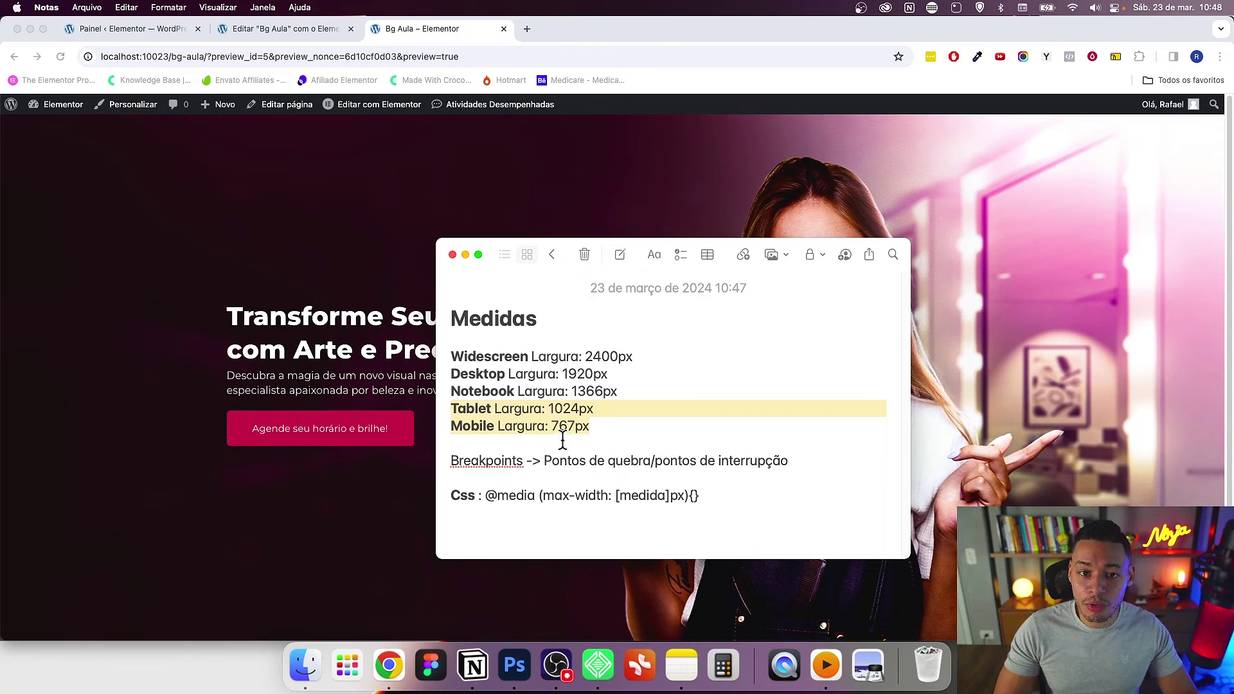
left_click_drag(528, 460, 439, 462)
left_click(543, 467)
left_click_drag(542, 460, 647, 453)
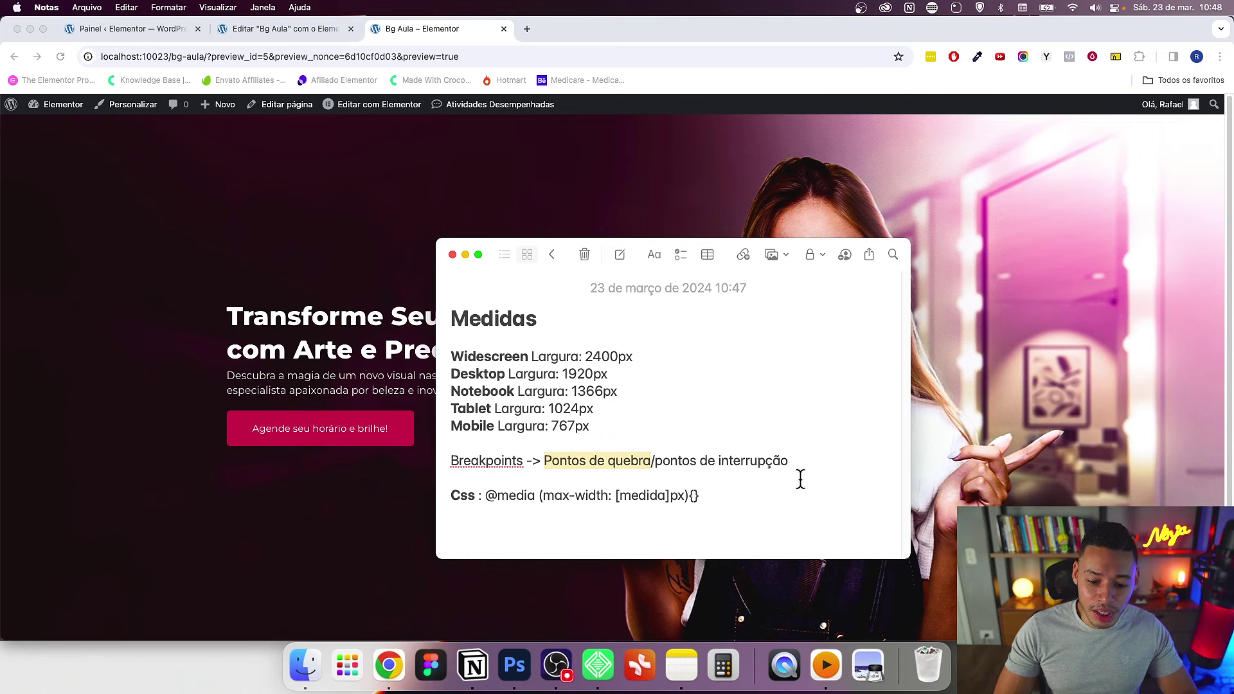
left_click(707, 460)
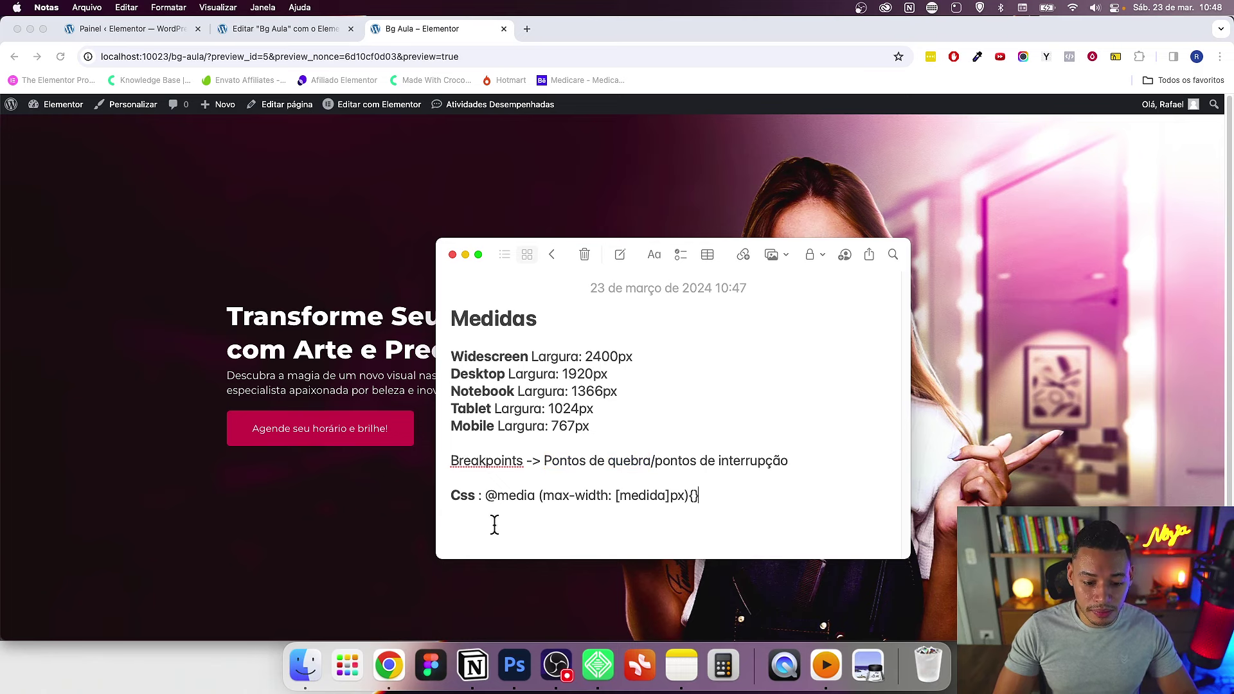
left_click_drag(479, 494, 453, 495)
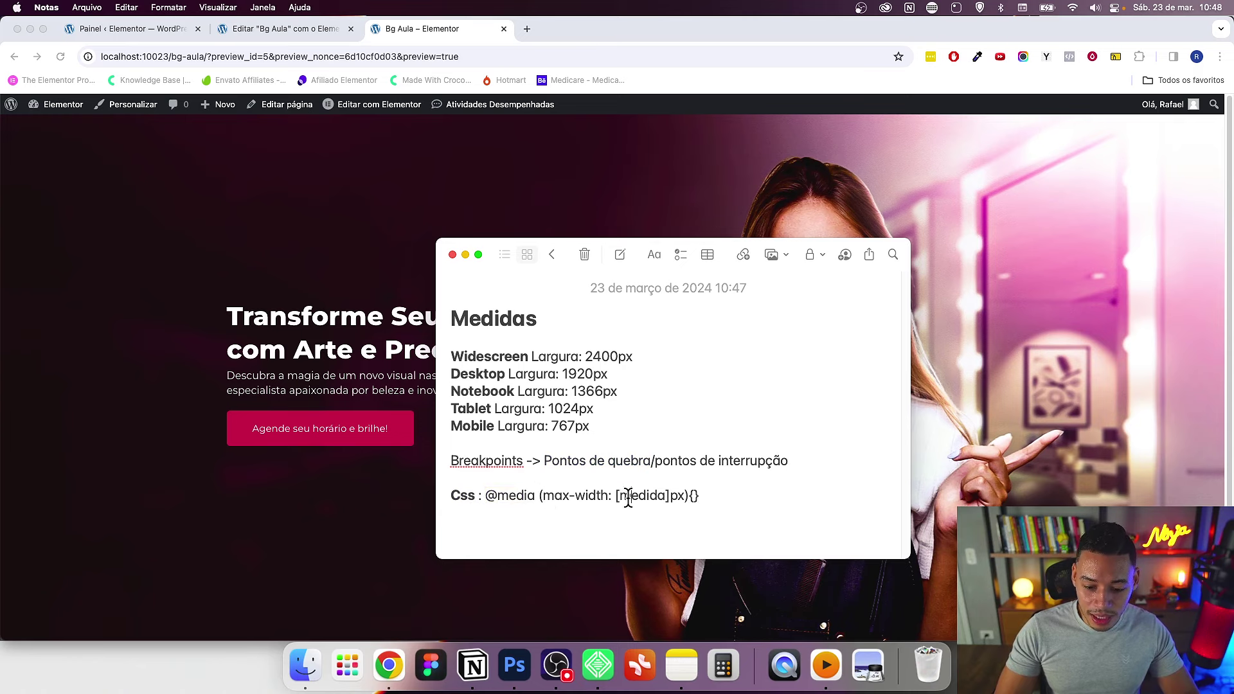
Step: Try 1366 in the Css media-query line, undo back to [medida], and return to Chrome
type("1366")
key("Delete")
key("Left")
key("Left")
key("Left")
key("BackSpace")
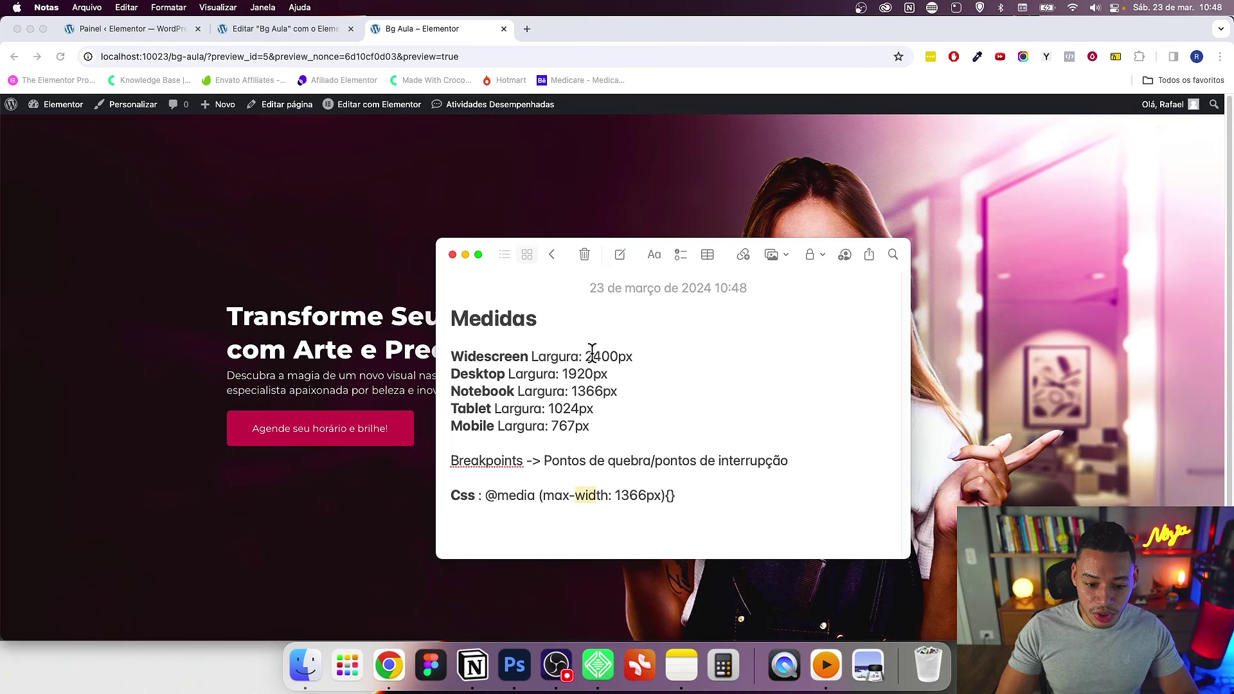
key("super+z")
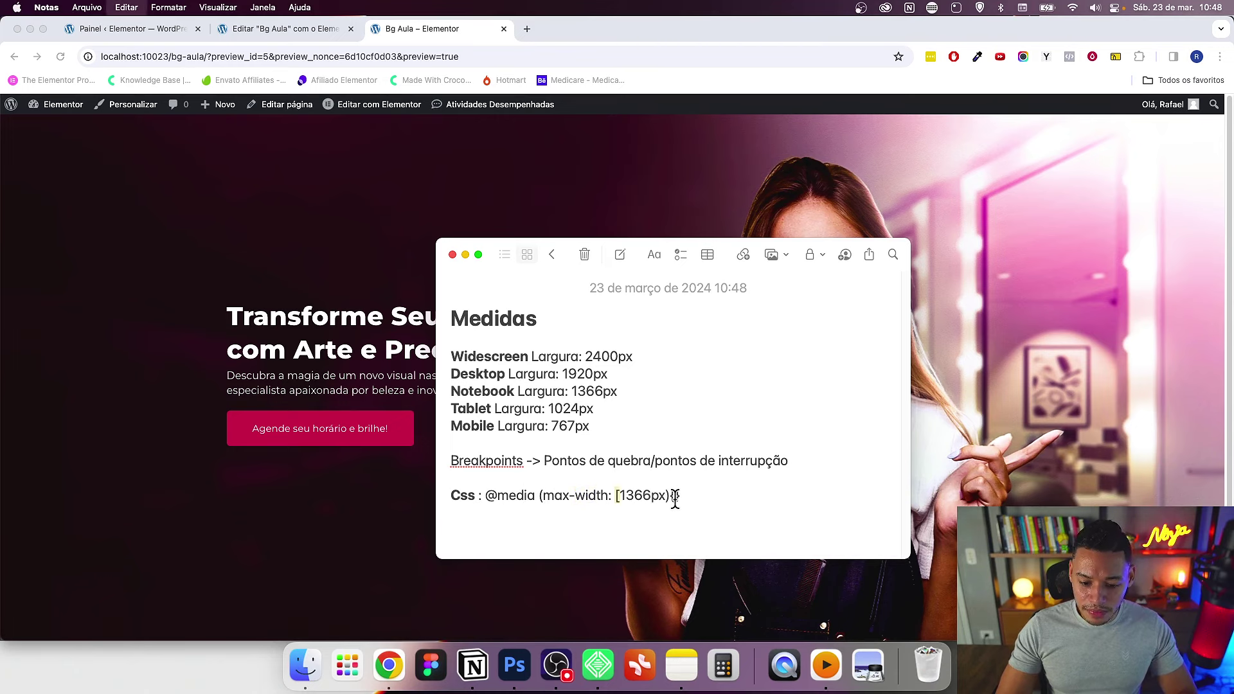
left_click(702, 492)
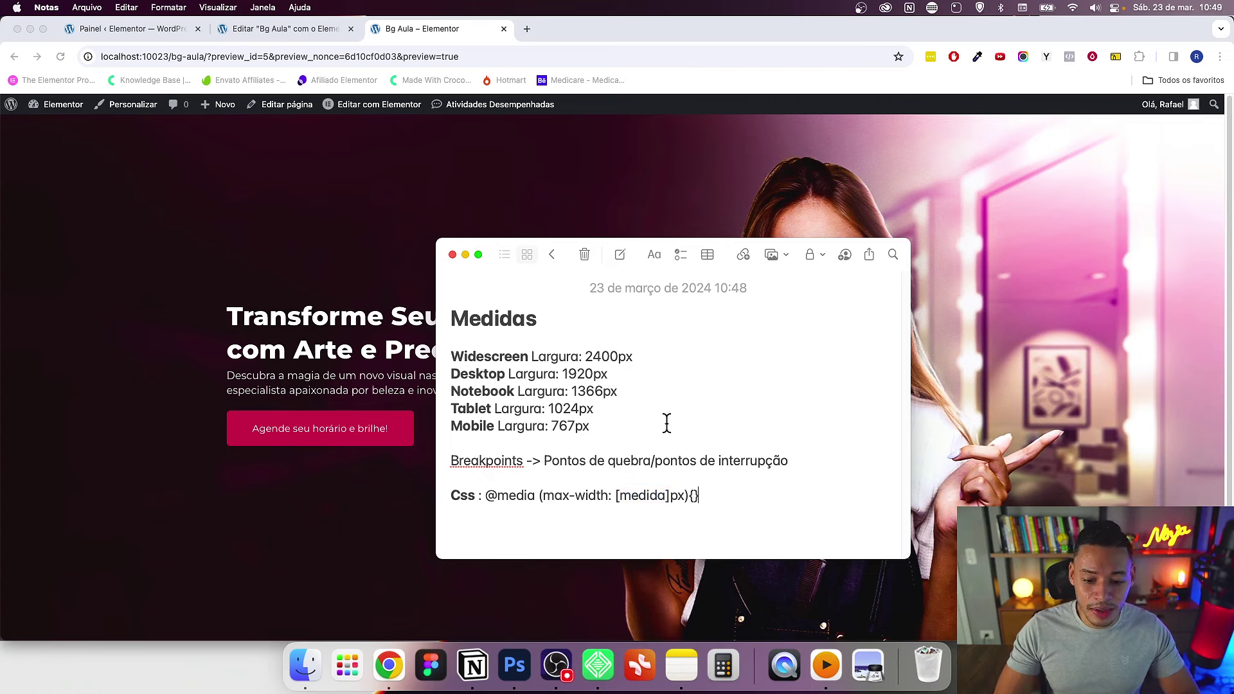
left_click(494, 477)
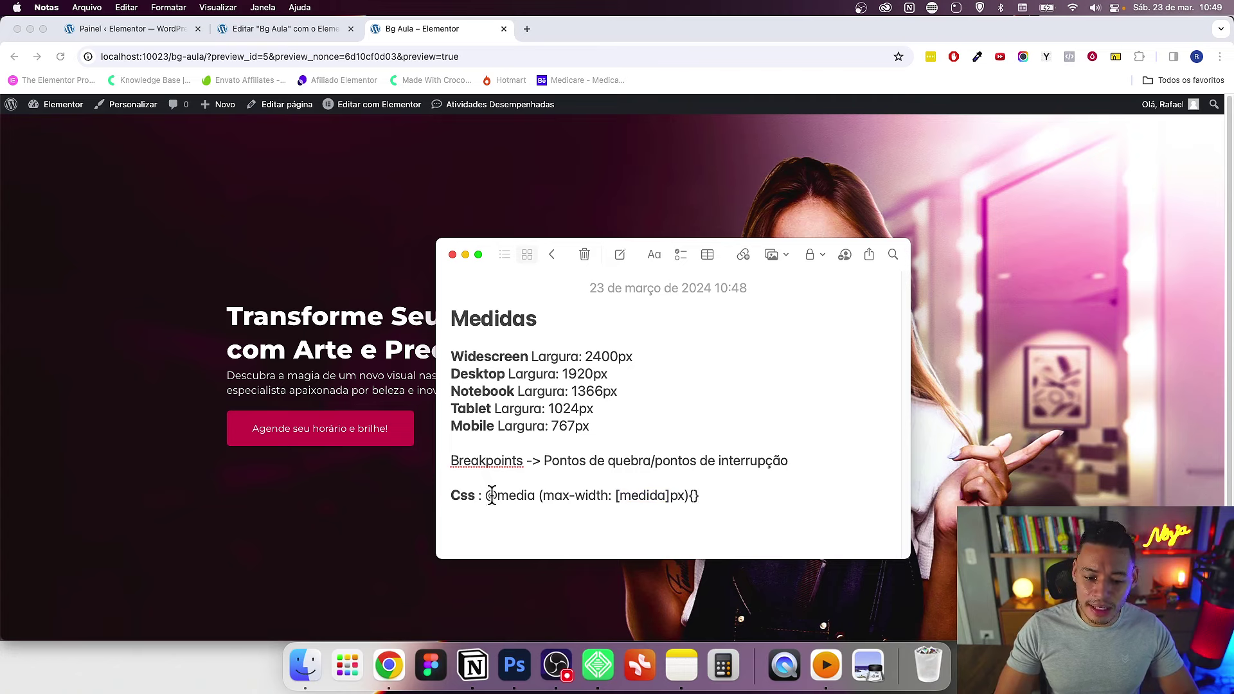
left_click(733, 498)
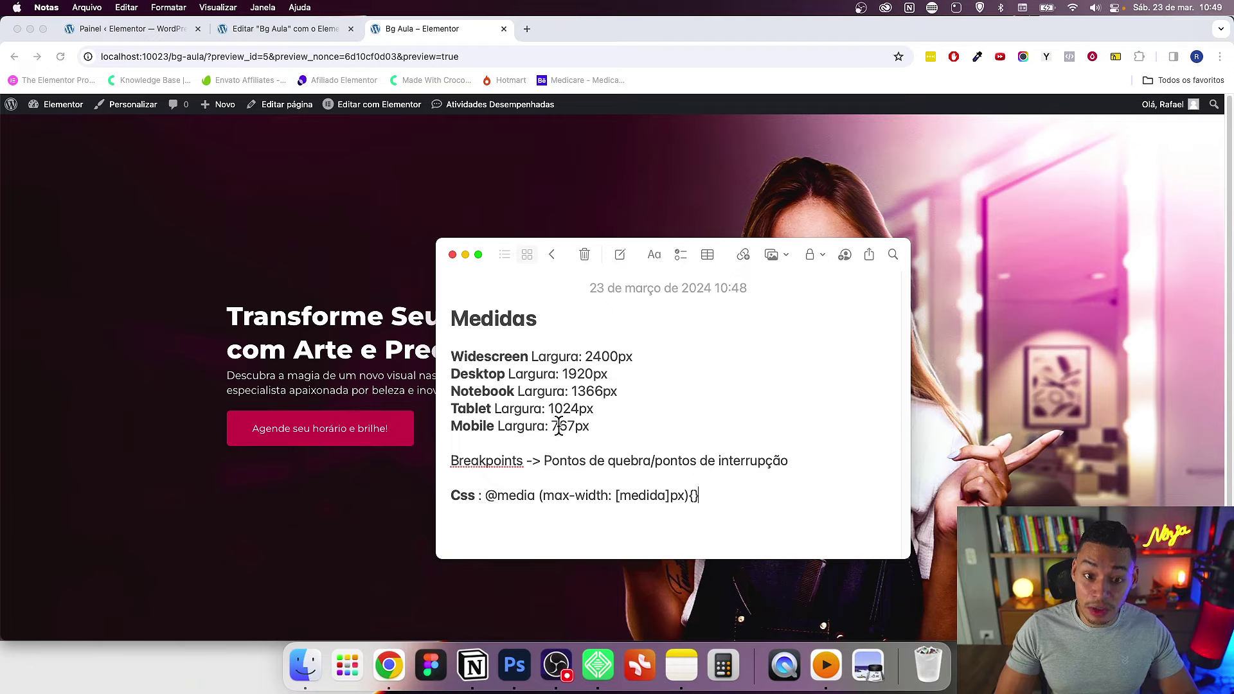
left_click(983, 362)
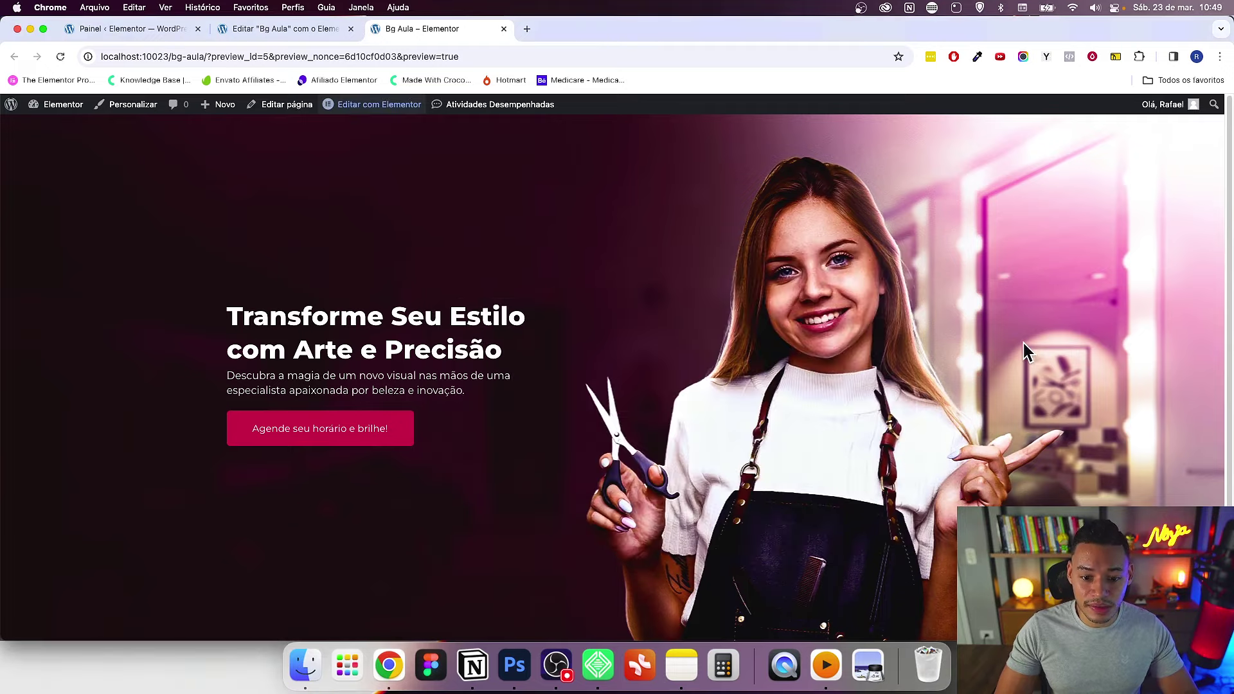
Step: Switch to the Bg Aula Elementor editor and open Site Settings
left_click(278, 29)
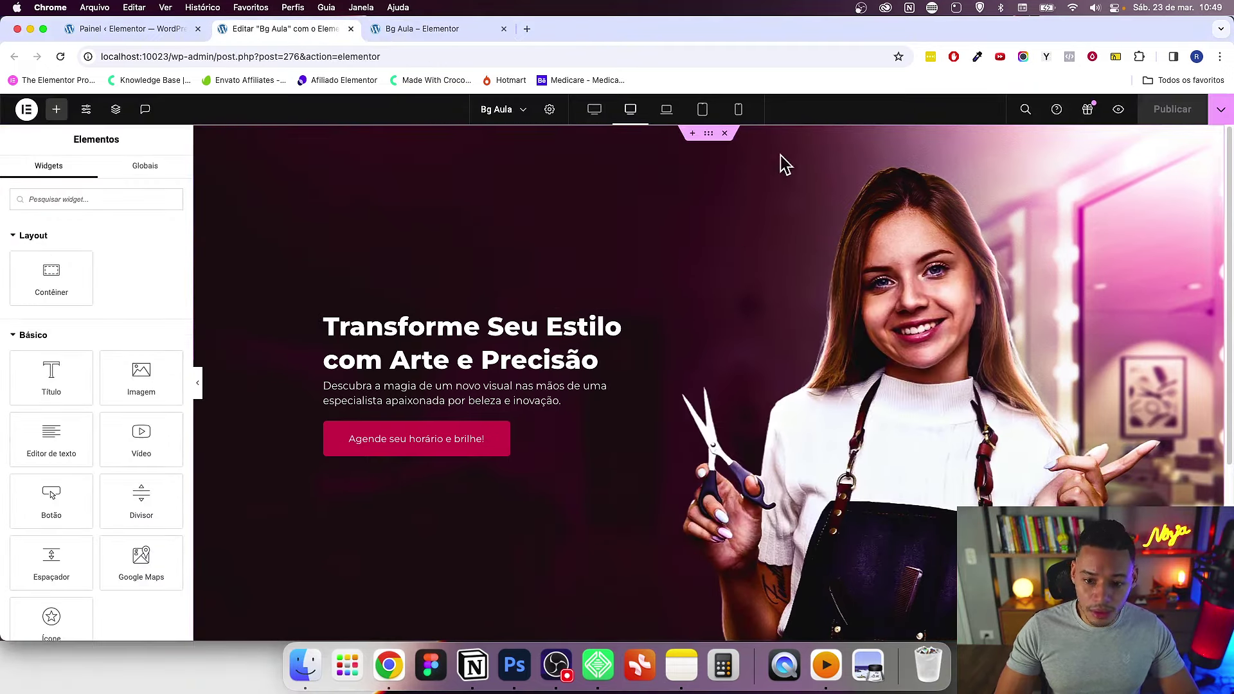
scroll(835, 250, "down", 3)
scroll(887, 263, "up", 3)
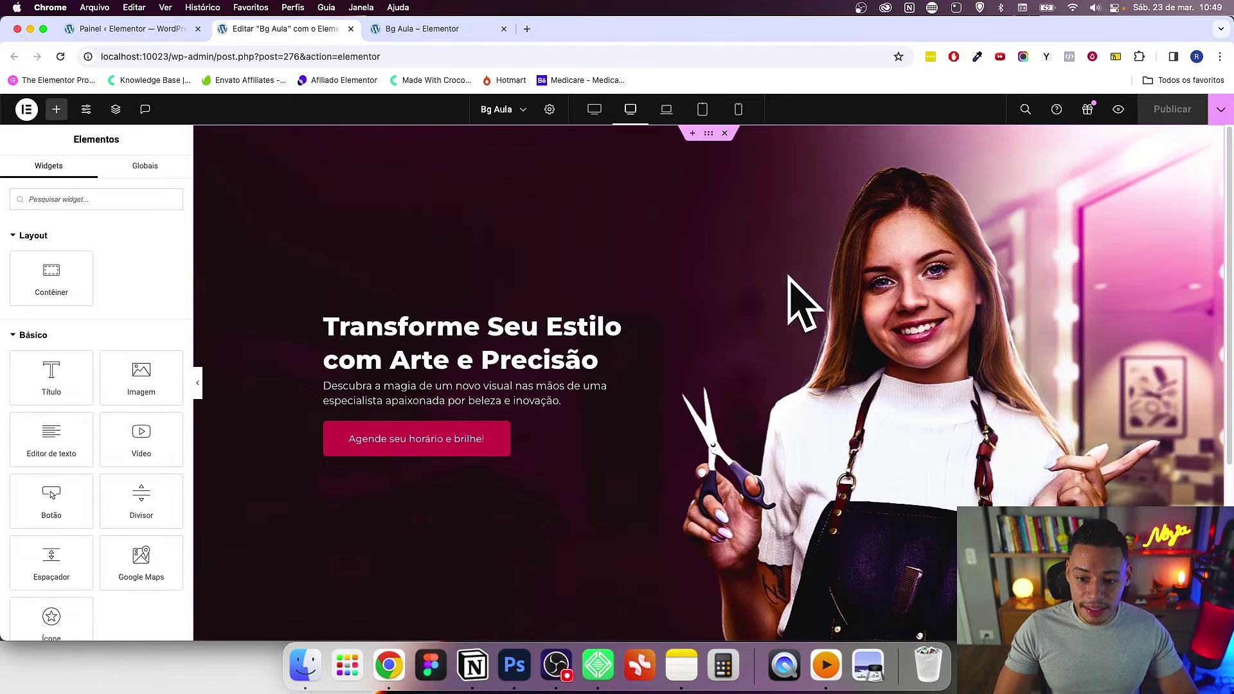
scroll(799, 302, "down", 4)
scroll(739, 302, "up", 4)
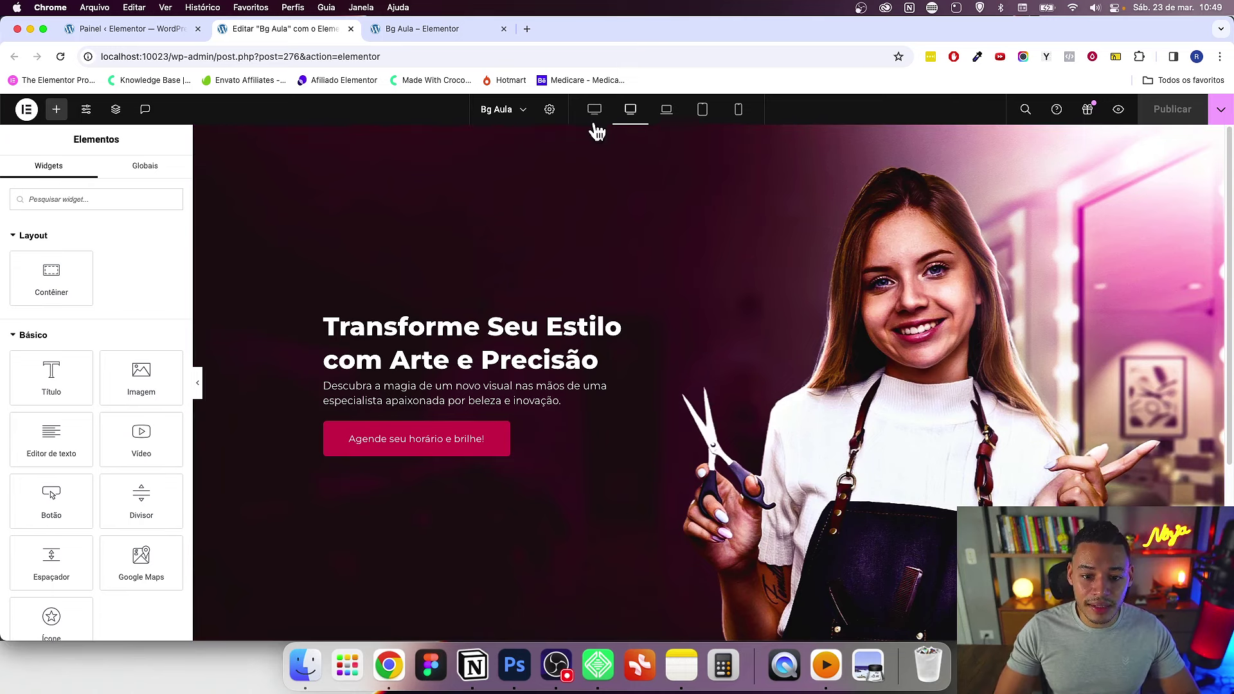
left_click(85, 111)
scroll(106, 443, "down", 1)
scroll(110, 467, "down", 2)
Step: Review the active breakpoints 767, 1024, 1366 and 2400 px under Layout, then close settings
left_click(88, 421)
scroll(118, 385, "down", 2)
scroll(118, 389, "down", 2)
scroll(103, 424, "down", 2)
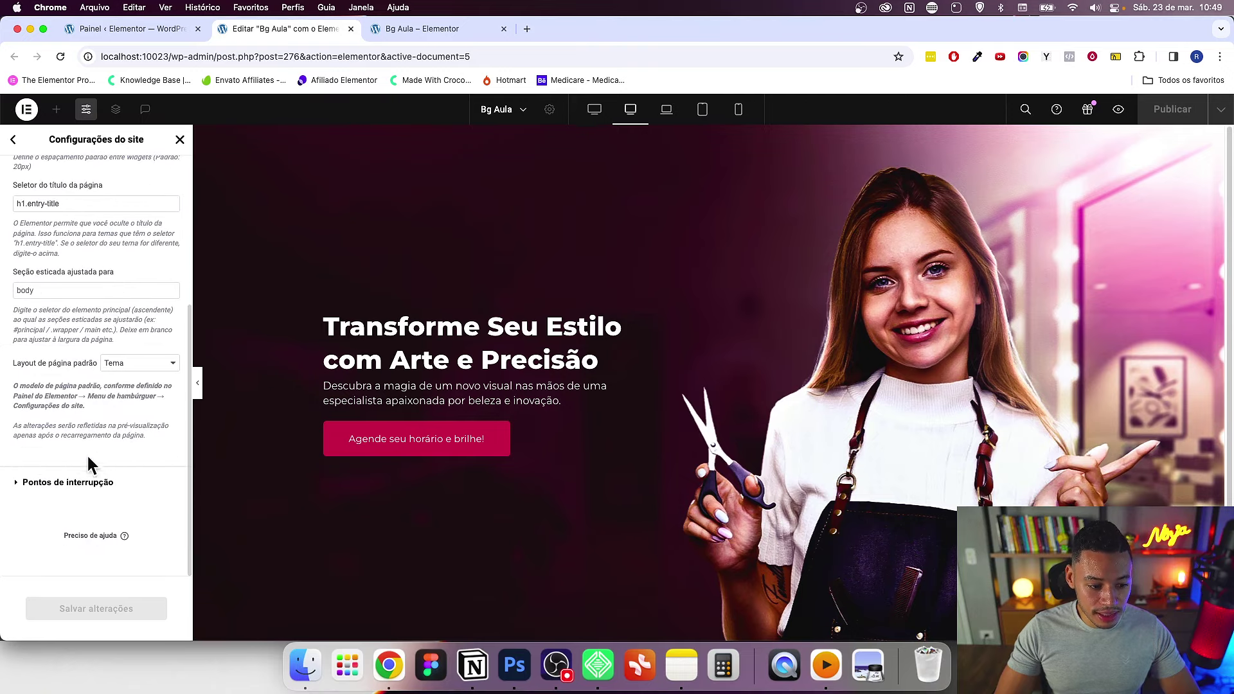
left_click(58, 483)
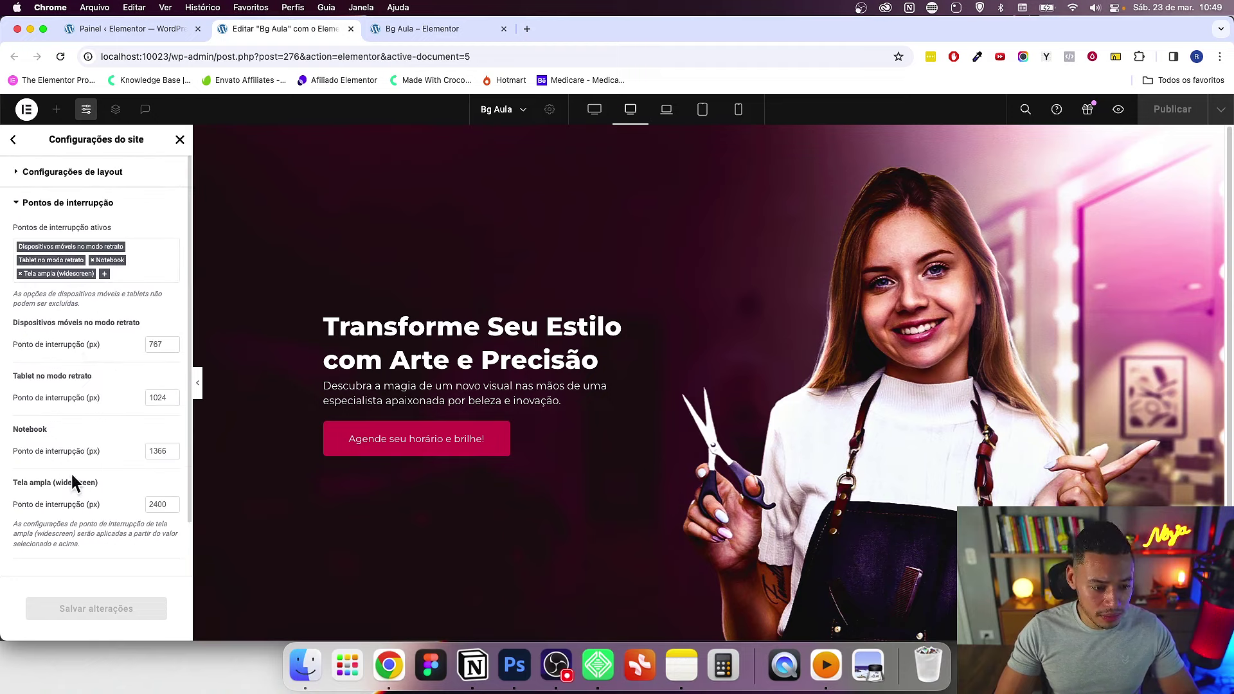
left_click(122, 251)
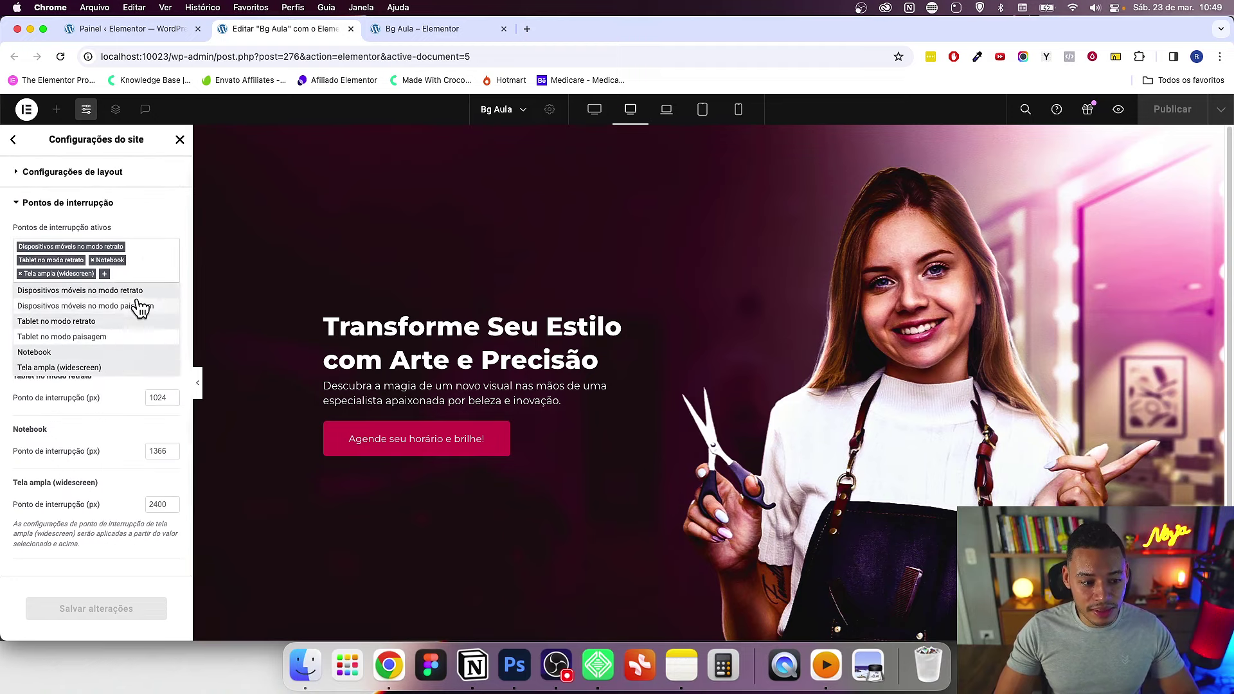
left_click(110, 433)
left_click(152, 276)
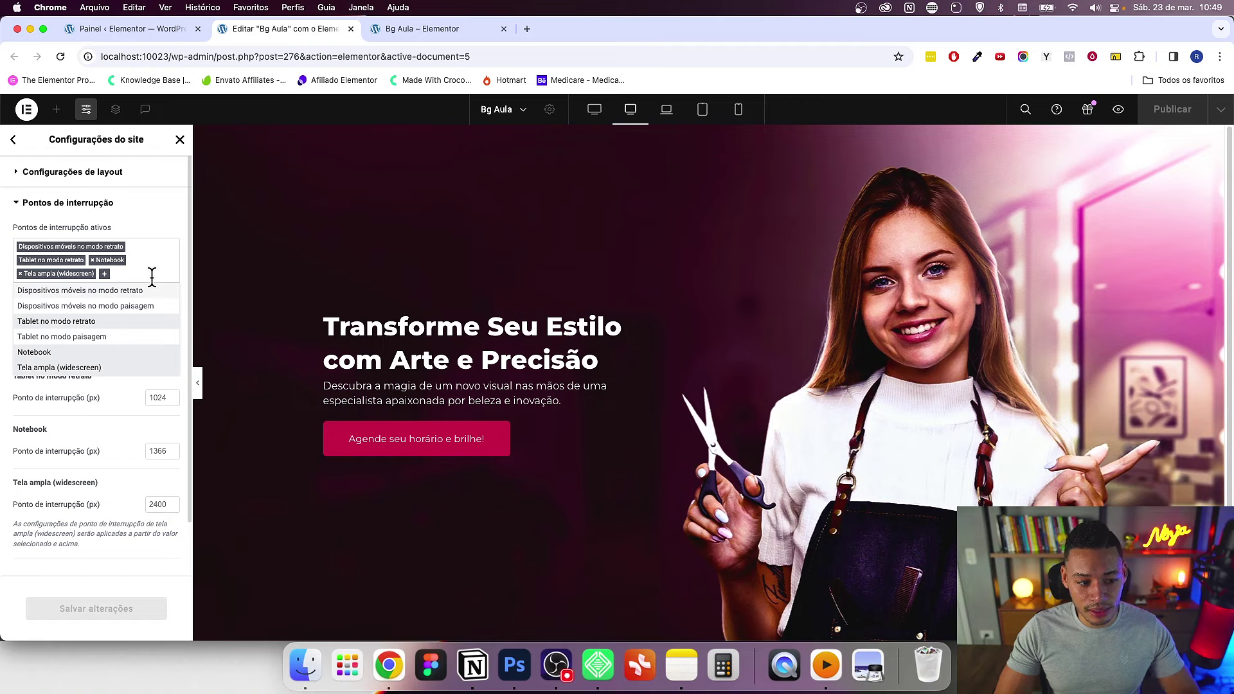
left_click(160, 406)
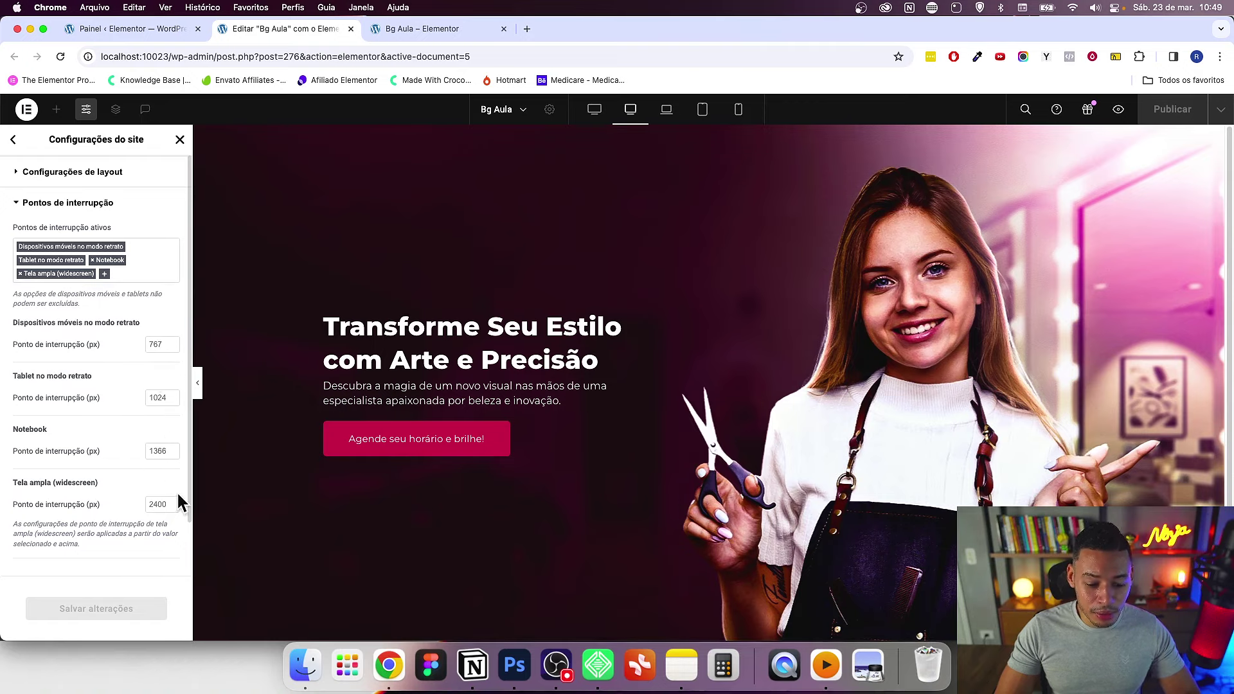
mouse_move(160, 345)
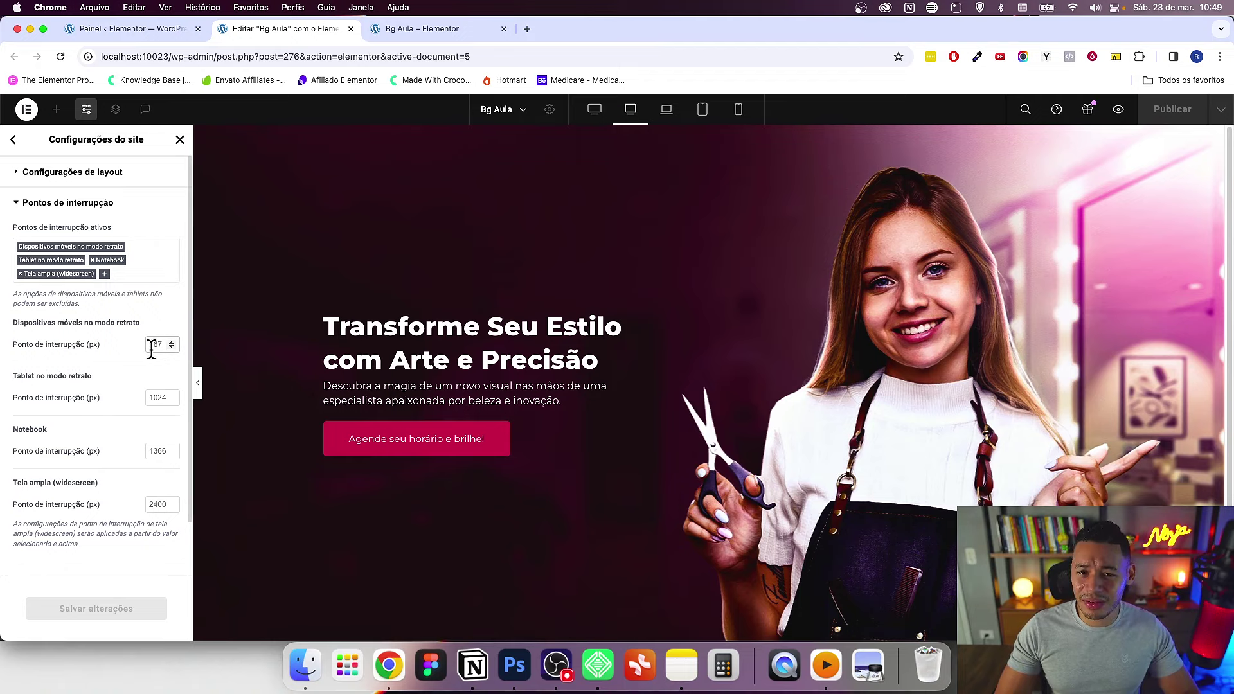
left_click(180, 139)
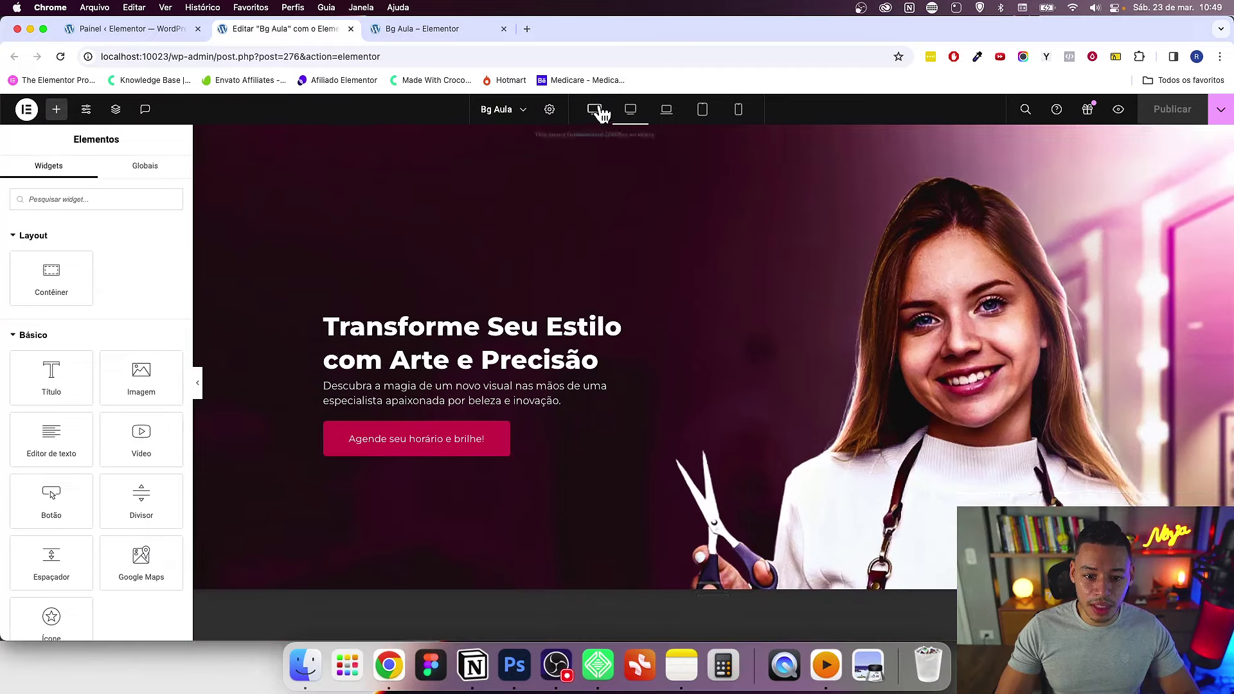
Step: Open the hero container's settings at widescreen, keeping its minimum height at 900
left_click(594, 110)
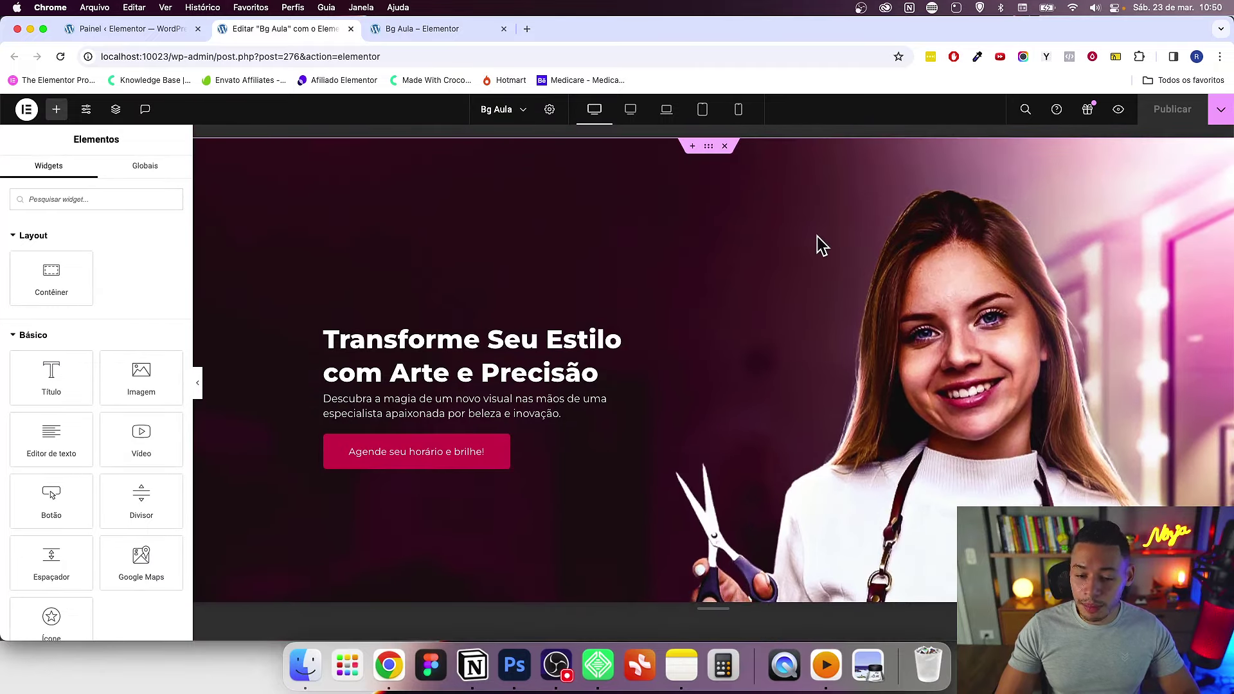
scroll(835, 289, "down", 5)
scroll(949, 446, "up", 5)
right_click(648, 203)
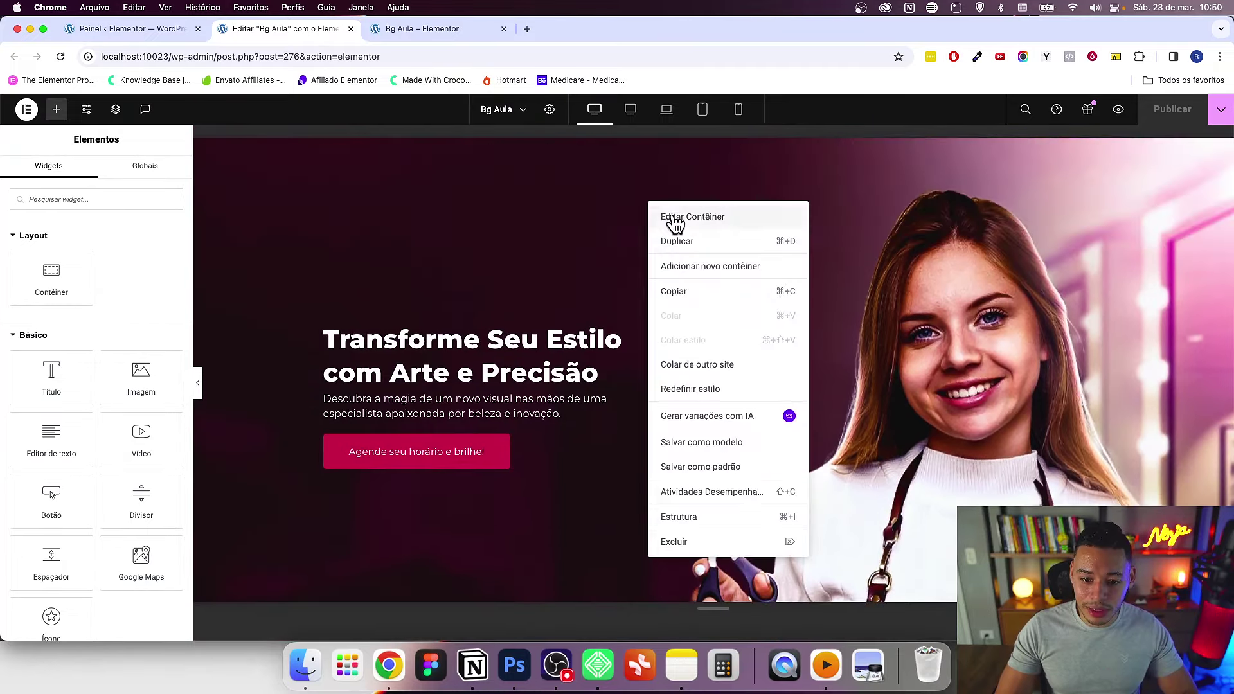
left_click(674, 220)
left_click_drag(86, 359, 80, 360)
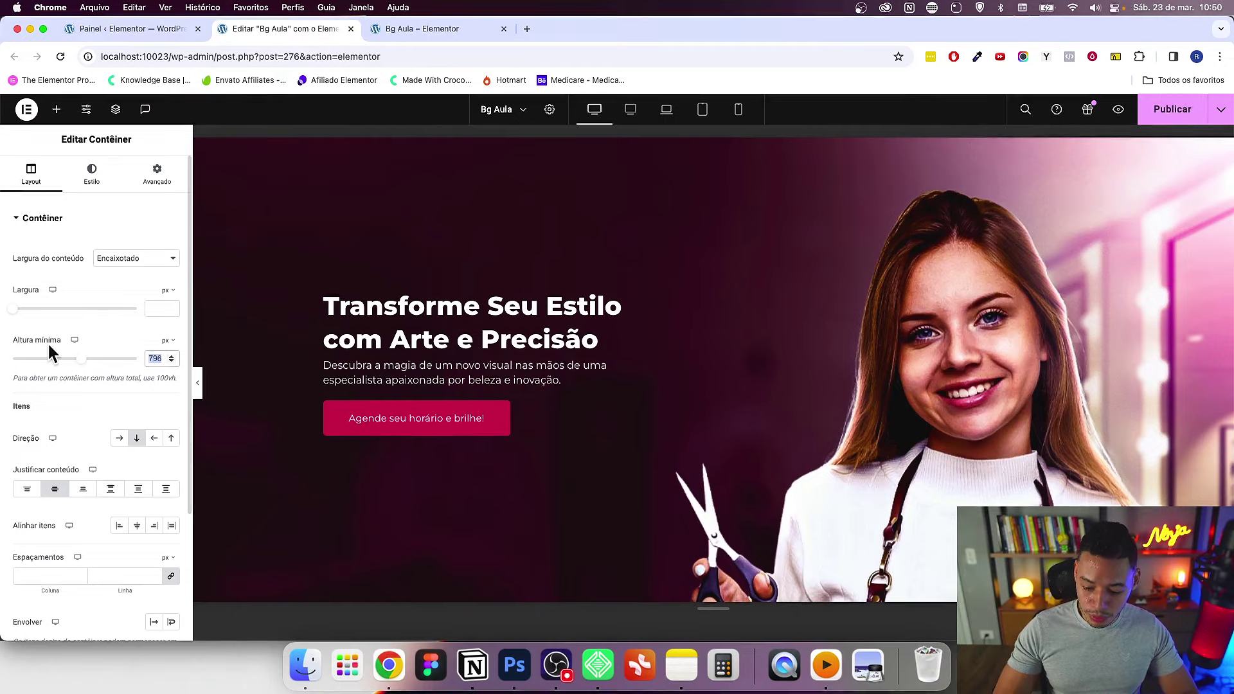
key("super+z")
Step: Set the hero container's minimum height to 0 in the Notebook layout
left_click(666, 111)
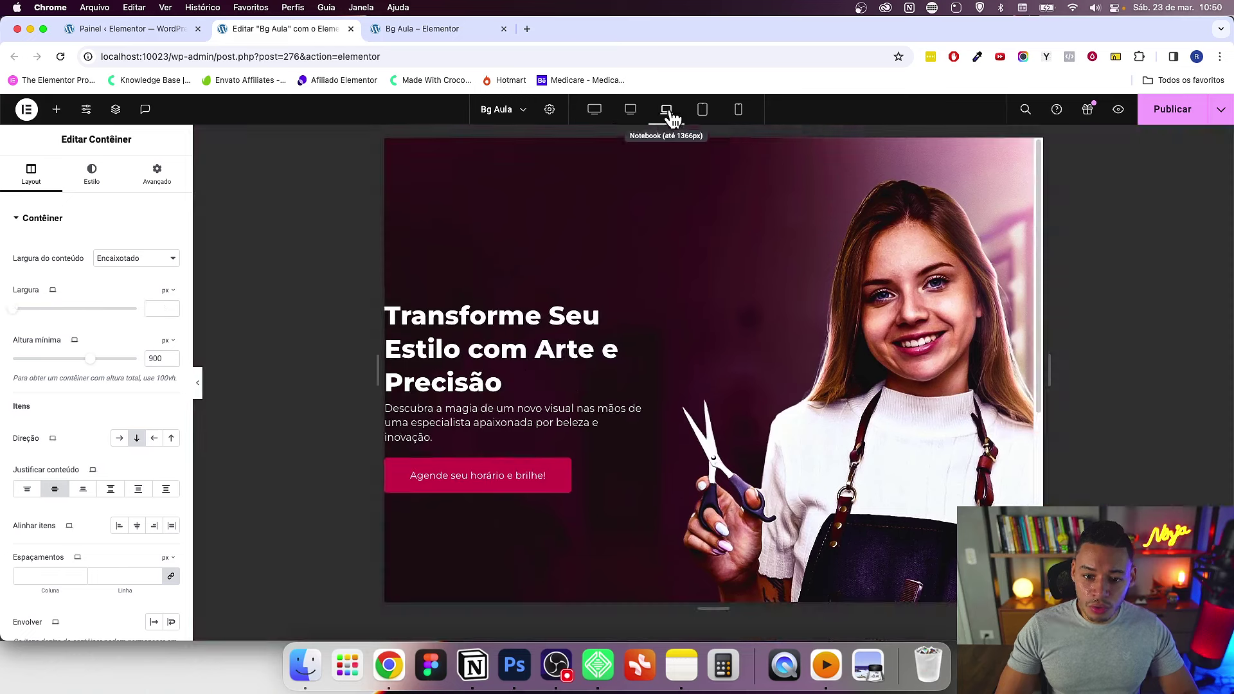
scroll(746, 289, "up", 2)
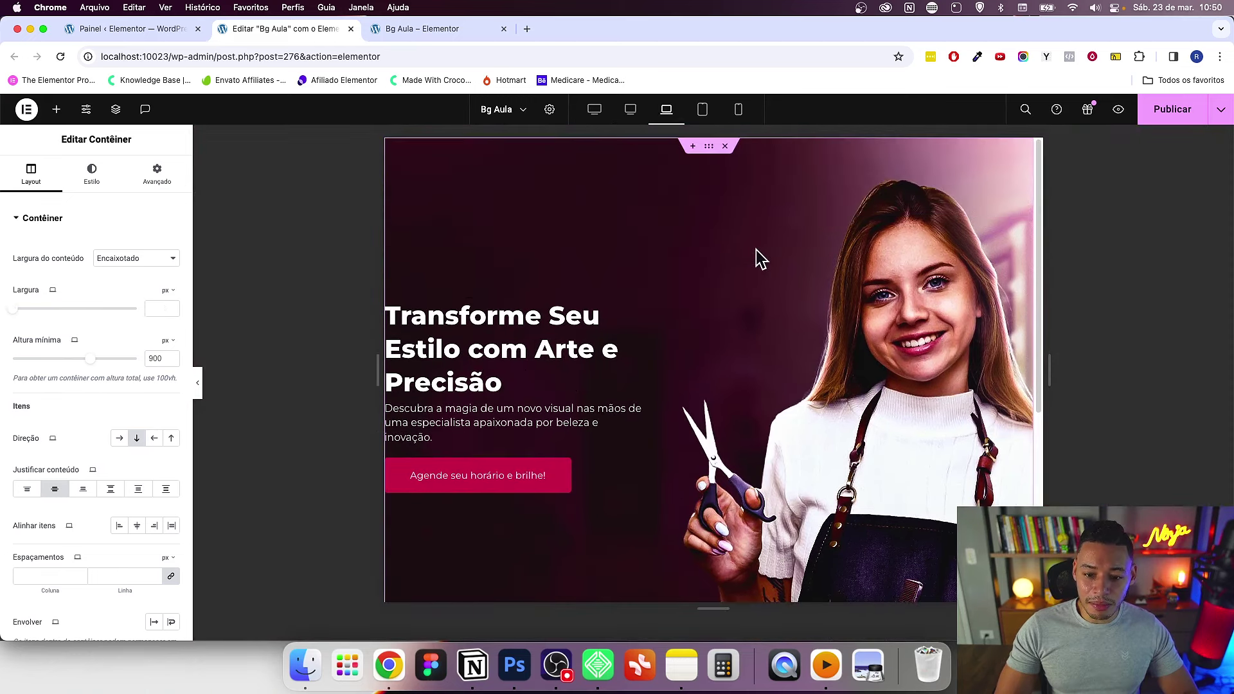
double_click(154, 358)
type("0")
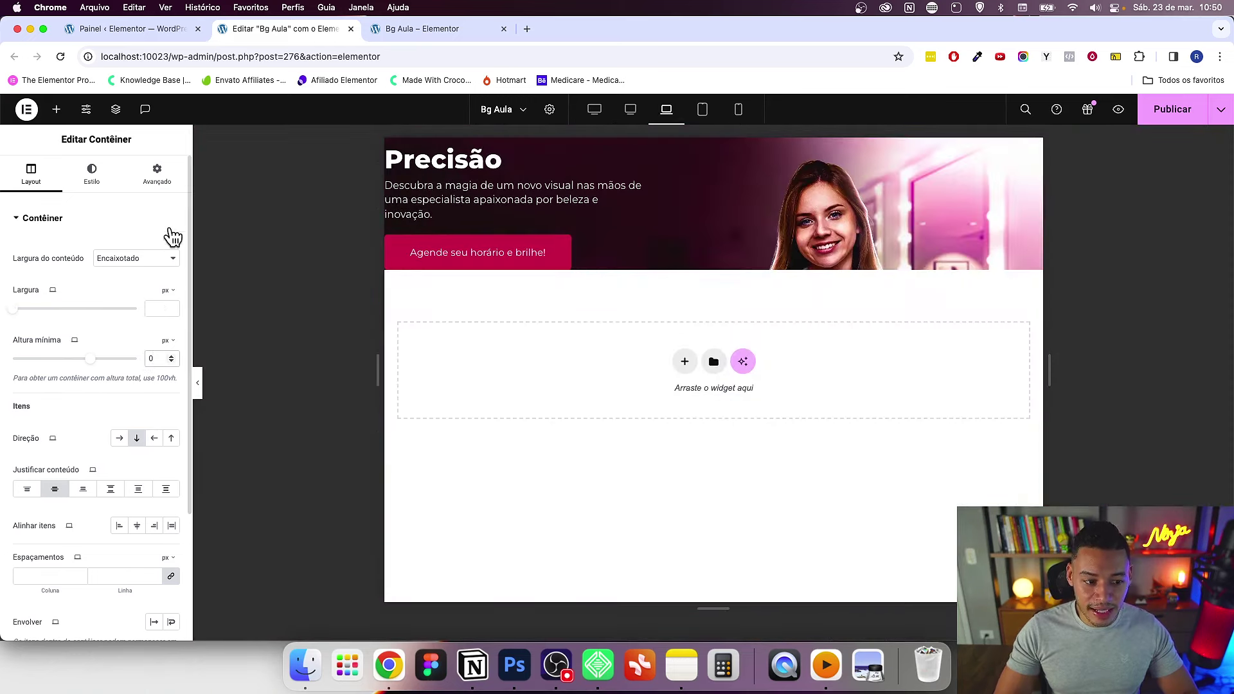
Step: Give the hero container 8/2/8/2 em padding and check the title's layout settings
left_click(157, 175)
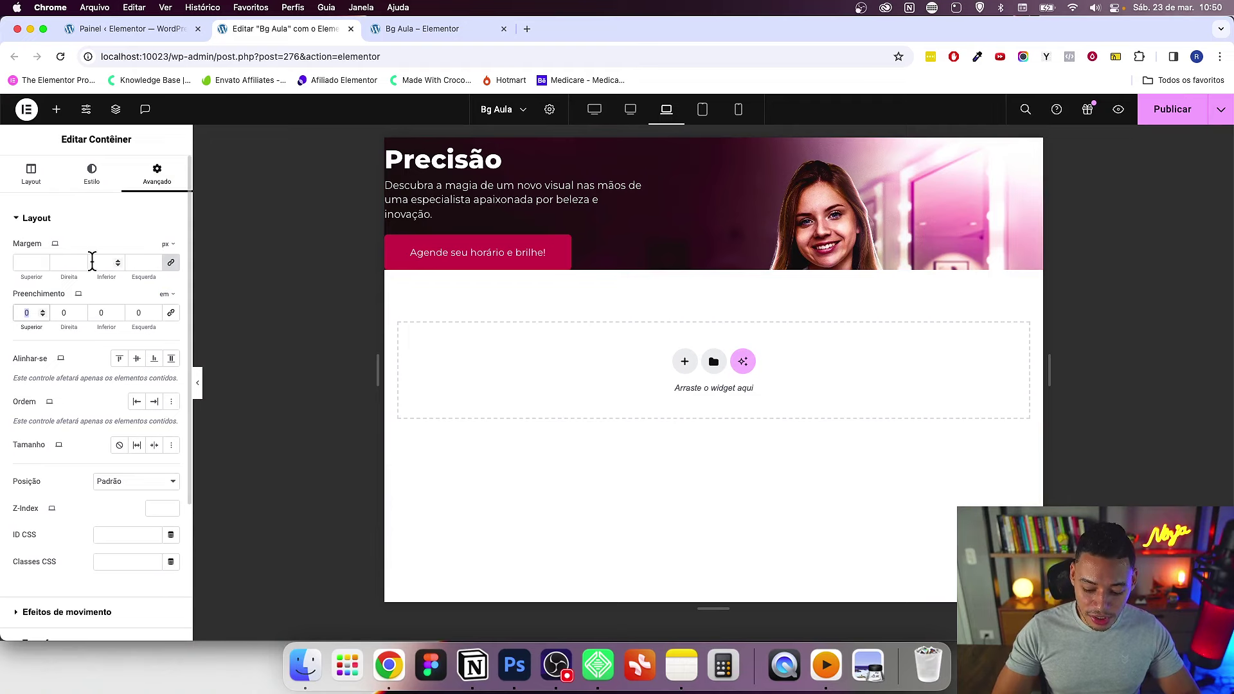
type("8")
key("Tab")
type("2")
key("Tab")
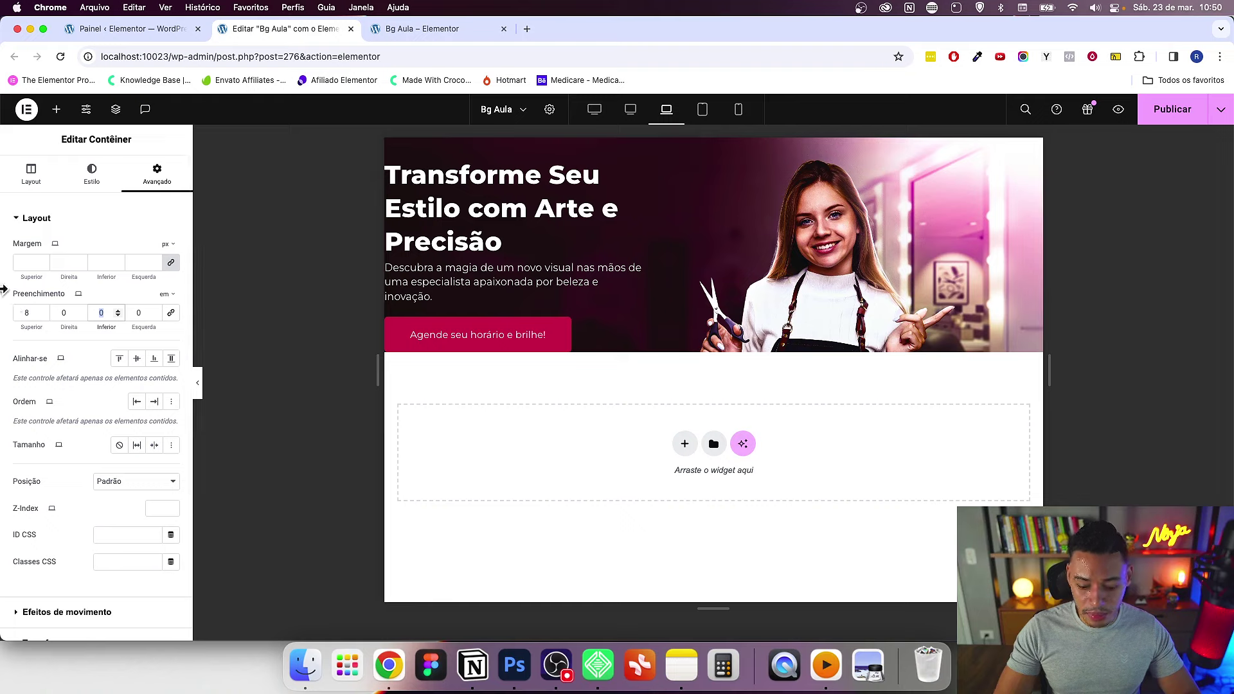
type("8")
key("Tab")
type("2")
left_click(524, 242)
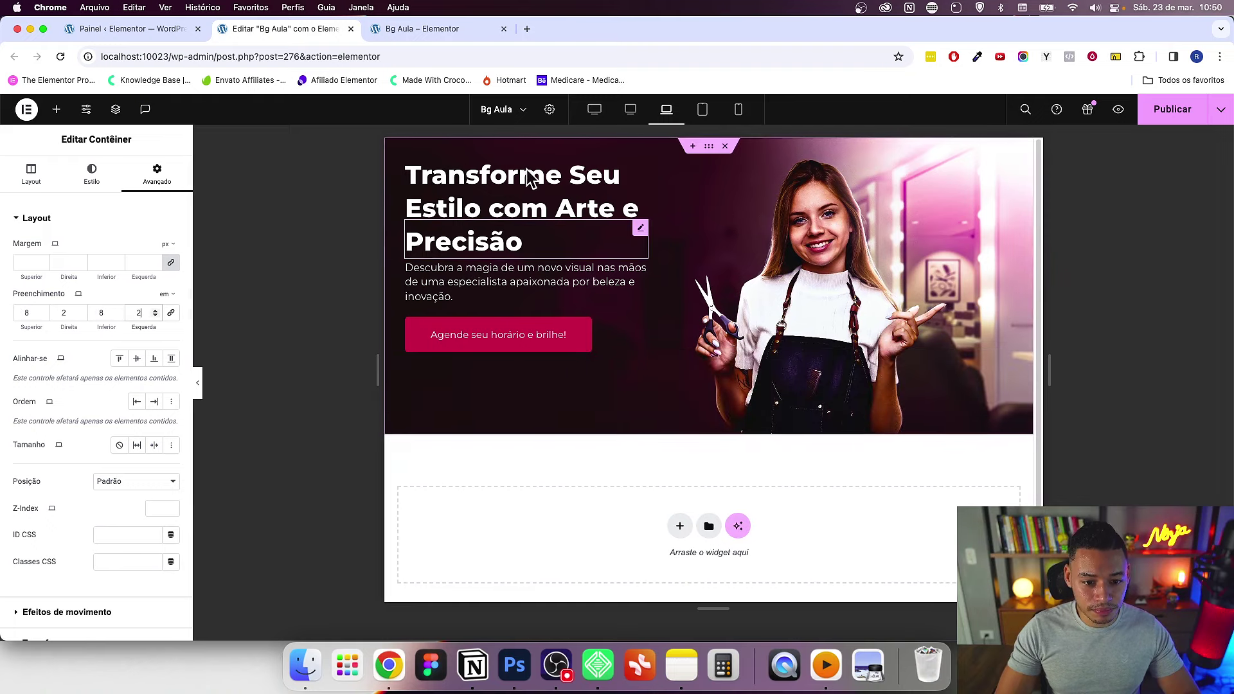
left_click(159, 175)
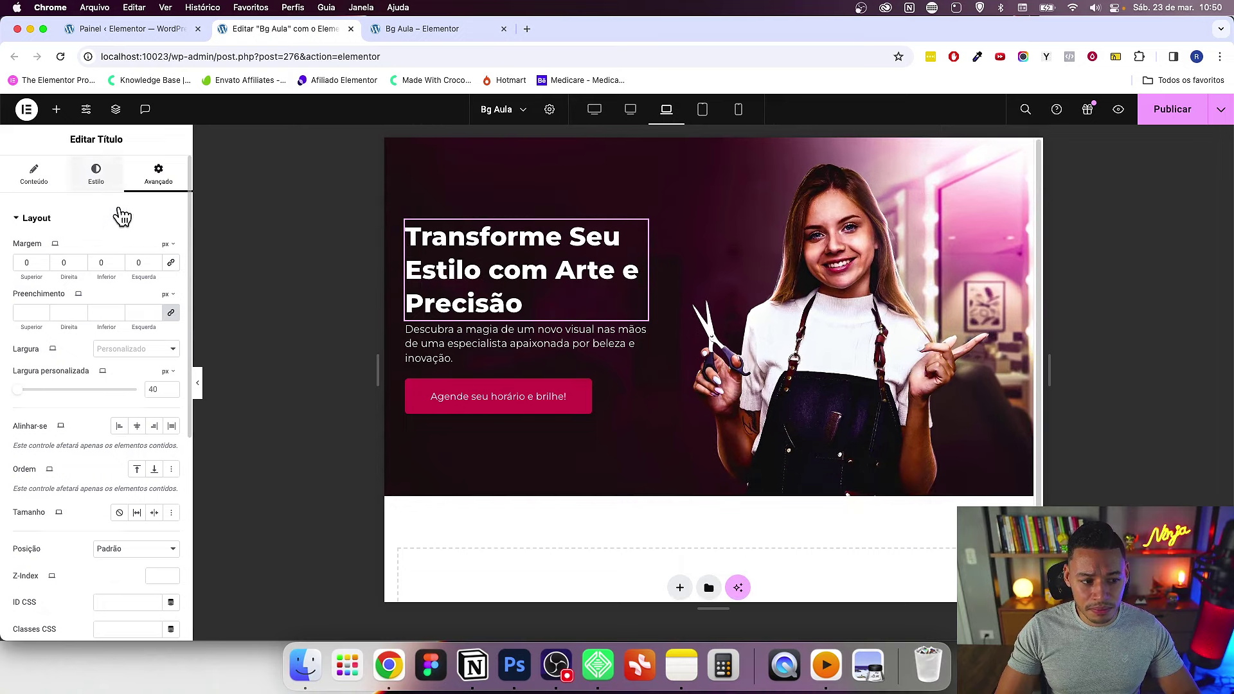
Step: Set the hero title's typography size to 2 em
left_click(97, 175)
left_click(171, 302)
left_click(156, 383)
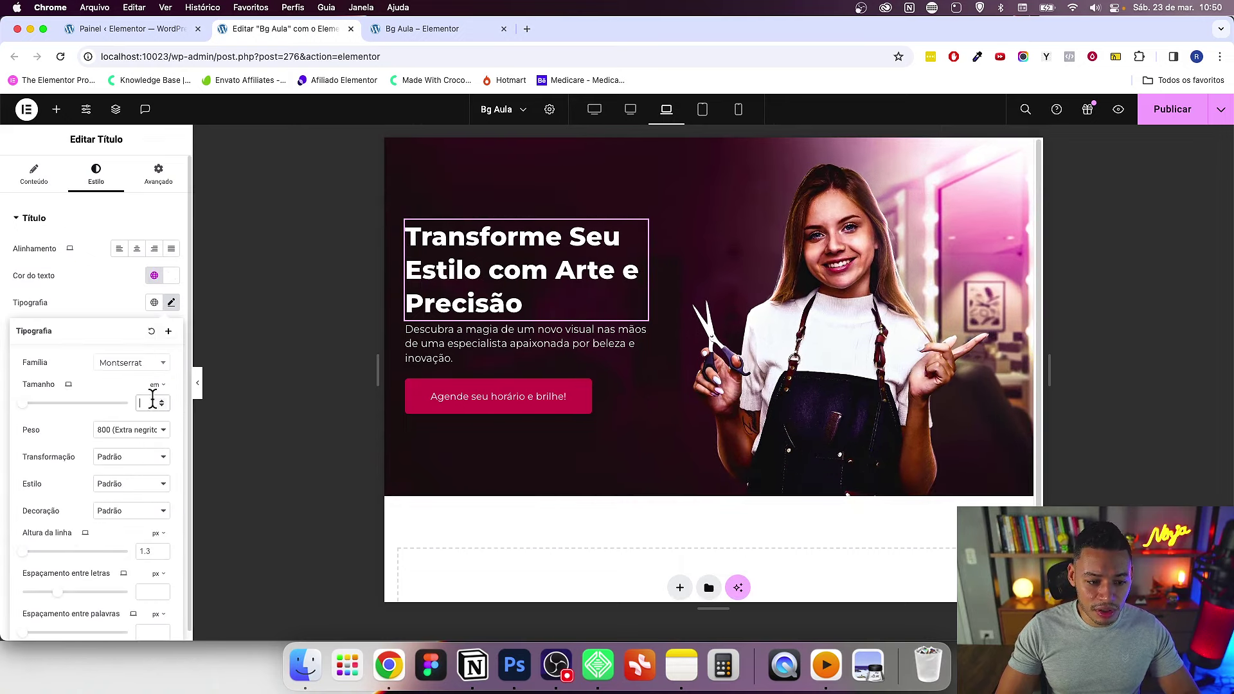
type("2")
Step: Set the description text's typography size to 0,87 em
left_click(638, 296)
left_click(159, 174)
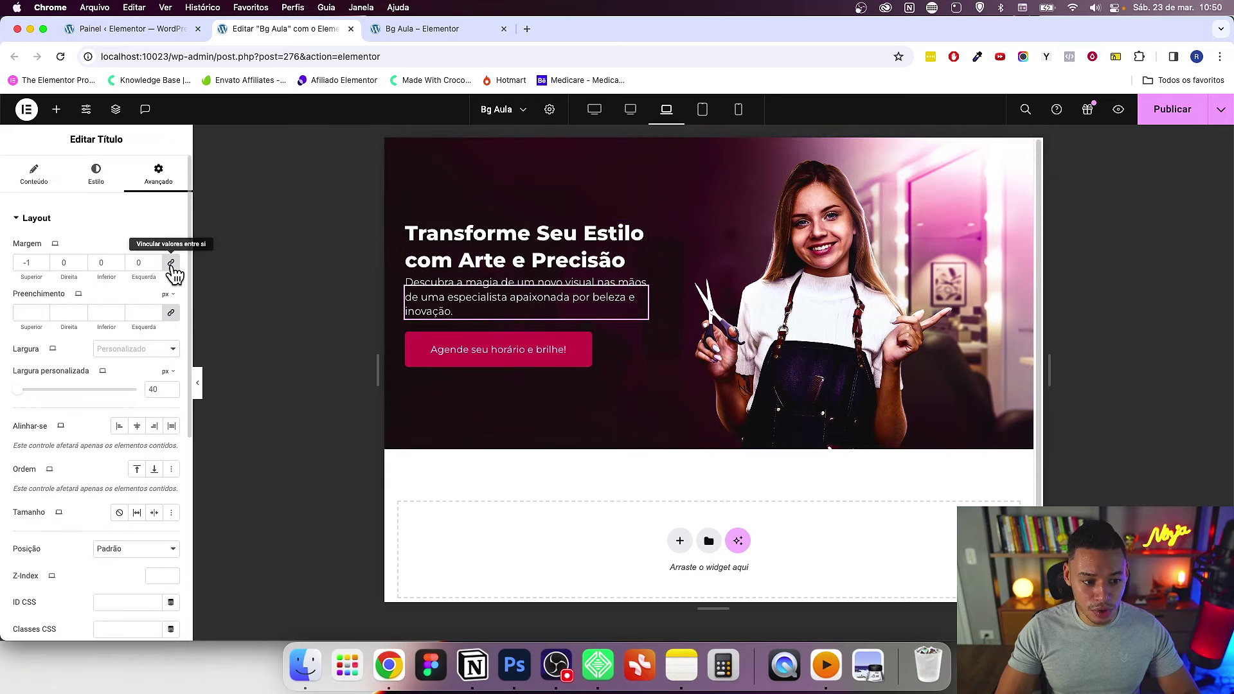
left_click(98, 177)
left_click(169, 307)
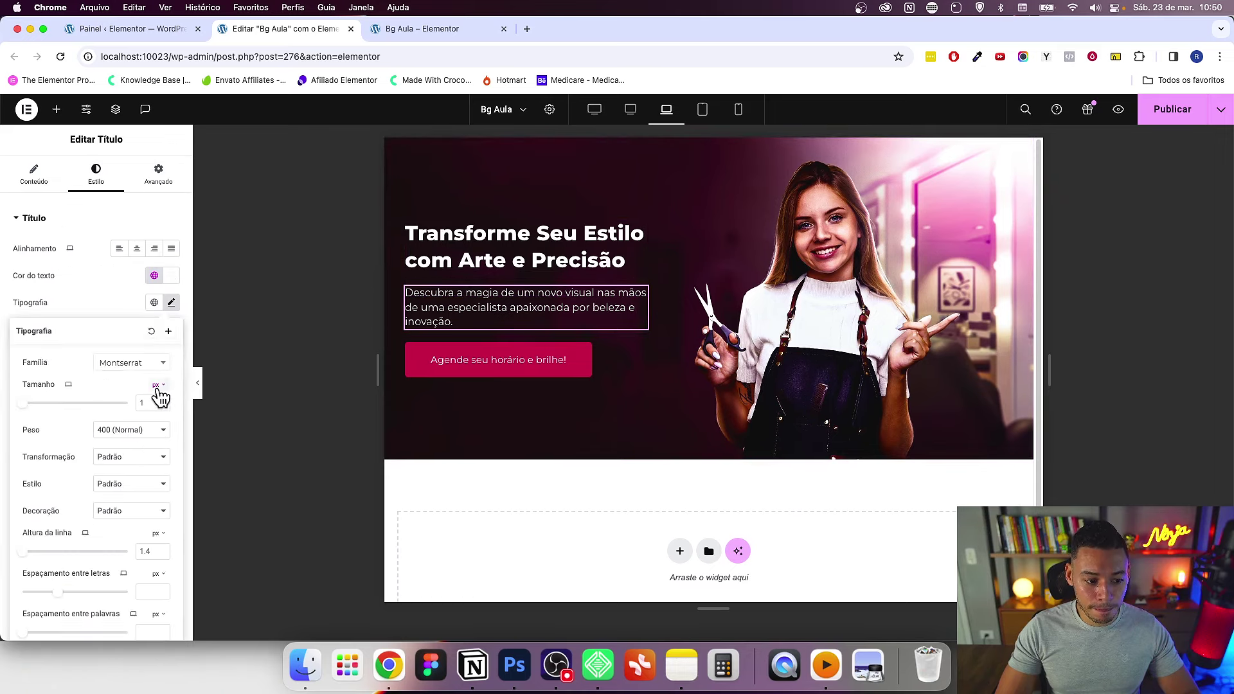
left_click(161, 402)
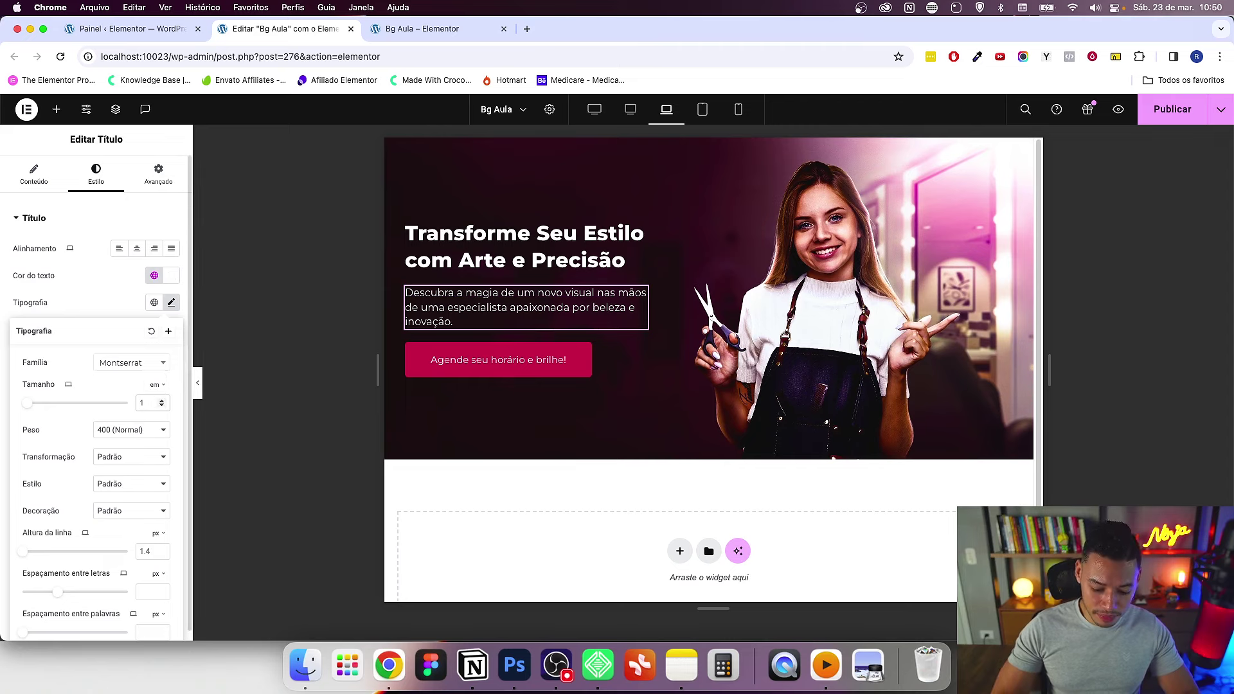
type("0,87")
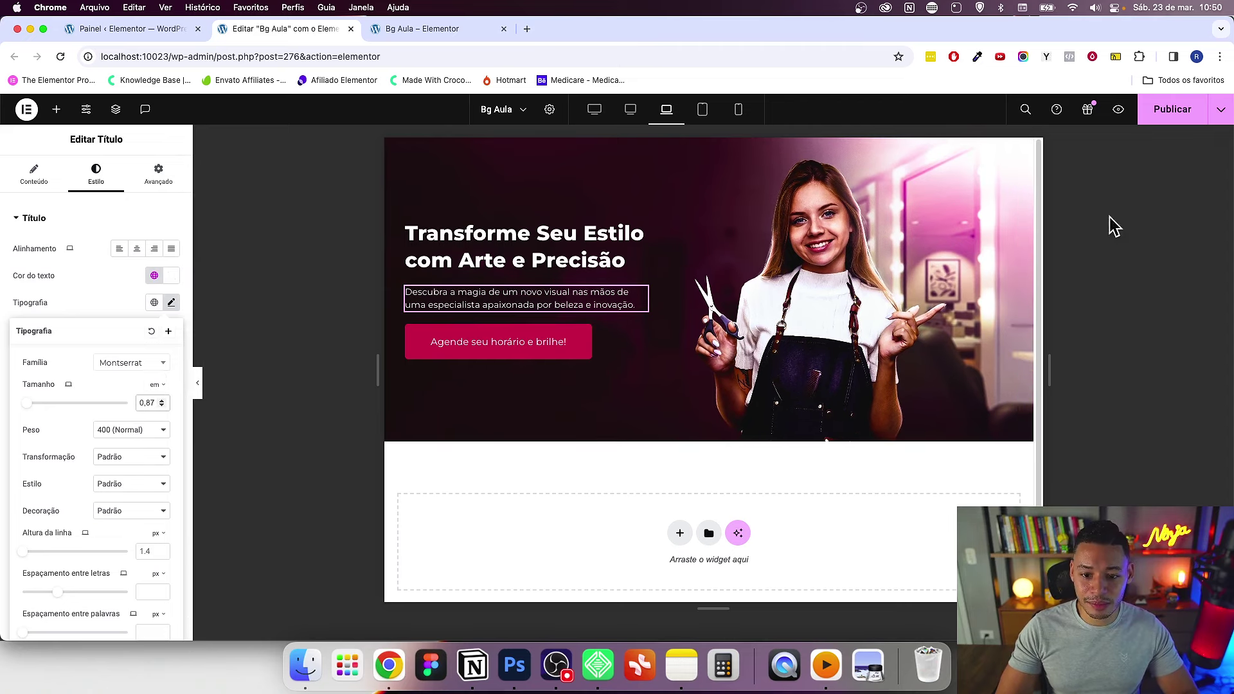
left_click(597, 112)
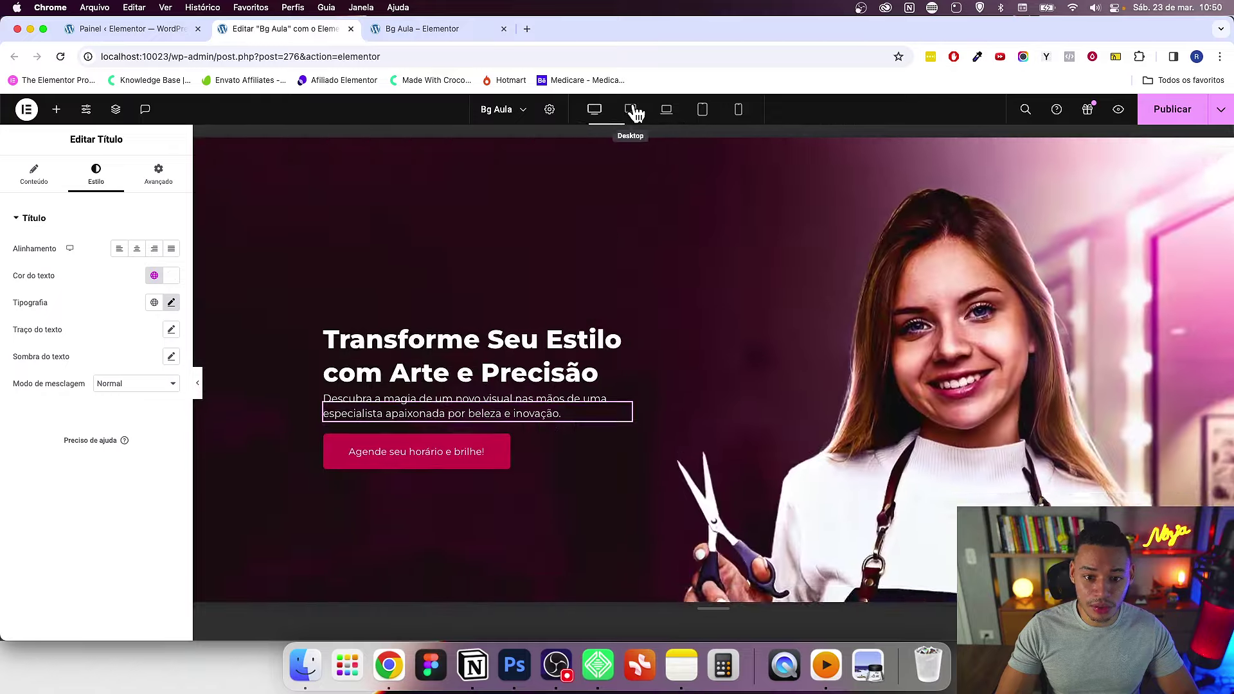
Step: Preview the hero at desktop and Notebook widths, checking the Medidas note
left_click(630, 110)
left_click(669, 115)
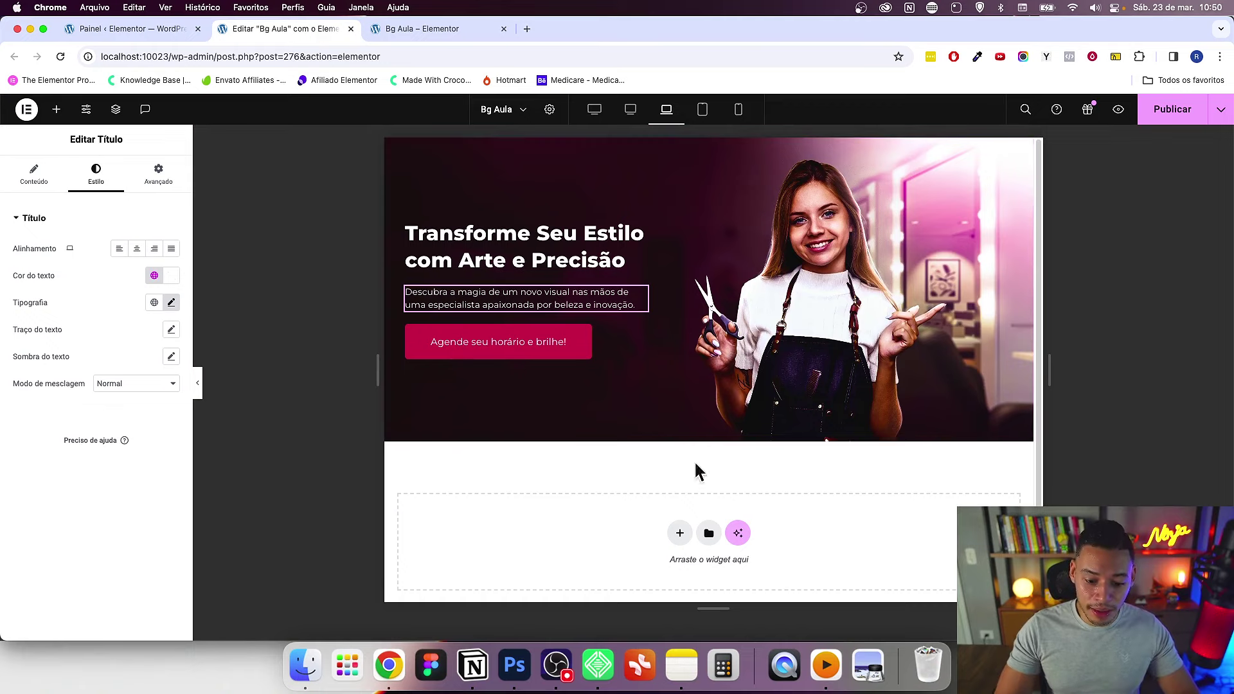
left_click(679, 662)
left_click(1057, 437)
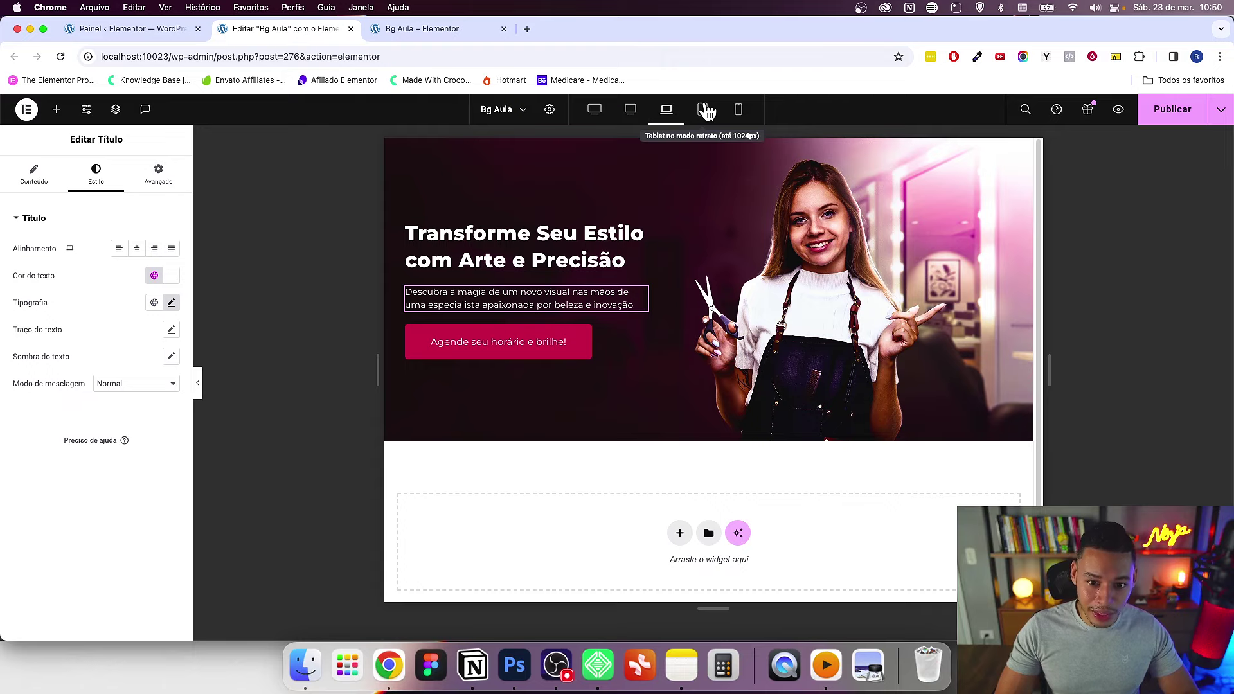
Step: Preview the hero at tablet and mobile widths, ending on tablet, then bring up Photoshop
left_click(703, 109)
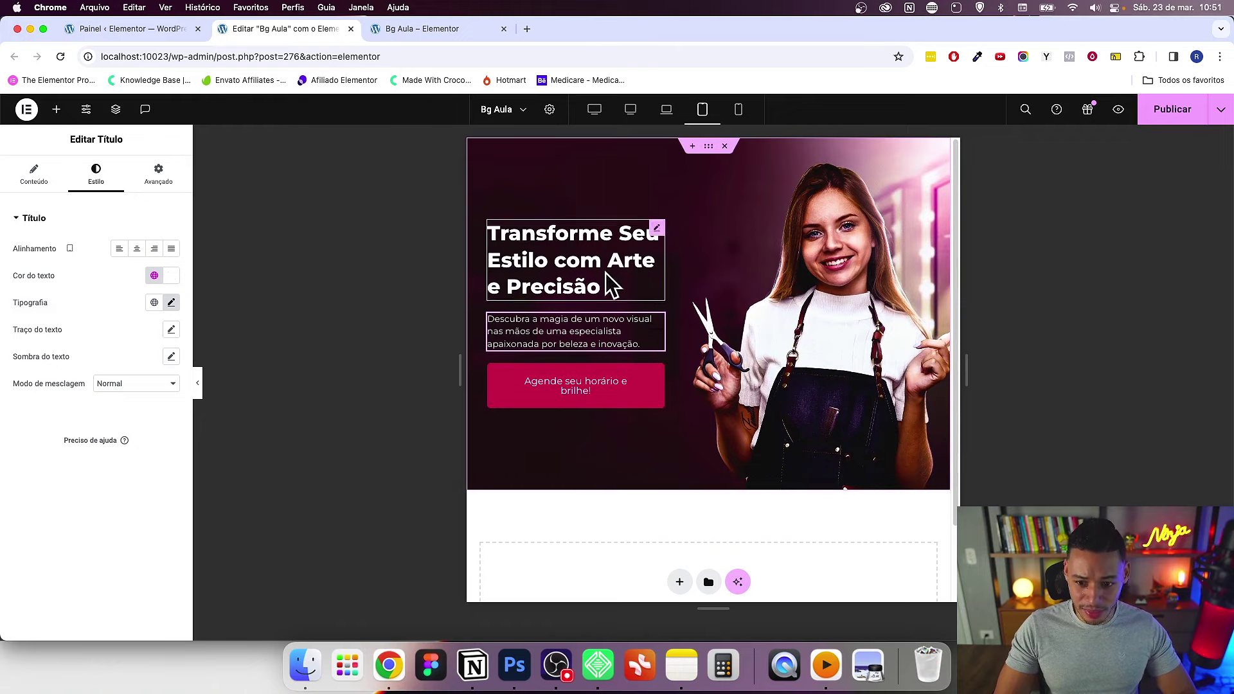
left_click(738, 110)
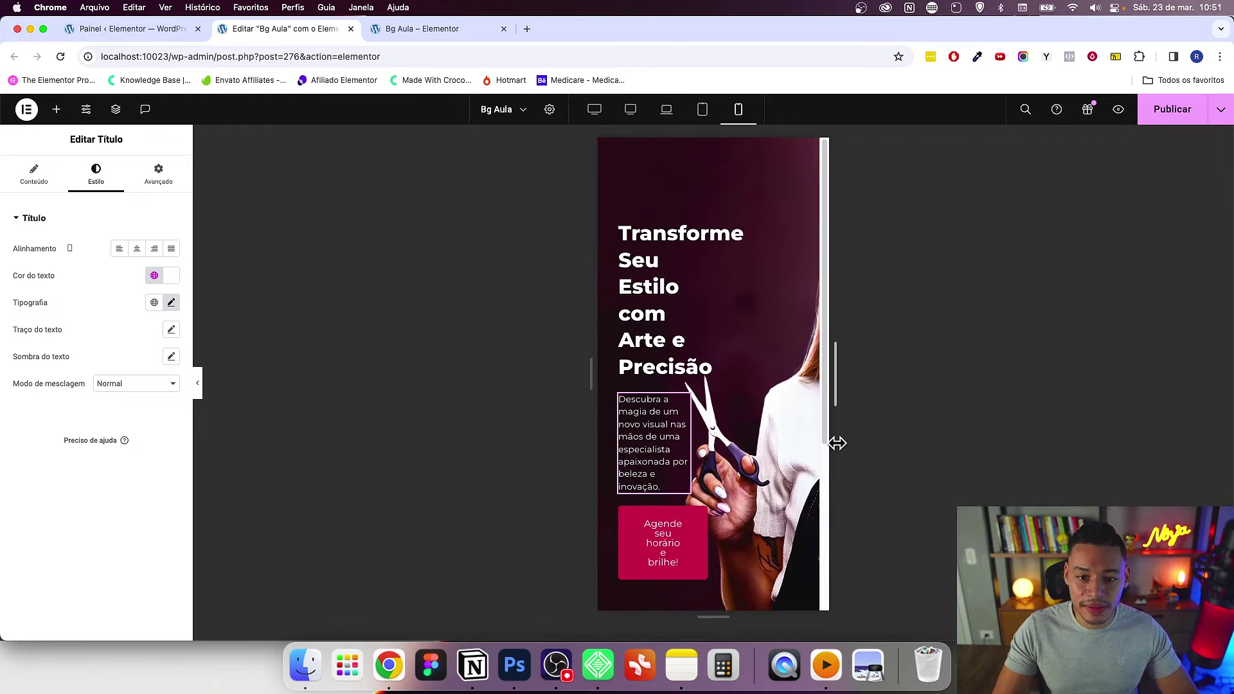
left_click(701, 111)
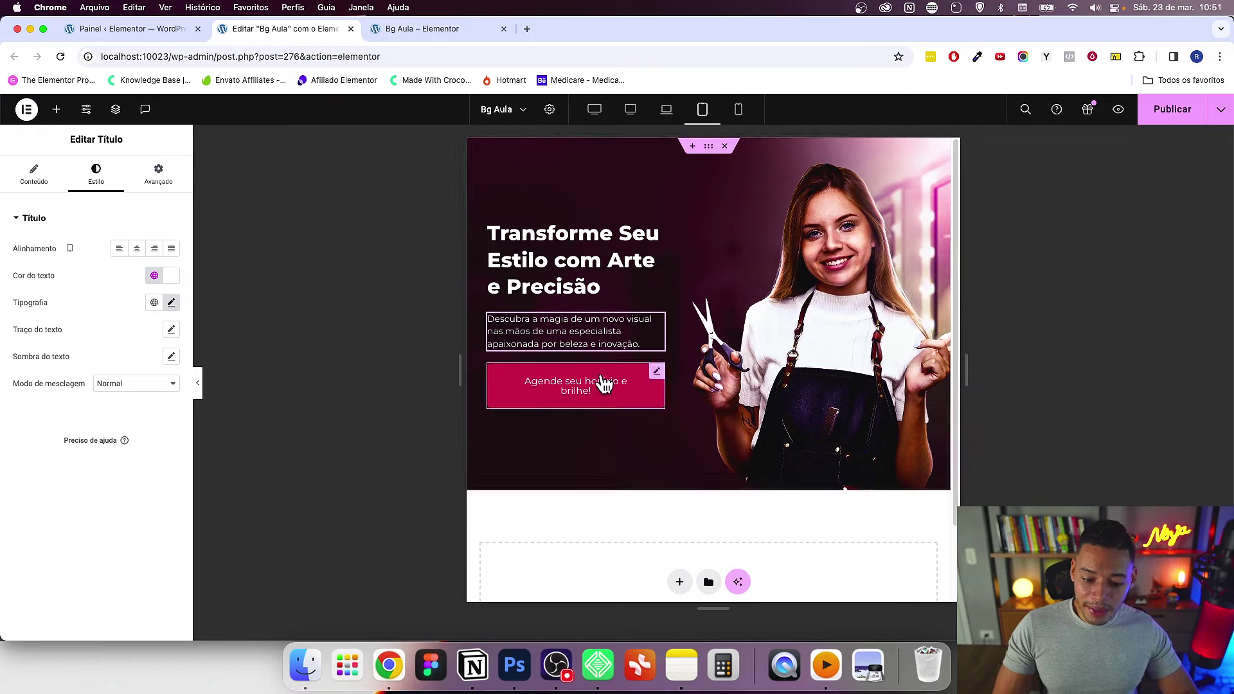
left_click(514, 665)
scroll(660, 275, "left", 3)
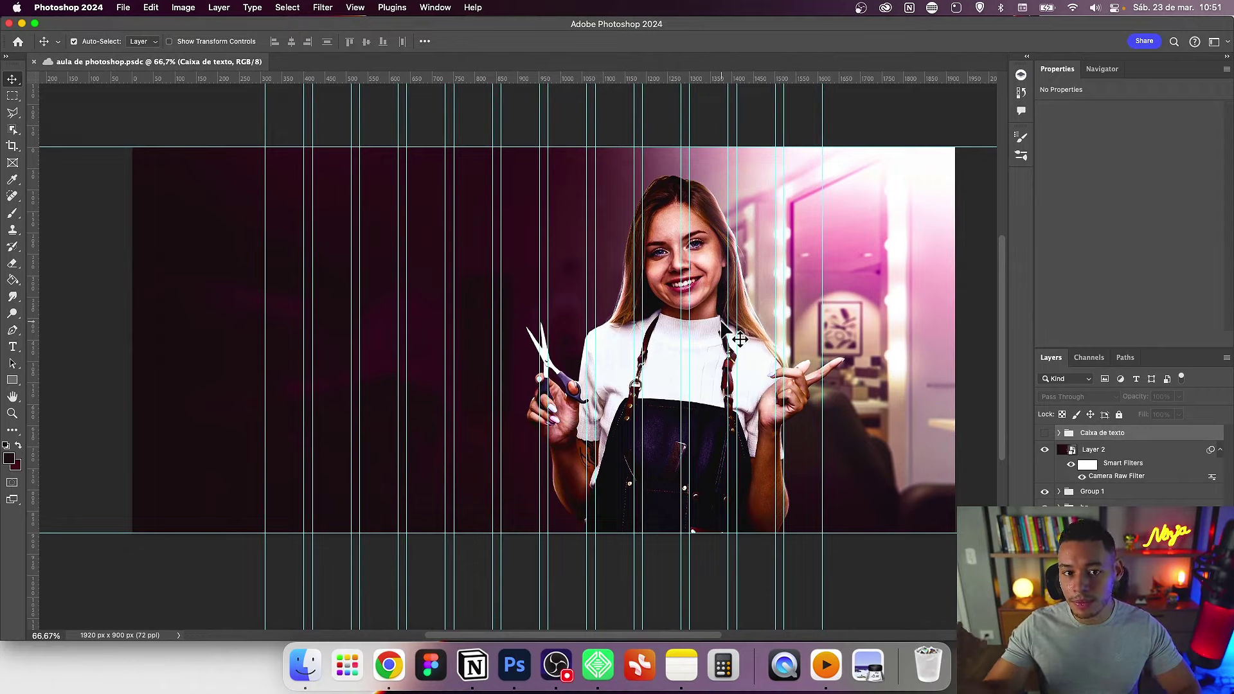
Step: Hide the guides on aula de photoshop.psdc, zoom into the salon image, then return to Chrome
key("ctrl+semicolon")
scroll(797, 237, "right", 2)
key("z")
mouse_move(790, 234)
left_mouse_down()
mouse_move(739, 203)
mouse_move(713, 215)
left_mouse_up()
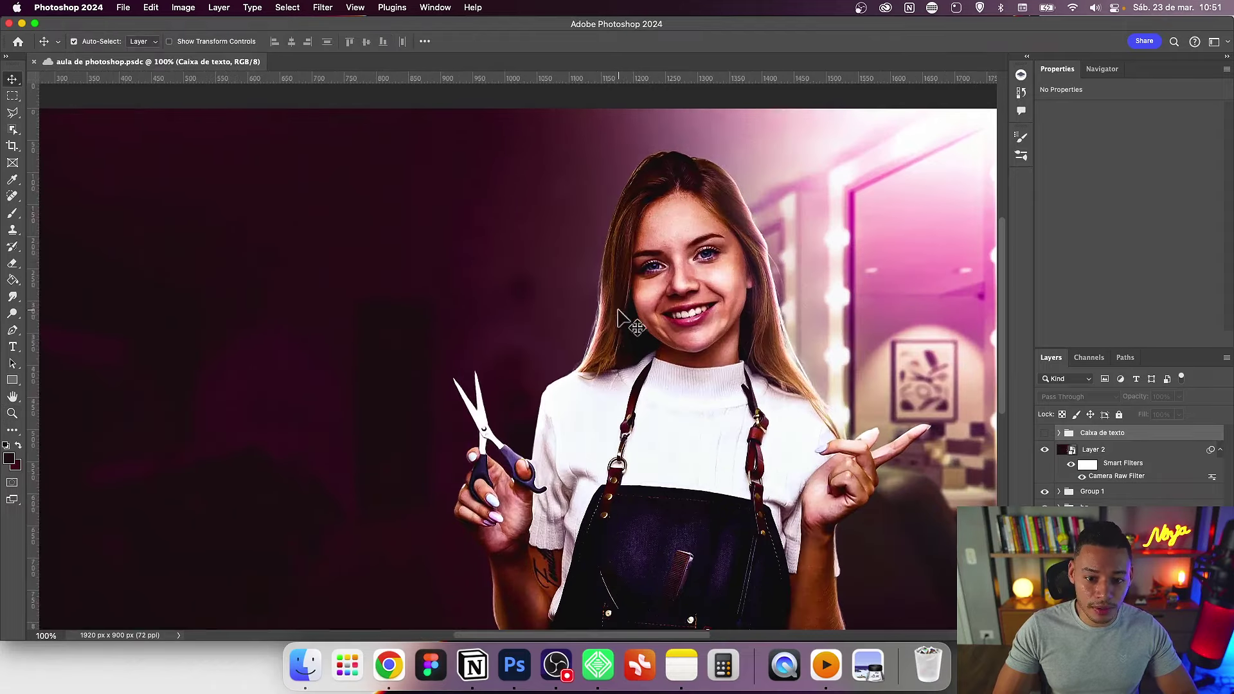
key("super+Tab")
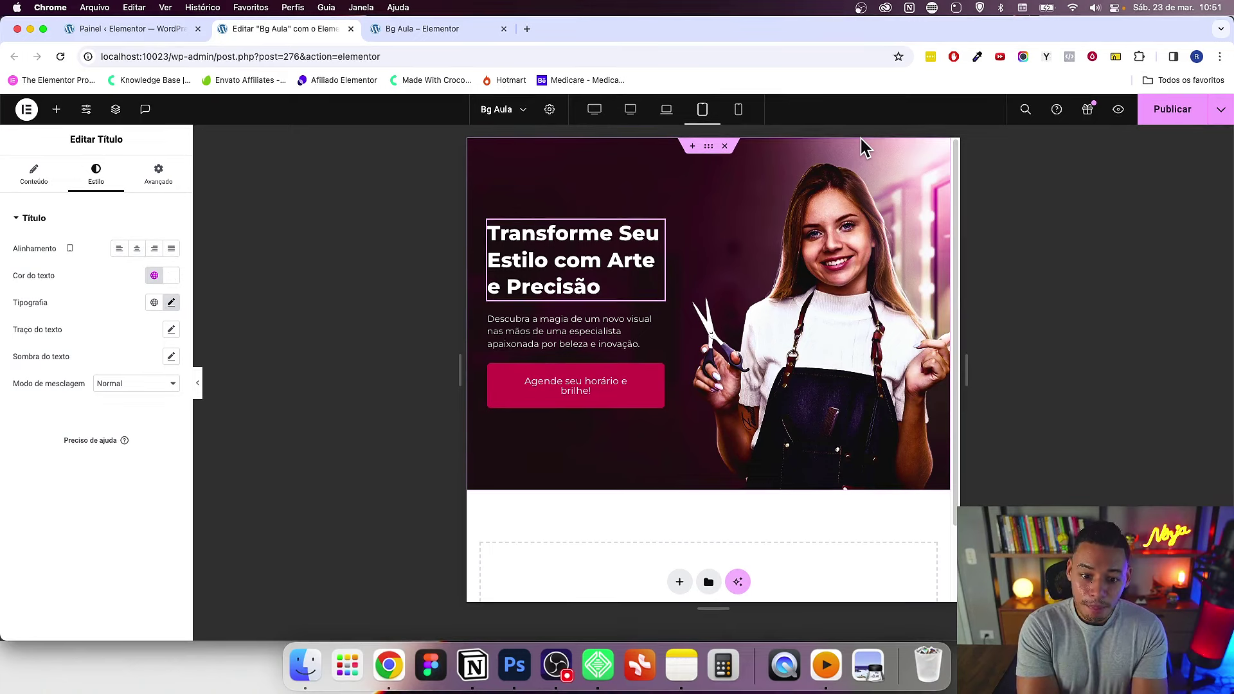
mouse_move(575, 260)
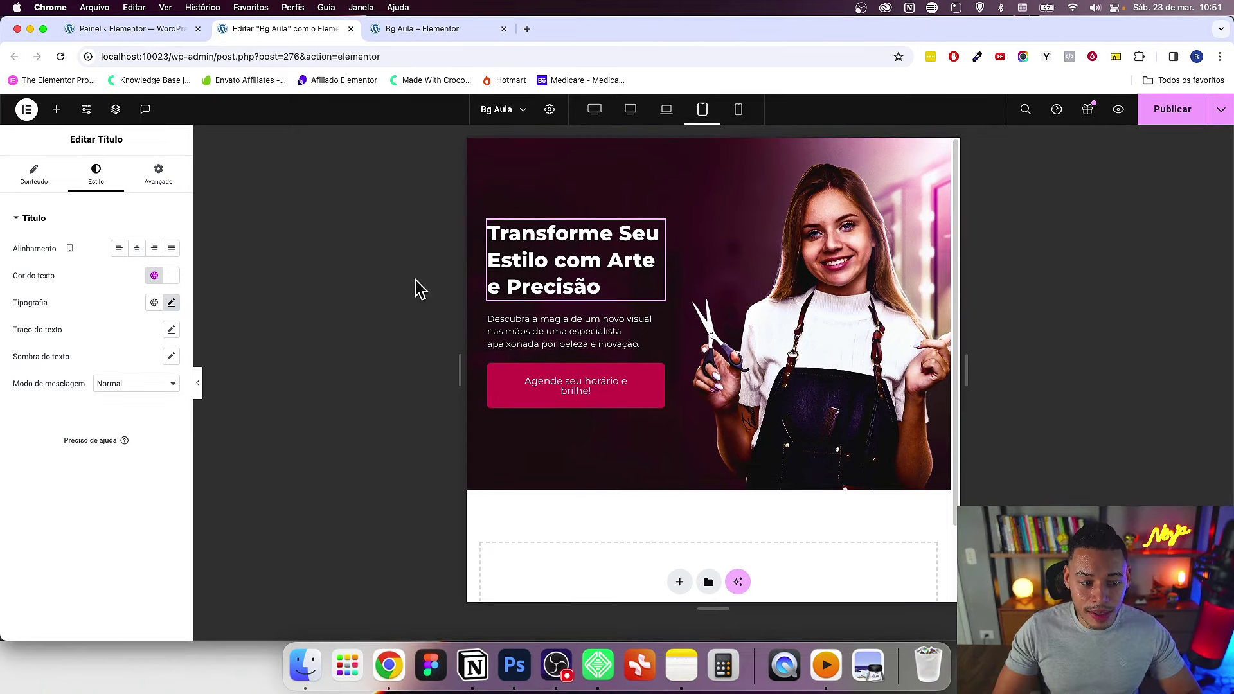
Step: Make the hero heading 100% wide, centered, with 2,6 em text
left_click(158, 174)
left_click(169, 375)
double_click(158, 389)
type("100")
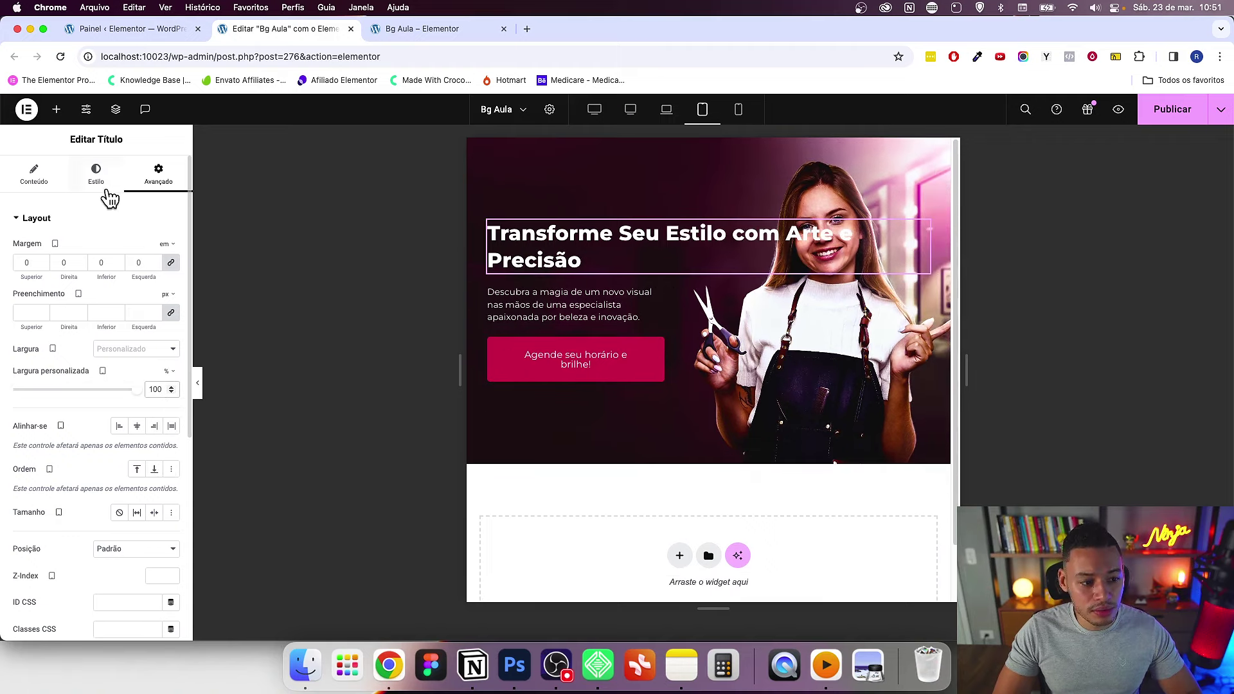
left_click(96, 175)
left_click(137, 249)
left_click(171, 302)
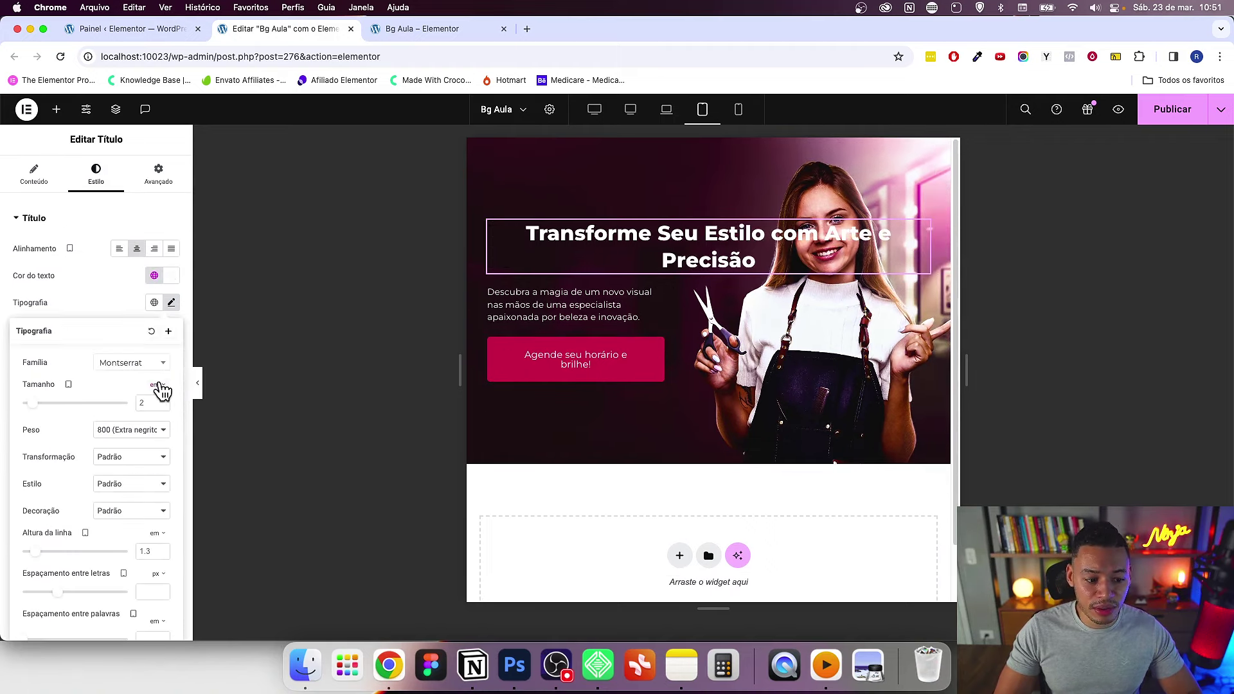
left_click(161, 400)
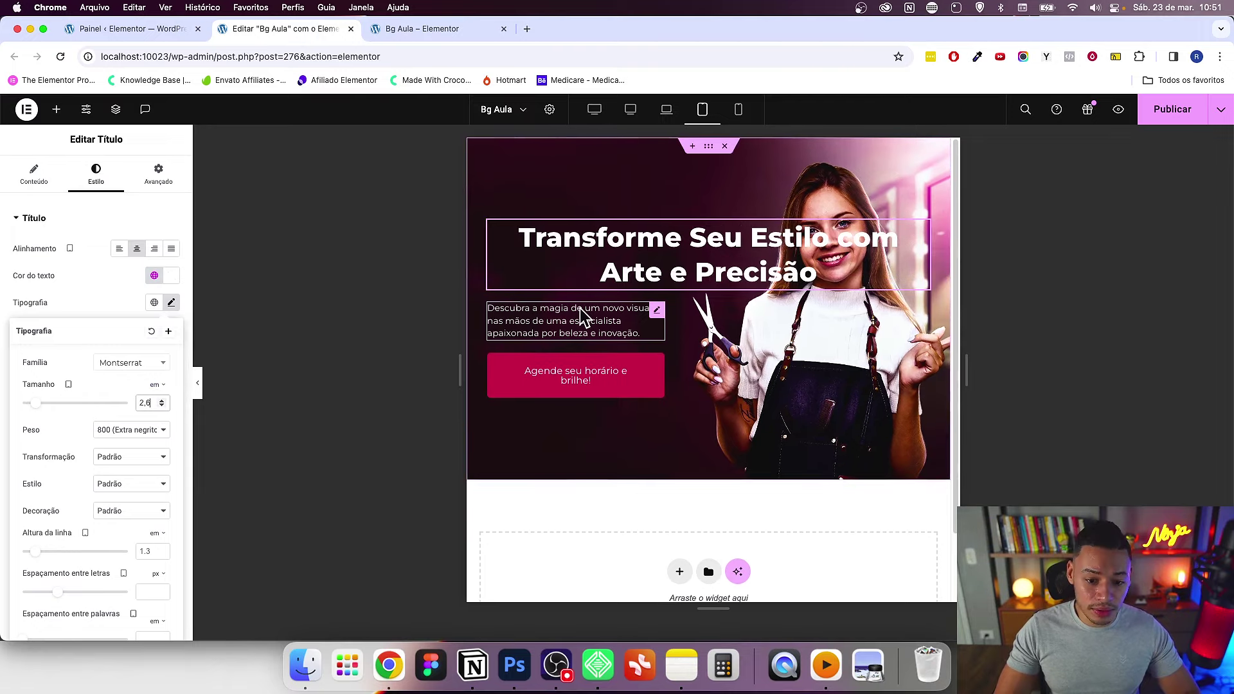
left_click(457, 259)
Step: Give the subtitle 1,25 em text and narrow its custom width to 80%
left_click(144, 174)
left_click(168, 371)
left_click(166, 397)
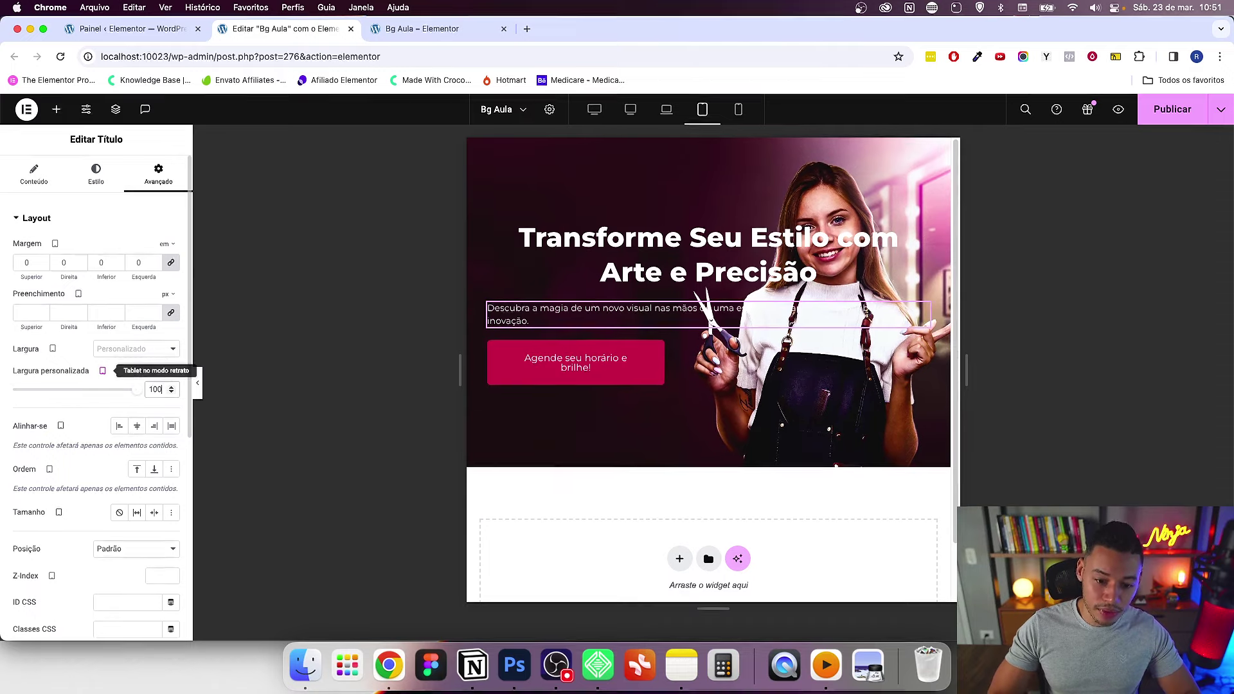
left_click(96, 177)
left_click(171, 302)
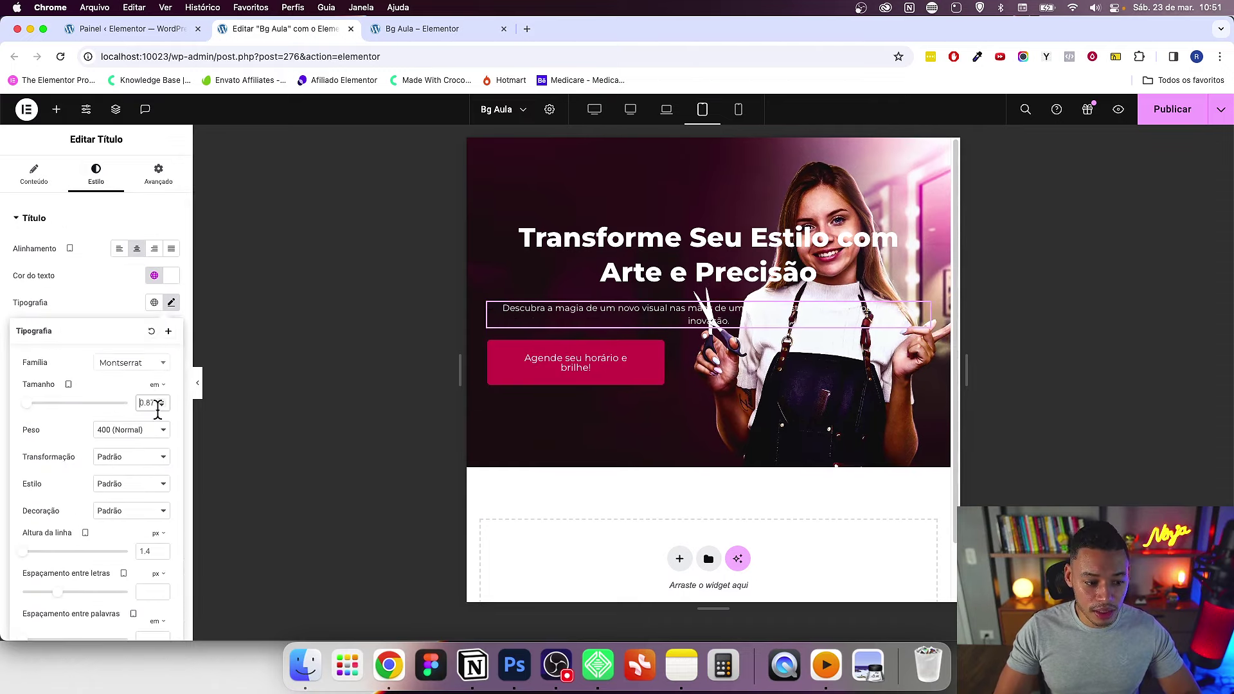
type("11,25")
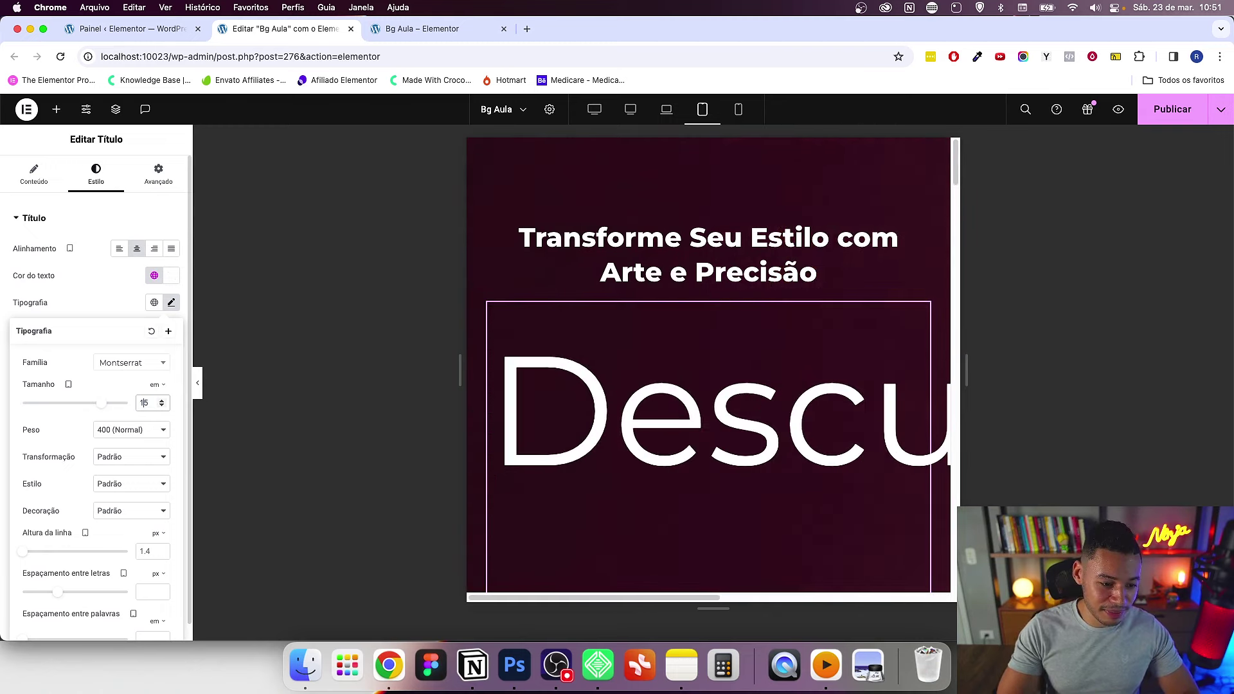
key("BackSpace")
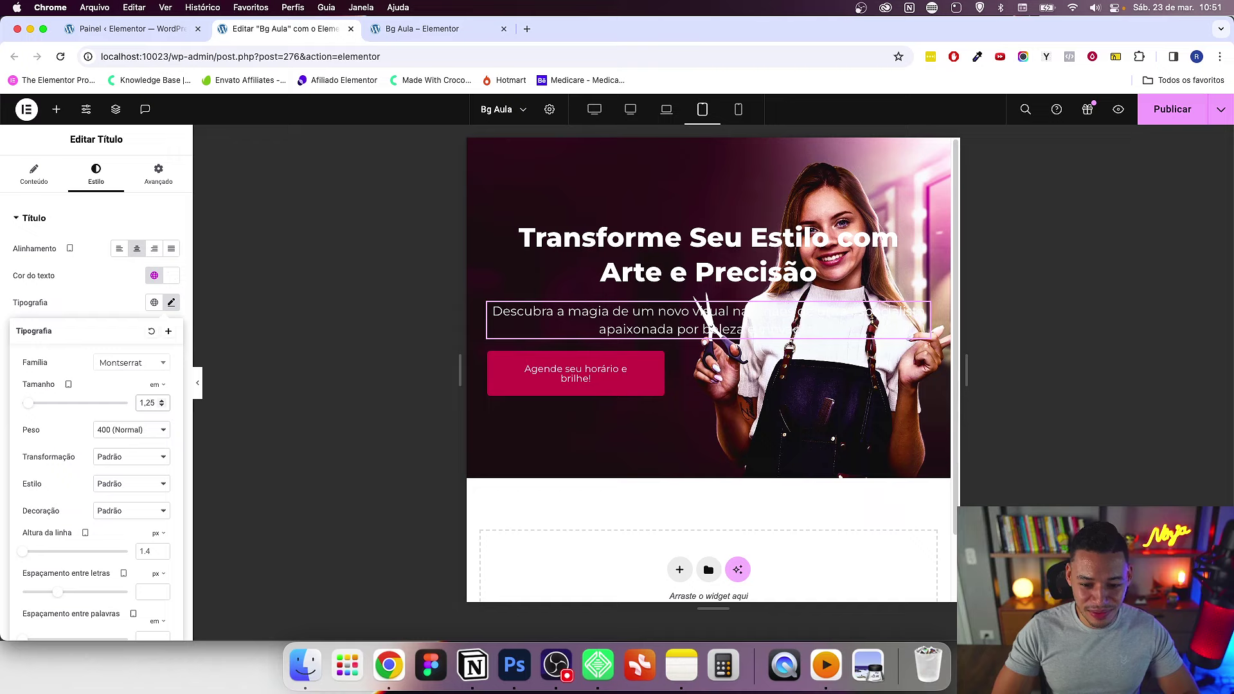
left_click(158, 174)
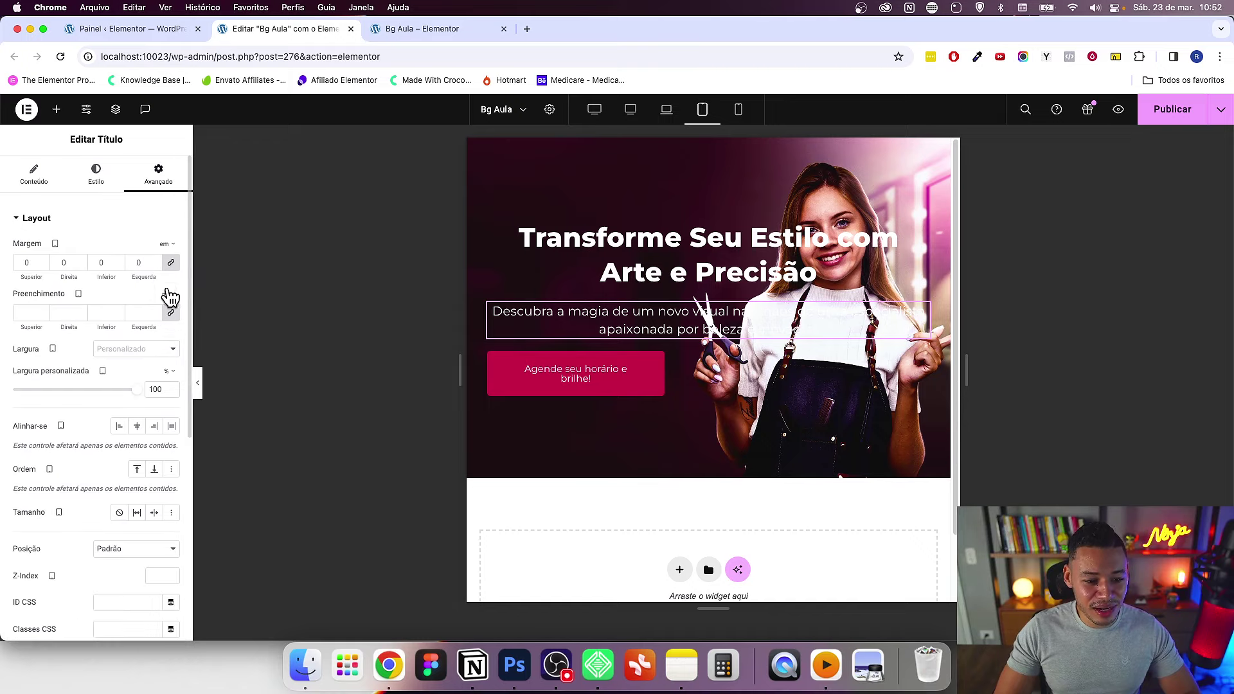
left_click_drag(135, 389, 114, 393)
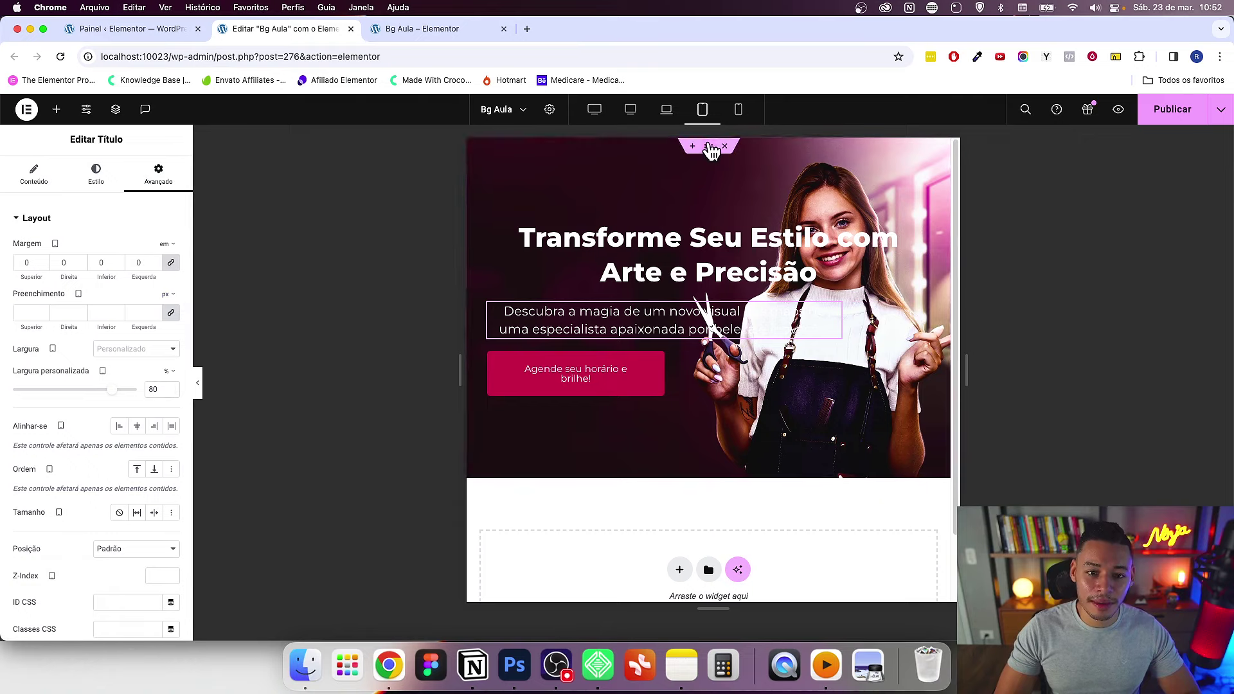
left_click(671, 152)
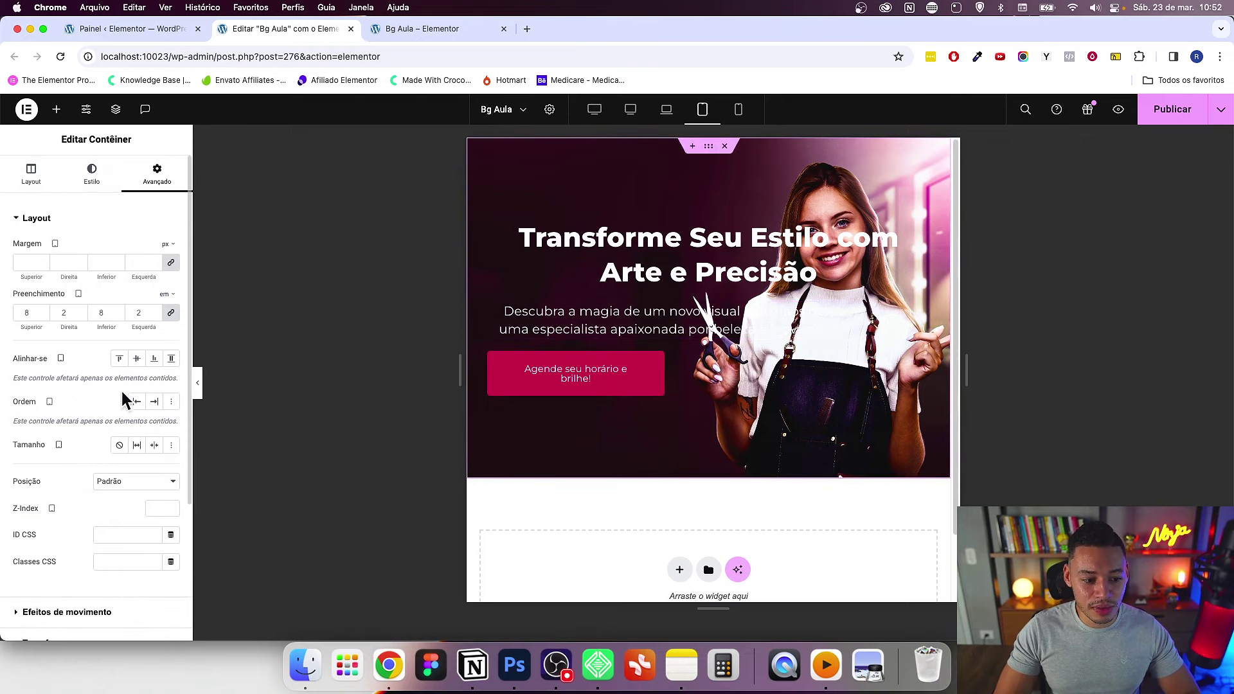
Step: Center the hero container's items and give the booking button 20 padding on two sides
left_click(30, 174)
left_click(137, 524)
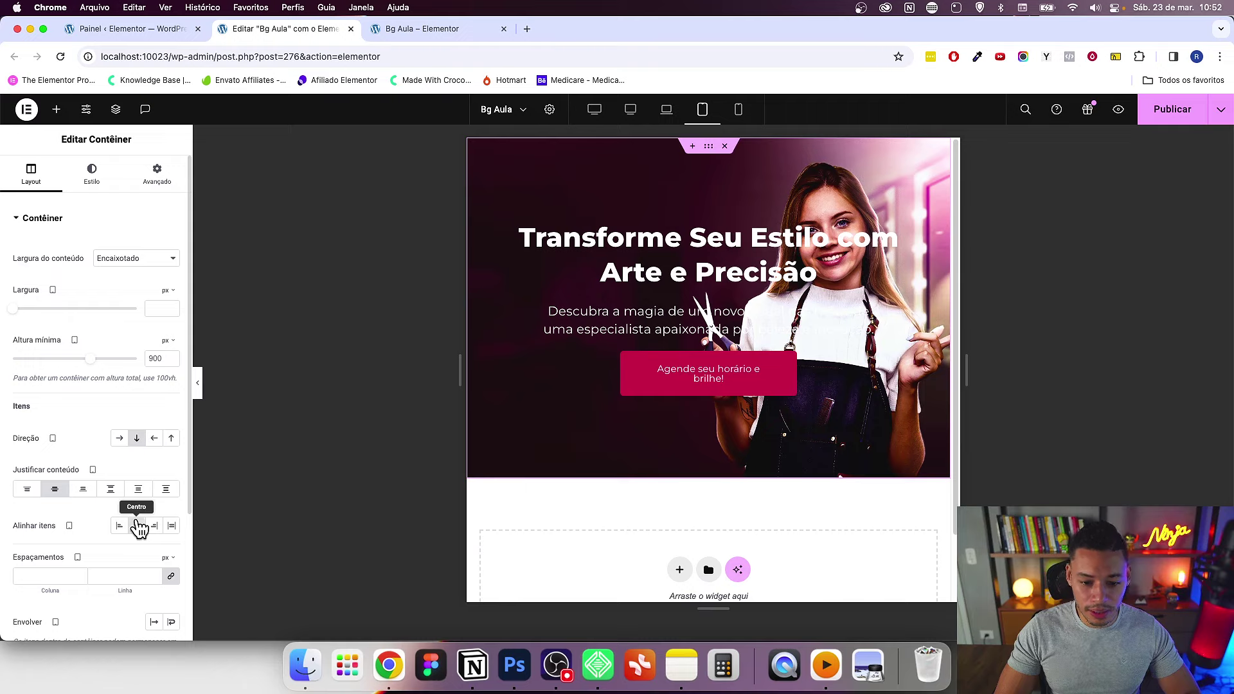
left_click(771, 386)
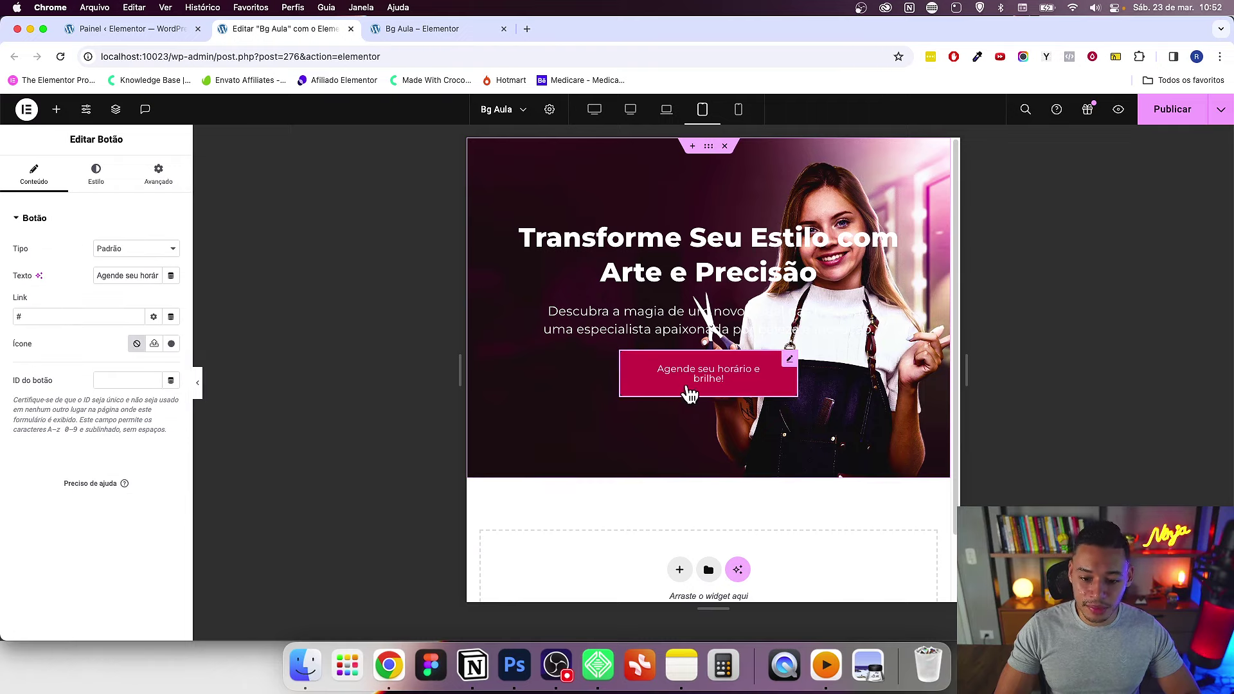
left_click(96, 174)
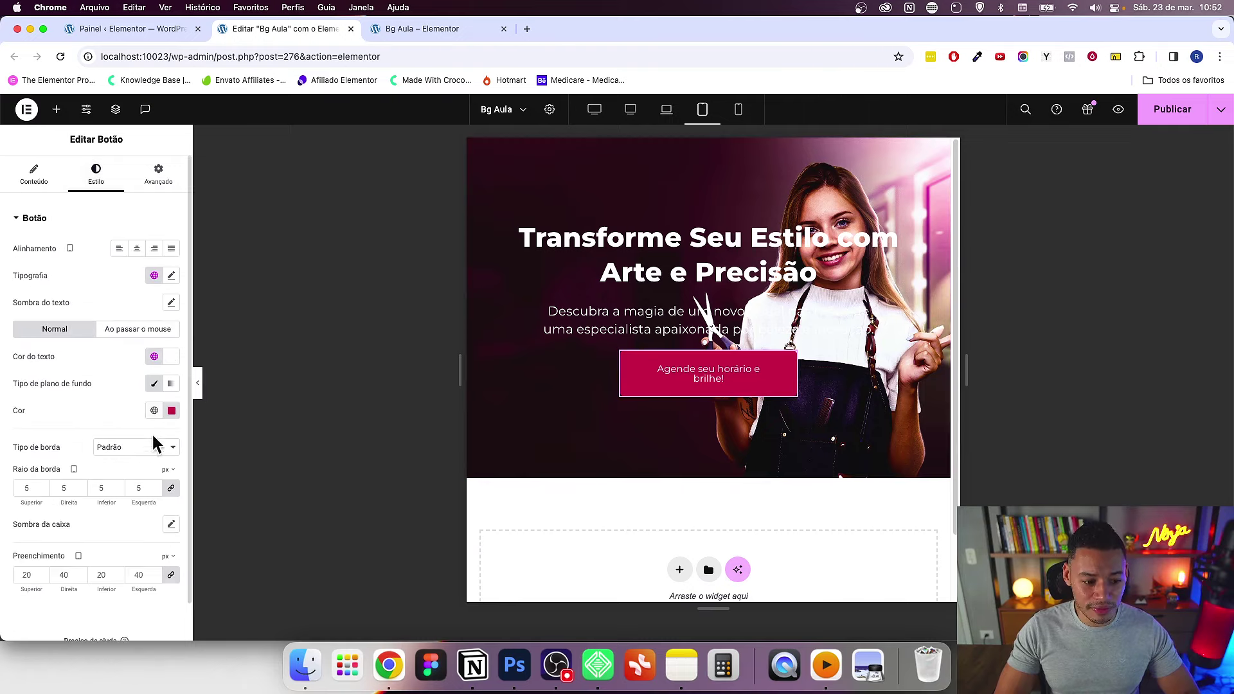
scroll(154, 450, "down", 1)
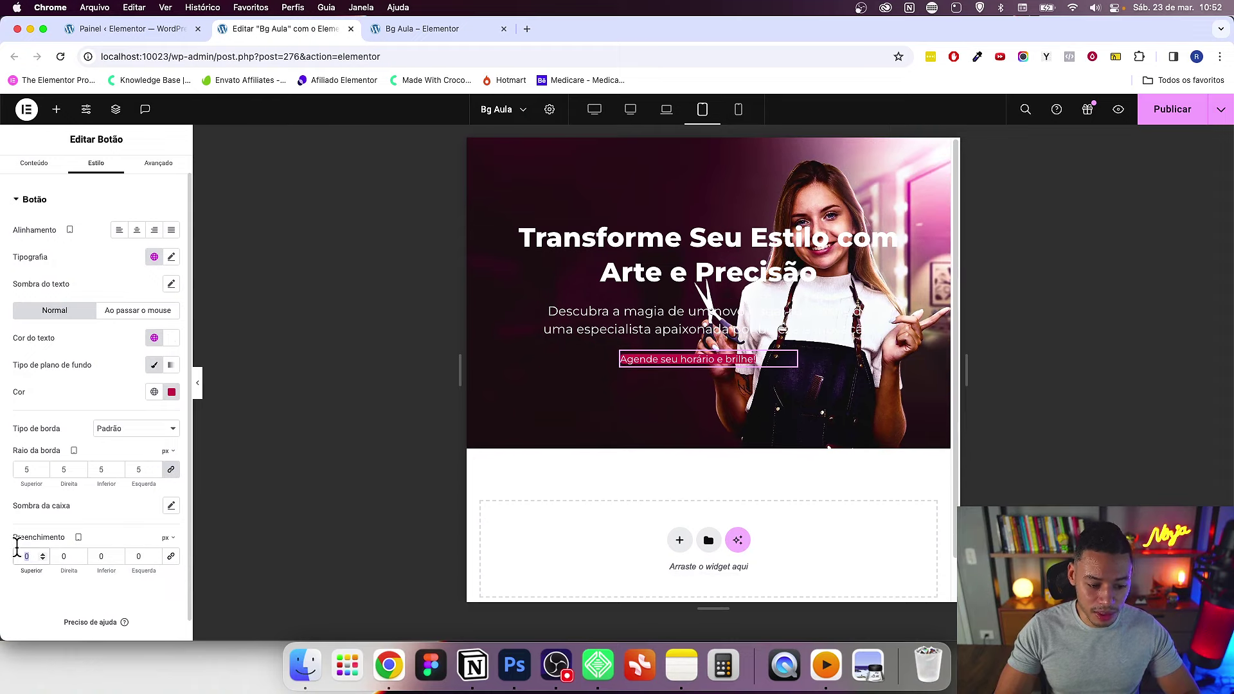
type("20")
key("Tab")
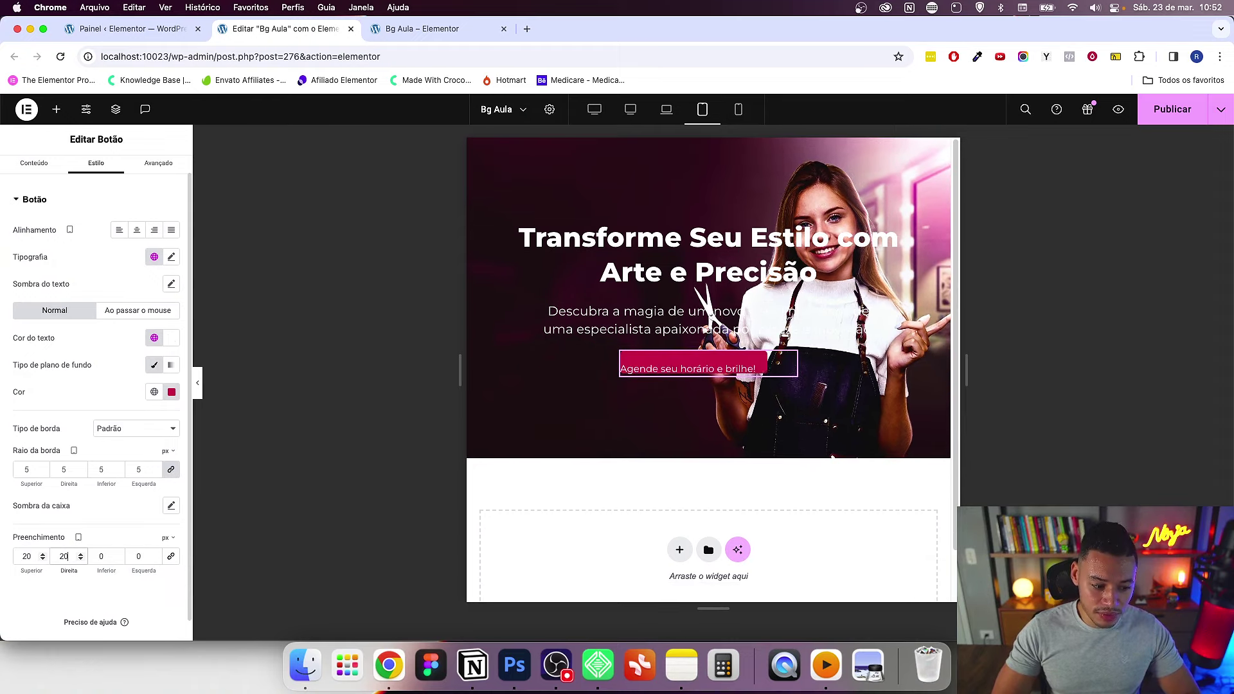
type("20")
key("Tab")
type("20")
Step: Center-align the booking button and set its custom width to 50%
left_click(137, 230)
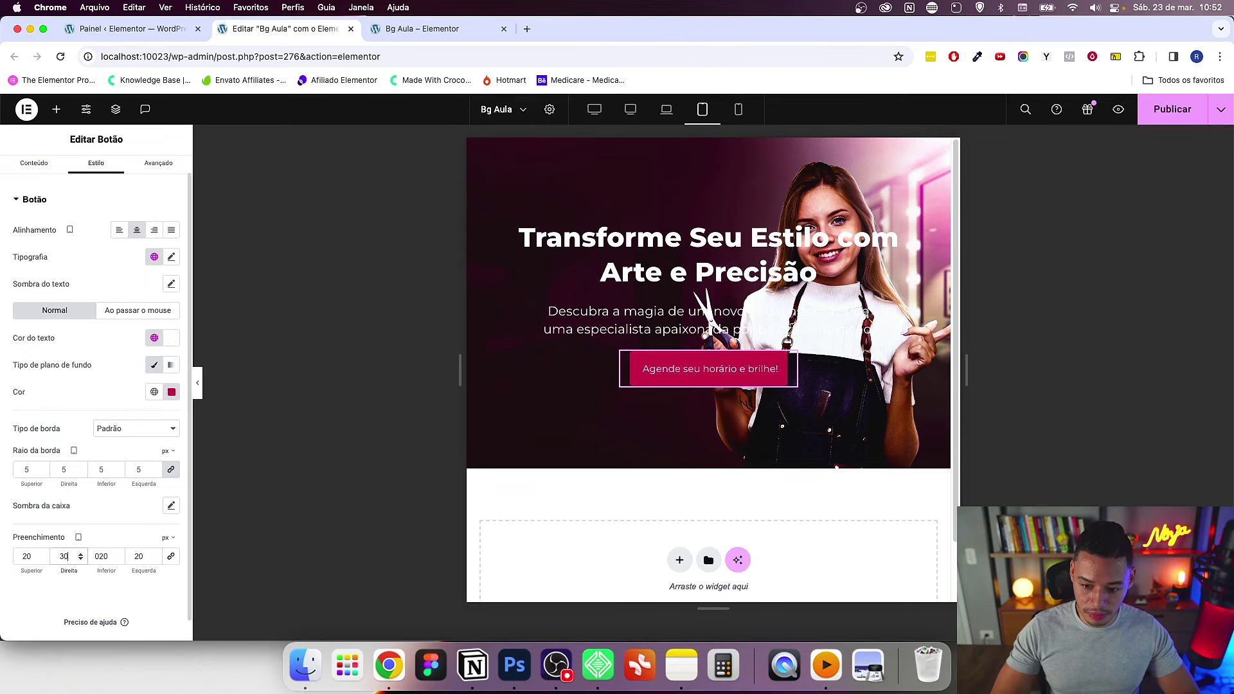
left_click(158, 163)
left_click(171, 390)
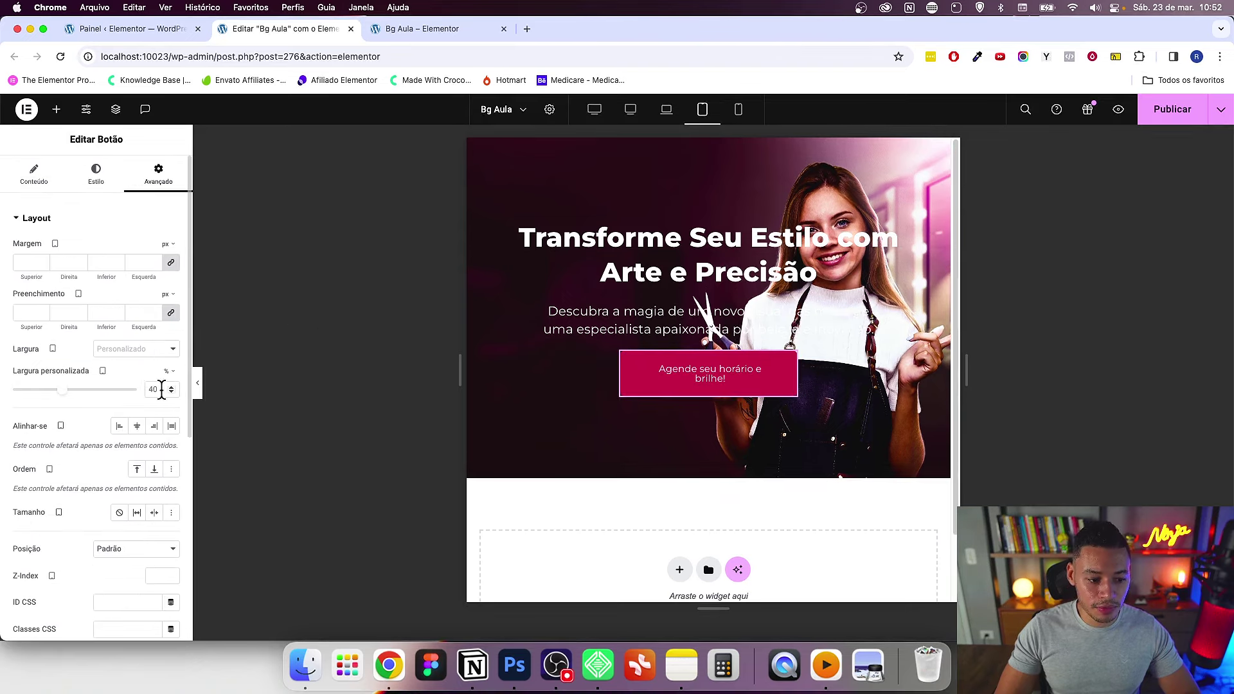
type("50")
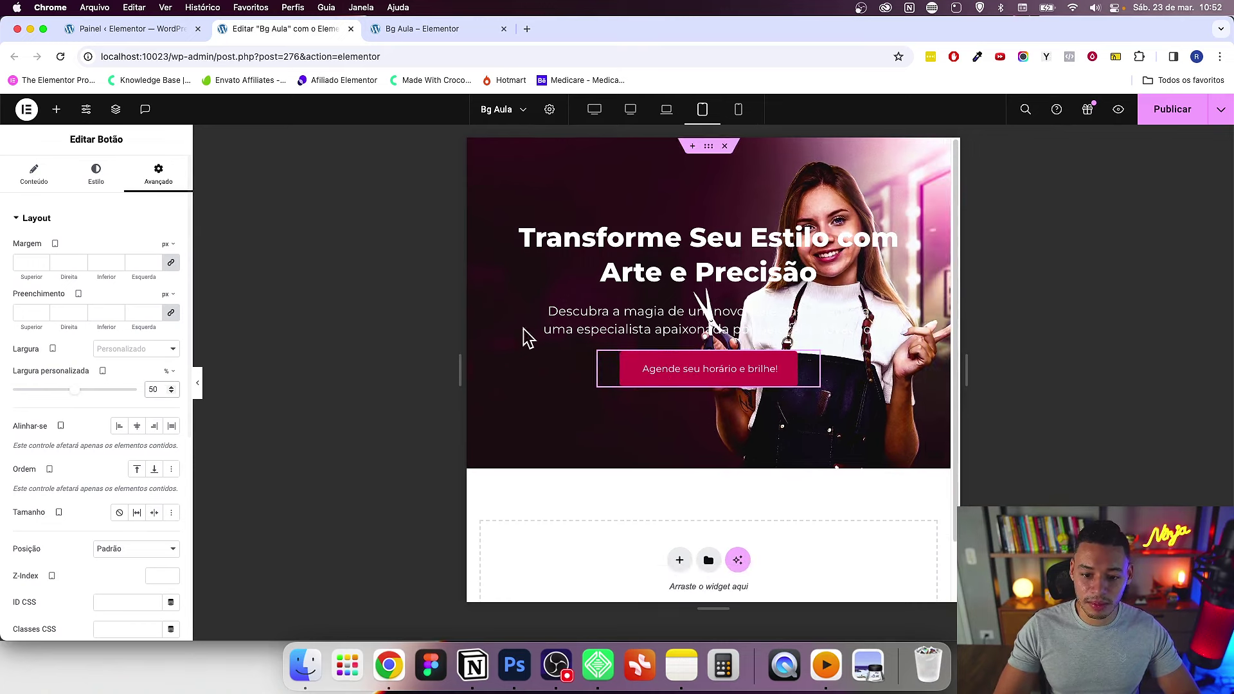
mouse_move(709, 192)
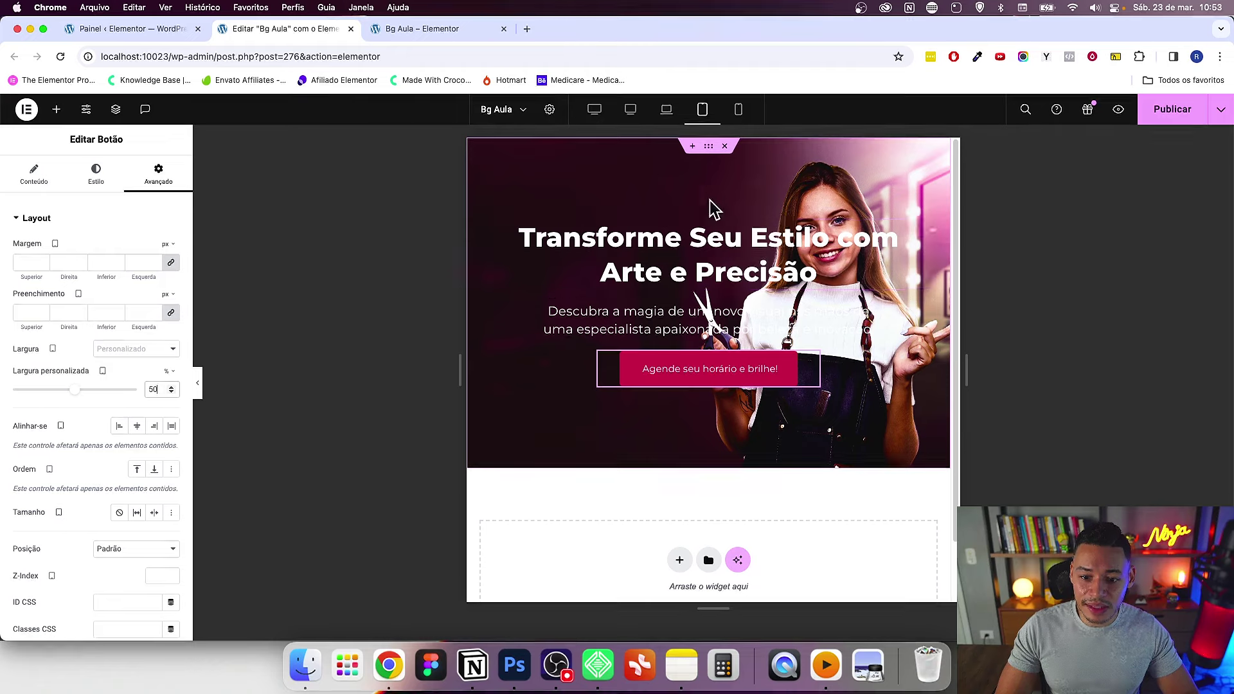
left_click(708, 147)
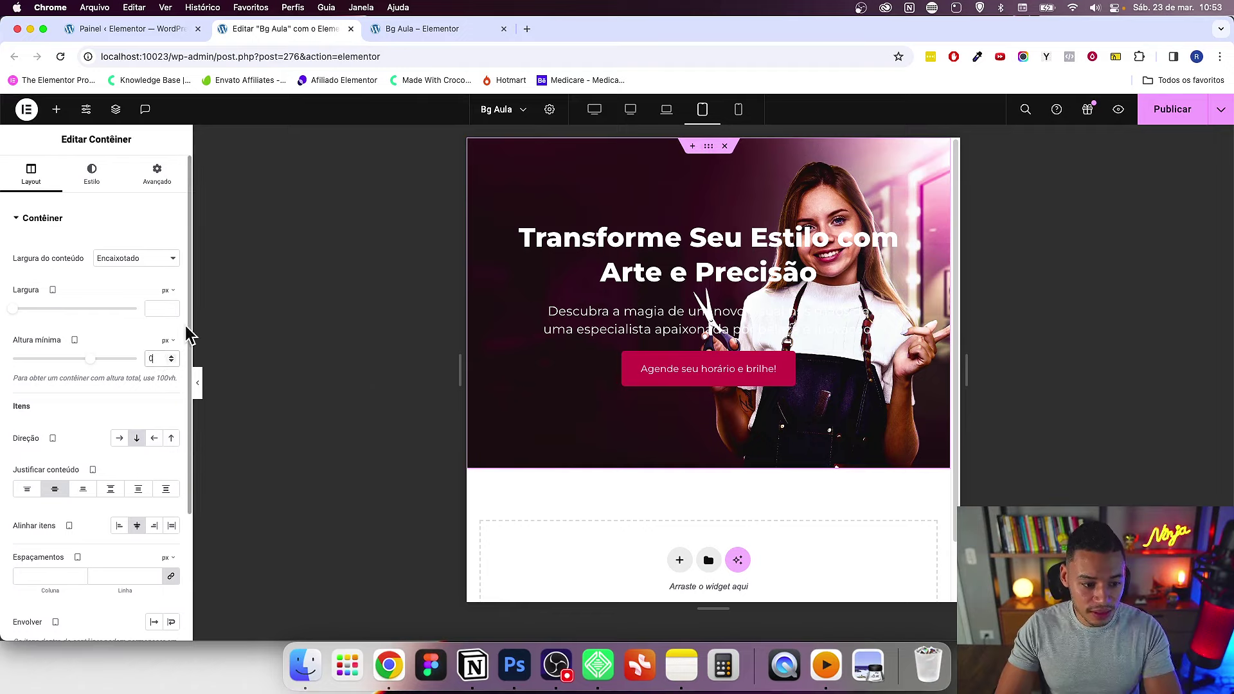
Step: Start the hero container's padding, entering a top value and a 26 em bottom padding
left_click(157, 174)
left_click(44, 313)
type("1")
left_click(42, 310)
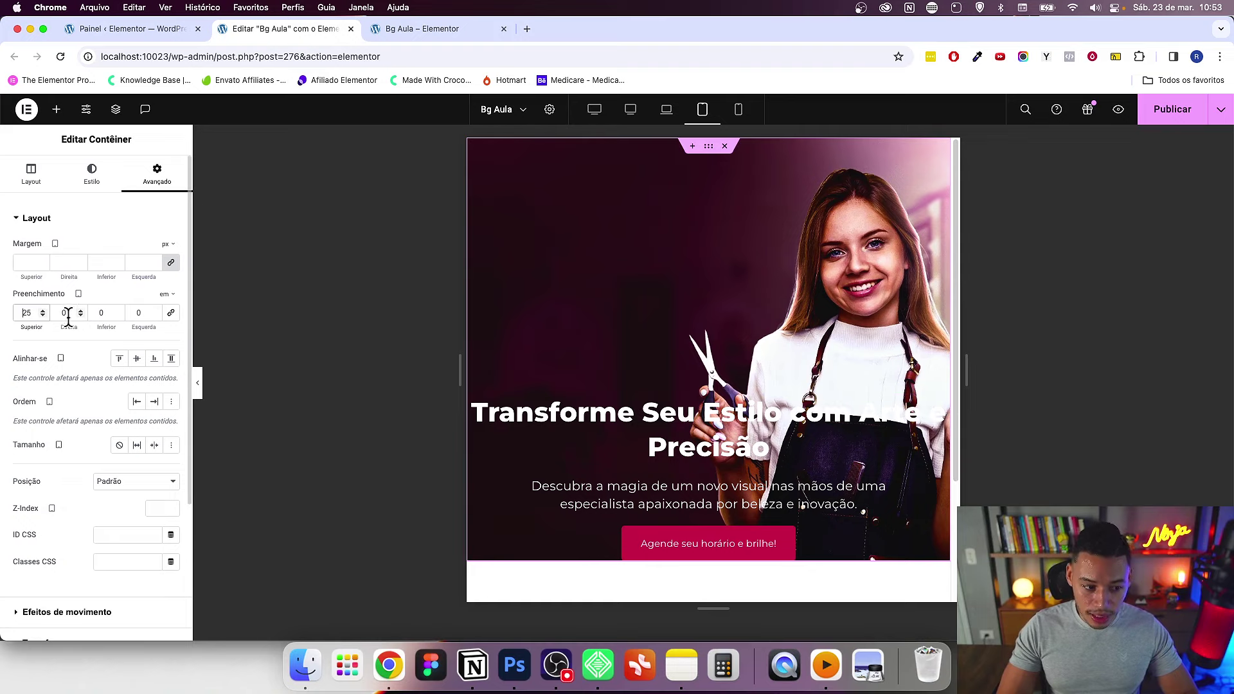
double_click(29, 313)
type("0")
left_click(117, 306)
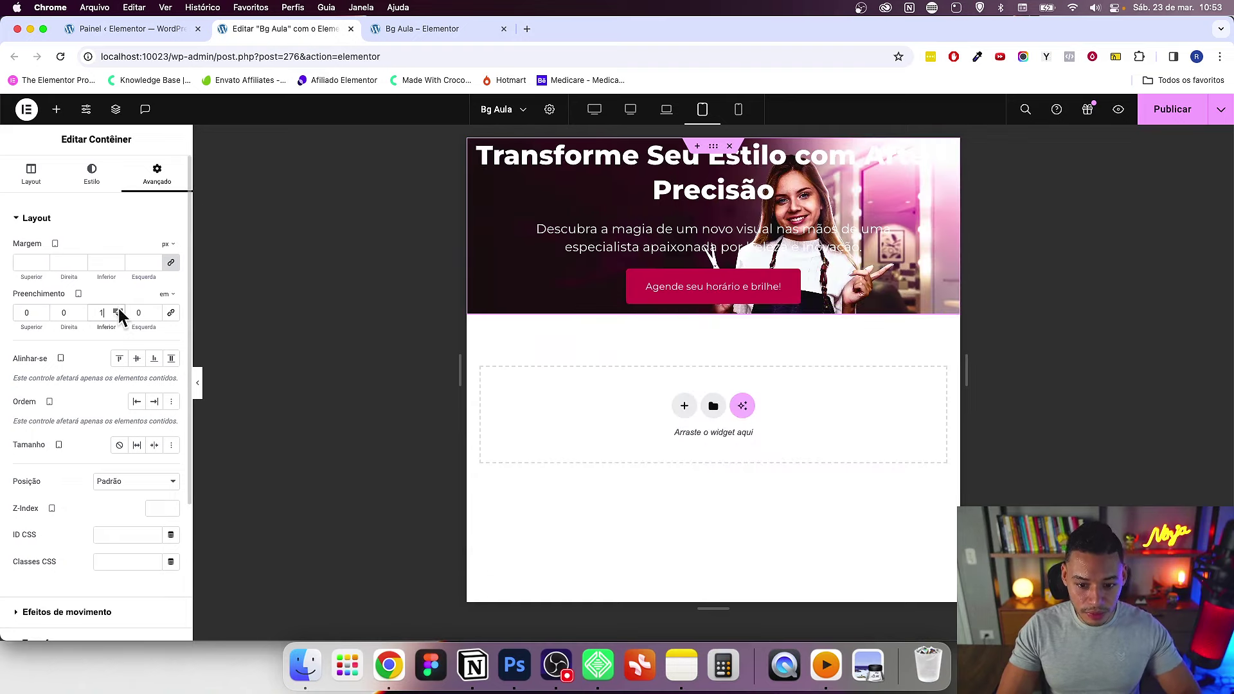
type("6")
key("BackSpace")
type("26")
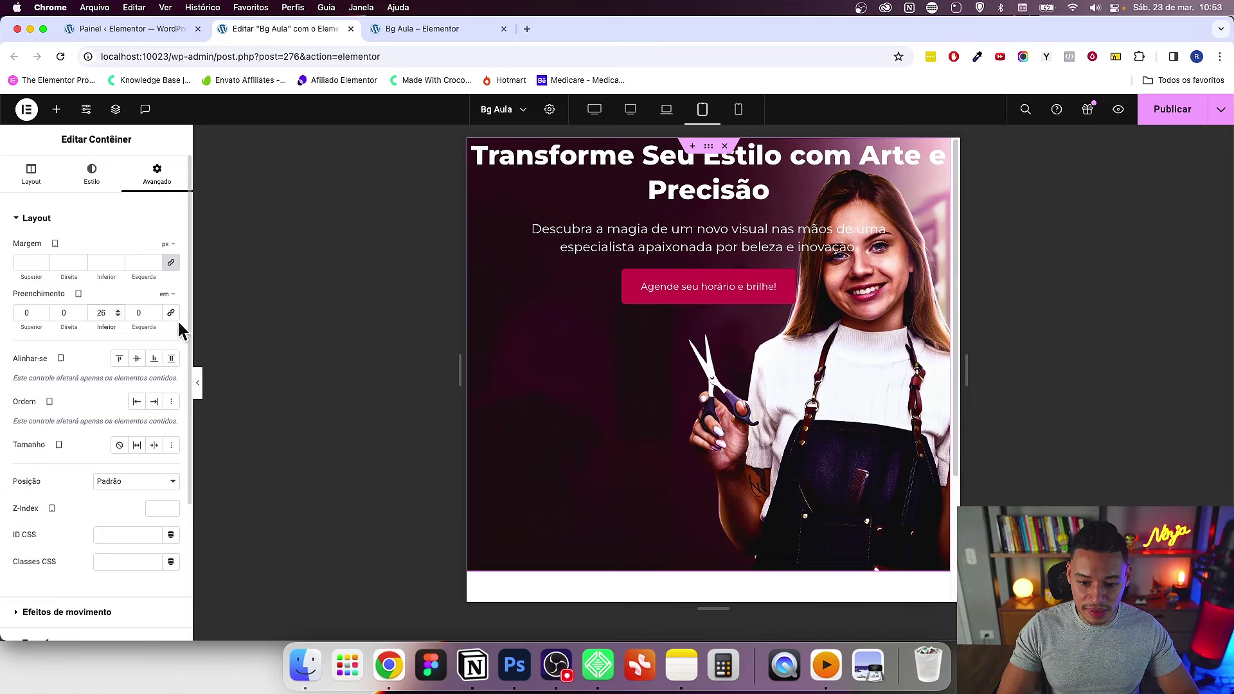
Step: Set right and left padding to 2 em, top to 5 and bottom to 28 em
double_click(68, 311)
type("2")
double_click(139, 312)
type("2")
double_click(40, 310)
type("5")
key("Tab")
key("Tab")
type("28")
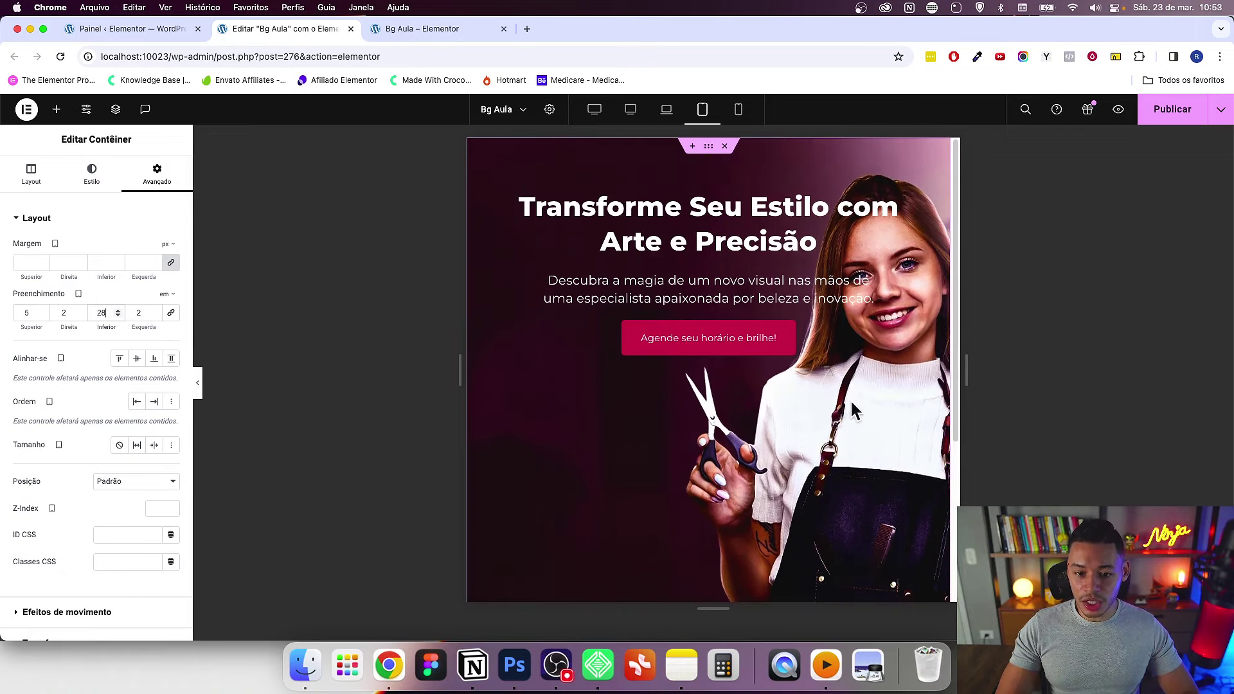
Step: Settle the container padding at 4 em top and 30 em bottom
double_click(40, 312)
type("0")
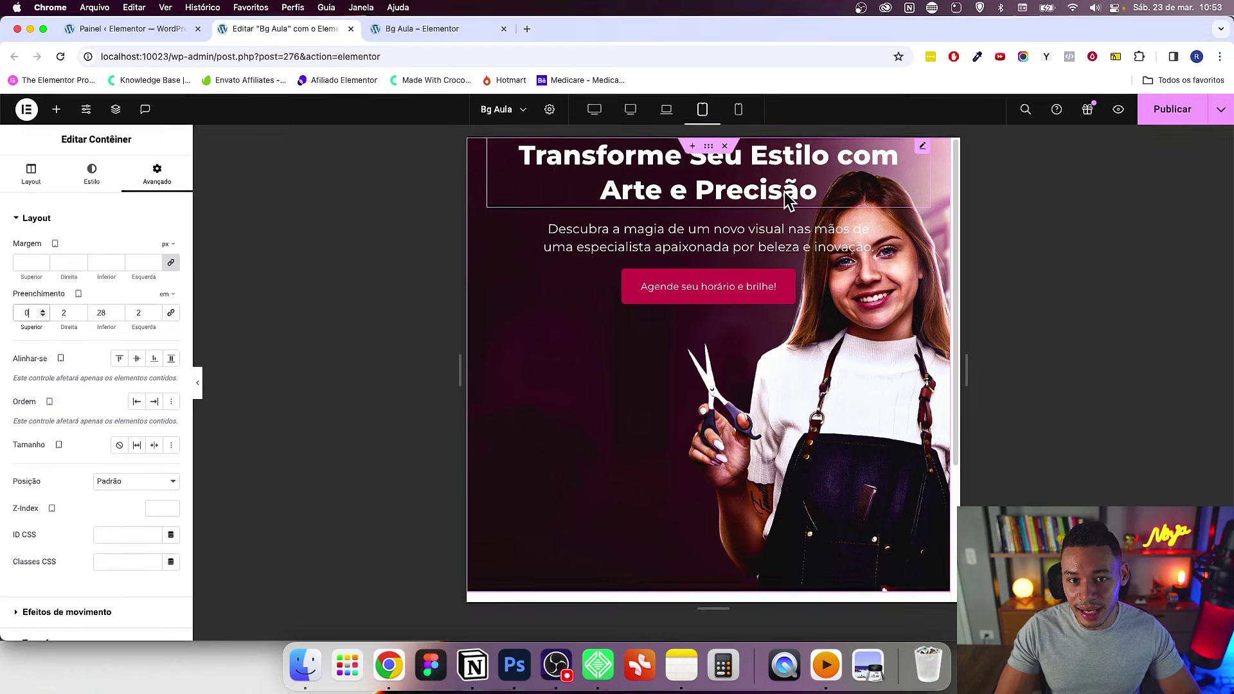
left_click(42, 310)
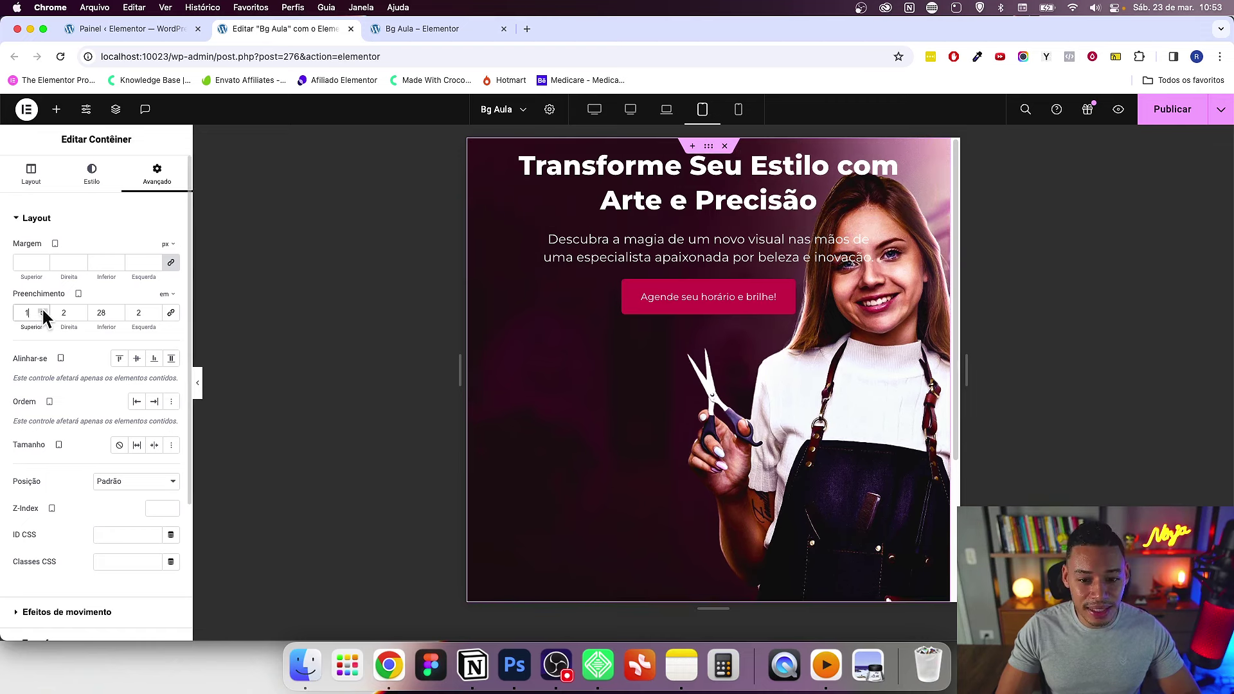
left_click(42, 310)
left_click(42, 309)
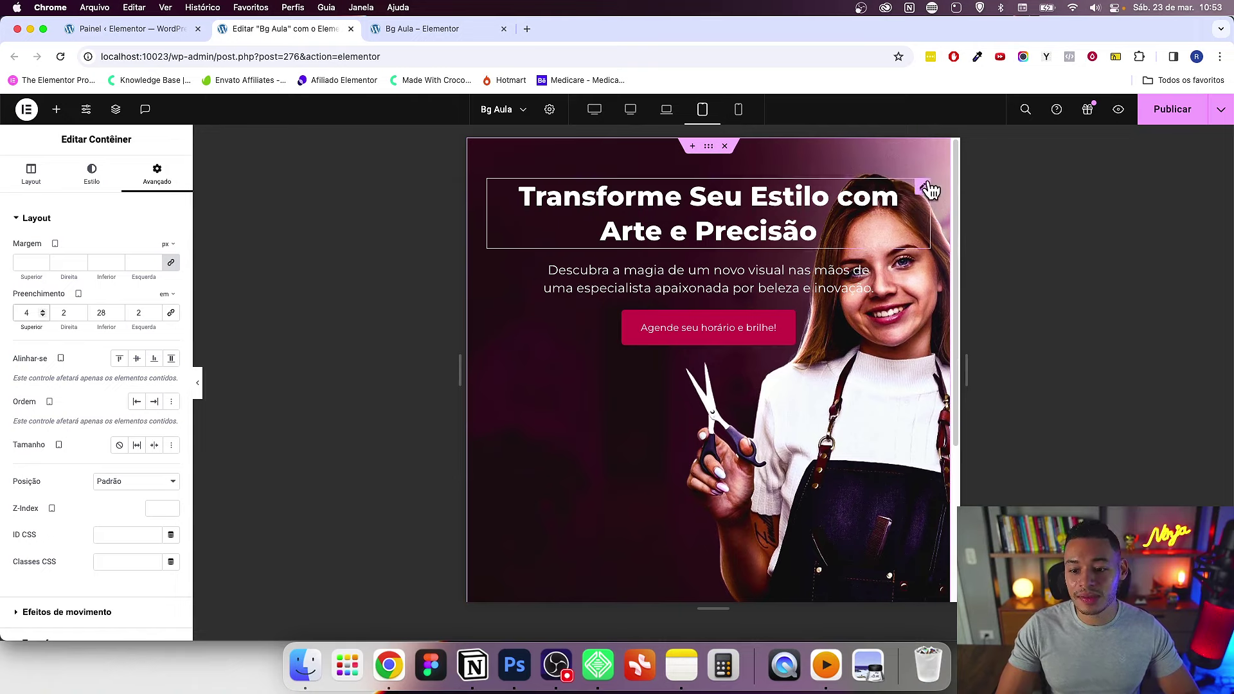
scroll(762, 276, "down", 3)
scroll(803, 295, "down", 2)
scroll(838, 309, "up", 4)
scroll(846, 320, "down", 2)
scroll(854, 315, "up", 2)
scroll(919, 301, "down", 1)
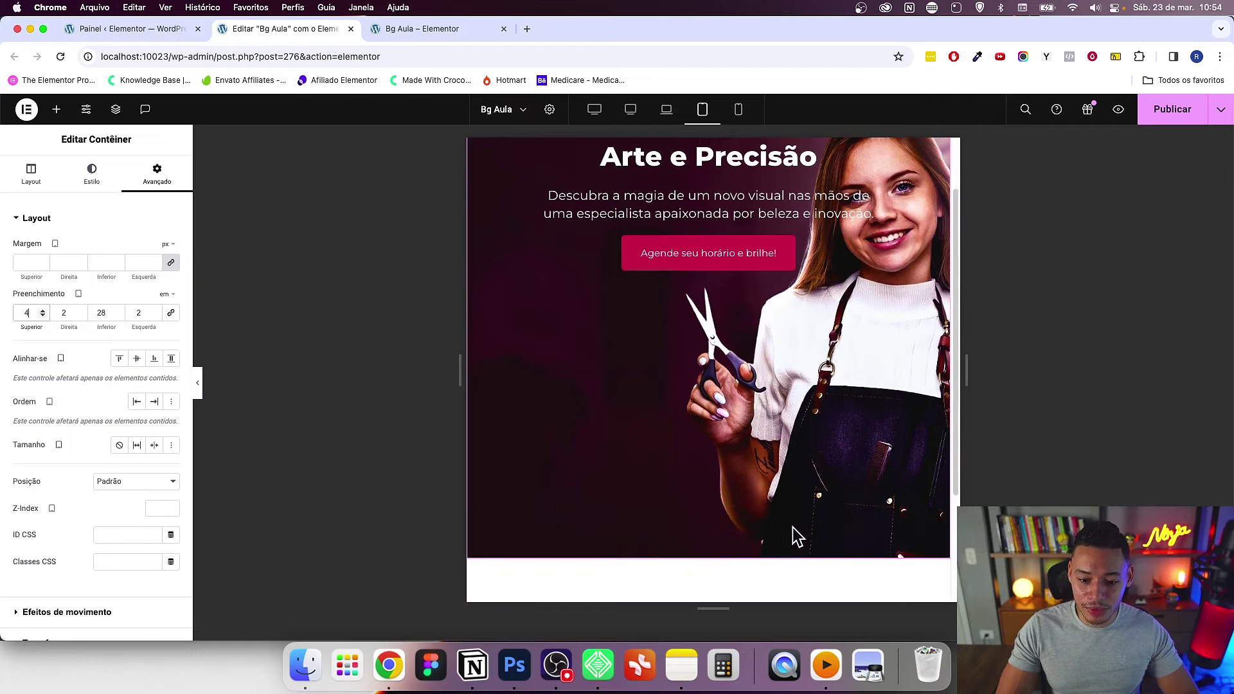
key("Up")
key("Up")
scroll(707, 369, "up", 2)
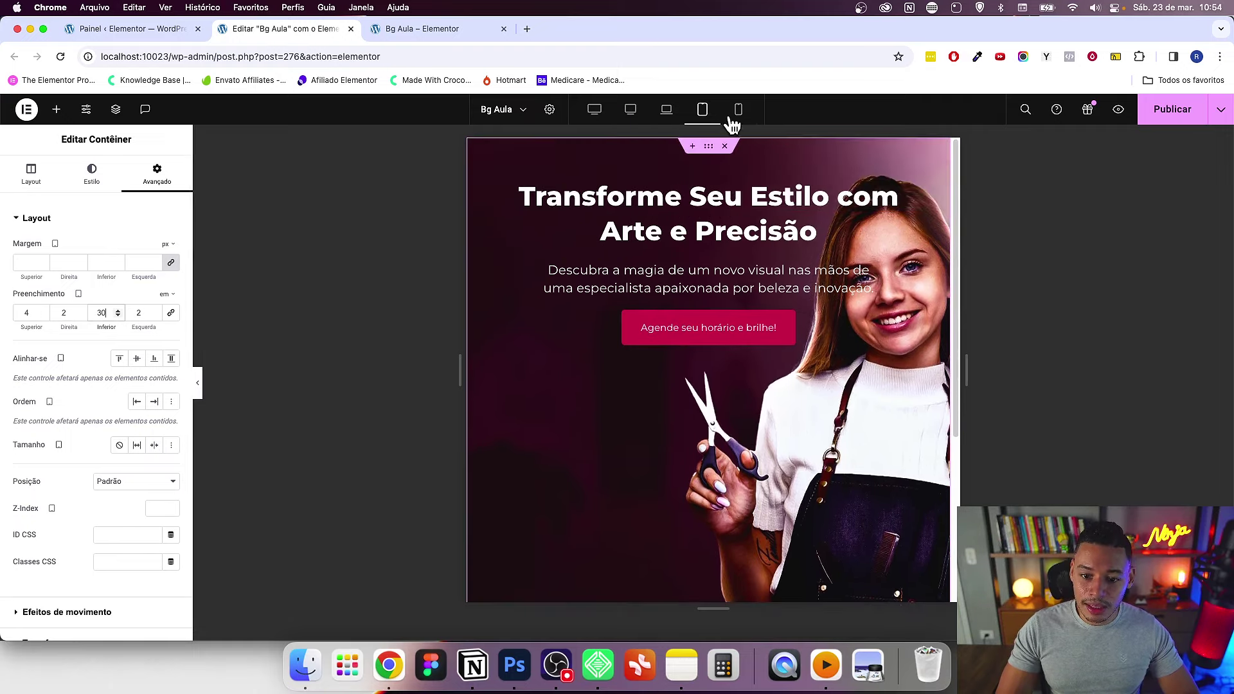
left_click(738, 109)
Step: Resize the mobile preview and compare tablet and mobile layouts to check text reflow
mouse_move(833, 372)
left_mouse_down()
mouse_move(1019, 345)
mouse_move(863, 345)
mouse_move(875, 341)
left_mouse_up()
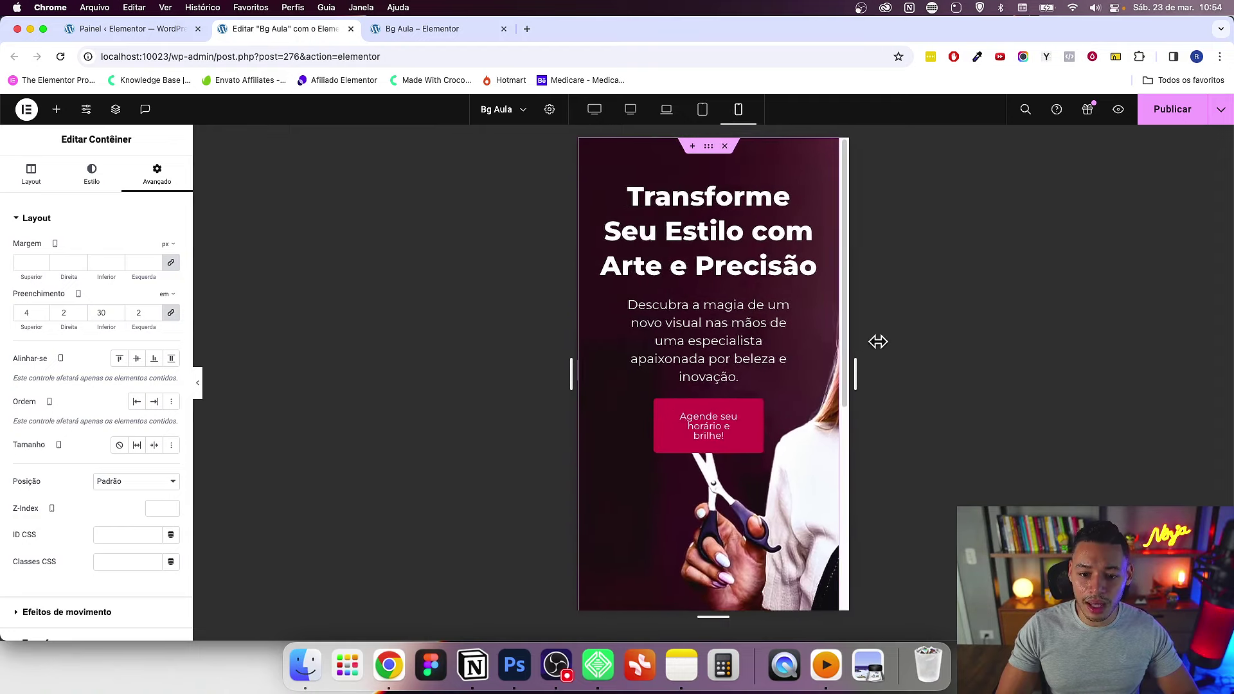
left_click(727, 219)
left_click_drag(855, 379, 871, 378)
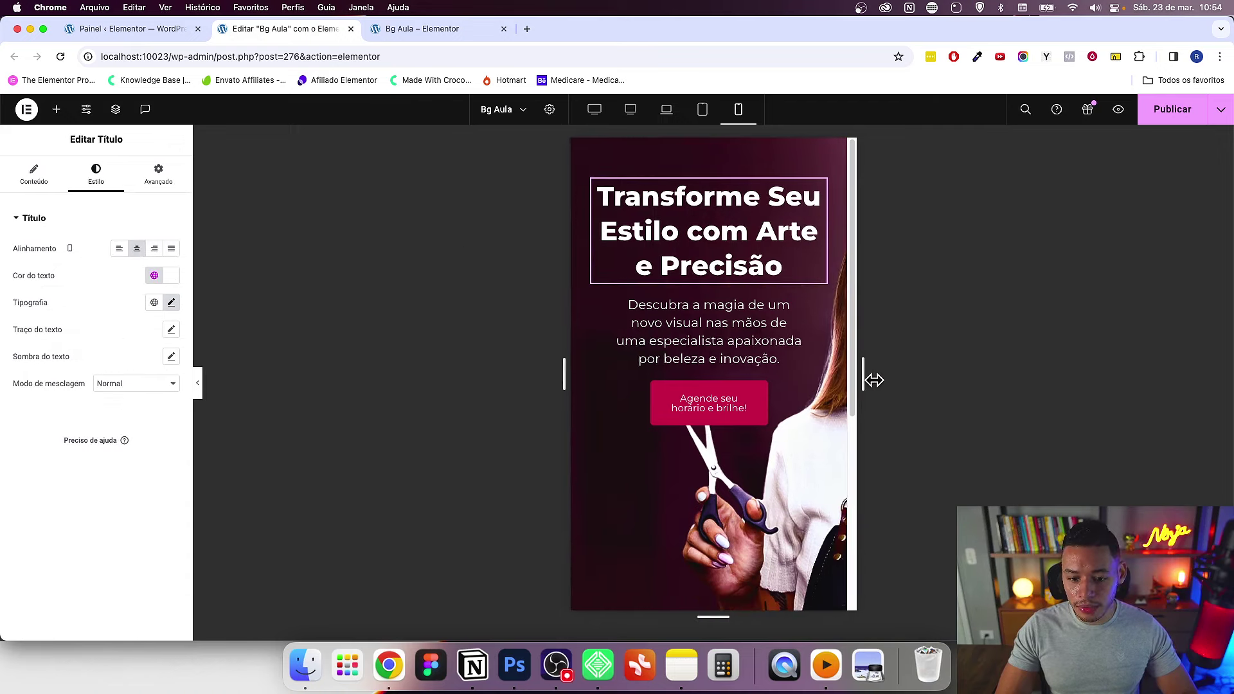
left_click(706, 110)
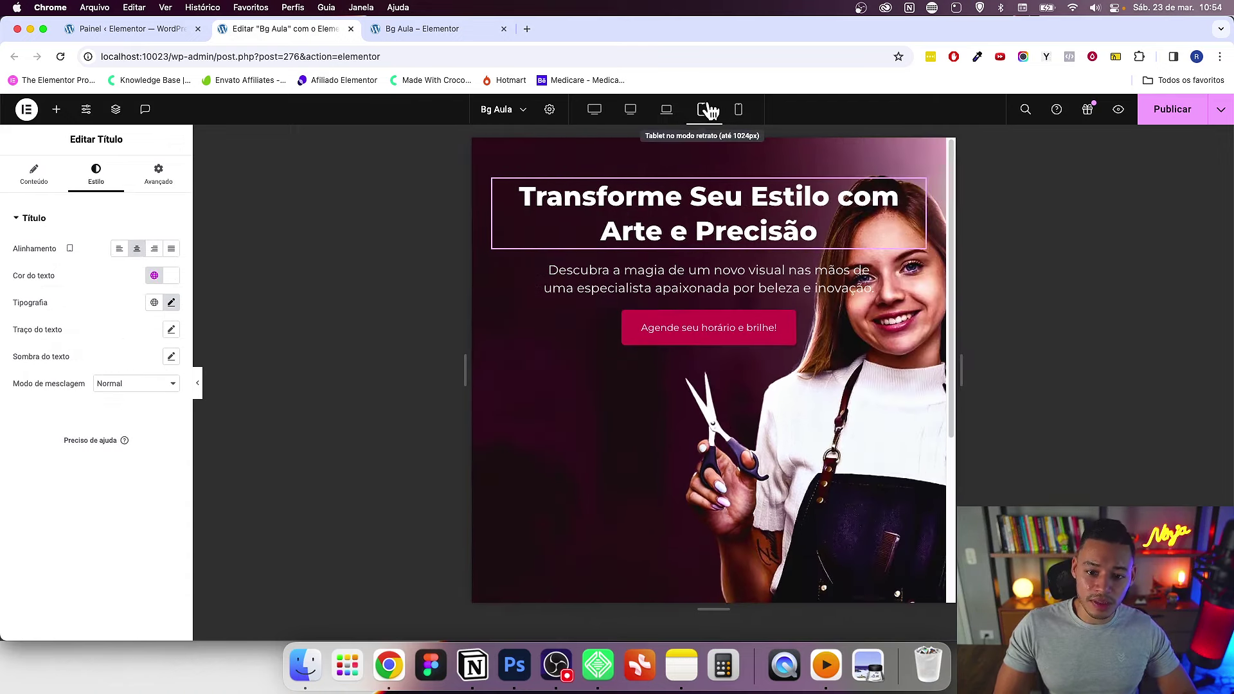
left_click(739, 111)
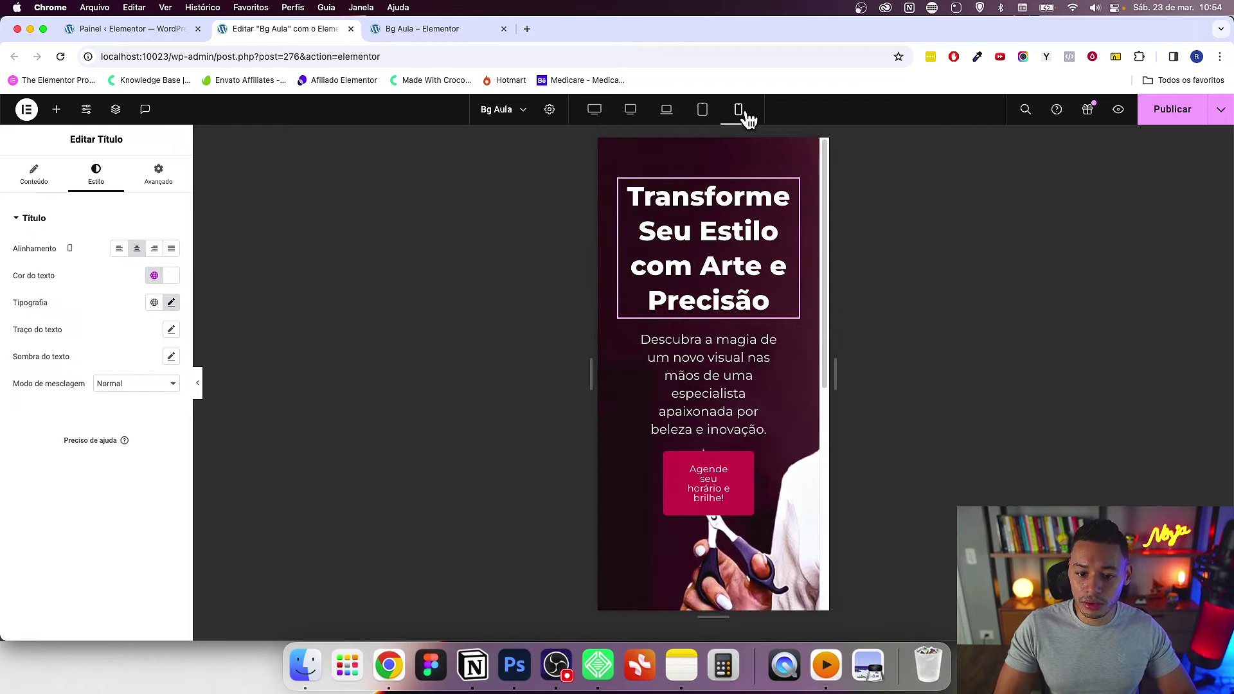
left_click(701, 111)
scroll(745, 386, "down", 2)
scroll(706, 379, "up", 3)
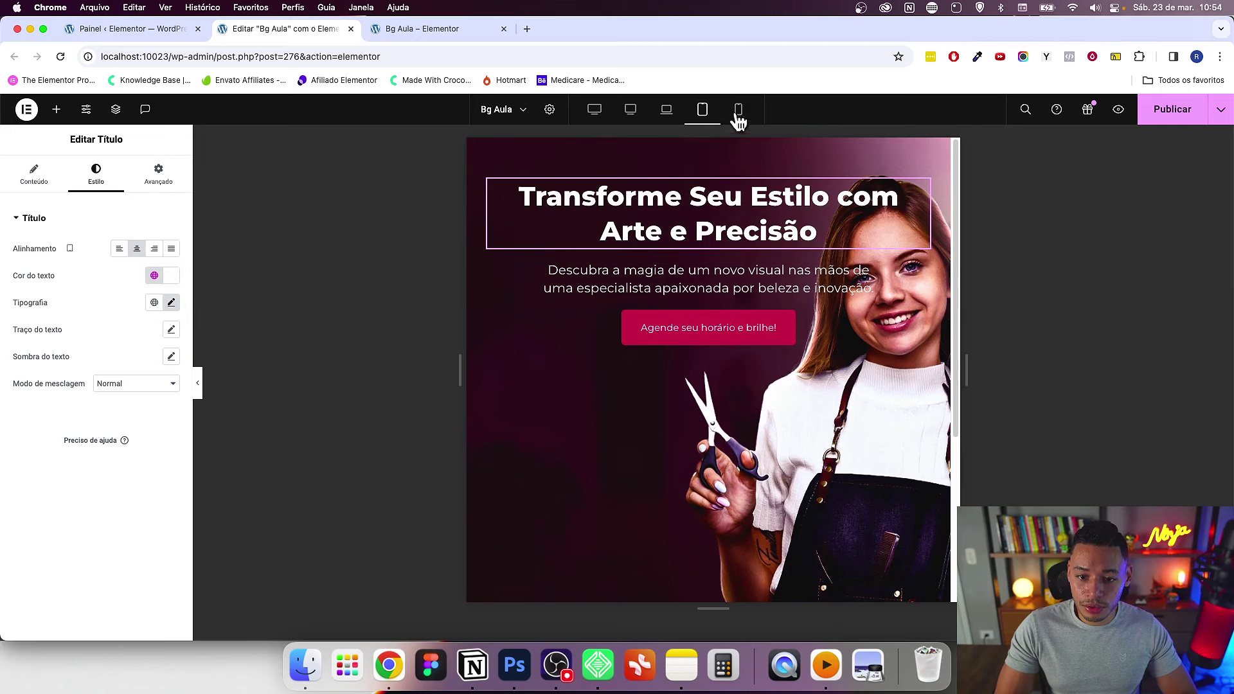
left_click(738, 110)
left_click_drag(846, 372, 858, 372)
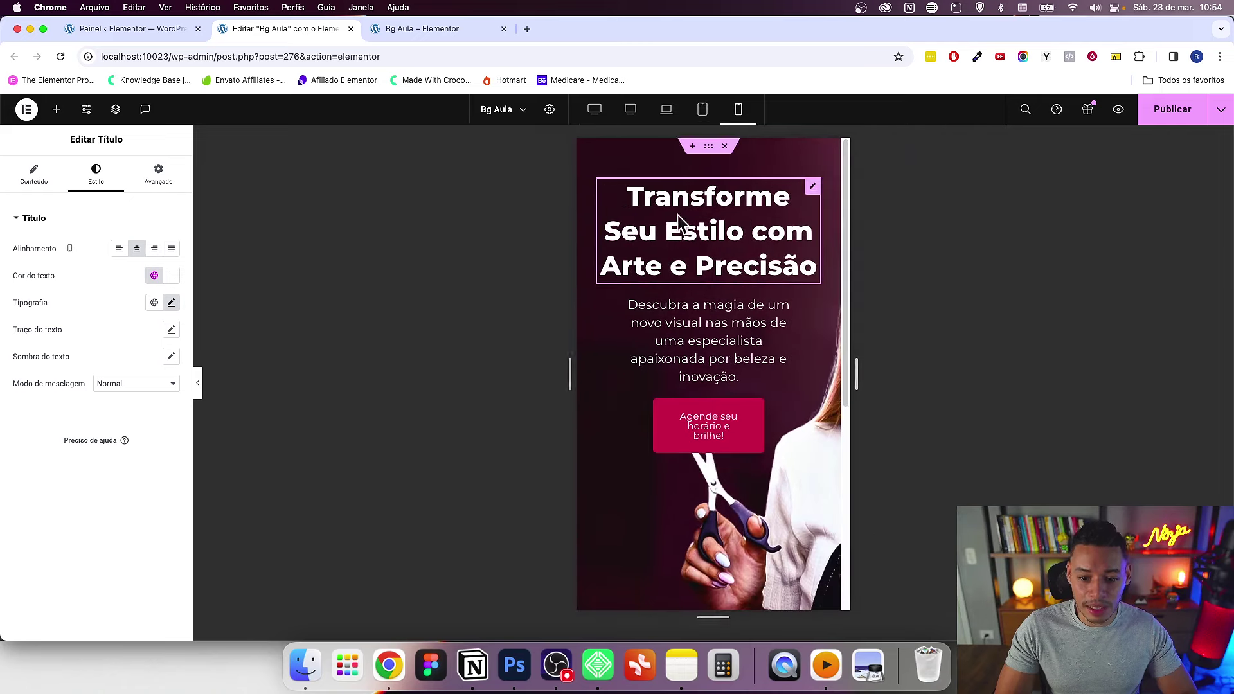
Step: Shrink the hero heading's mobile typography size to 1.5 em
left_click(171, 302)
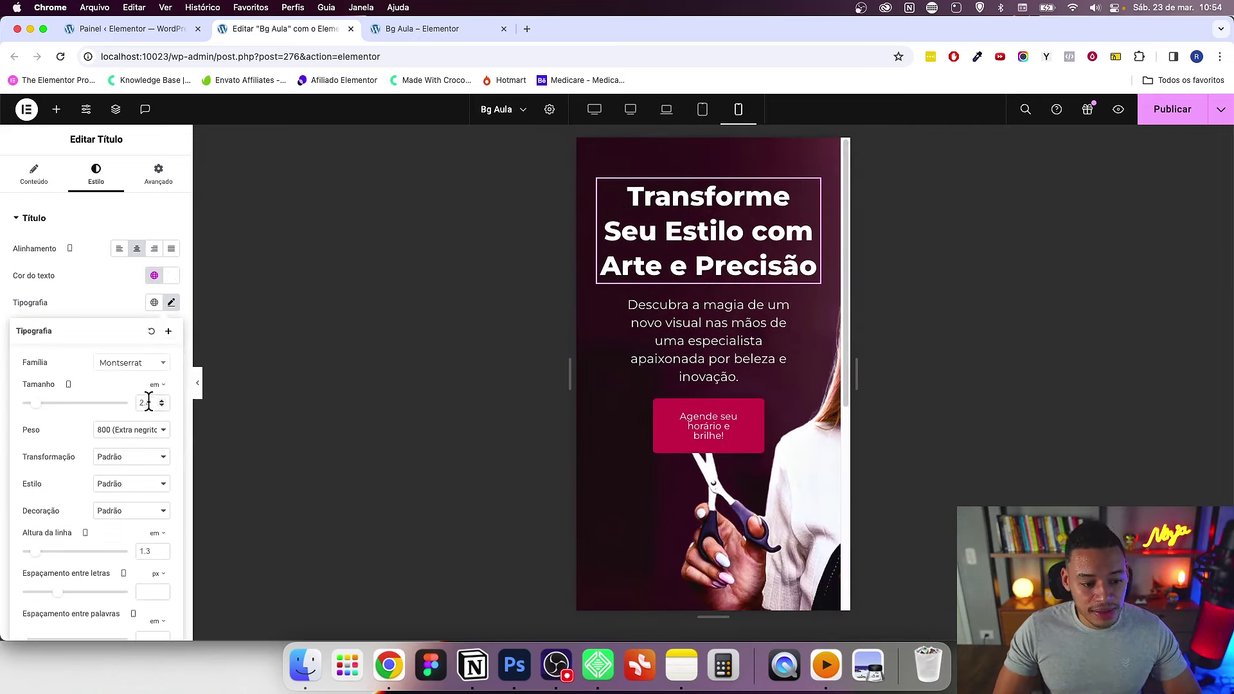
type("2")
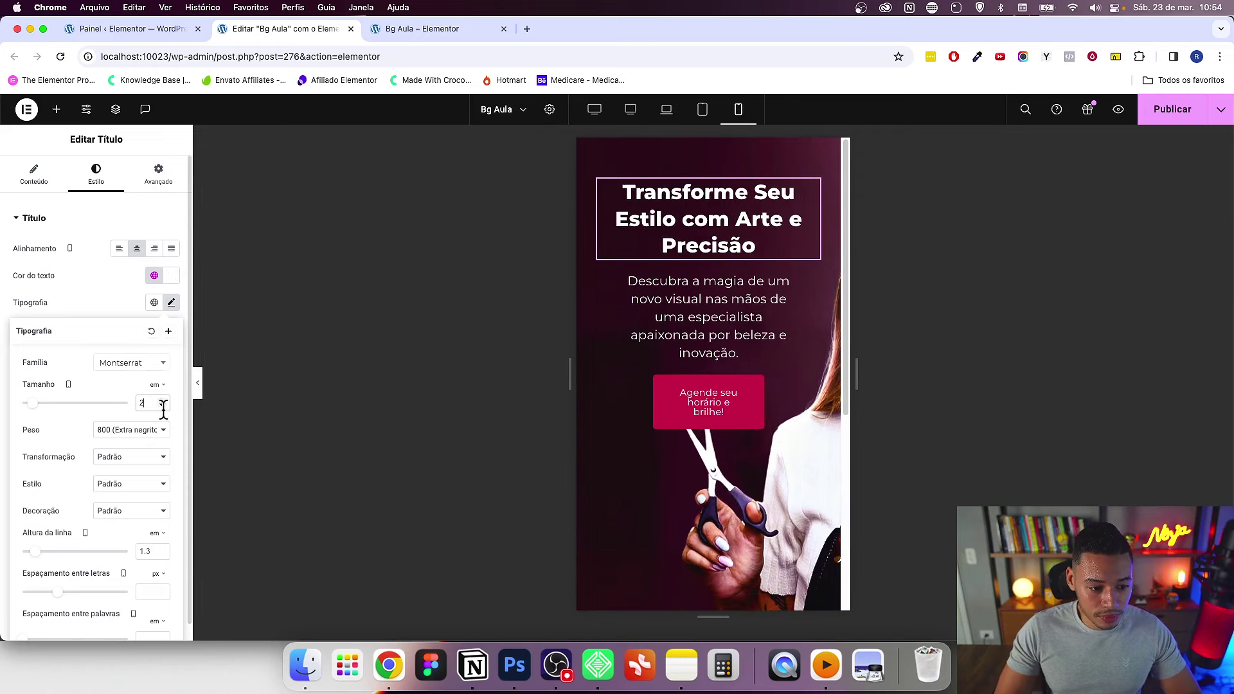
left_click(161, 406)
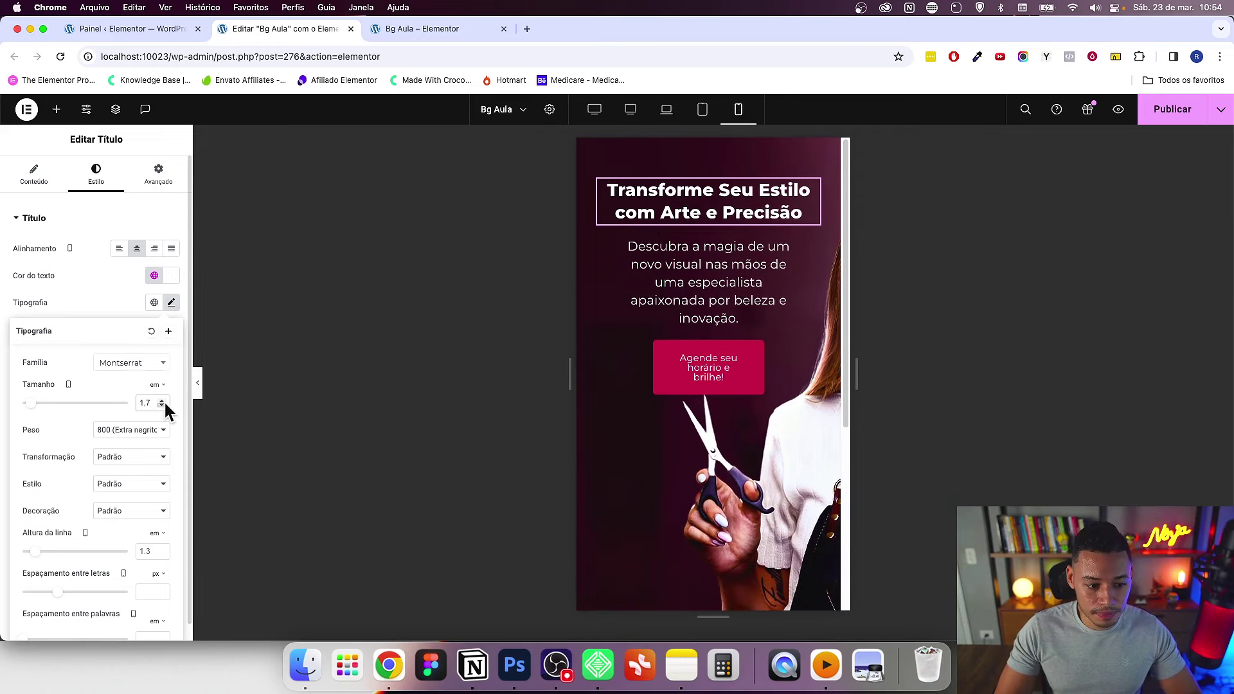
left_click(163, 406)
left_click(162, 406)
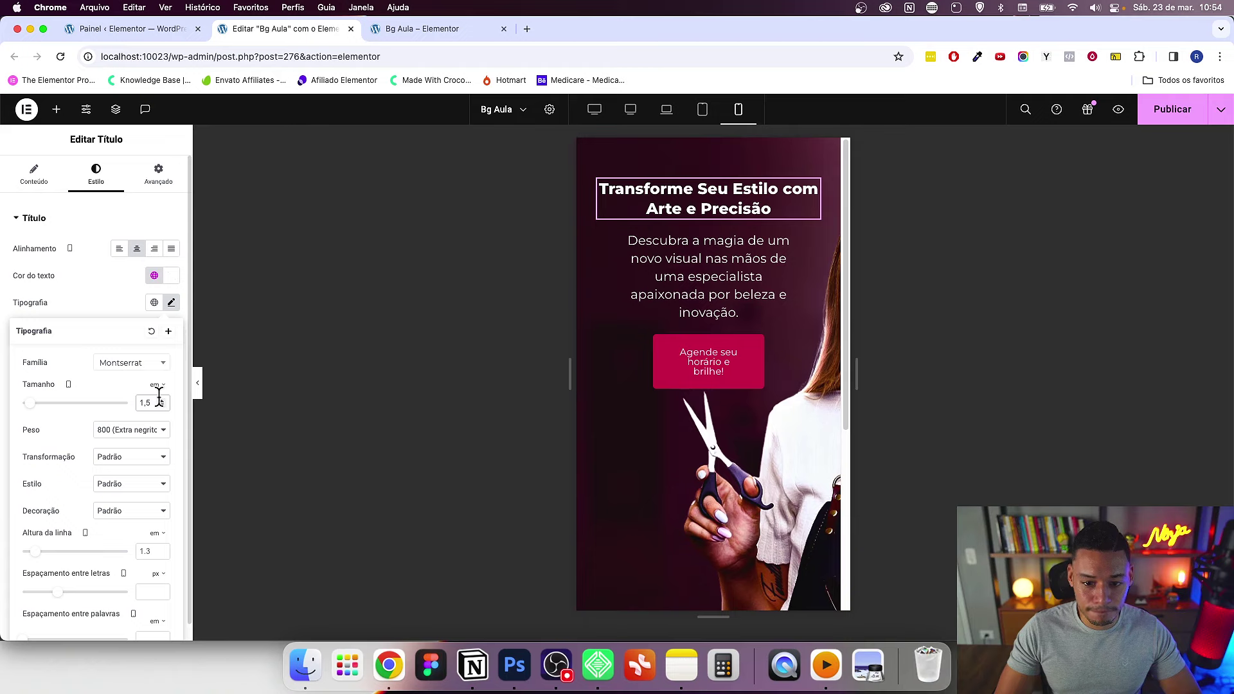
Step: Make the description paragraph 100% wide and set its text size to 1 em
left_click(791, 307)
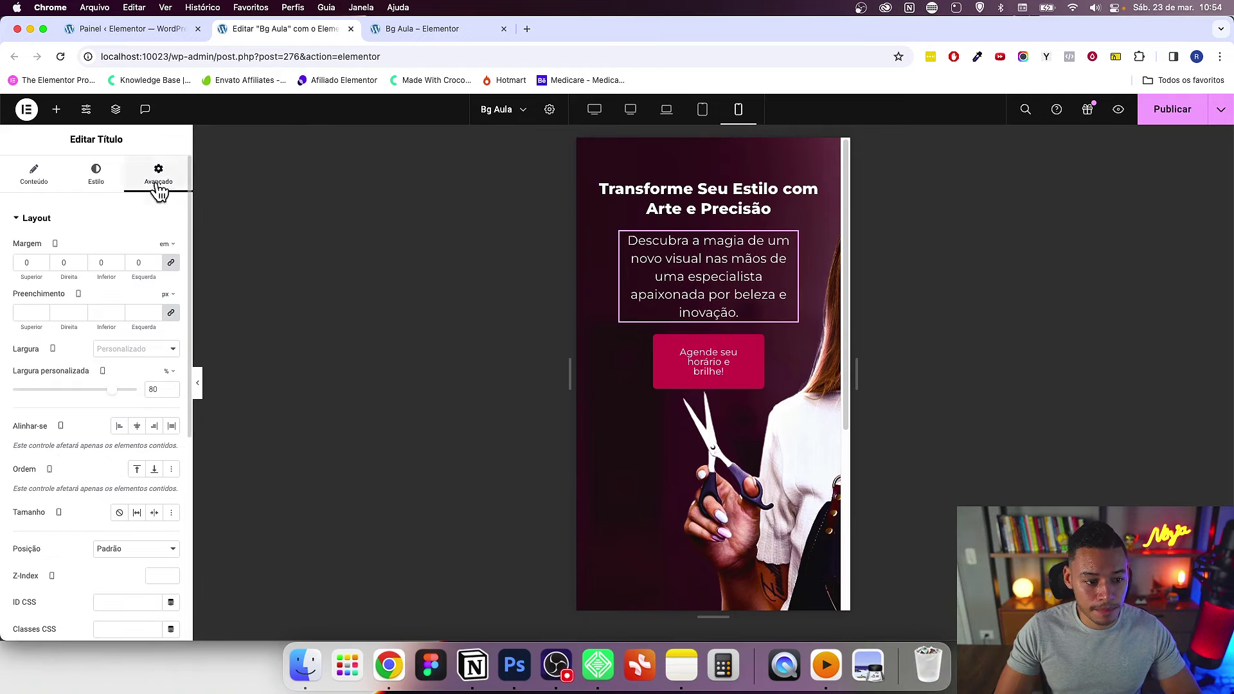
type("100")
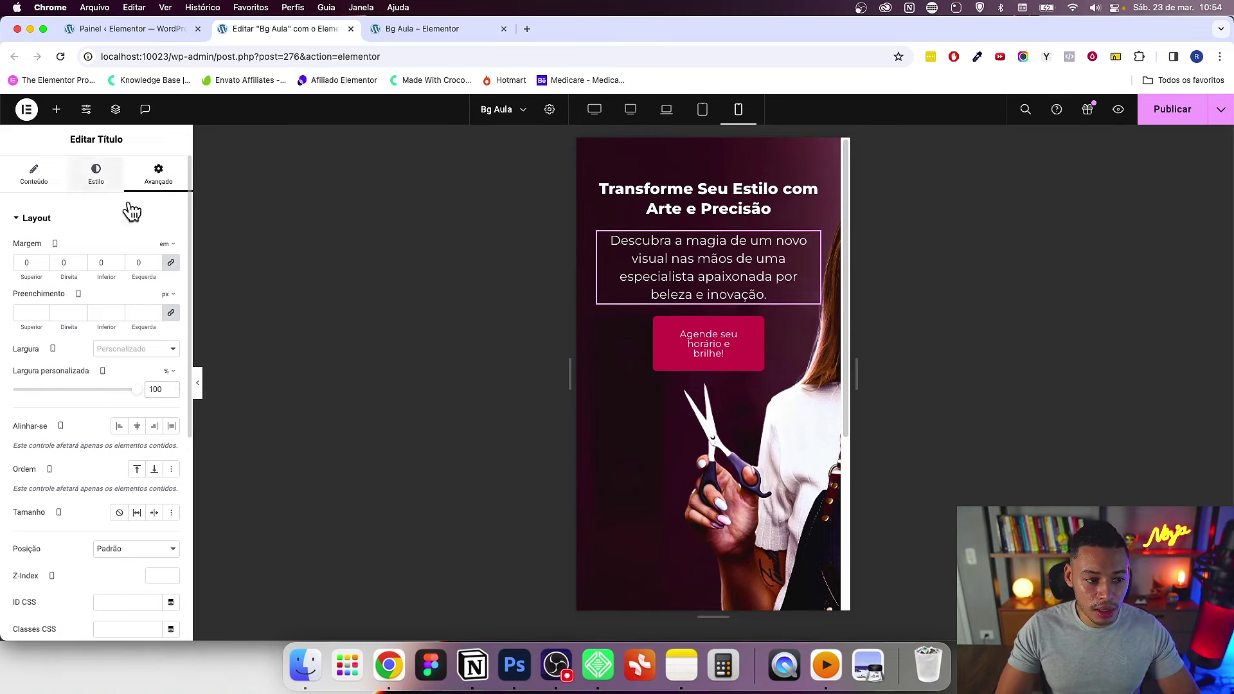
left_click(96, 175)
left_click(171, 302)
type("1")
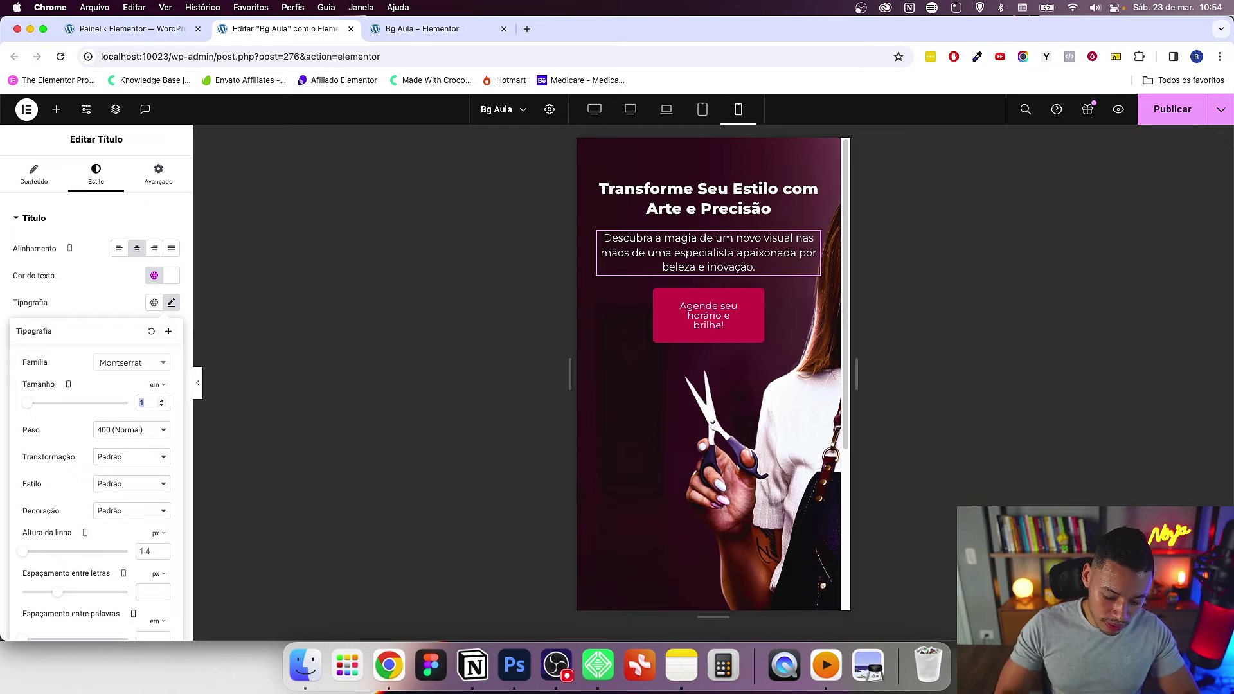
key("BackSpace")
type("0.78")
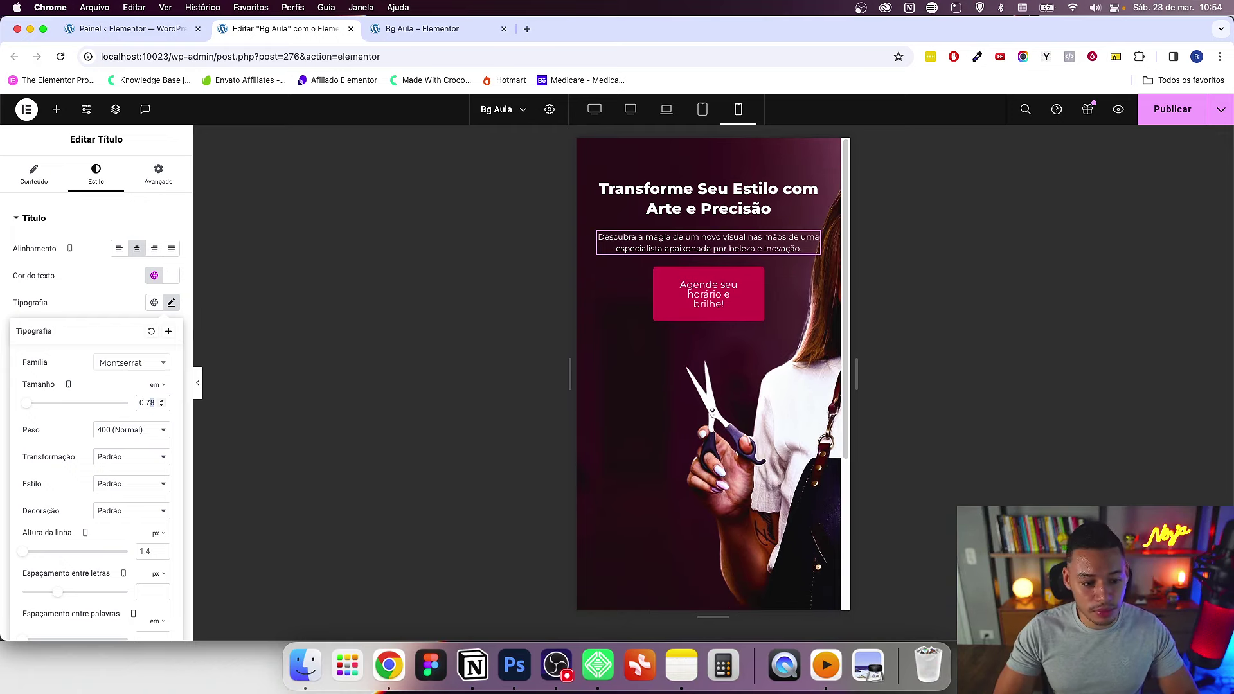
type("1")
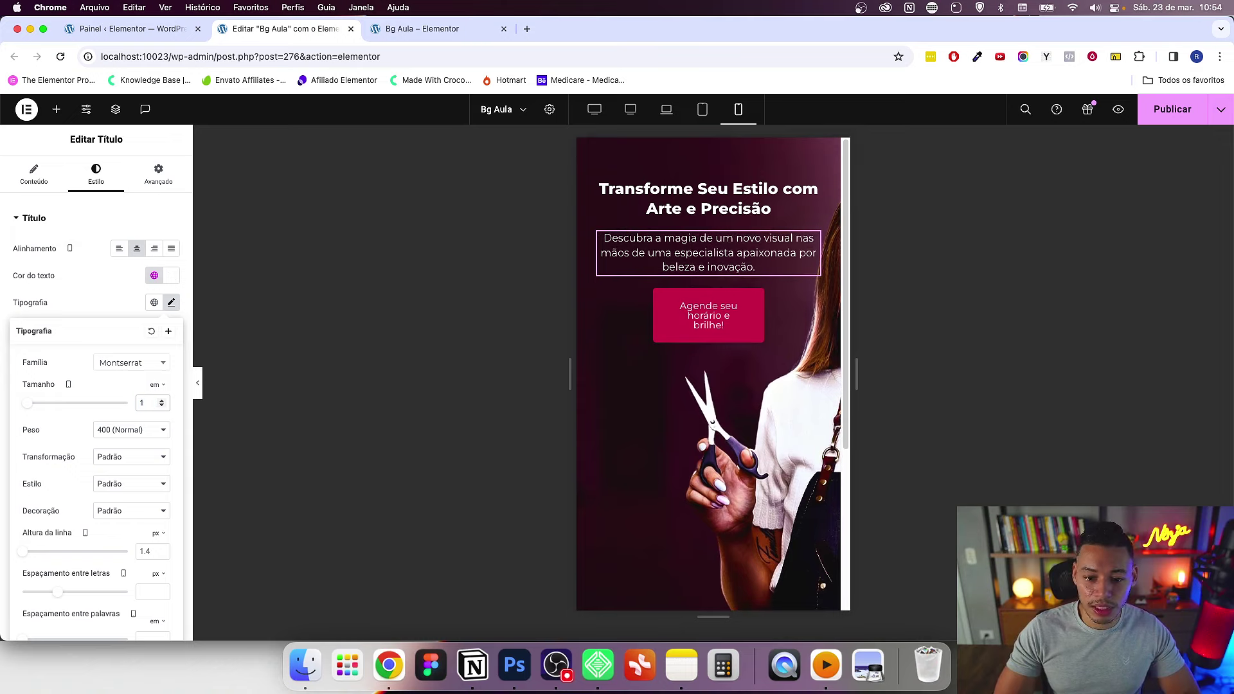
left_click(708, 324)
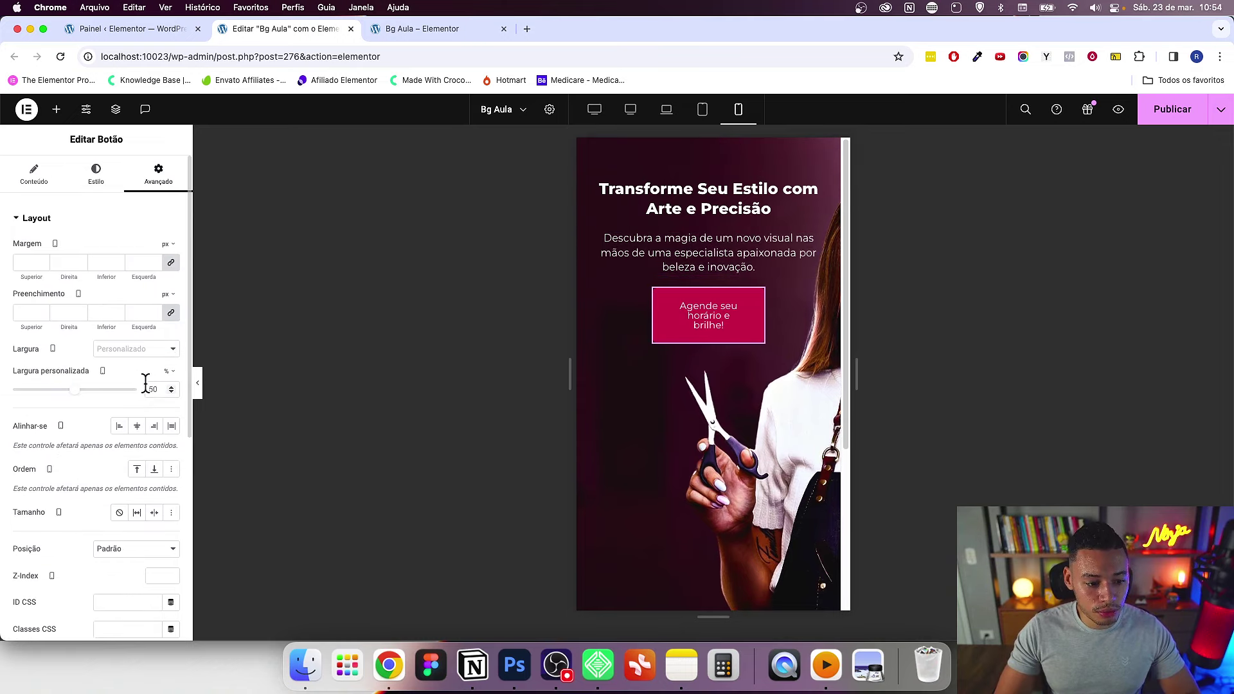
Step: Give the booking button a 100% custom width and make the mobile preview taller
type("100")
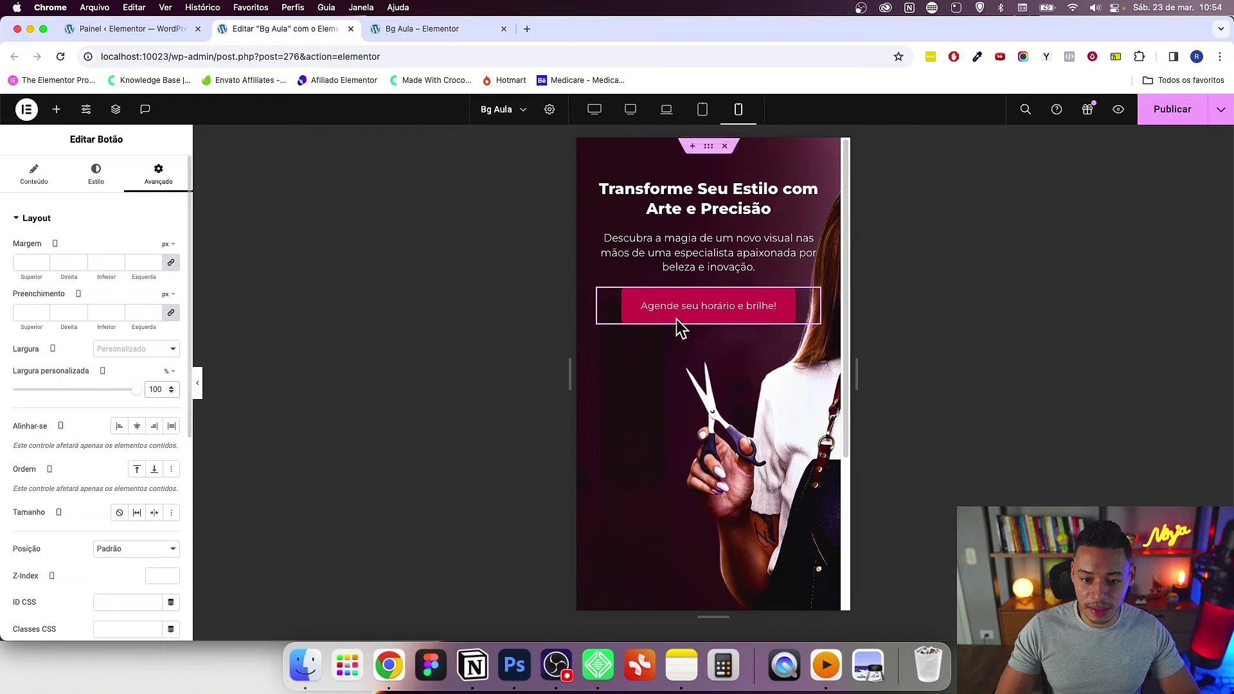
scroll(752, 383, "down", 5)
scroll(755, 399, "up", 3)
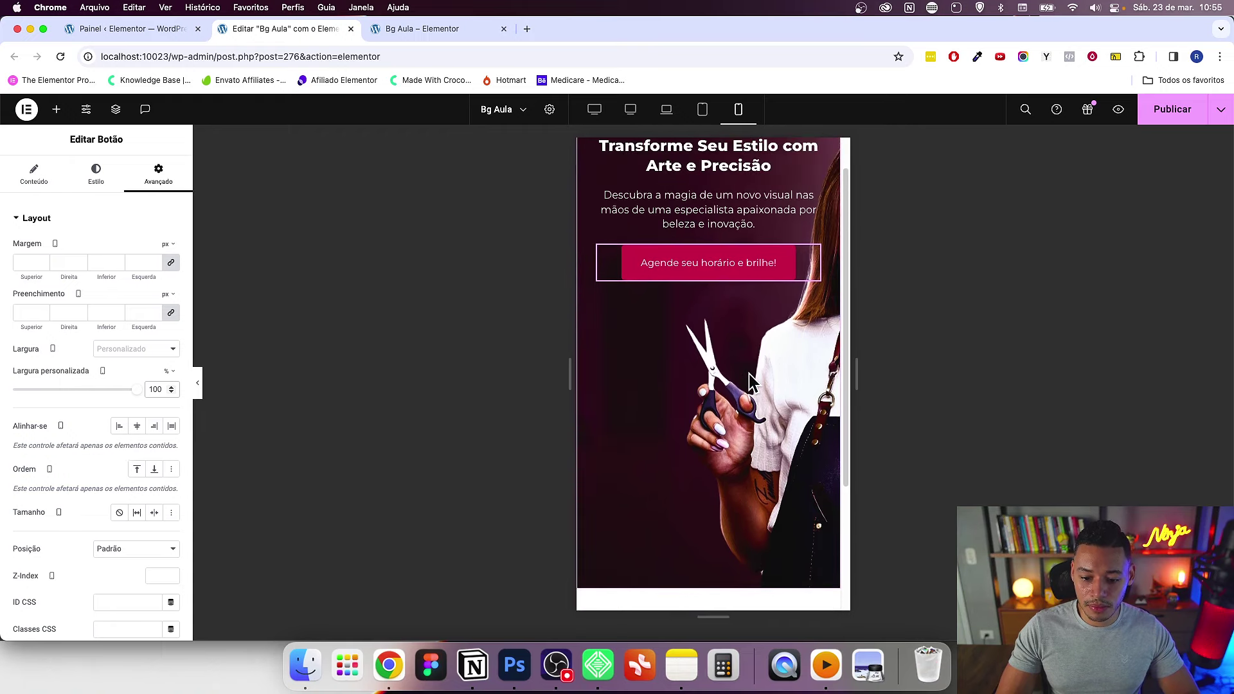
left_click_drag(712, 617, 723, 643)
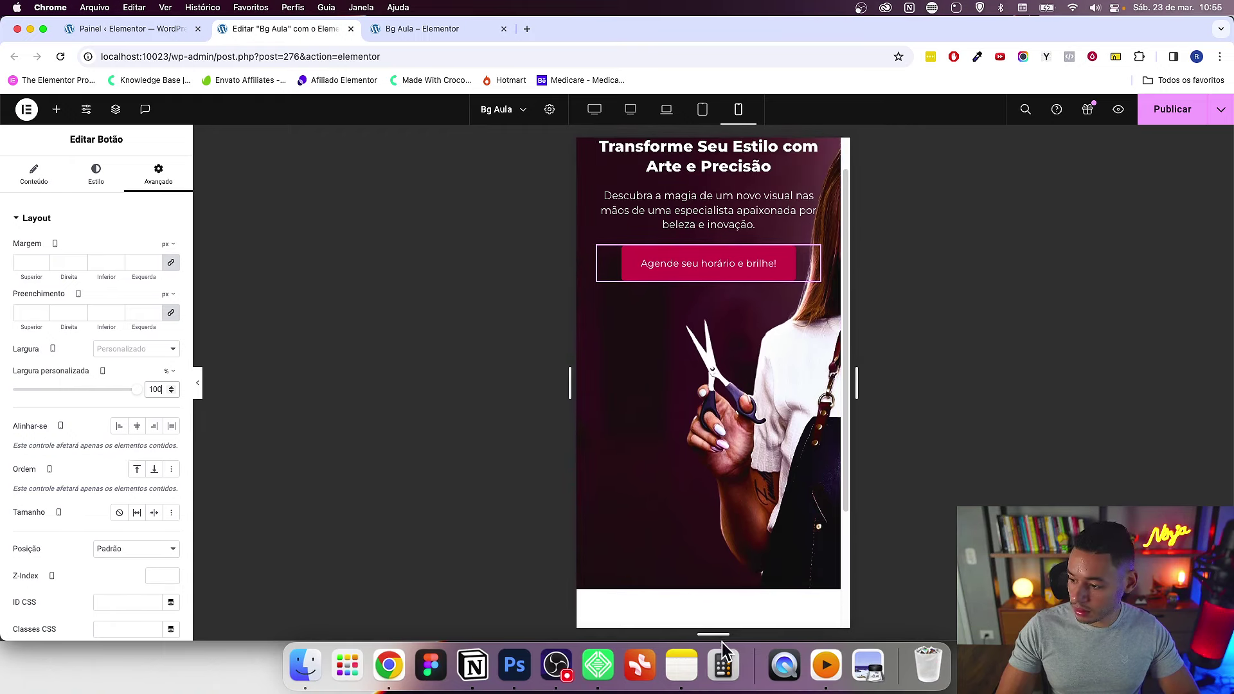
scroll(797, 411, "up", 1)
scroll(792, 409, "up", 1)
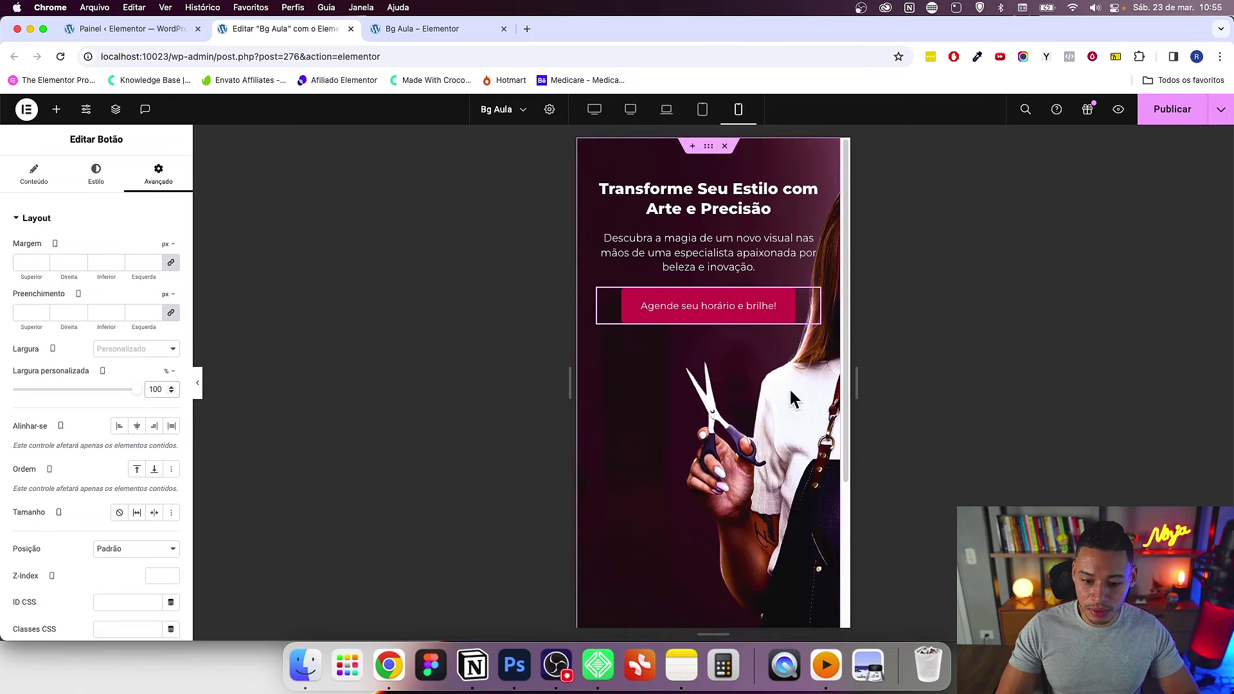
Step: Set the hero container's mobile padding to 4, 2, 0, 2 em and preview the desktop layout
left_click(708, 147)
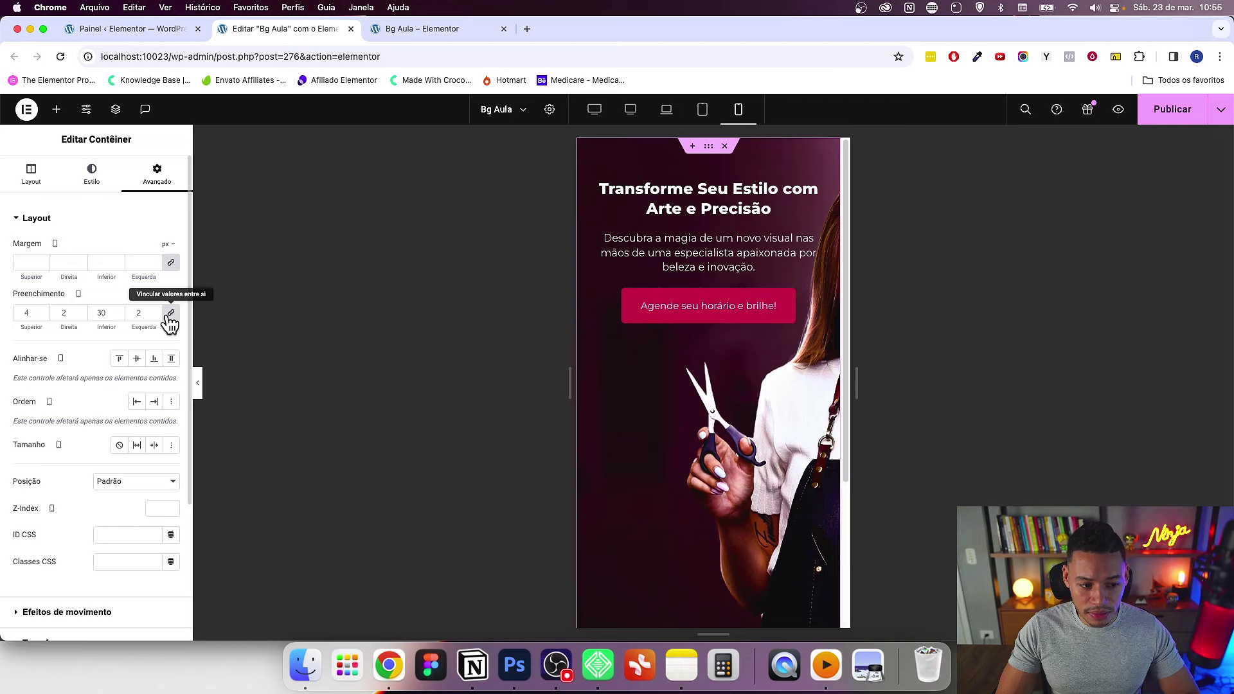
left_click_drag(29, 313, 16, 327)
double_click(45, 312)
type("42")
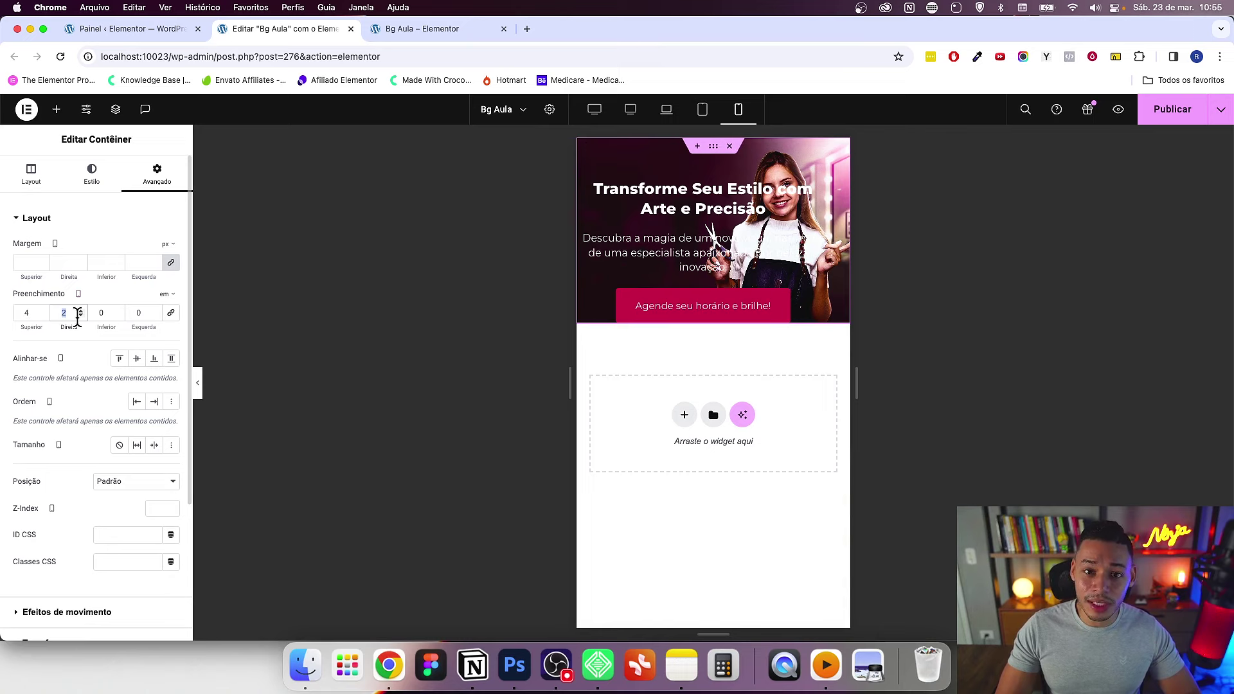
left_click(155, 310)
left_click(155, 315)
left_click(154, 314)
left_click(80, 315)
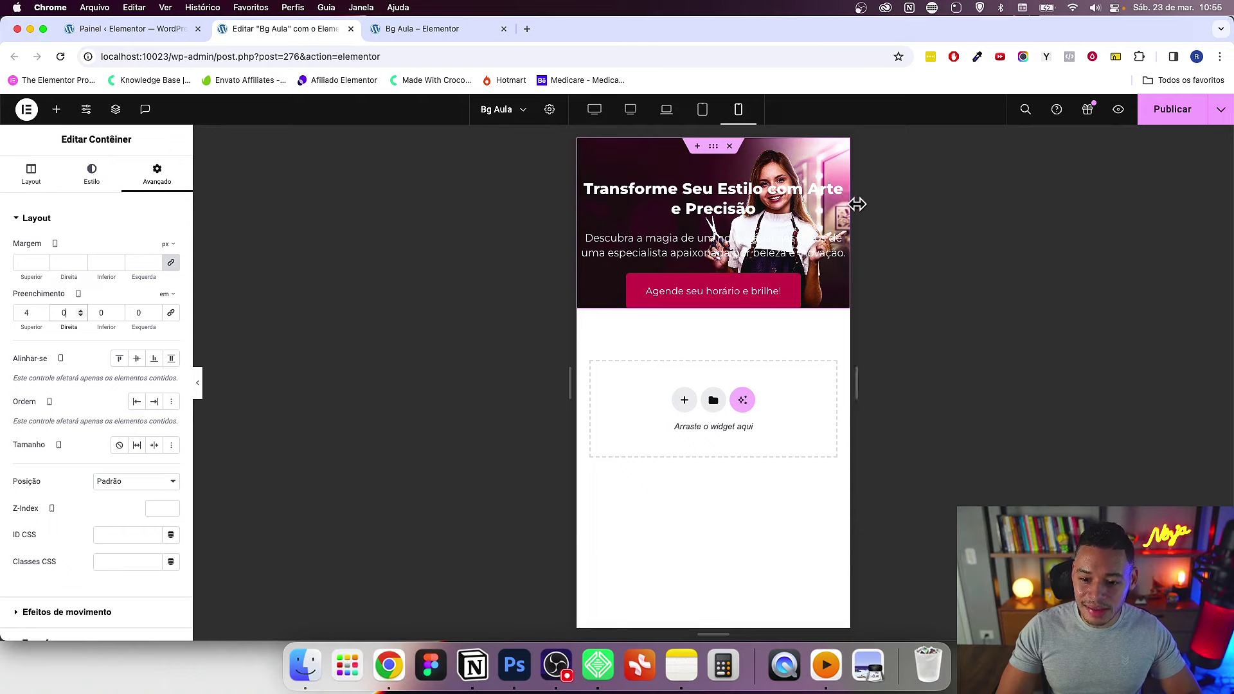
left_click(80, 310)
left_click(81, 310)
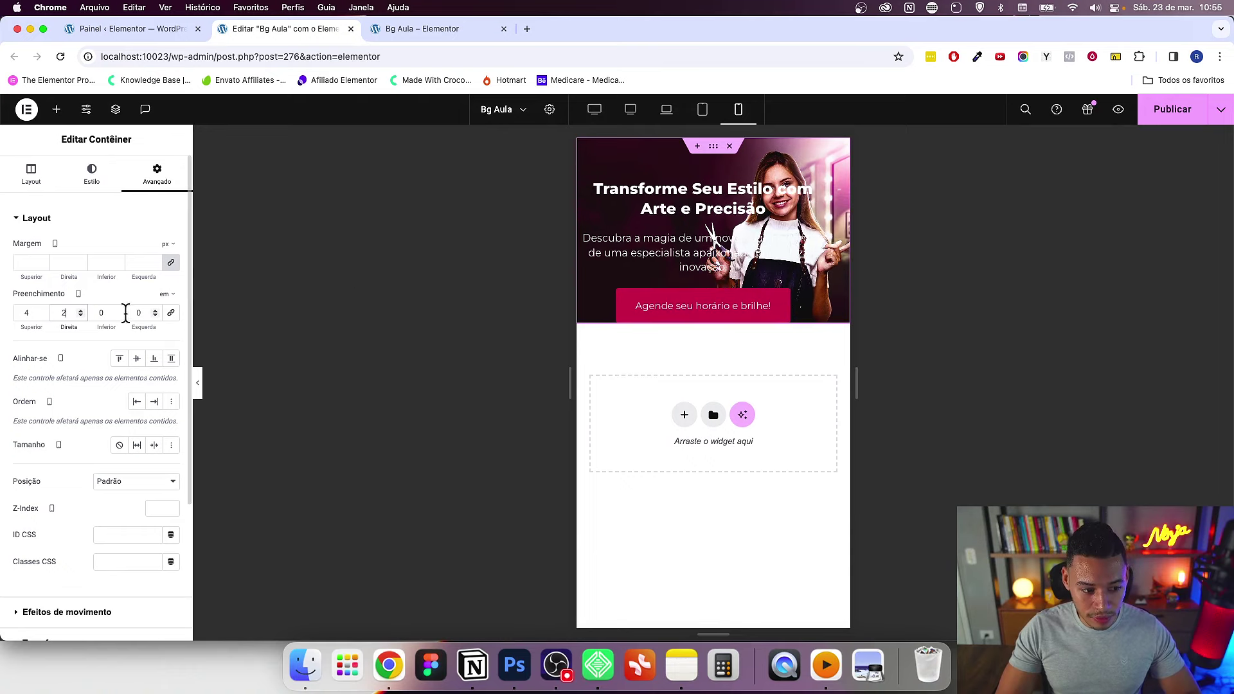
left_click(156, 310)
type("2")
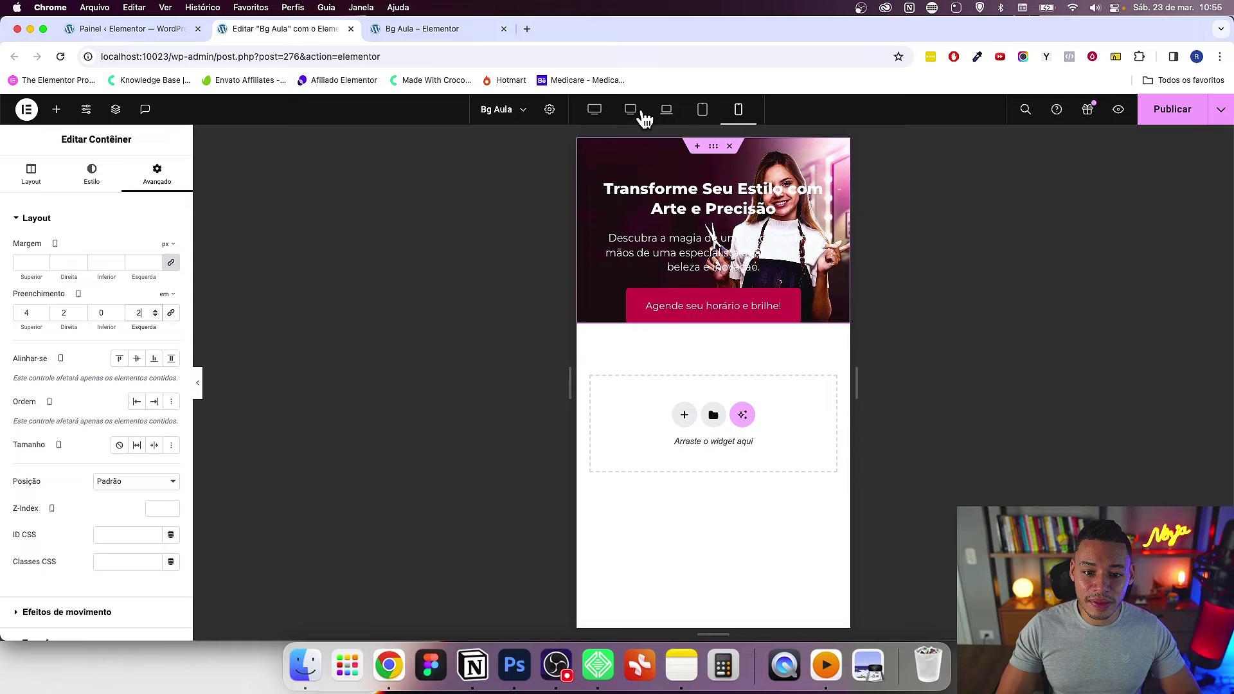
left_click(639, 112)
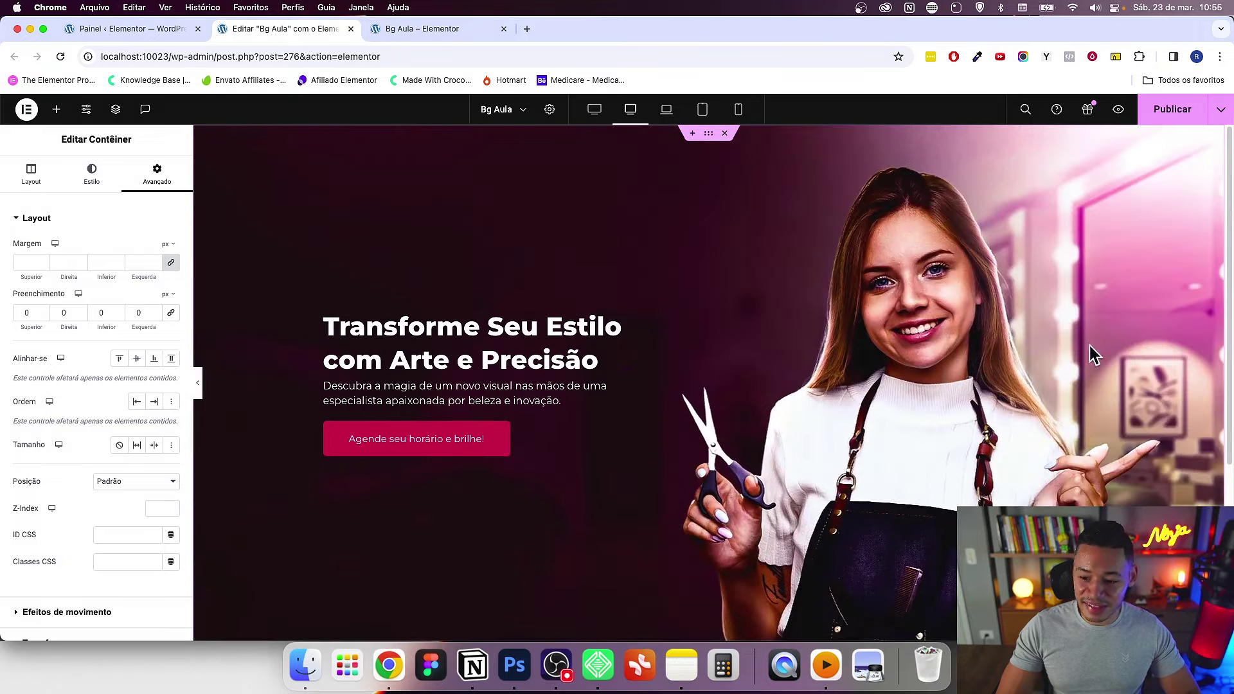
Step: On mobile, step the container's bottom padding to 26 em and test wider phone widths
scroll(1099, 295, "down", 1)
scroll(289, 225, "down", 4)
scroll(449, 161, "up", 5)
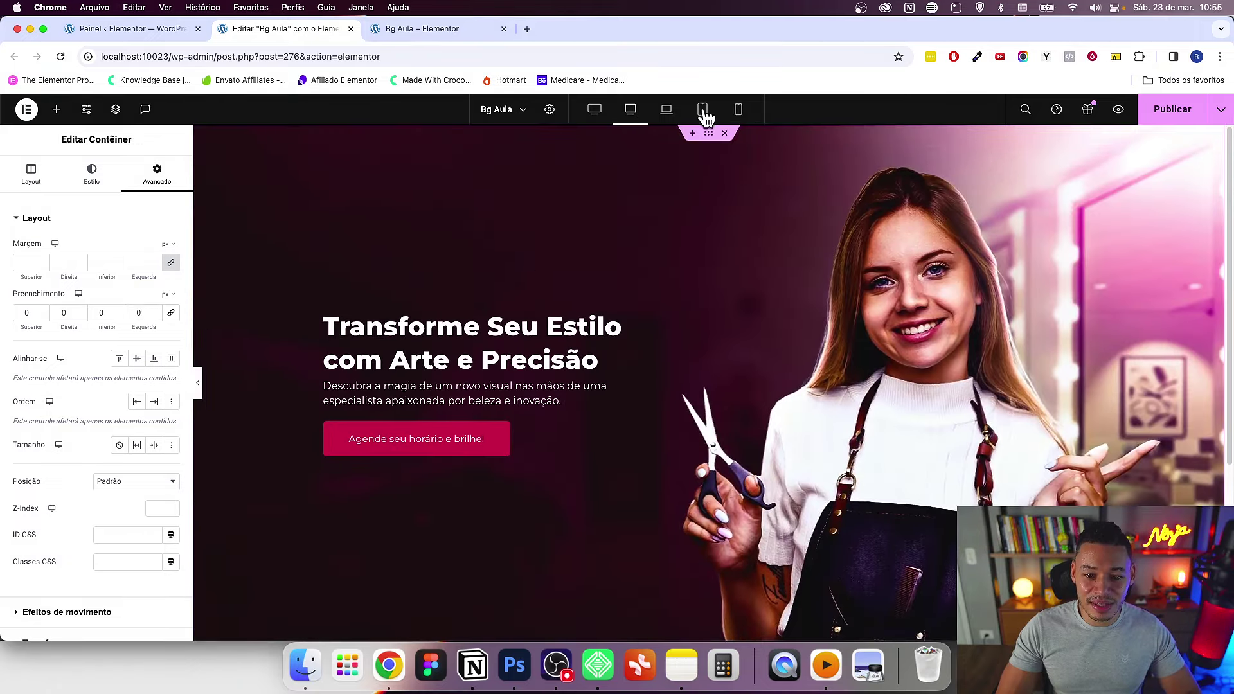
left_click(749, 110)
left_click(117, 311)
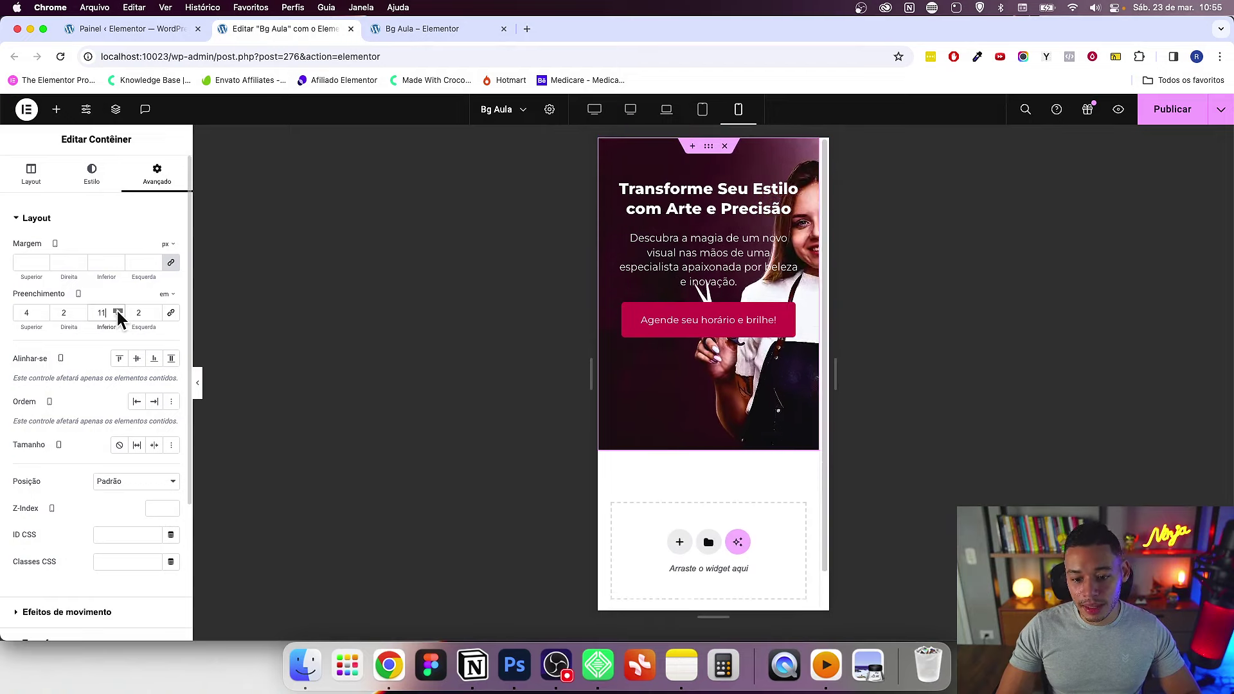
left_click(117, 309)
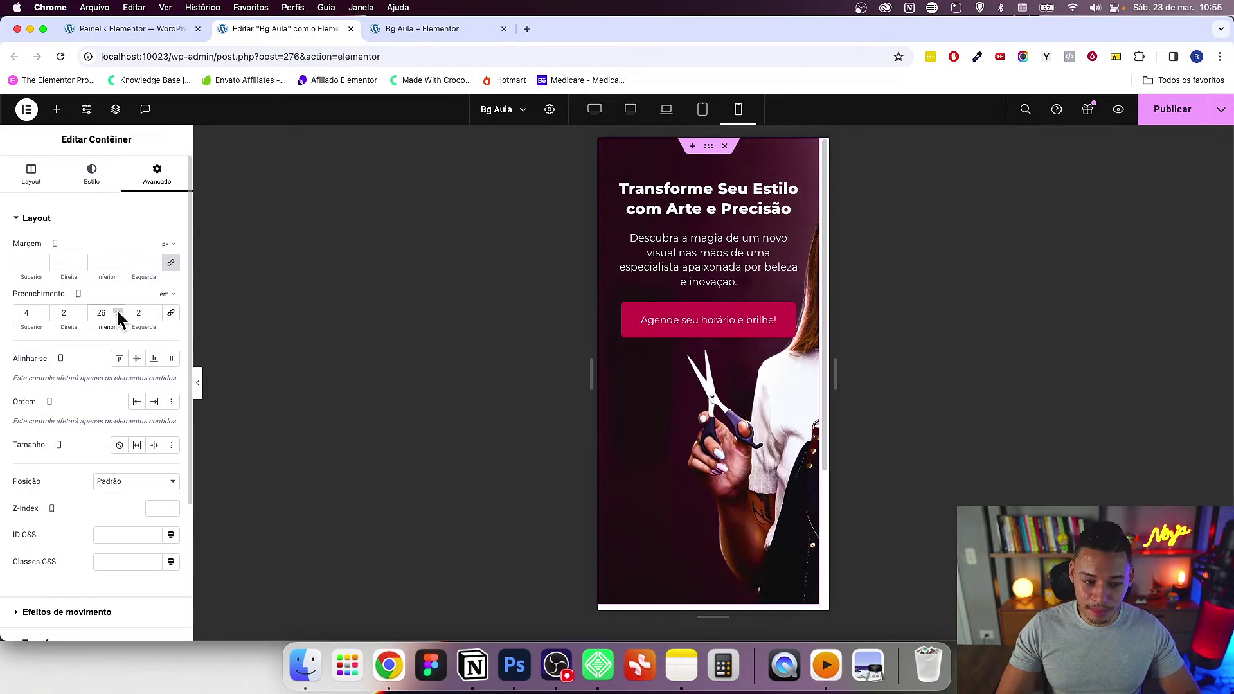
left_click(117, 311)
scroll(741, 430, "down", 5)
scroll(737, 436, "up", 5)
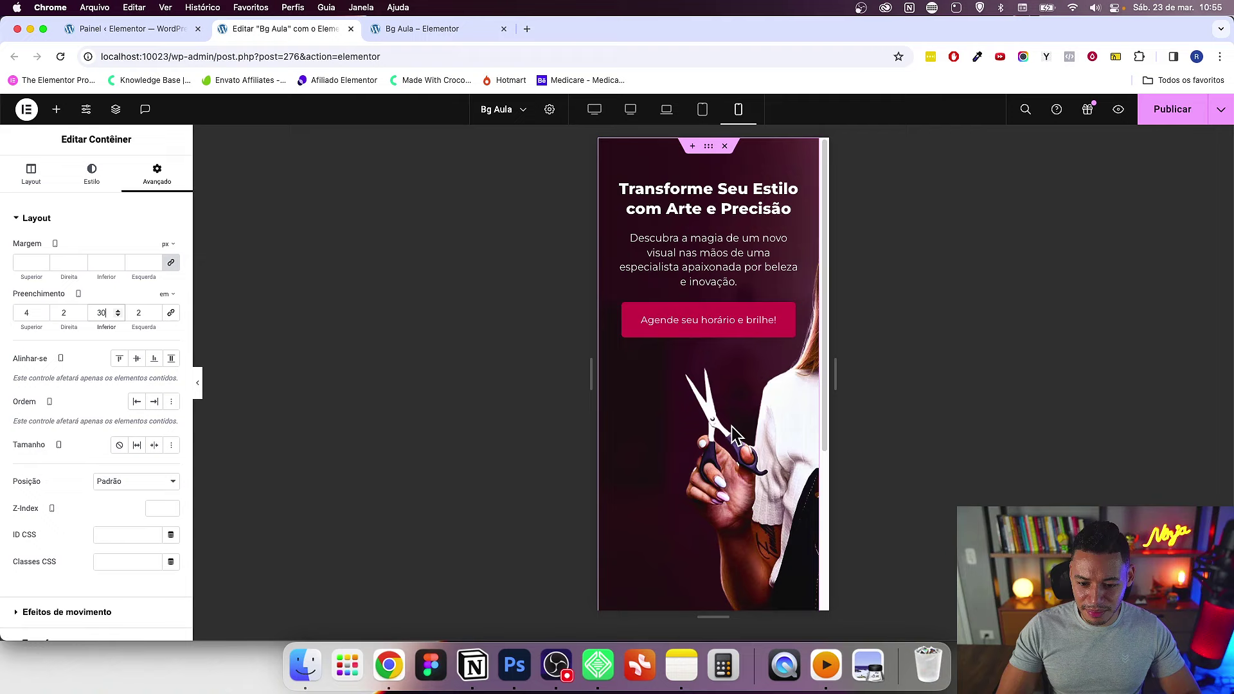
left_click(118, 315)
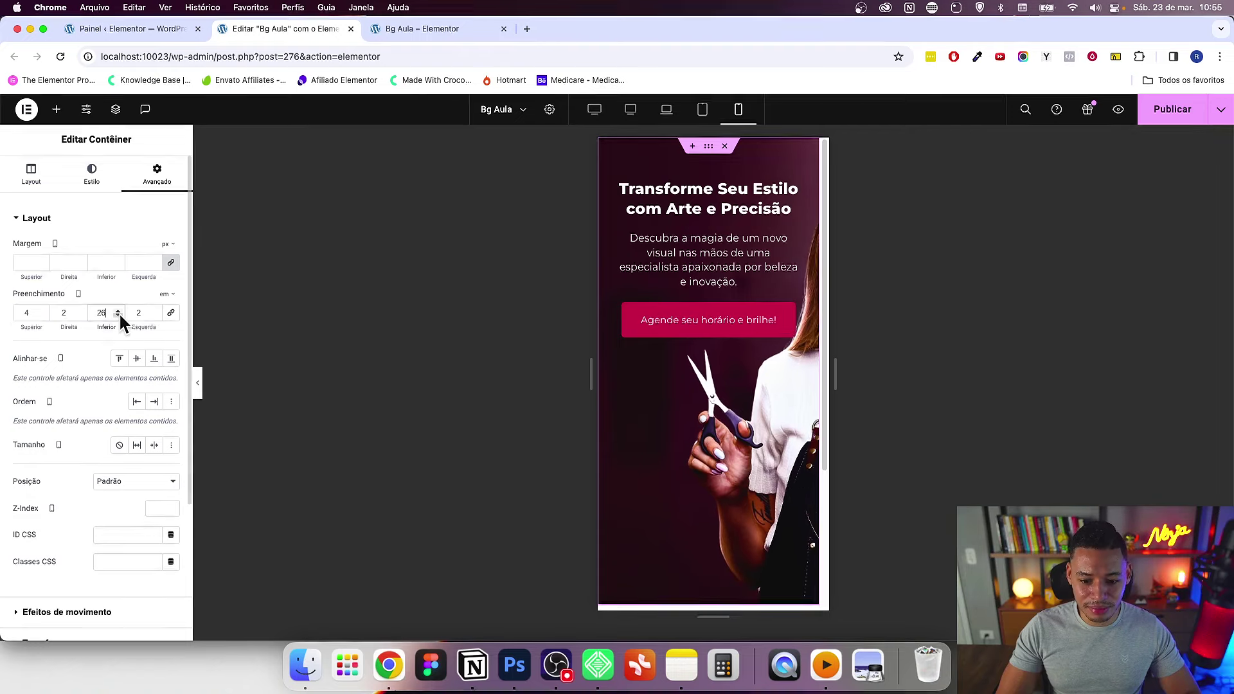
left_click(117, 310)
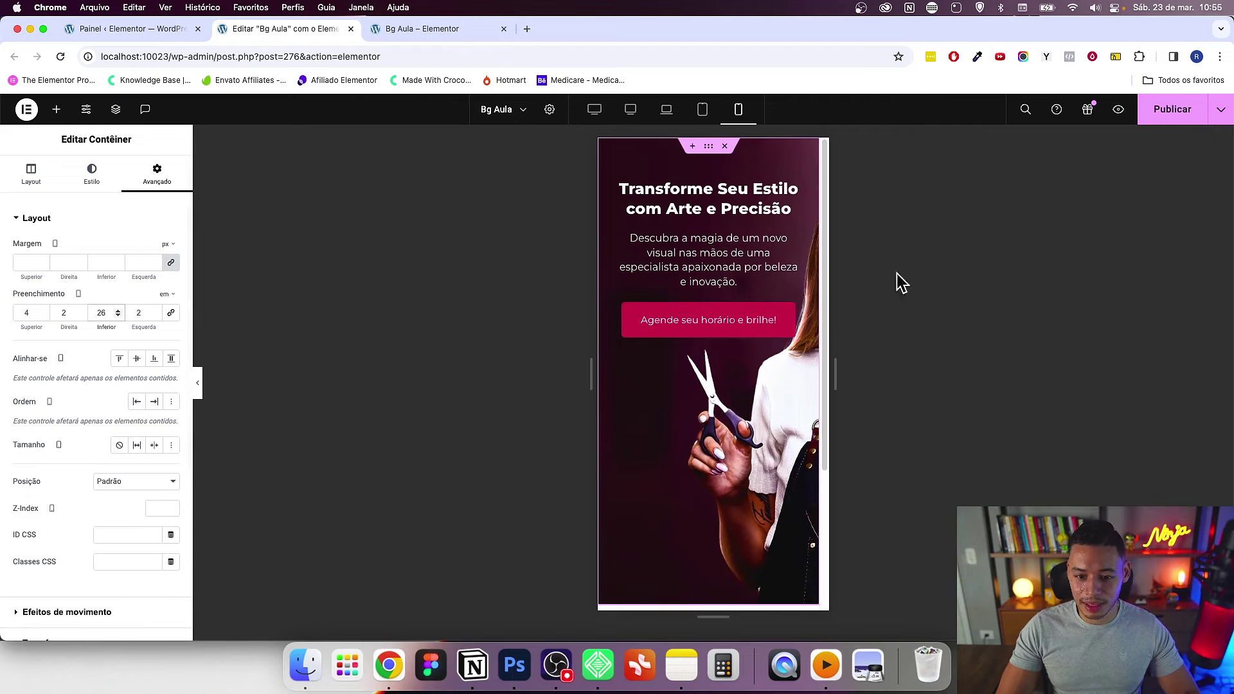
left_click_drag(841, 371, 879, 365)
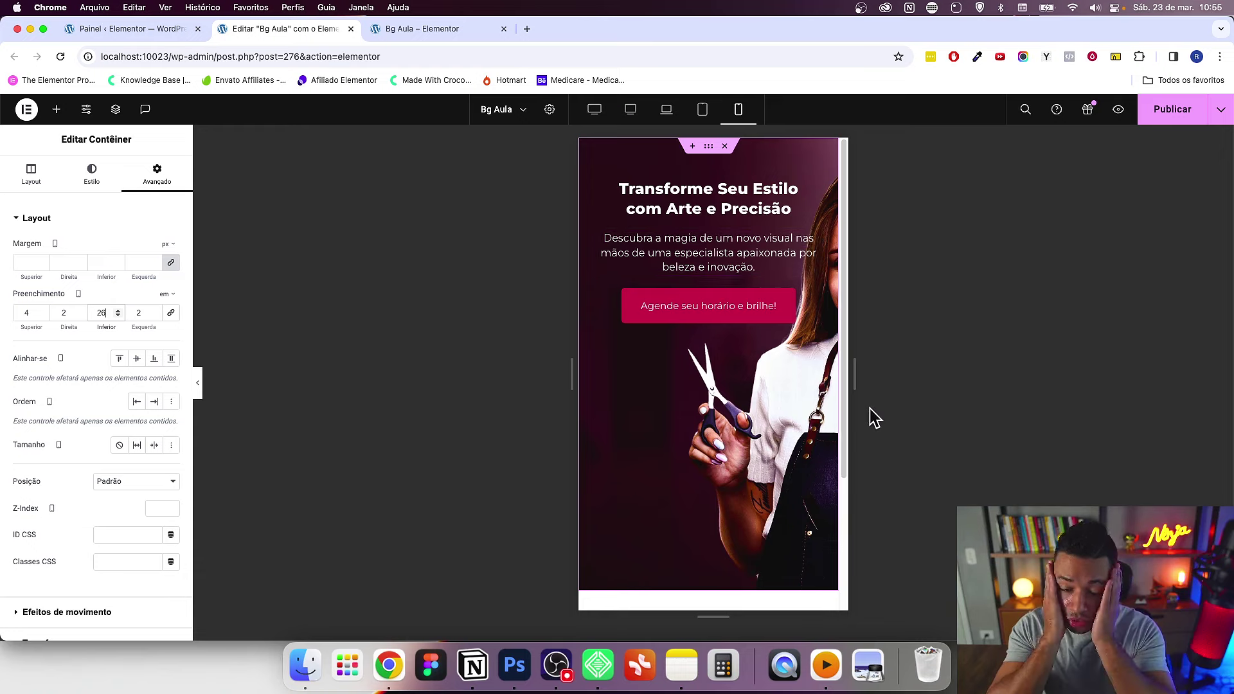
mouse_move(854, 373)
left_mouse_down()
mouse_move(778, 363)
mouse_move(890, 363)
mouse_move(850, 364)
left_mouse_up()
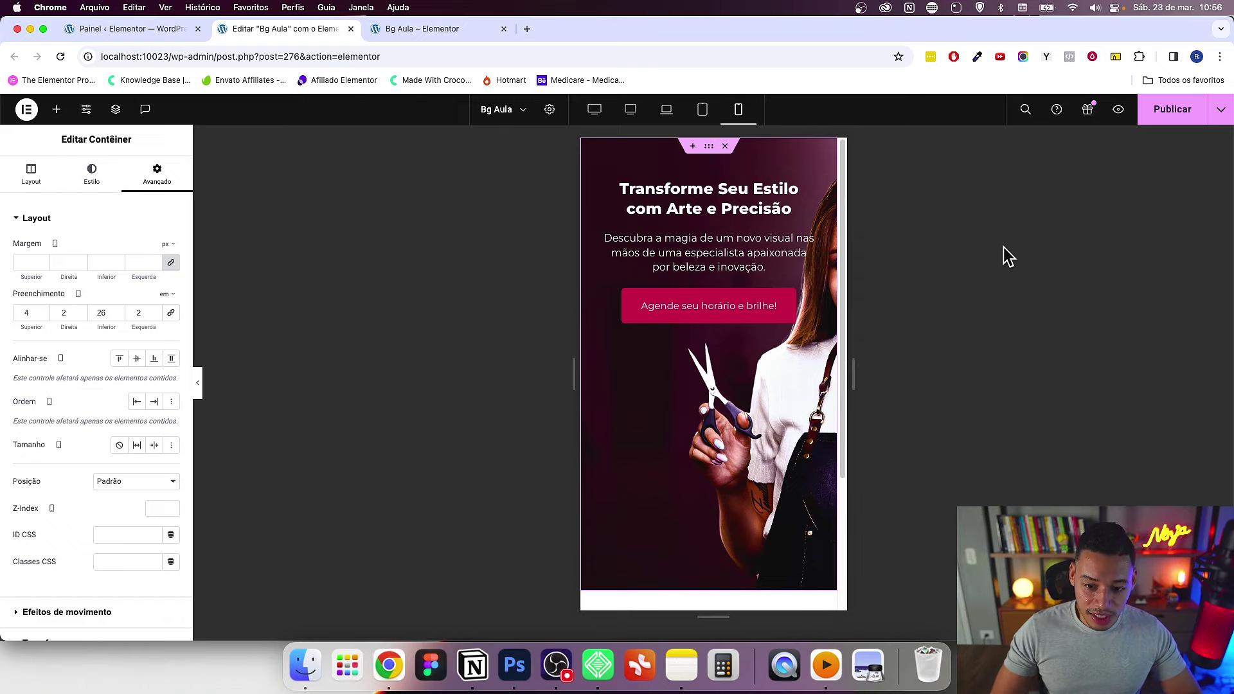
left_click(681, 665)
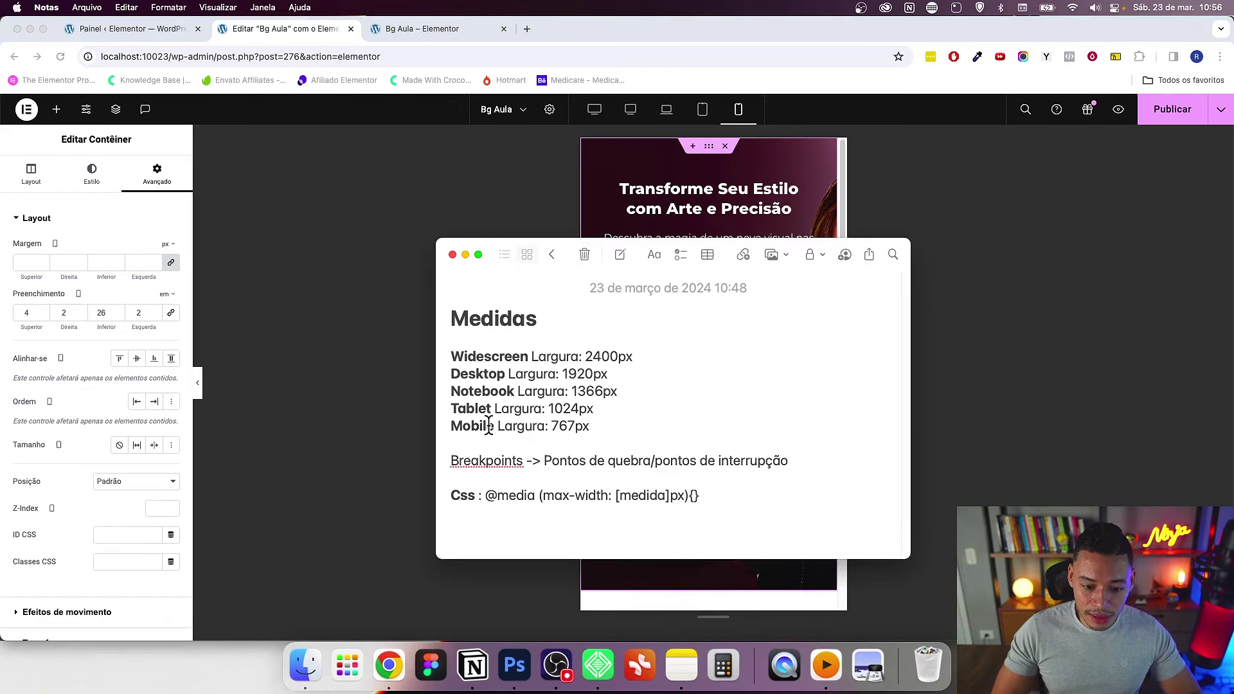
left_click_drag(595, 430, 452, 420)
left_click(575, 436)
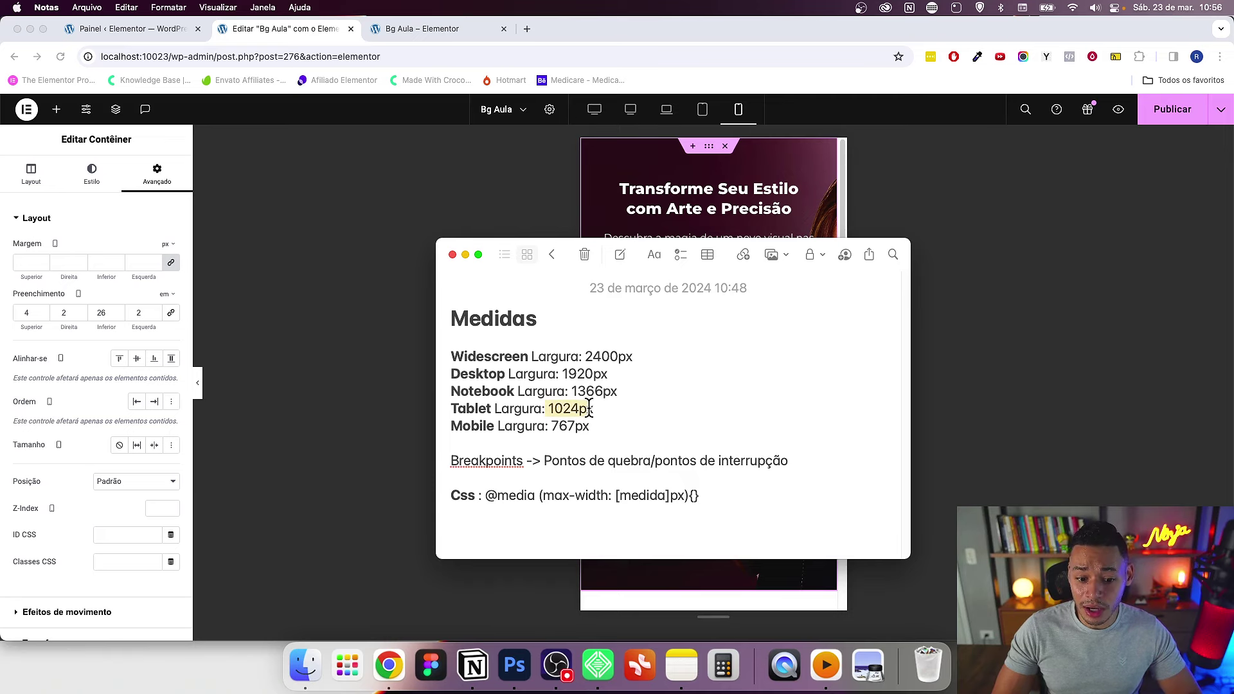
left_click(591, 409)
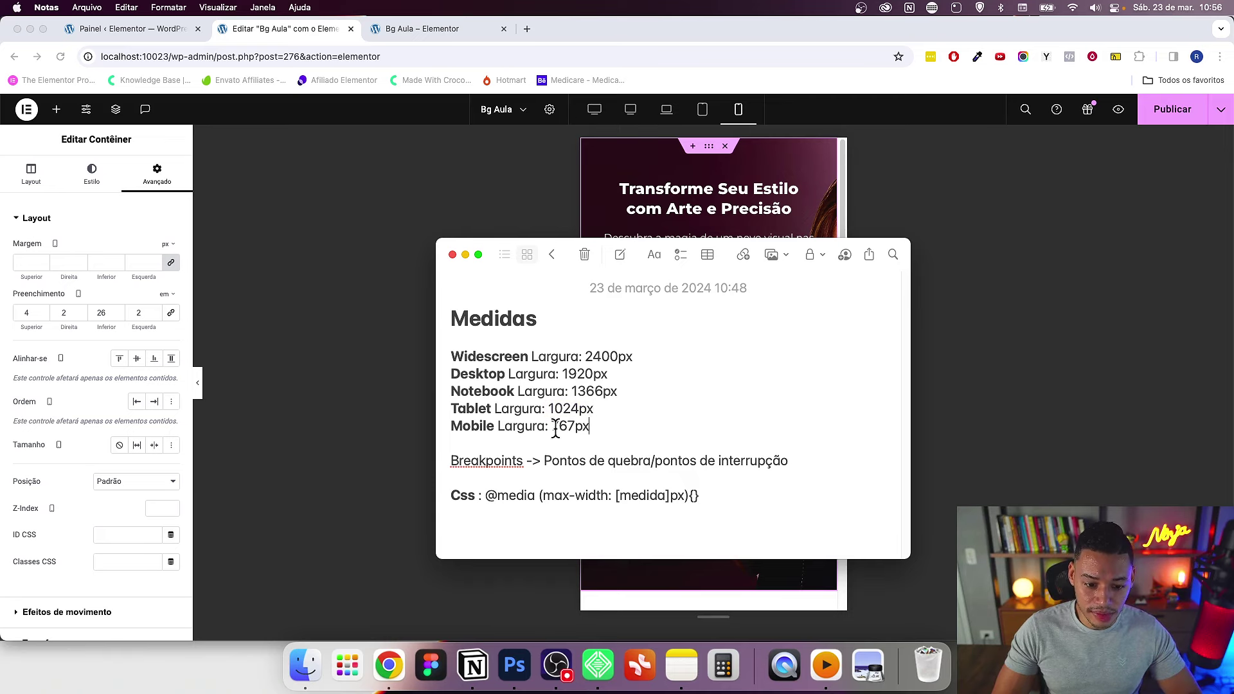
left_click(465, 256)
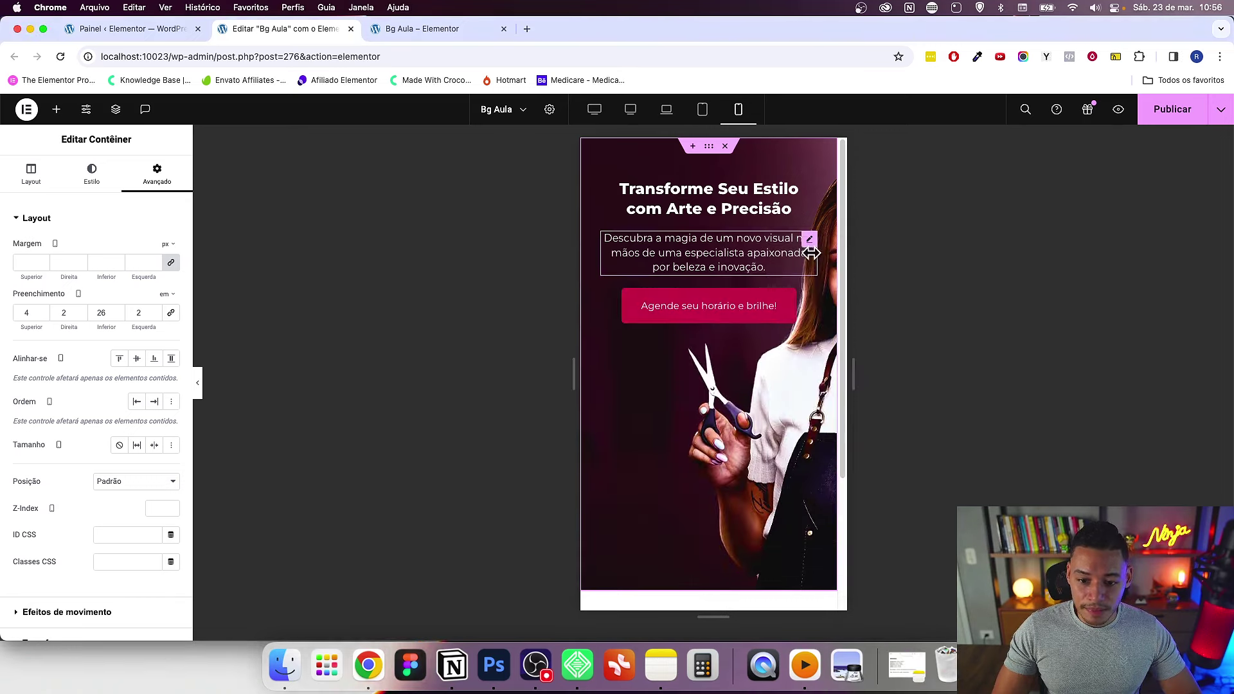
left_click_drag(858, 370, 861, 370)
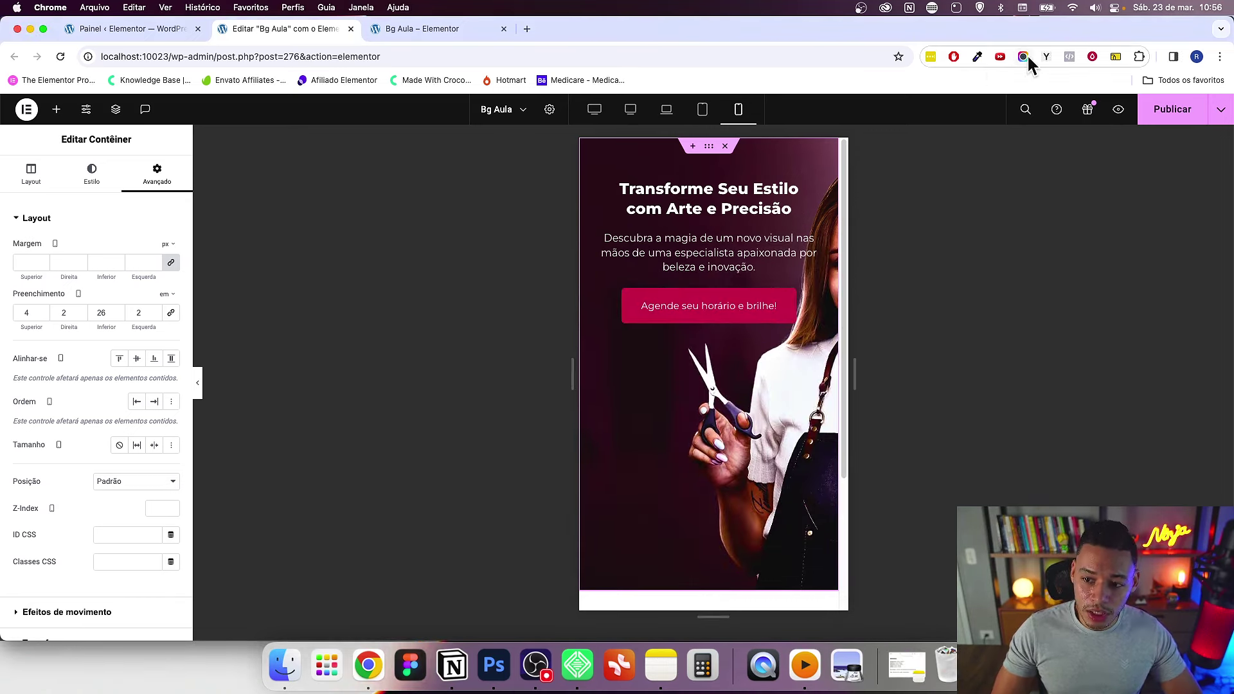
Step: Start a Selected Area capture and add an 'Awesome screenshot' line to the Medidas note
left_click(1022, 56)
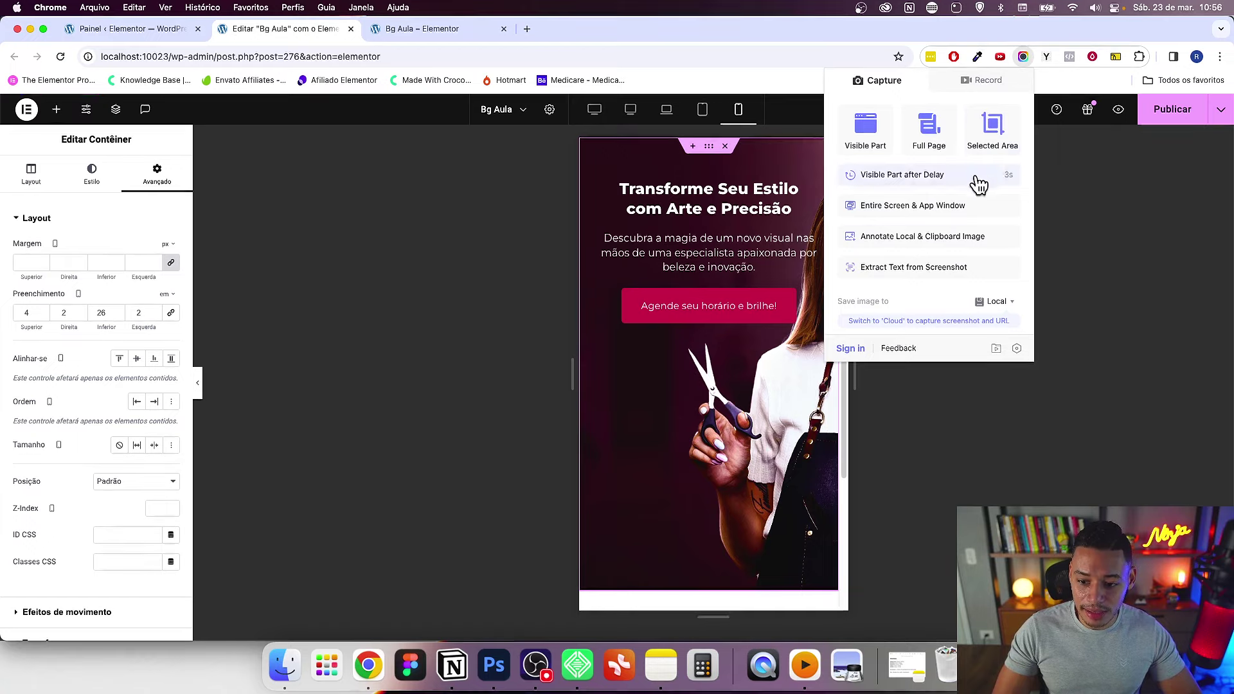
left_click(992, 125)
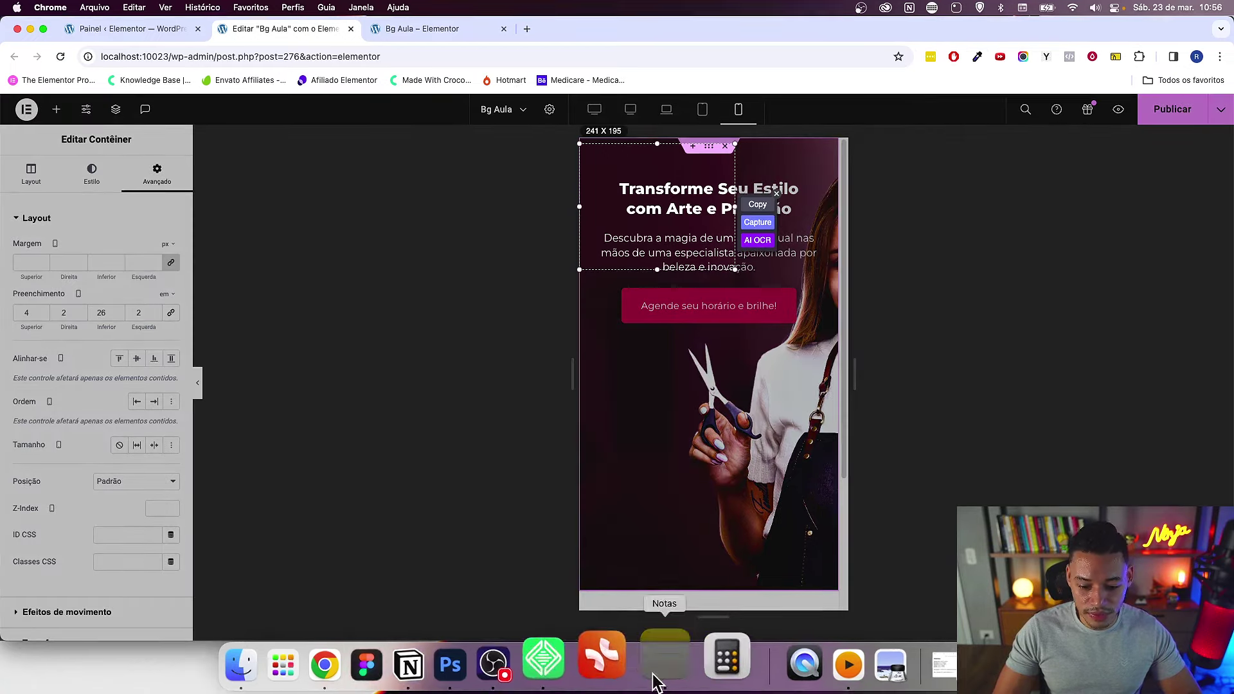
left_click(661, 668)
type("A")
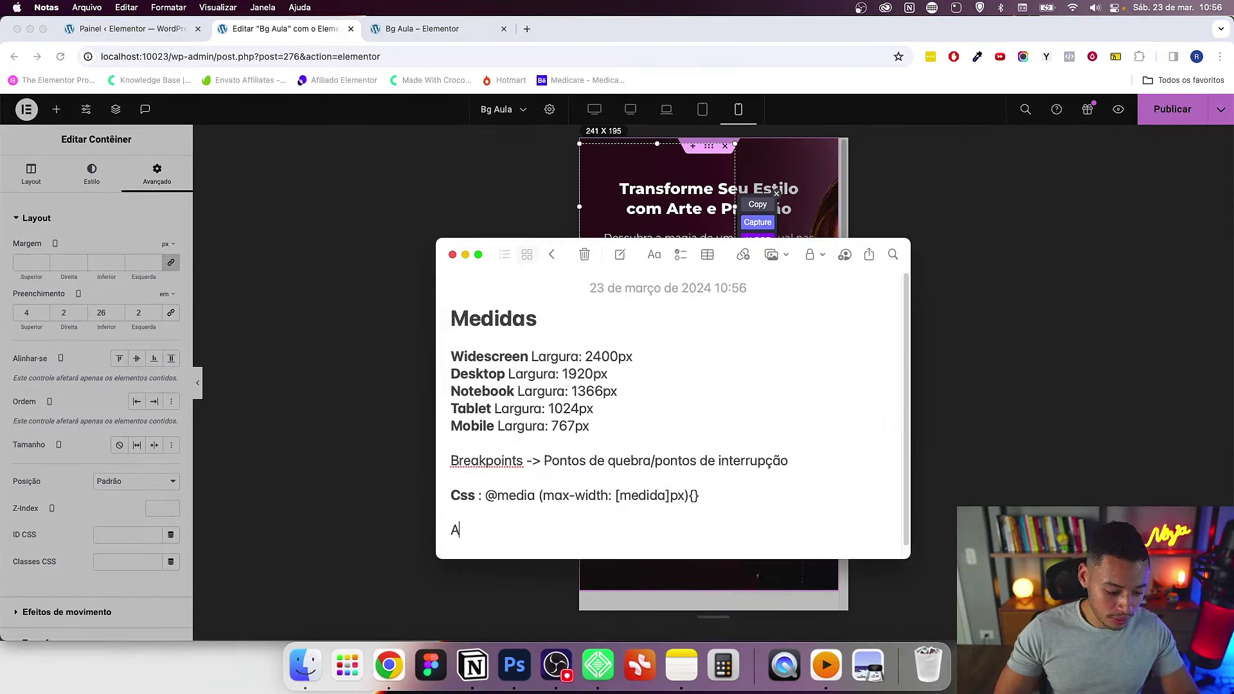
type("wesome screenshot")
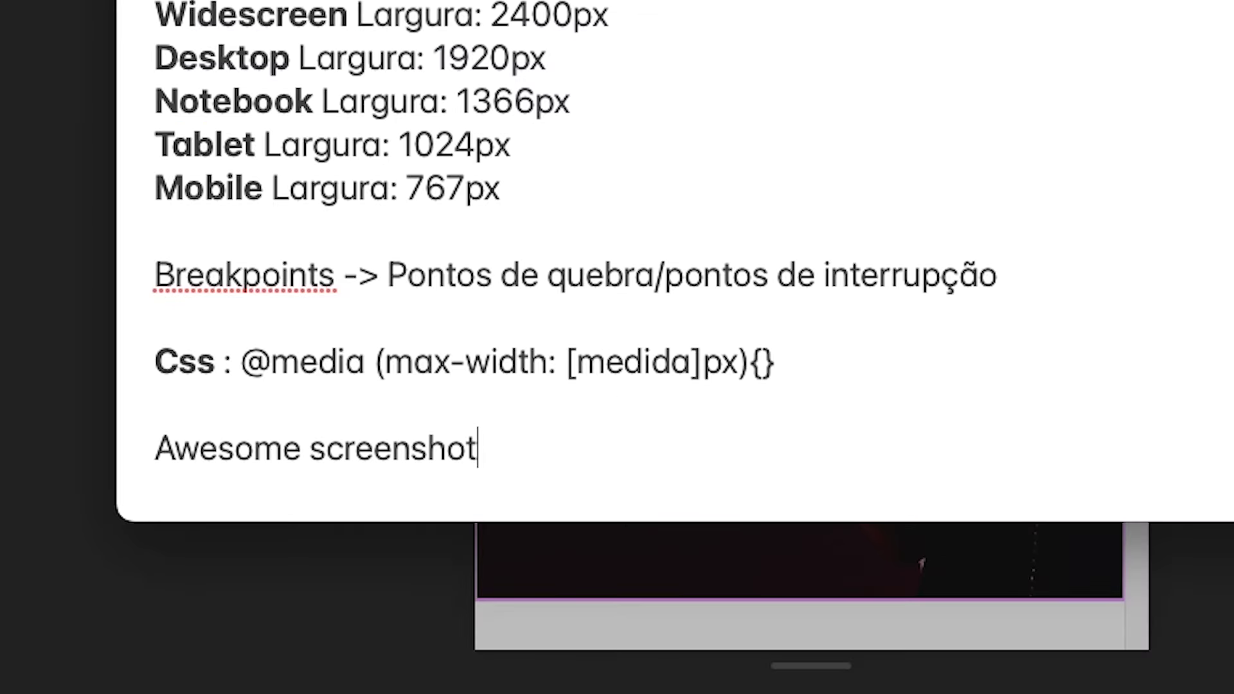
left_click_drag(537, 446, 154, 447)
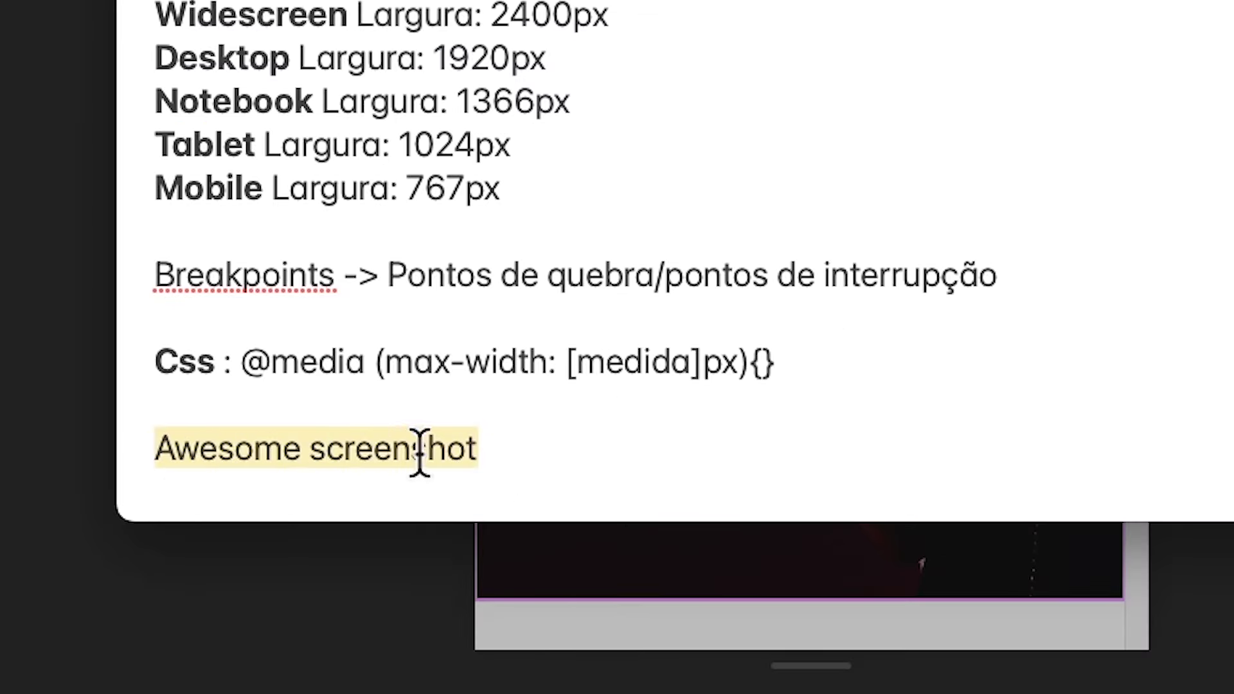
left_click(420, 451)
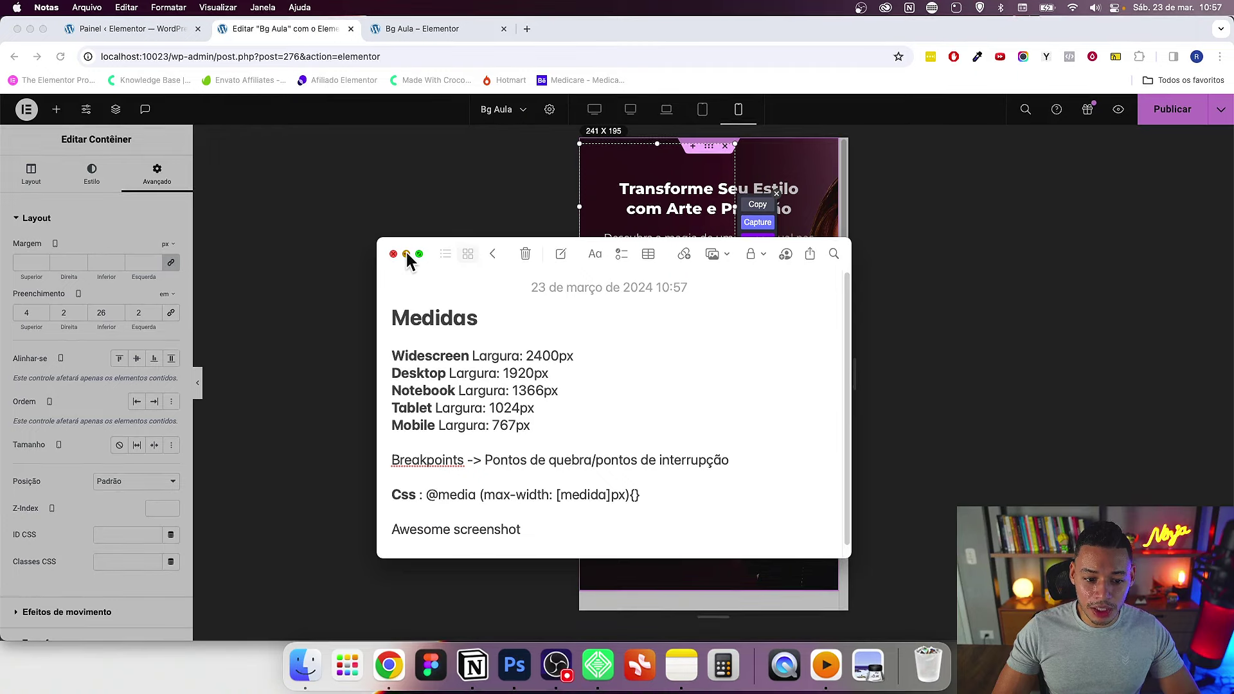
left_click(406, 254)
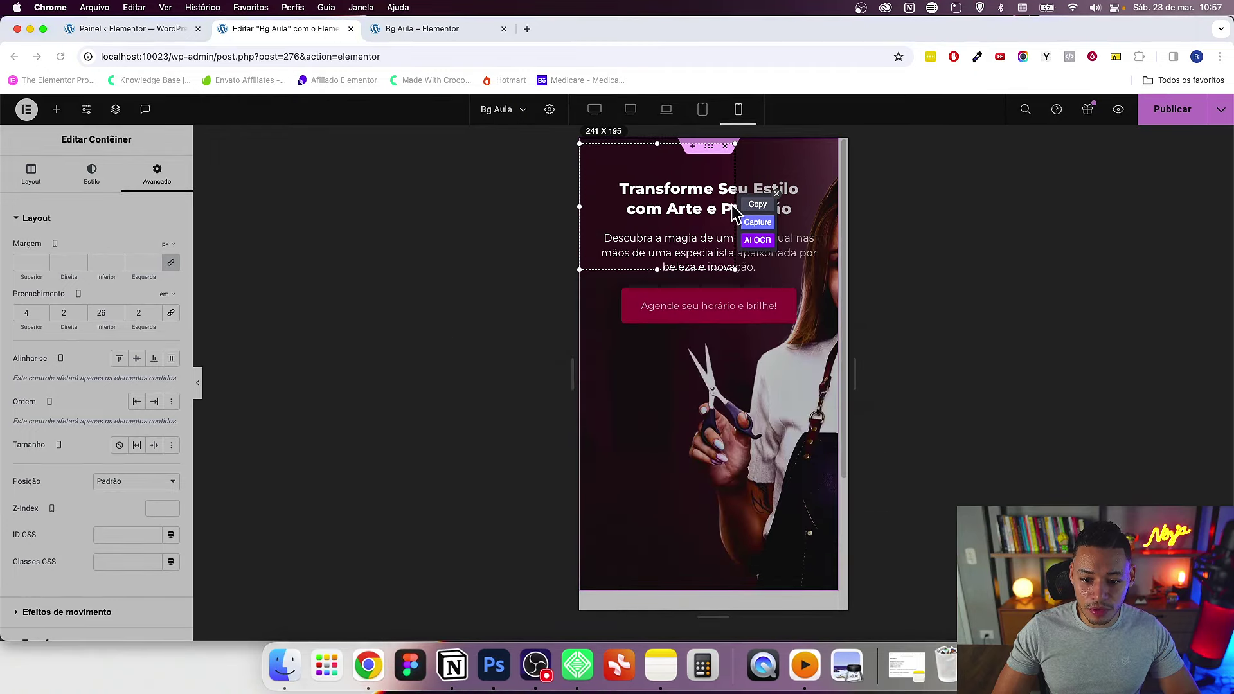
Step: Fit the capture area around the full mobile hero section and capture it
left_click_drag(735, 207, 835, 192)
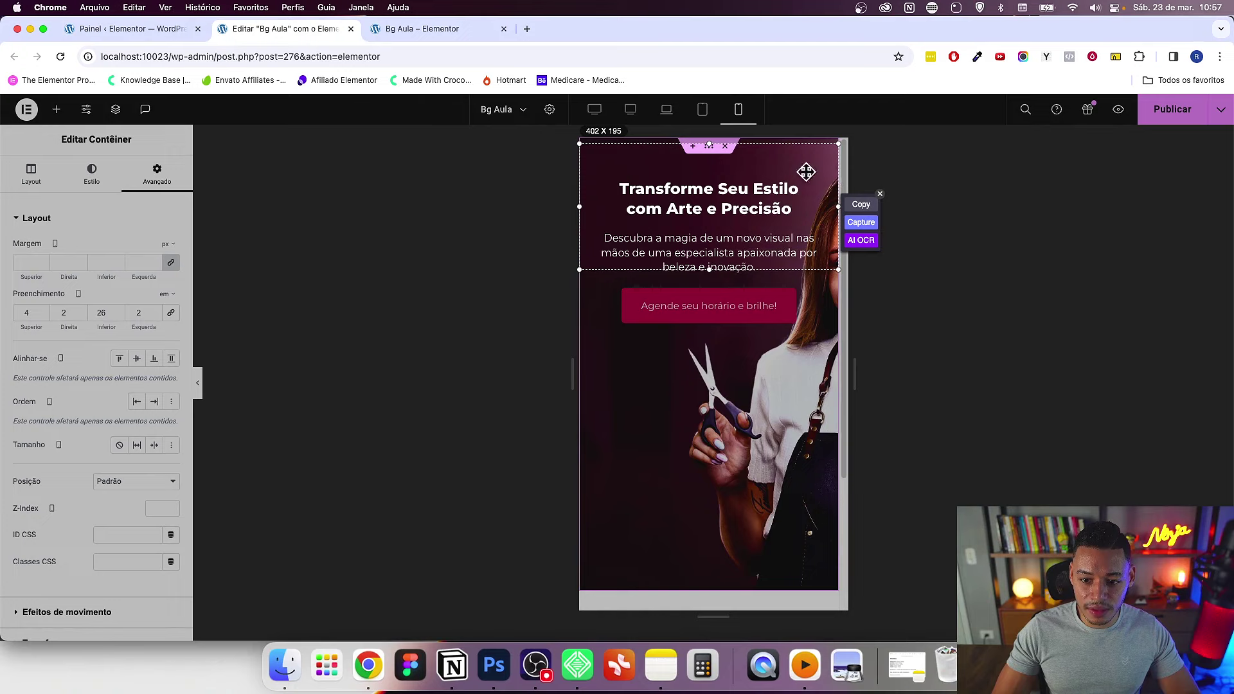
left_click_drag(705, 149, 715, 136)
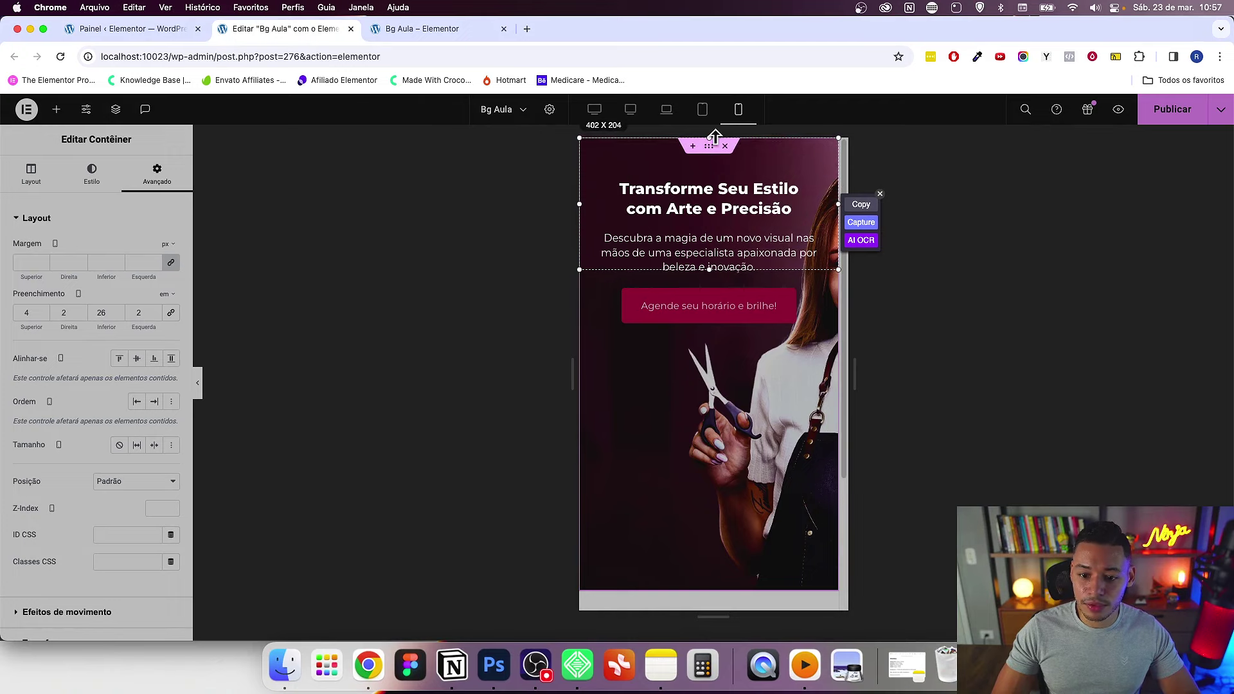
left_click_drag(708, 275, 716, 594)
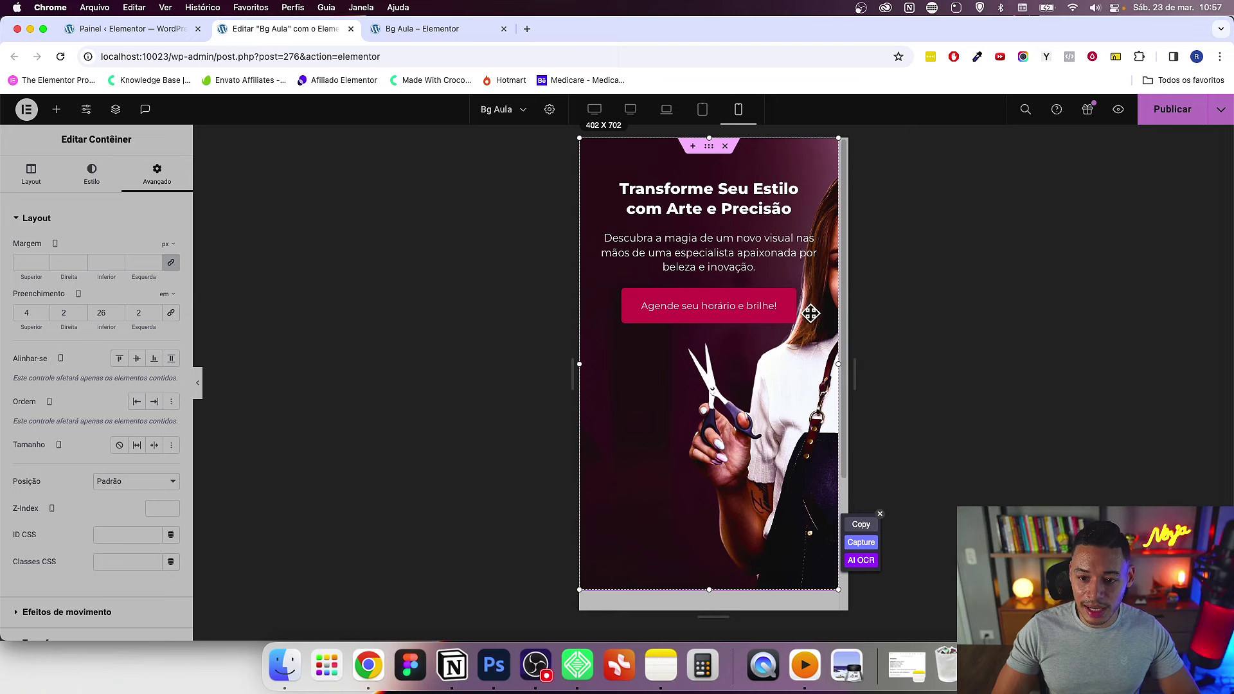
left_click_drag(710, 592, 712, 592)
left_click(860, 543)
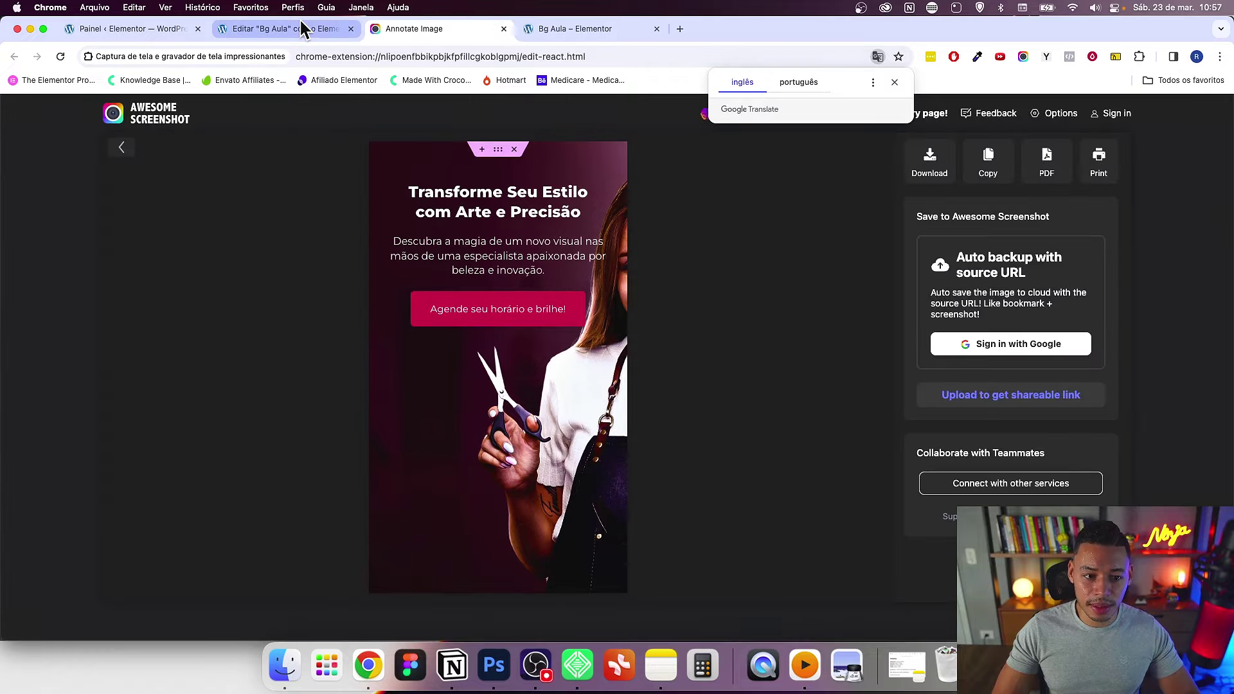
Step: Return to the Elementor tab and bring Photoshop to the front
left_click(302, 29)
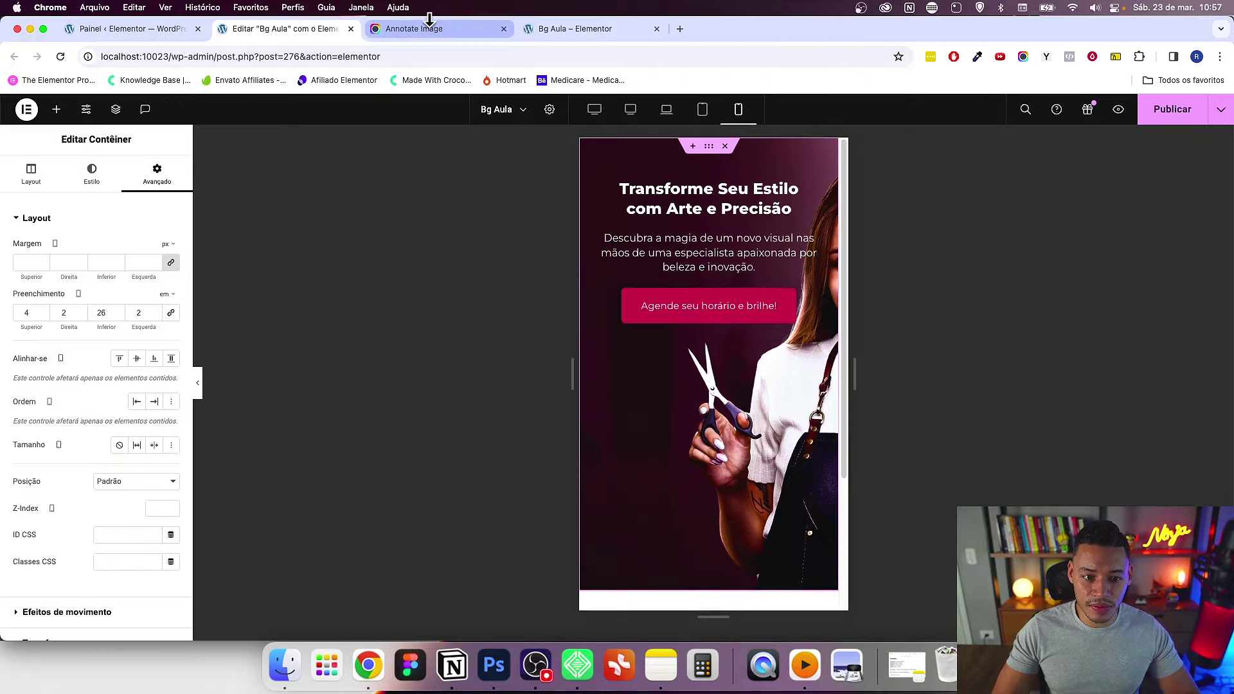
left_click(443, 28)
left_click(283, 29)
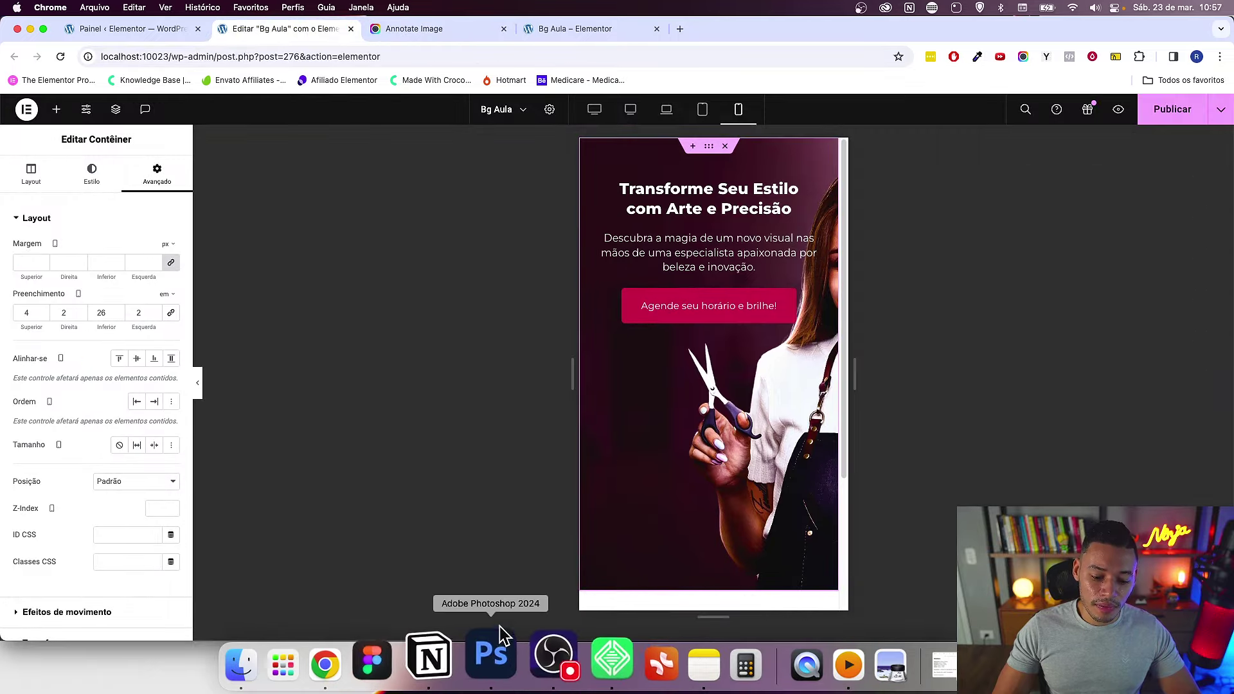
left_click(494, 662)
Step: Save the zoomed-out salon design as 'aula de photoshop mobile' and switch to the Crop tool
key("super+minus")
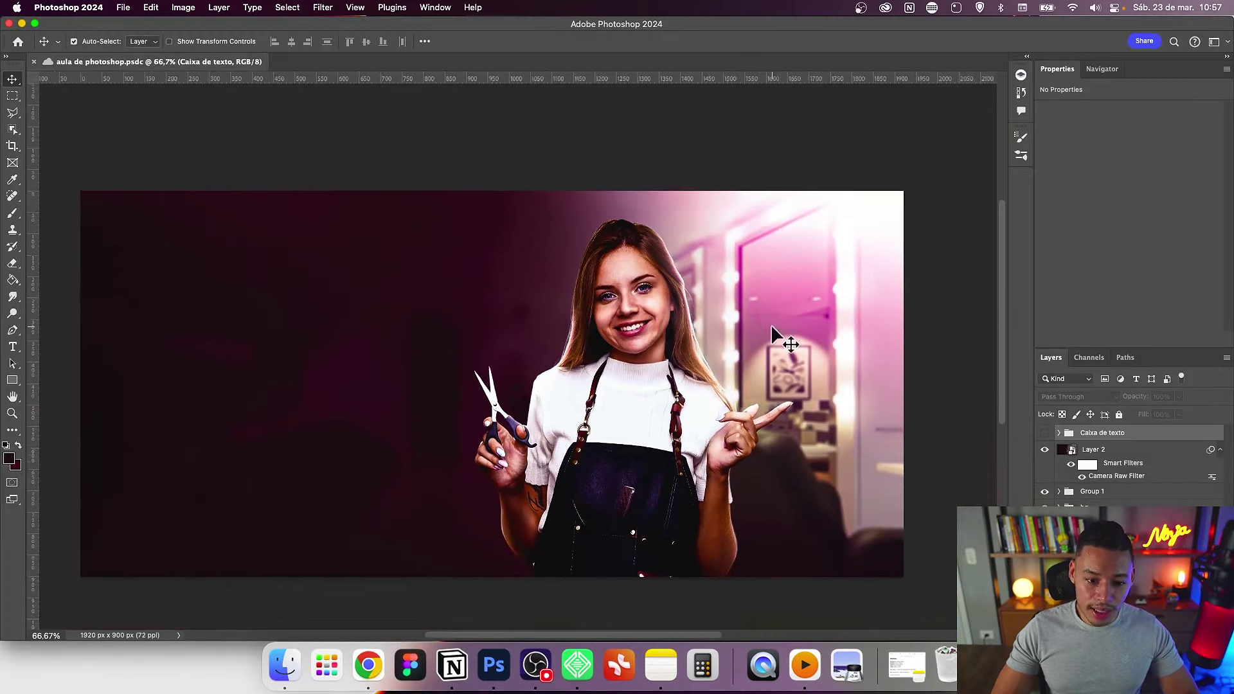
scroll(780, 336, "left", 3)
scroll(856, 303, "left", 5)
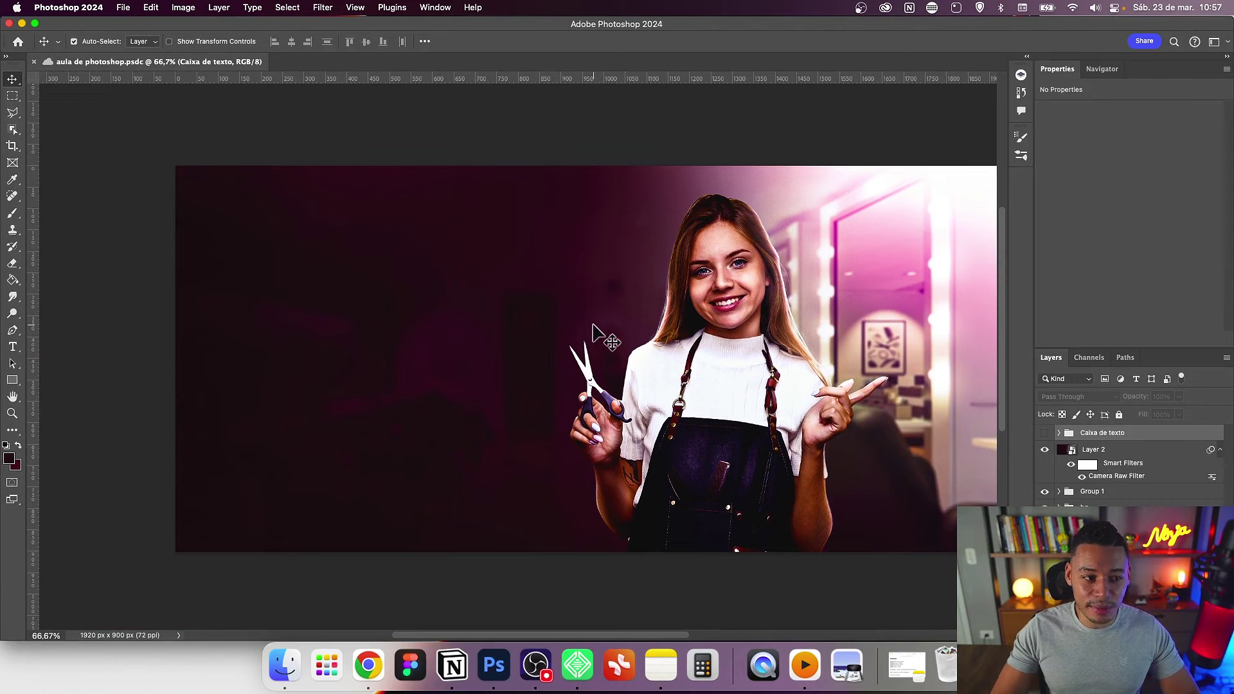
left_click(123, 7)
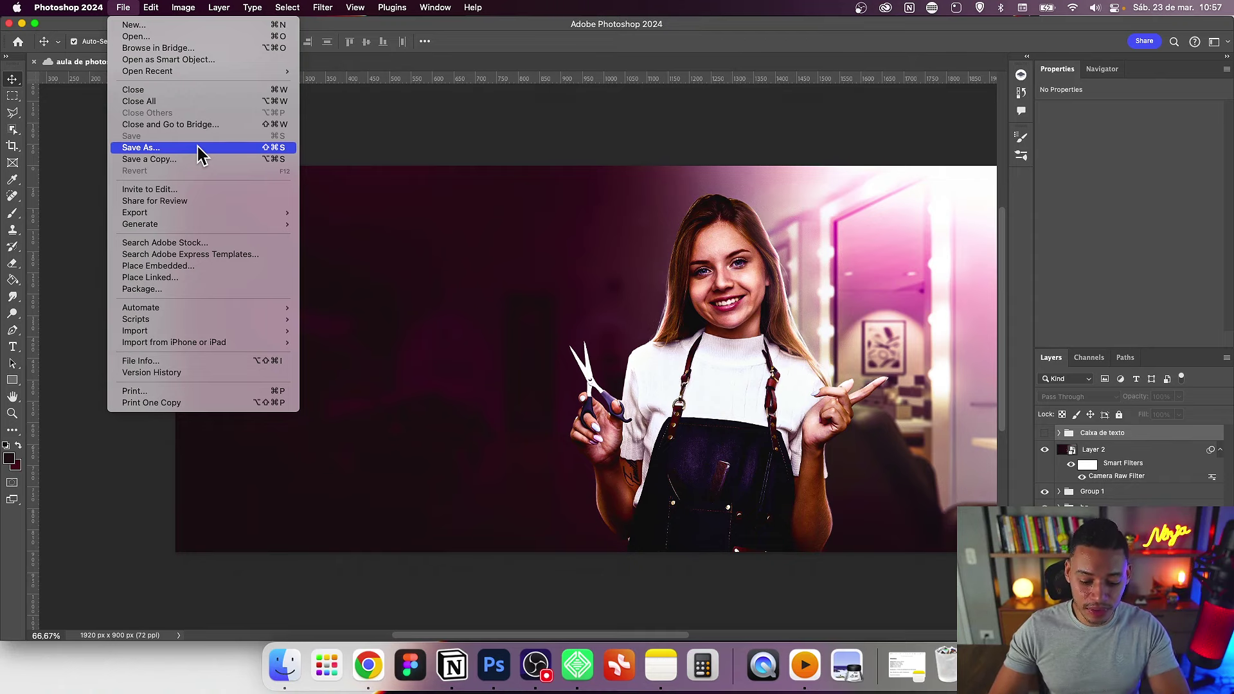
left_click(199, 153)
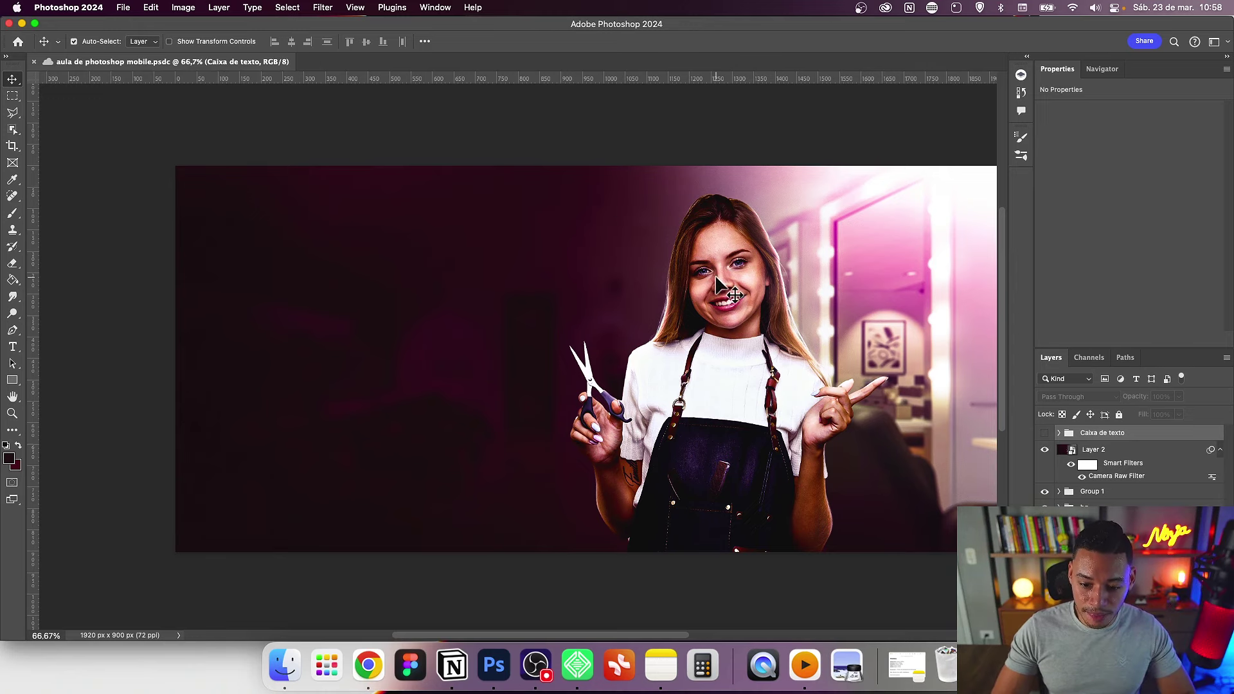
scroll(716, 283, "right", 2)
scroll(738, 270, "down", 1)
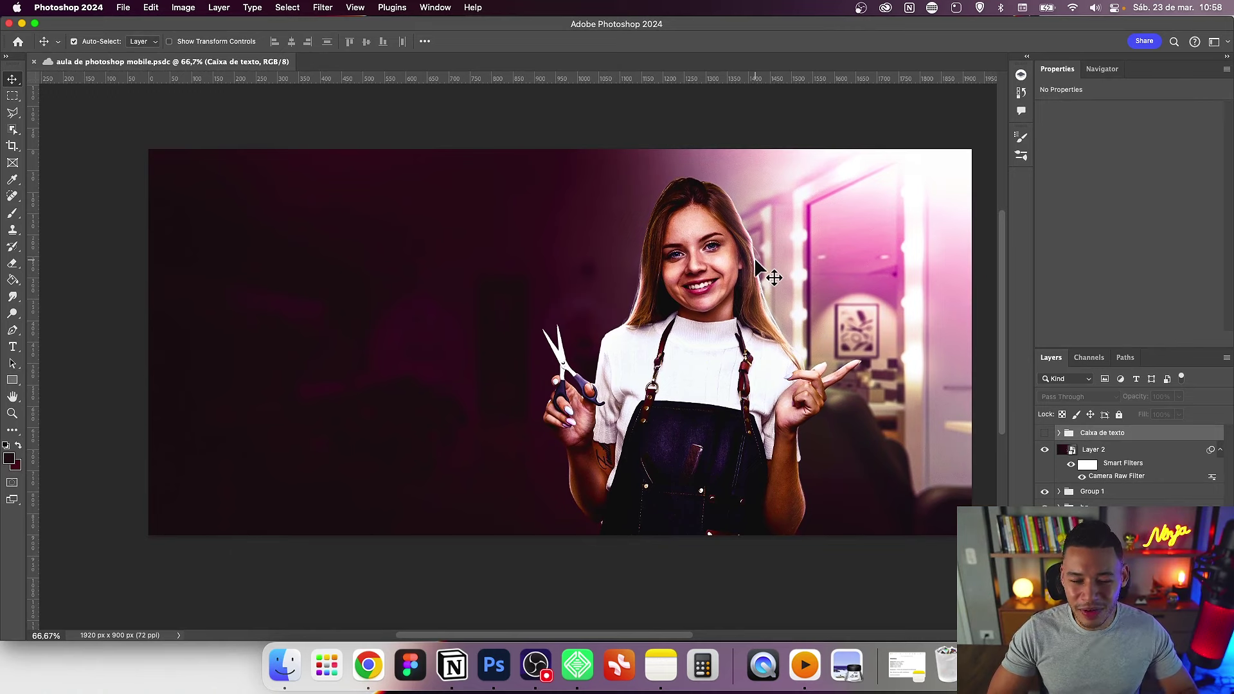
key("c")
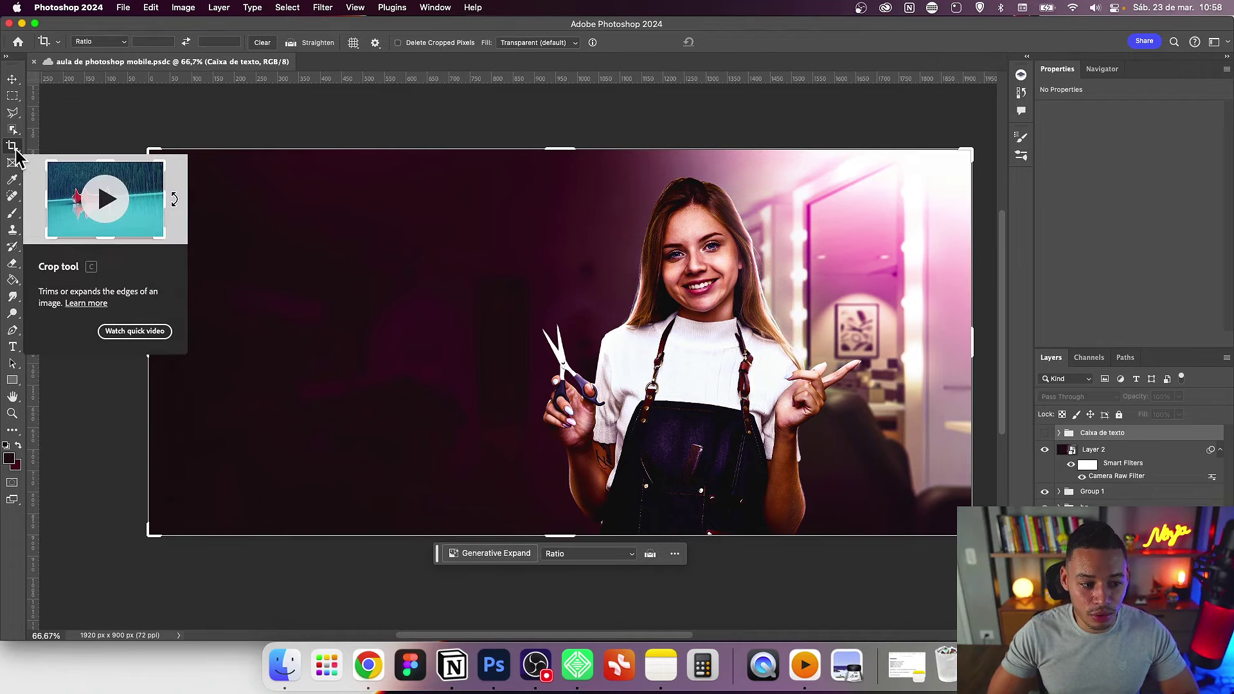
Step: Crop the canvas to about 767 × 900 px, centred on the hairdresser
mouse_move(143, 338)
left_mouse_down()
mouse_move(307, 350)
mouse_move(288, 351)
left_mouse_up()
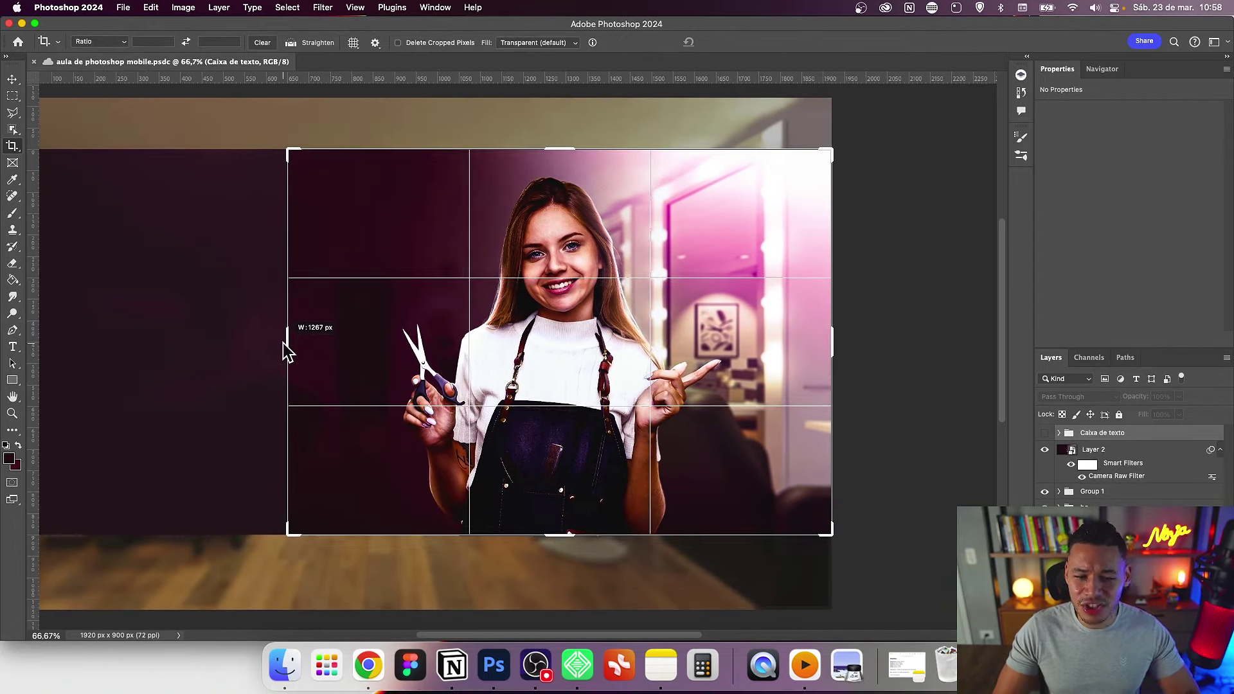
left_click_drag(283, 343, 306, 362)
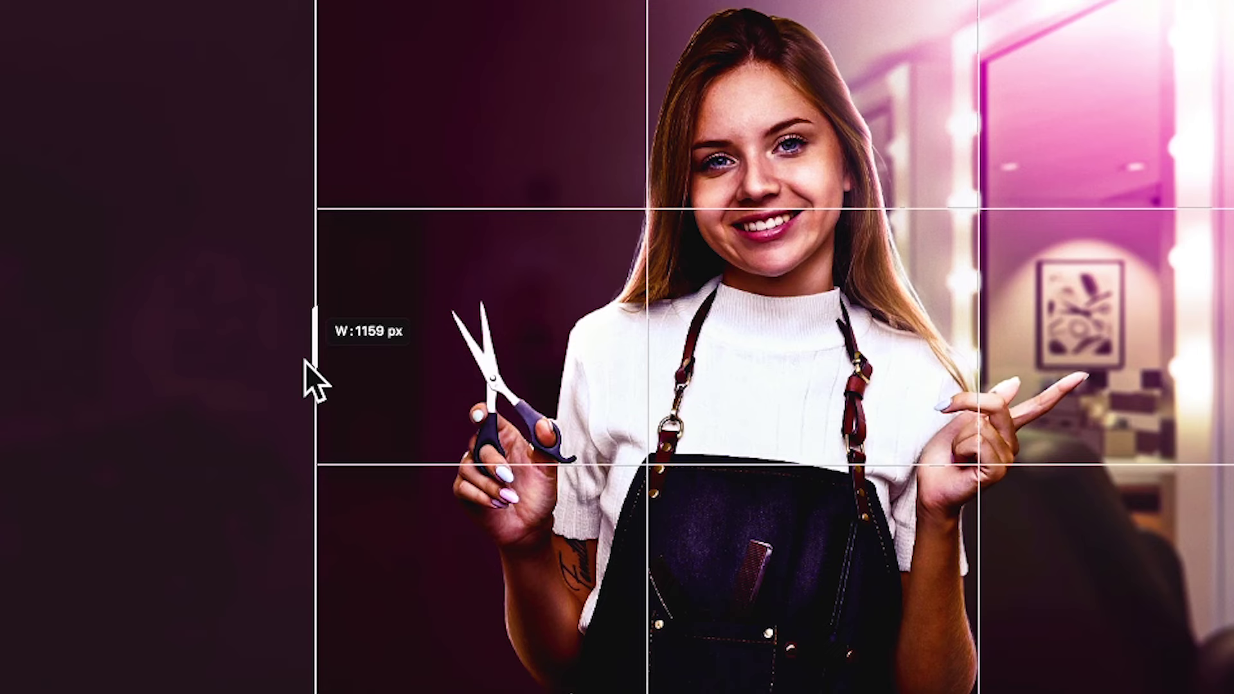
mouse_move(308, 361)
left_mouse_down()
mouse_move(325, 366)
mouse_move(298, 363)
mouse_move(308, 354)
left_mouse_up()
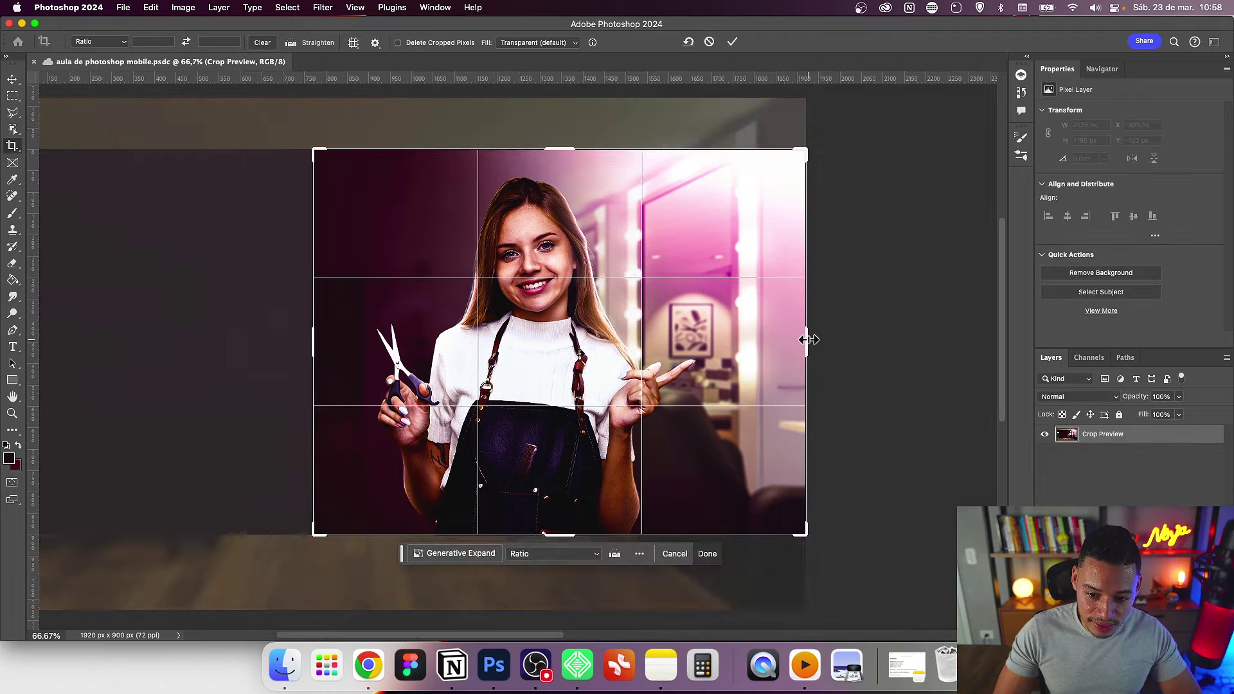
left_click_drag(808, 340, 785, 322)
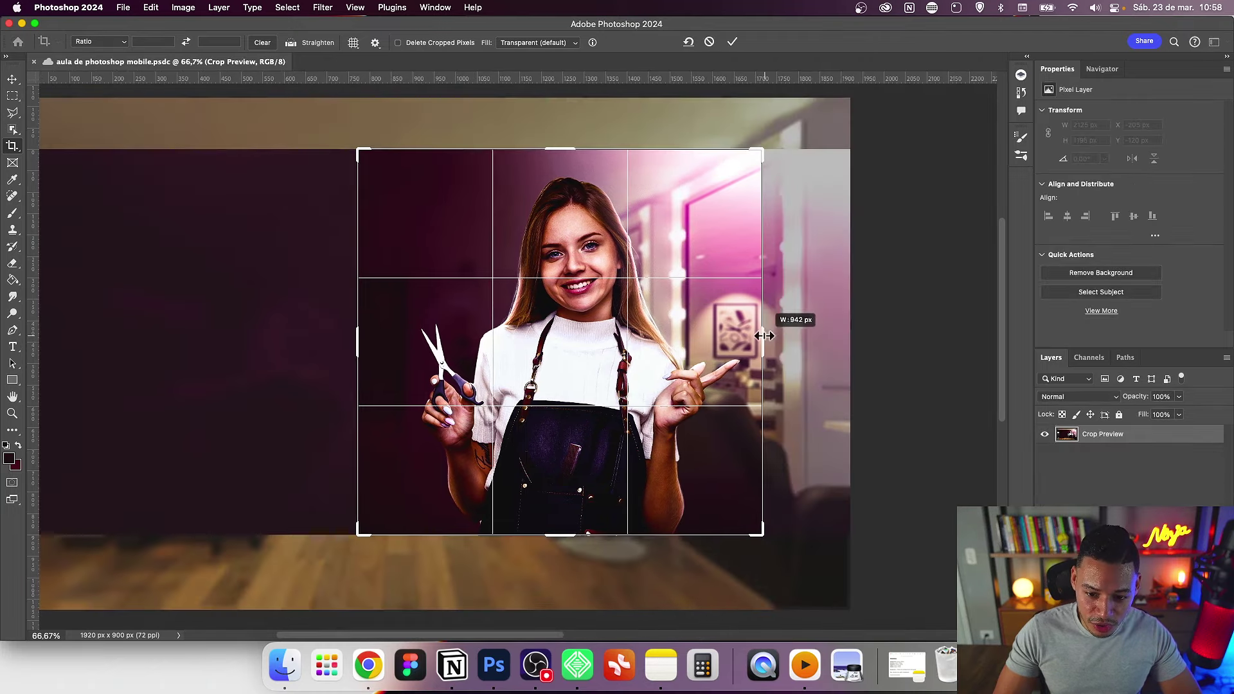
left_click_drag(368, 338, 391, 338)
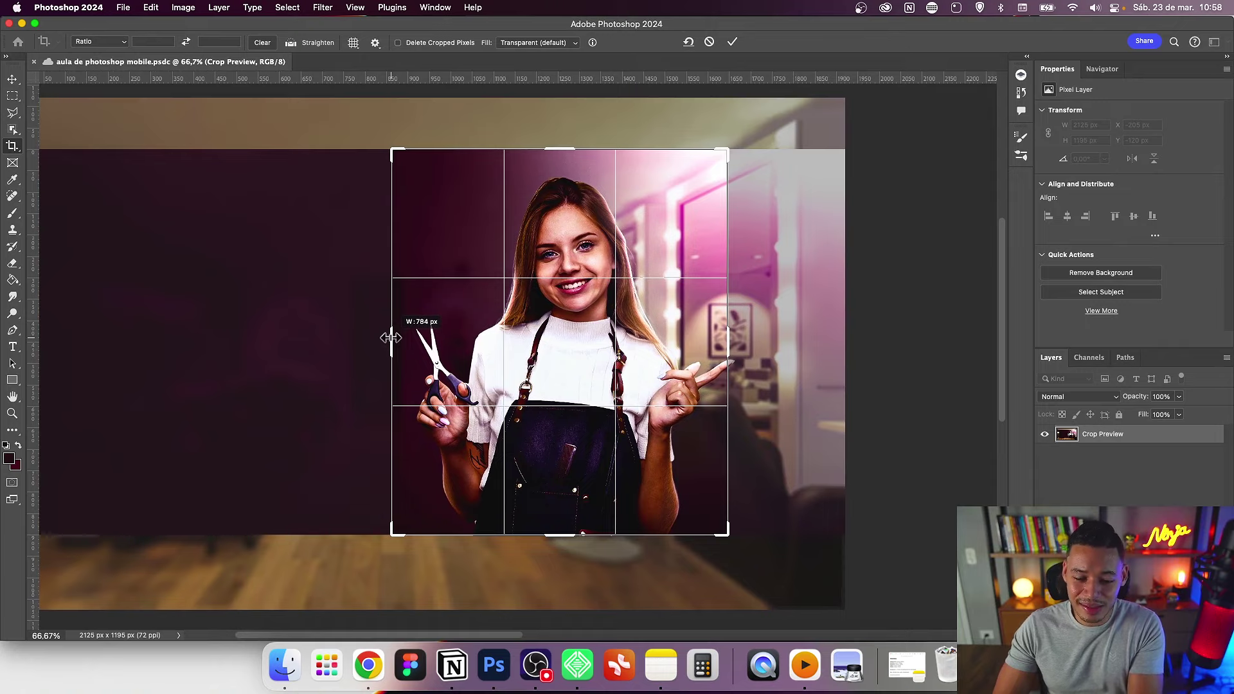
left_click_drag(391, 338, 391, 336)
left_click_drag(727, 351, 727, 356)
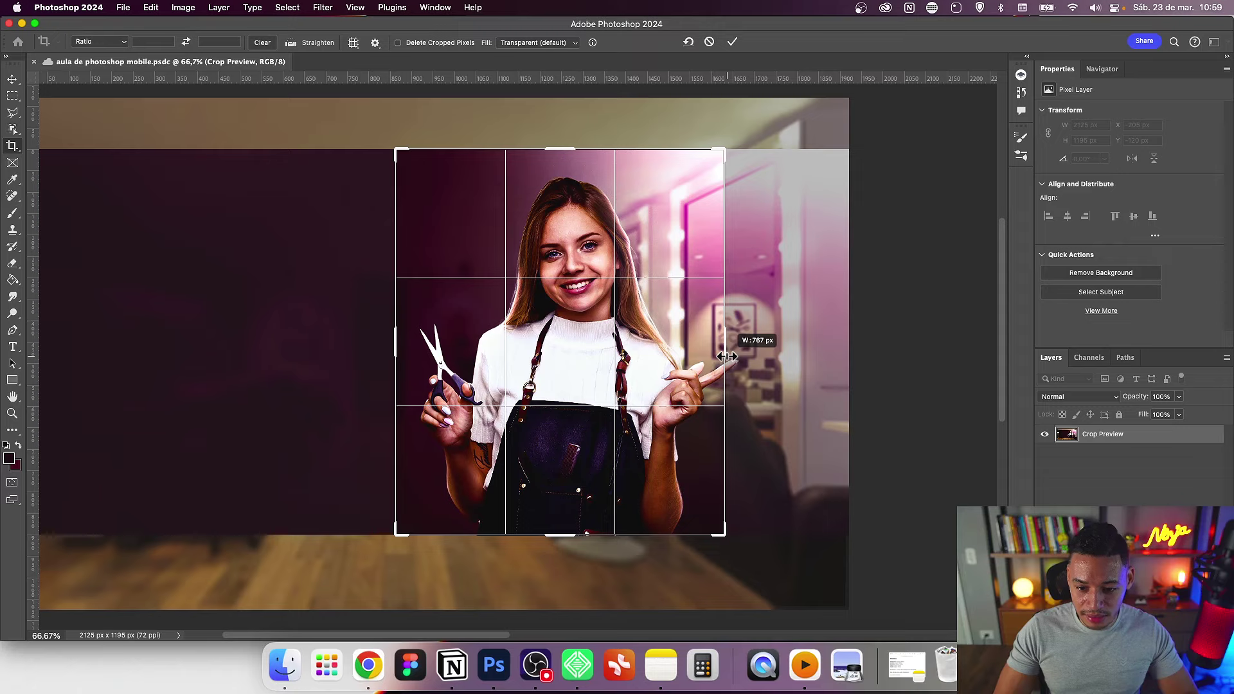
left_click_drag(727, 356, 726, 356)
left_click_drag(536, 389, 529, 388)
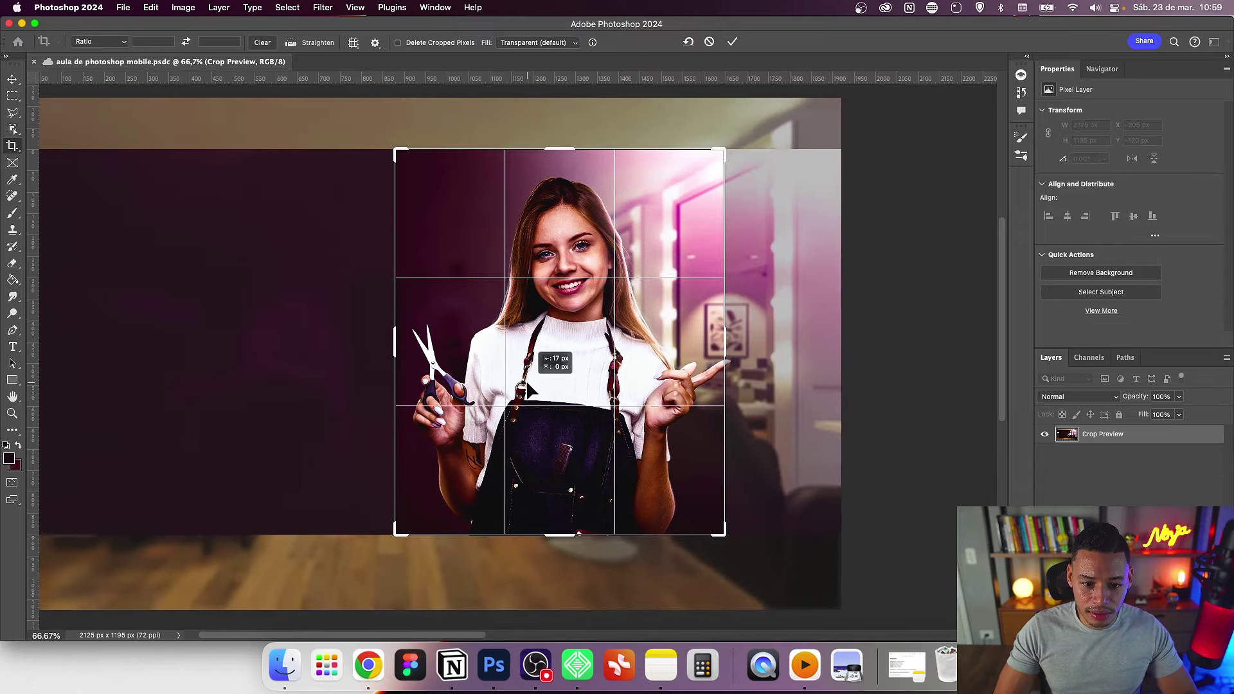
left_click_drag(528, 388, 528, 388)
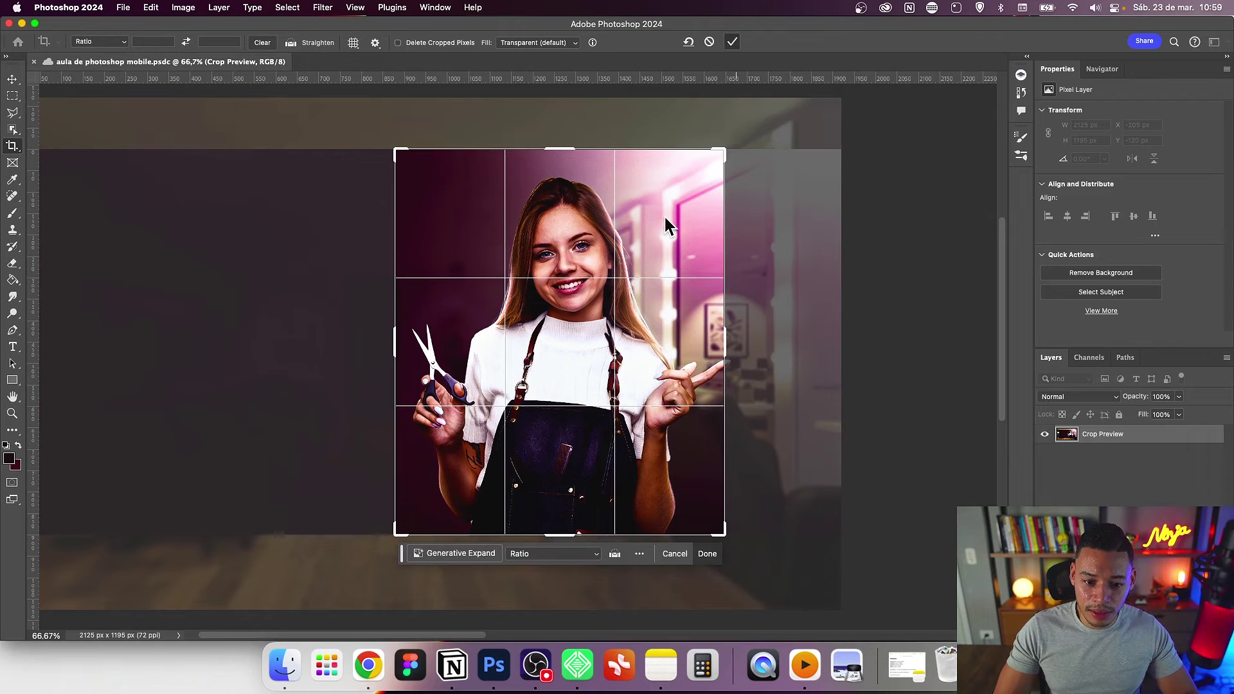
key("Return")
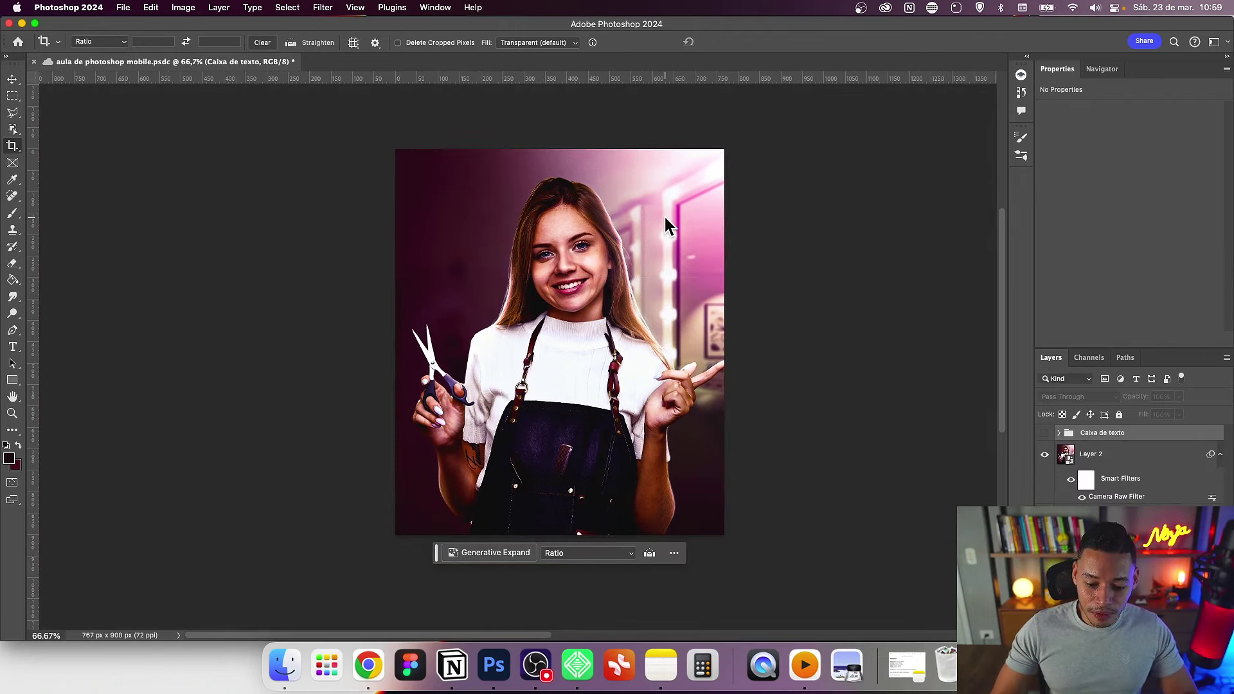
left_click(661, 665)
Step: Check the 767 px Mobile width and copy the Awesome Screenshot capture
left_click(546, 421)
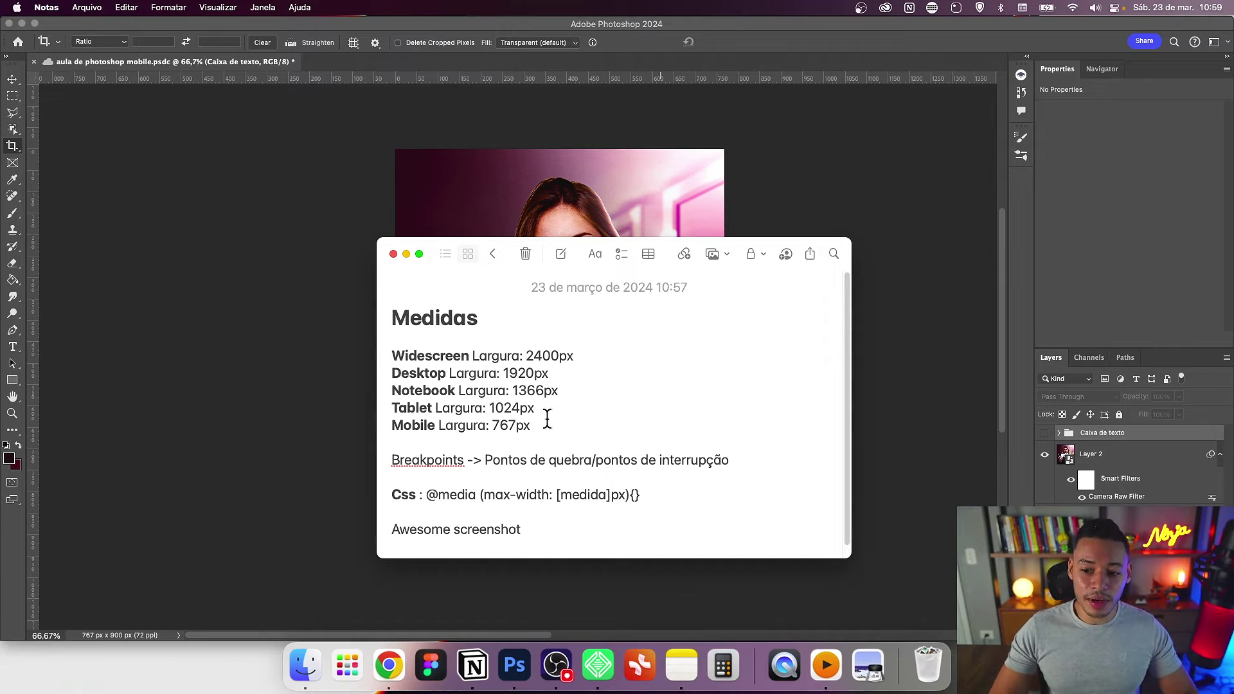
left_click(1018, 276)
left_click(389, 665)
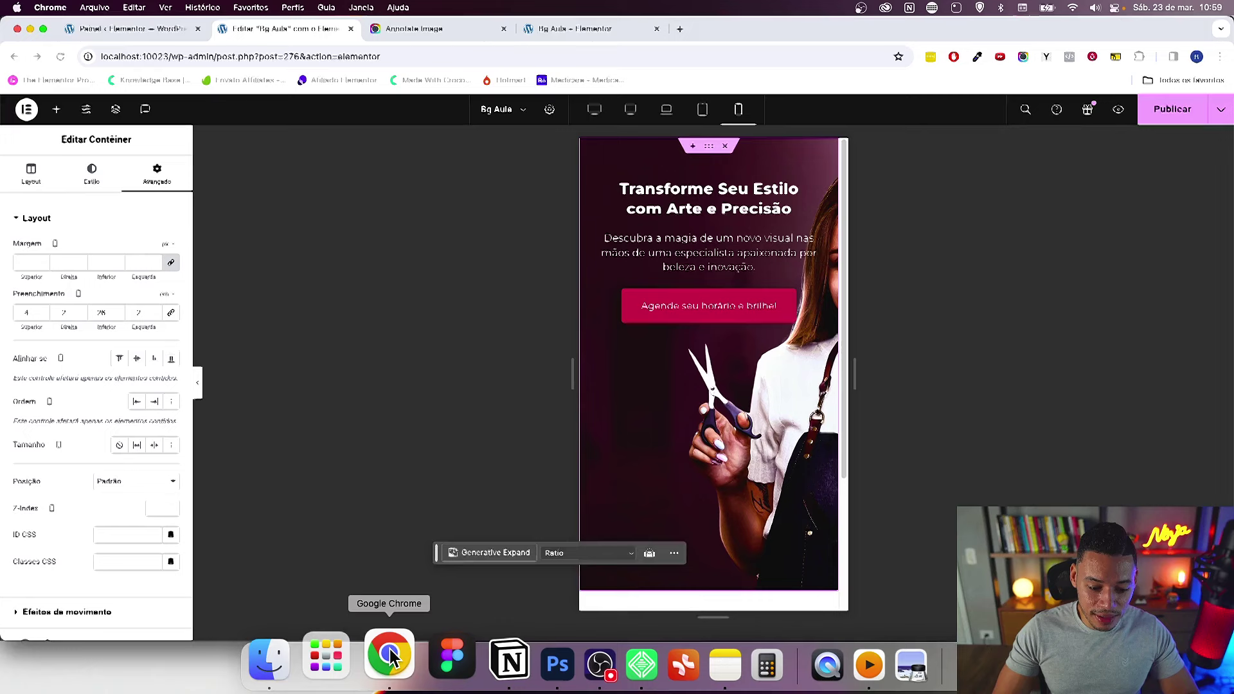
left_click(475, 28)
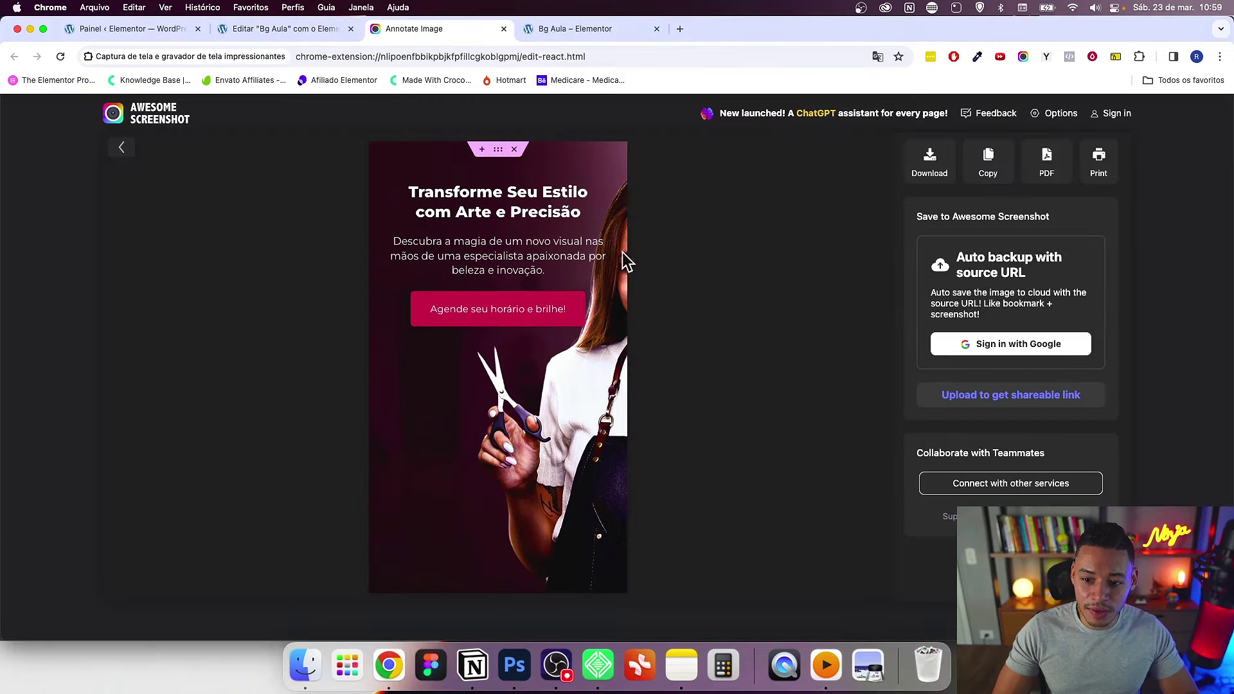
left_click(988, 161)
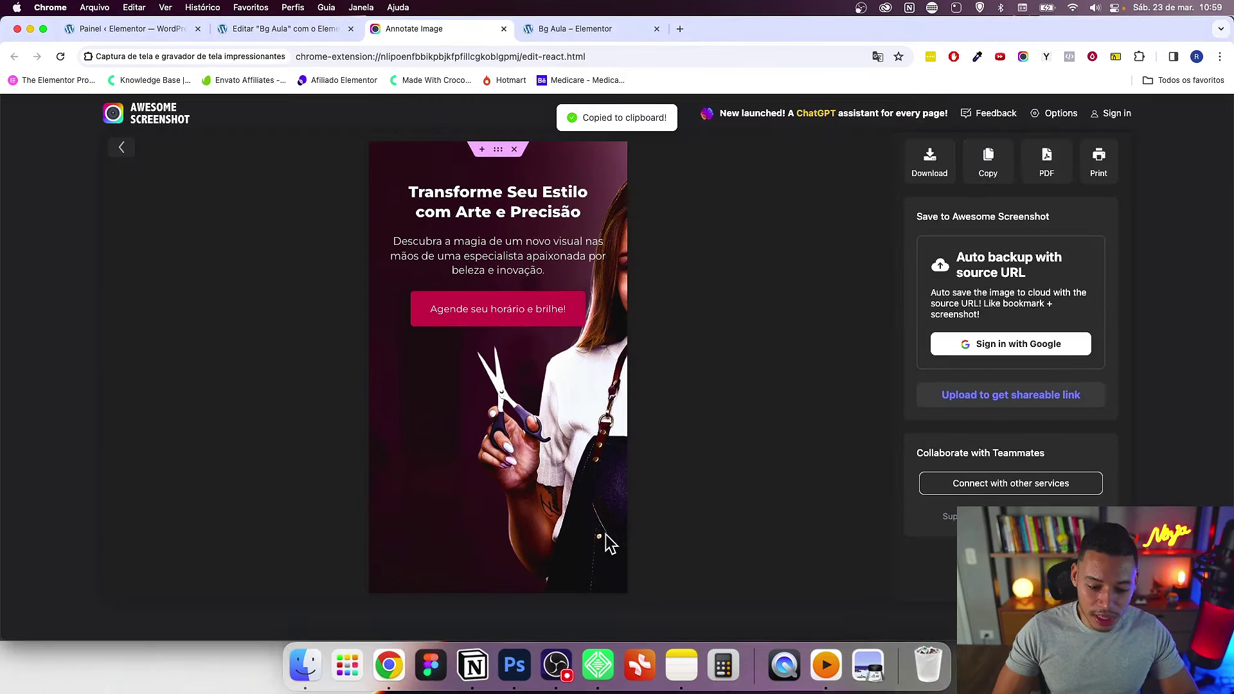
left_click(514, 665)
Step: Paste the capture into Photoshop as a new layer named 'Print Mobile'
key("super+v")
left_click(739, 394)
double_click(1091, 438)
type("Print Mobile")
key("Return")
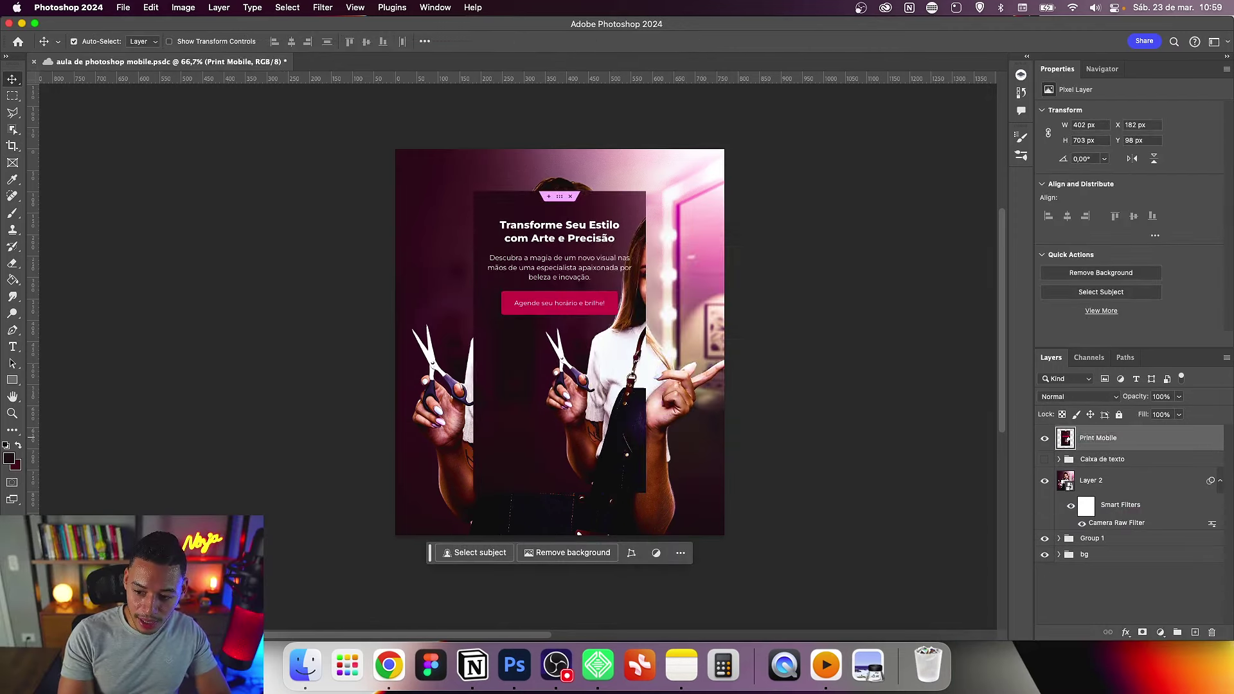
Step: Convert the Print Mobile layer to a smart object, undoing a trial move
right_click(1109, 438)
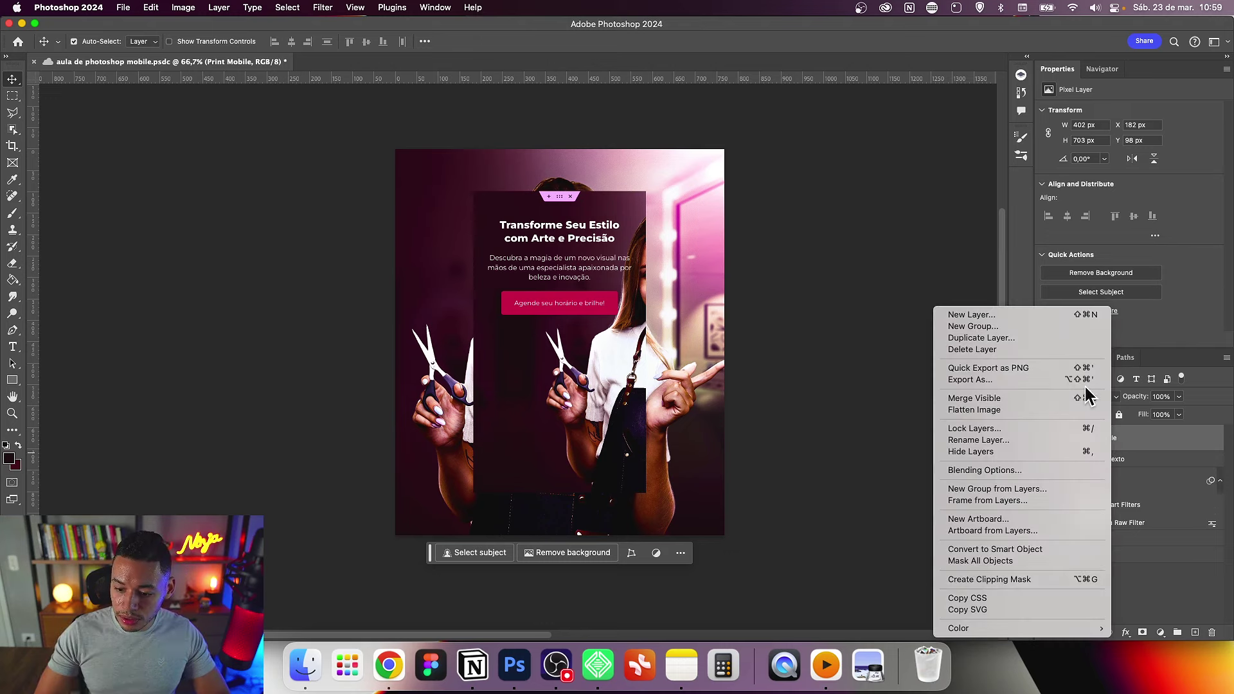
left_click(1036, 549)
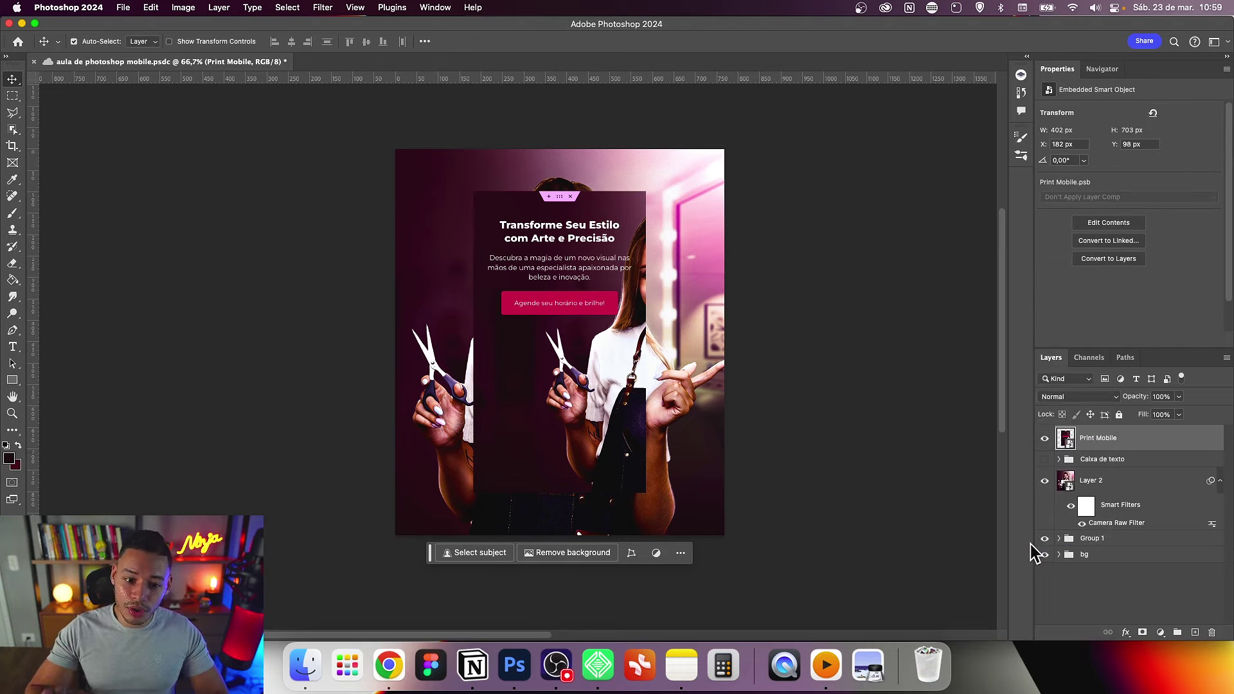
left_click_drag(545, 385, 468, 341)
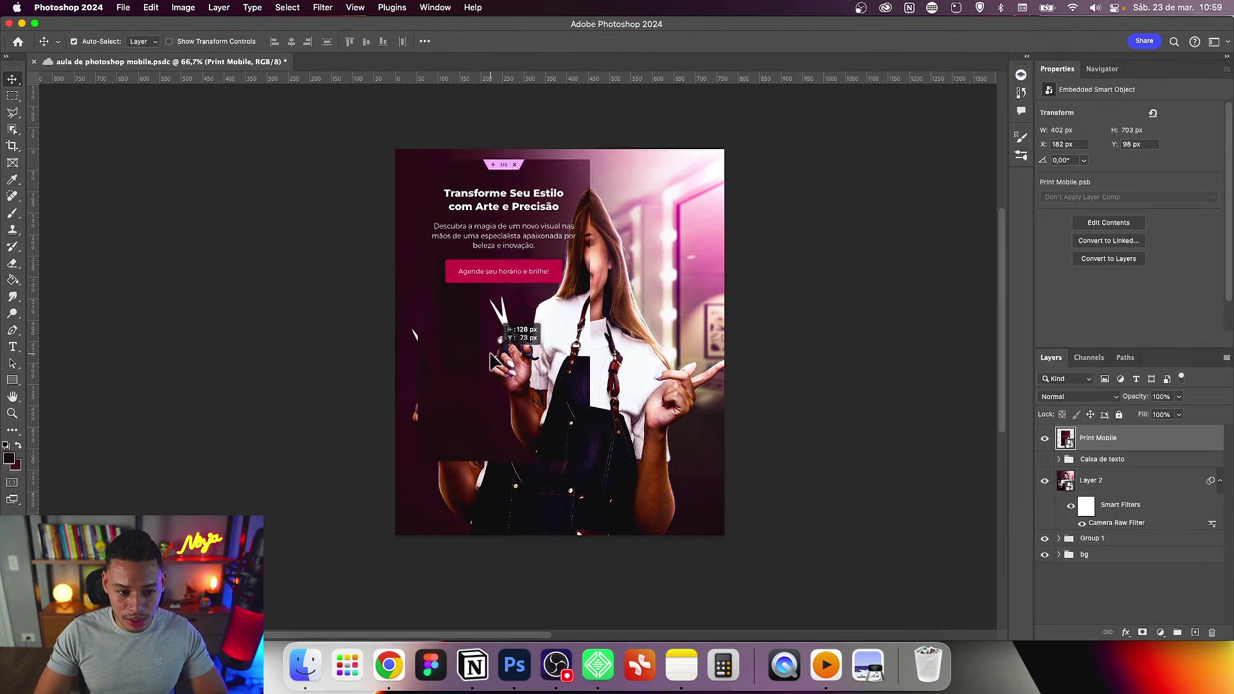
key("ctrl+z")
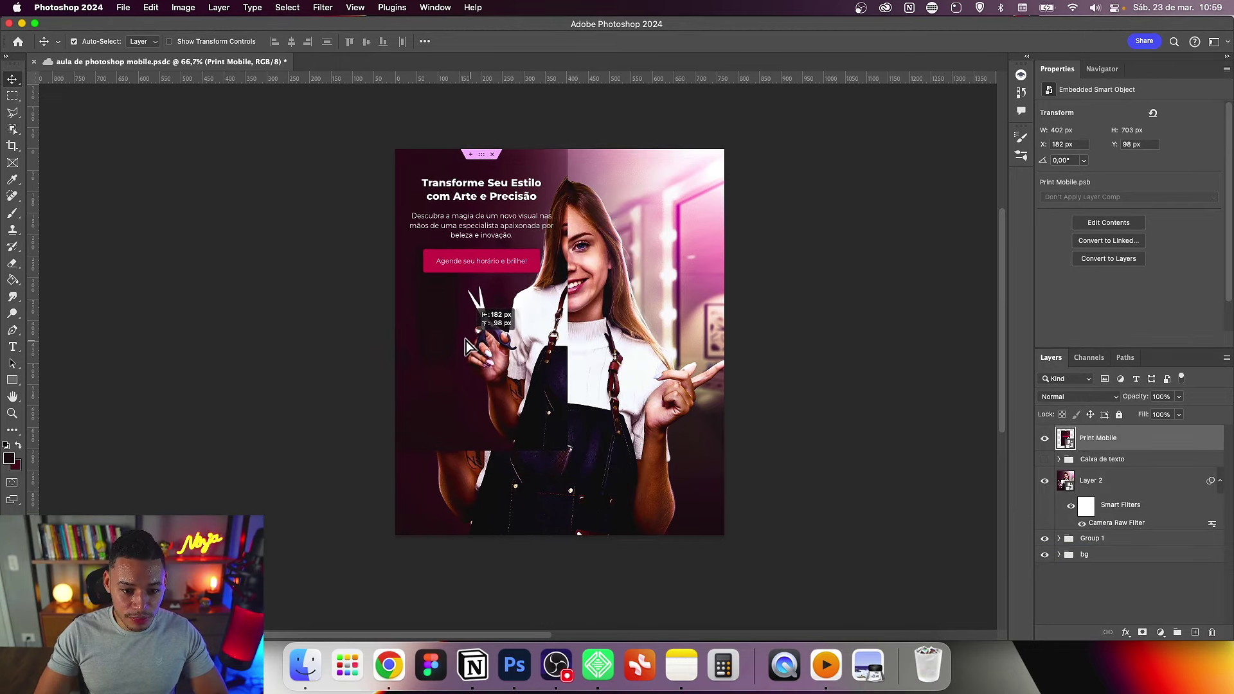
Step: Scale the Print Mobile screenshot to 768 × 1343 px and hide the Caixa de texto group
key("ctrl+minus")
key("ctrl+t")
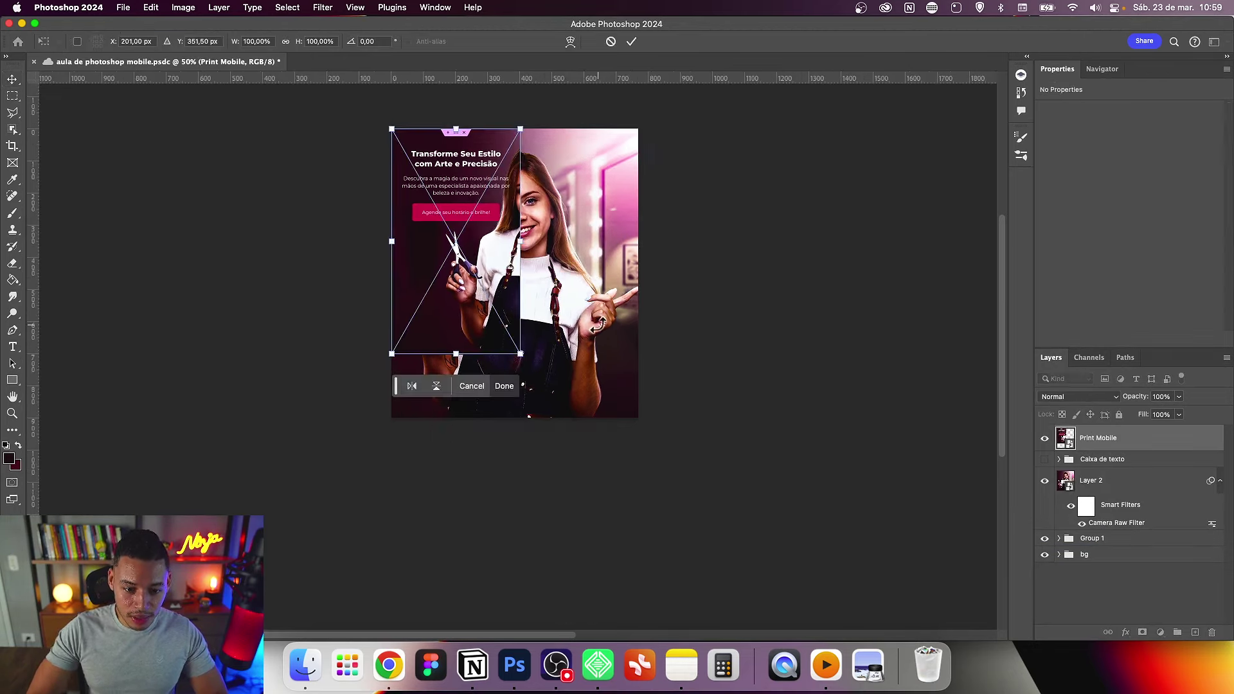
left_click_drag(518, 354, 633, 547)
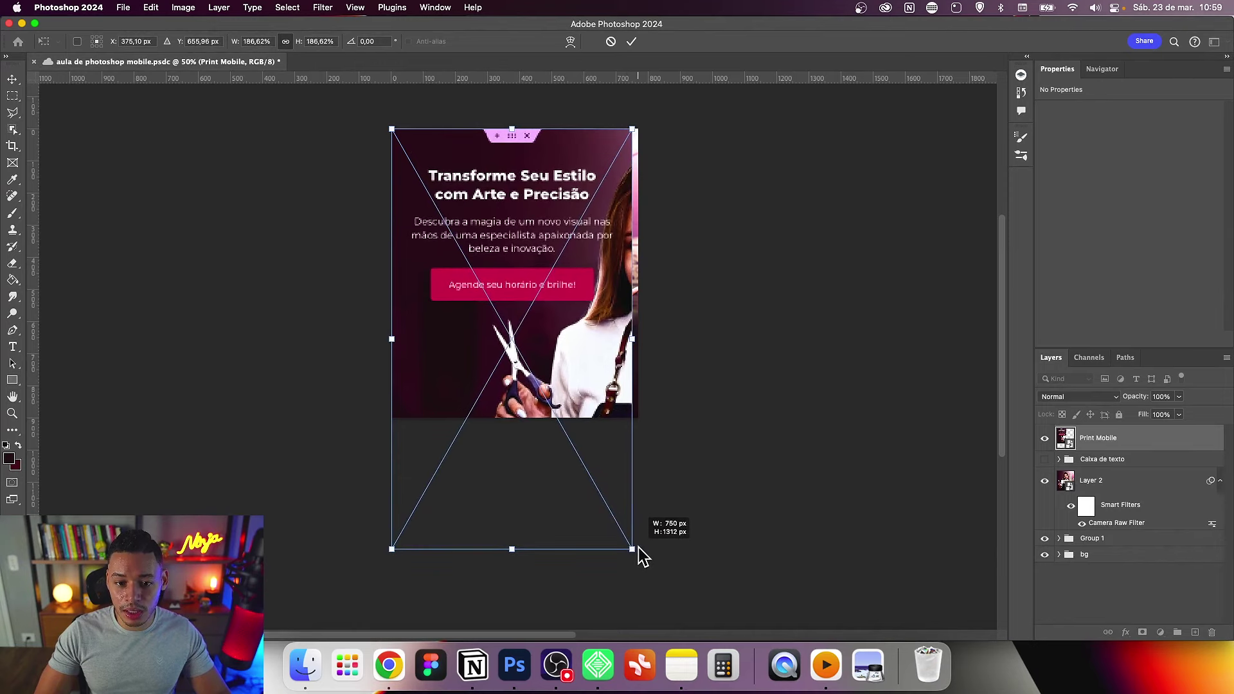
left_click_drag(635, 551, 650, 566)
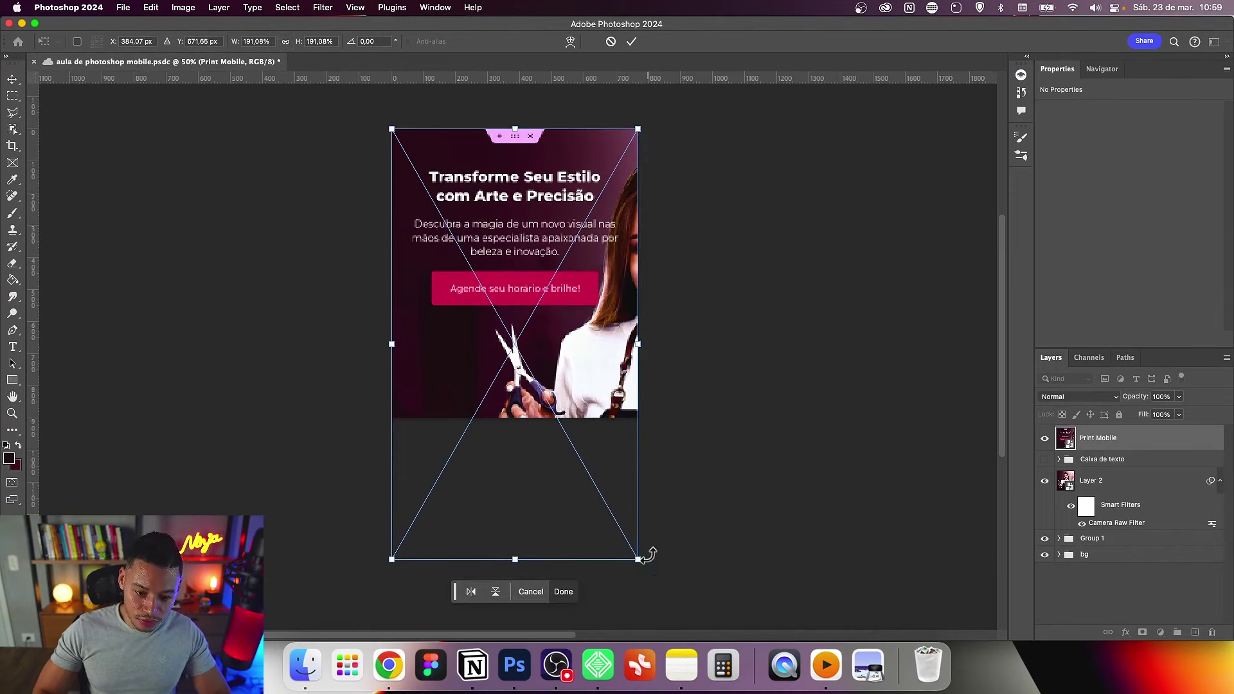
key("Return")
left_click_drag(774, 457, 800, 436)
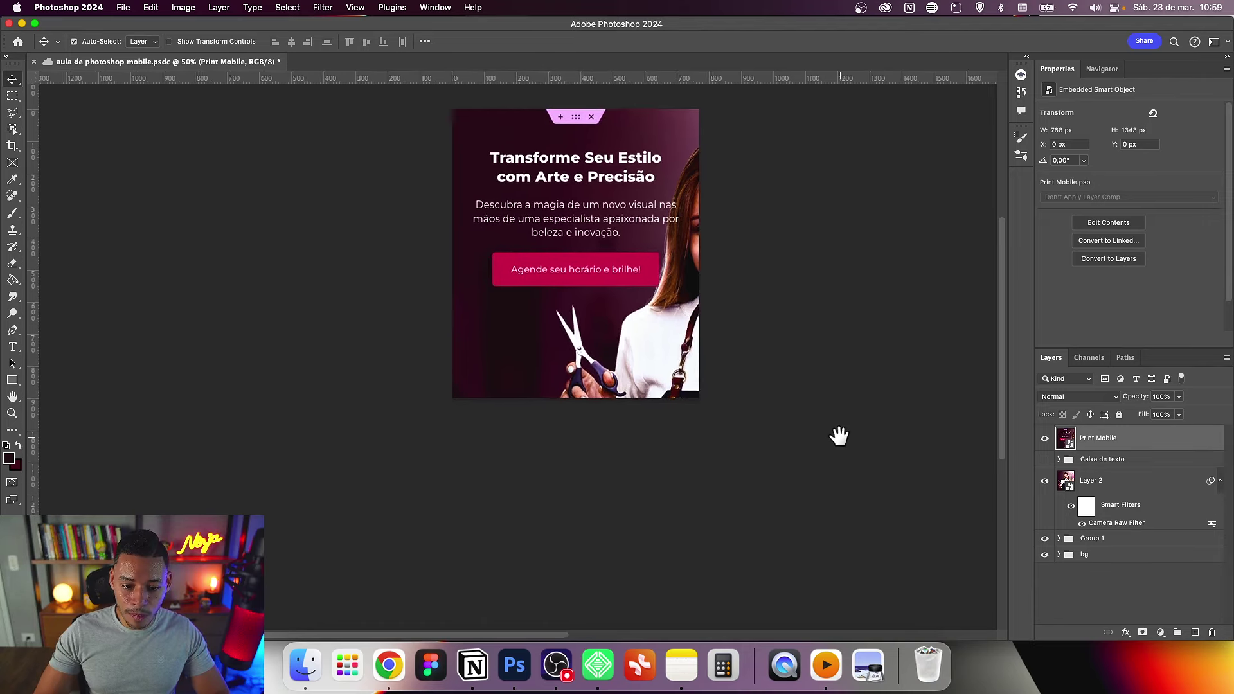
left_click(1044, 459)
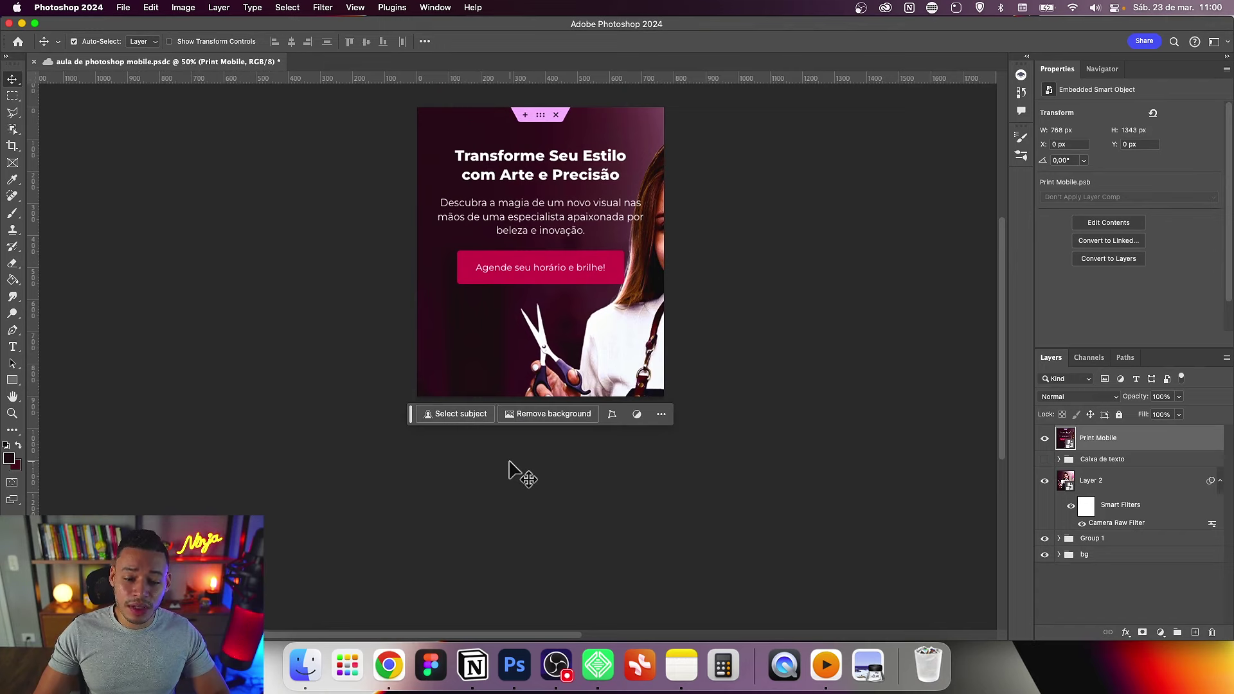
Step: Crop-extend the canvas downward to about 1345 px to fit the screenshot
key("c")
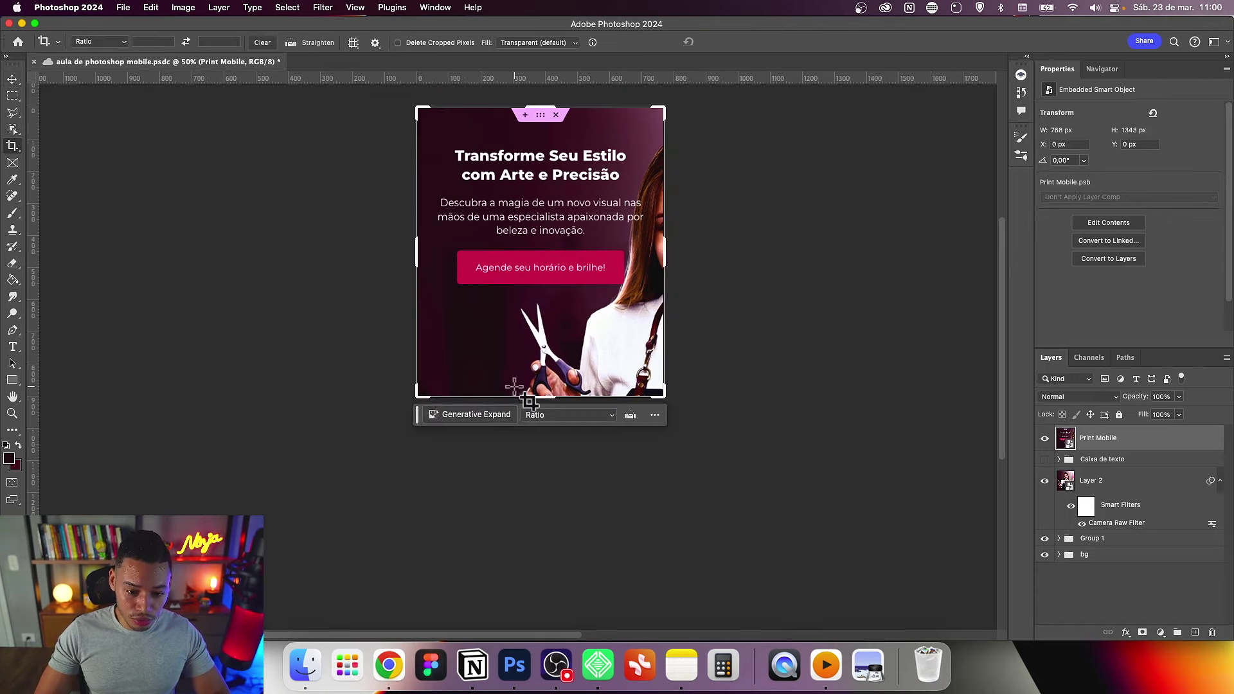
left_click_drag(539, 397, 543, 483)
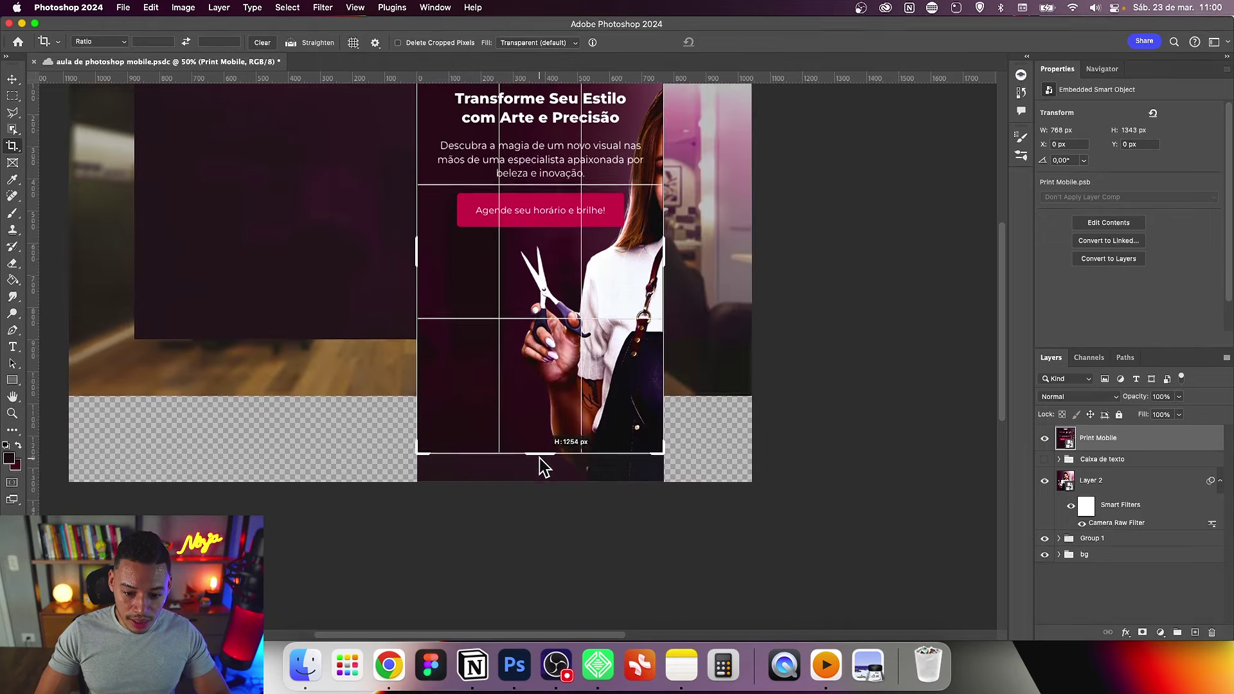
left_click_drag(543, 484, 539, 480)
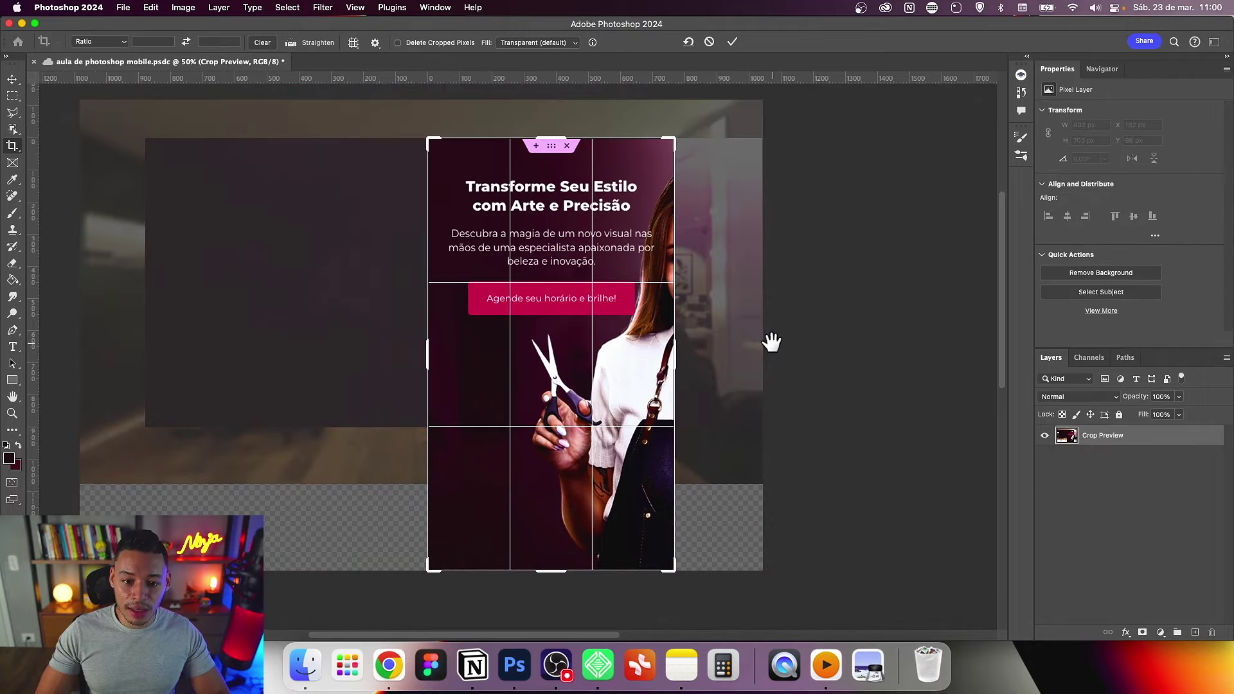
key("Return")
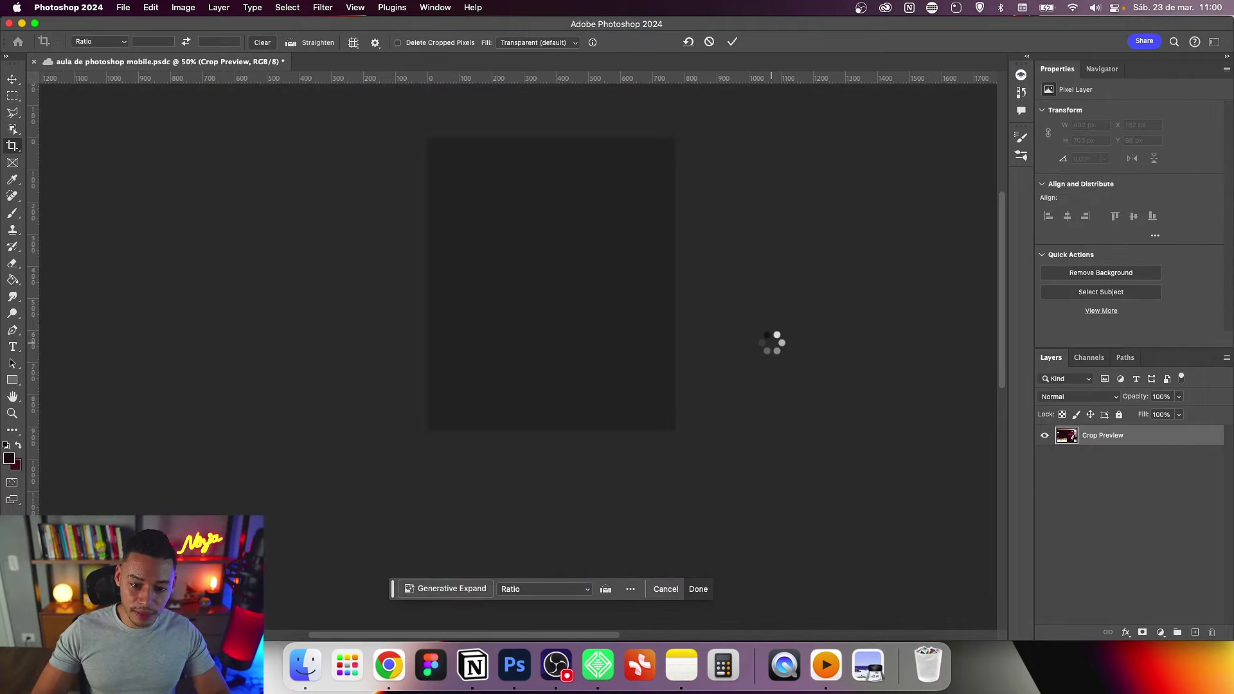
key("v")
Step: Re-crop the canvas bottom edge to 1342 px height and zoom out to the whole document
key("c")
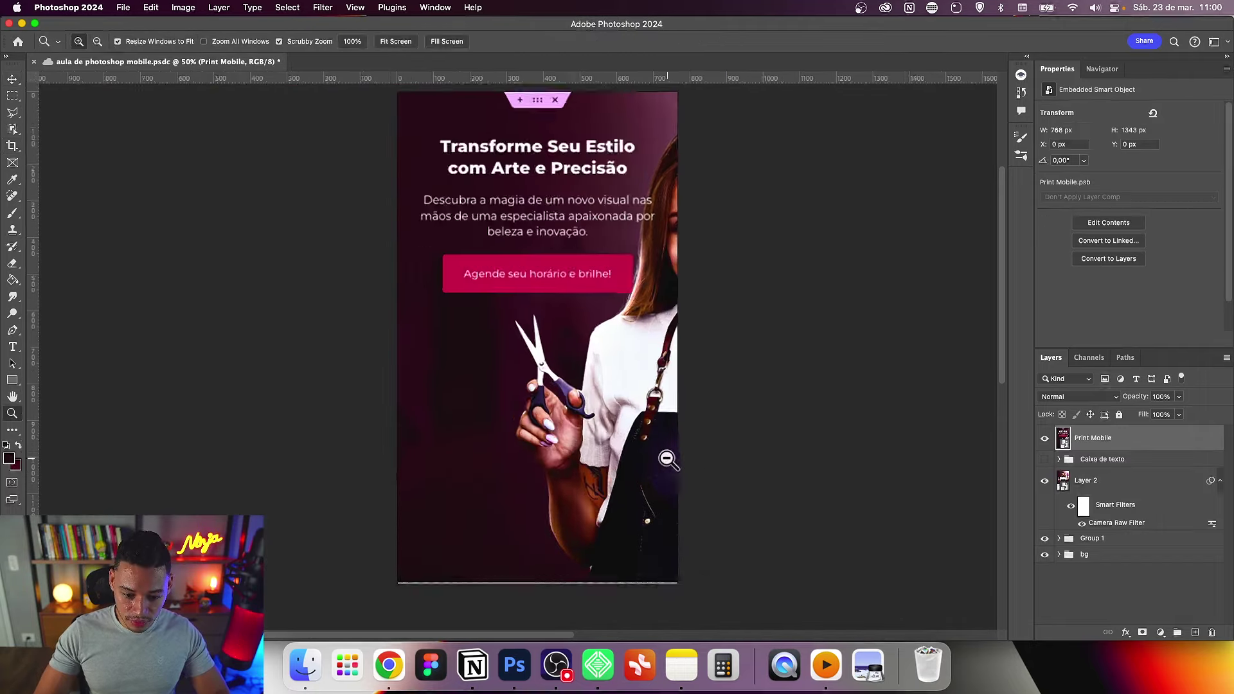
scroll(681, 449, "up", 10)
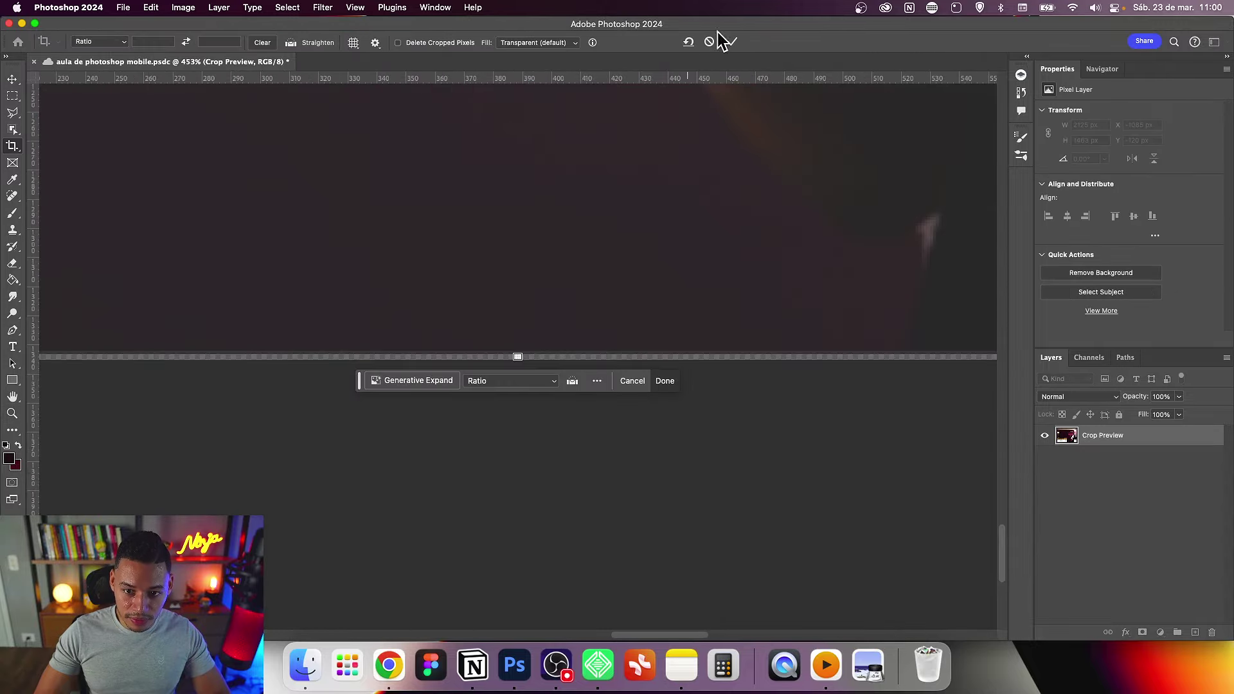
left_click(709, 42)
left_click_drag(579, 464, 579, 464)
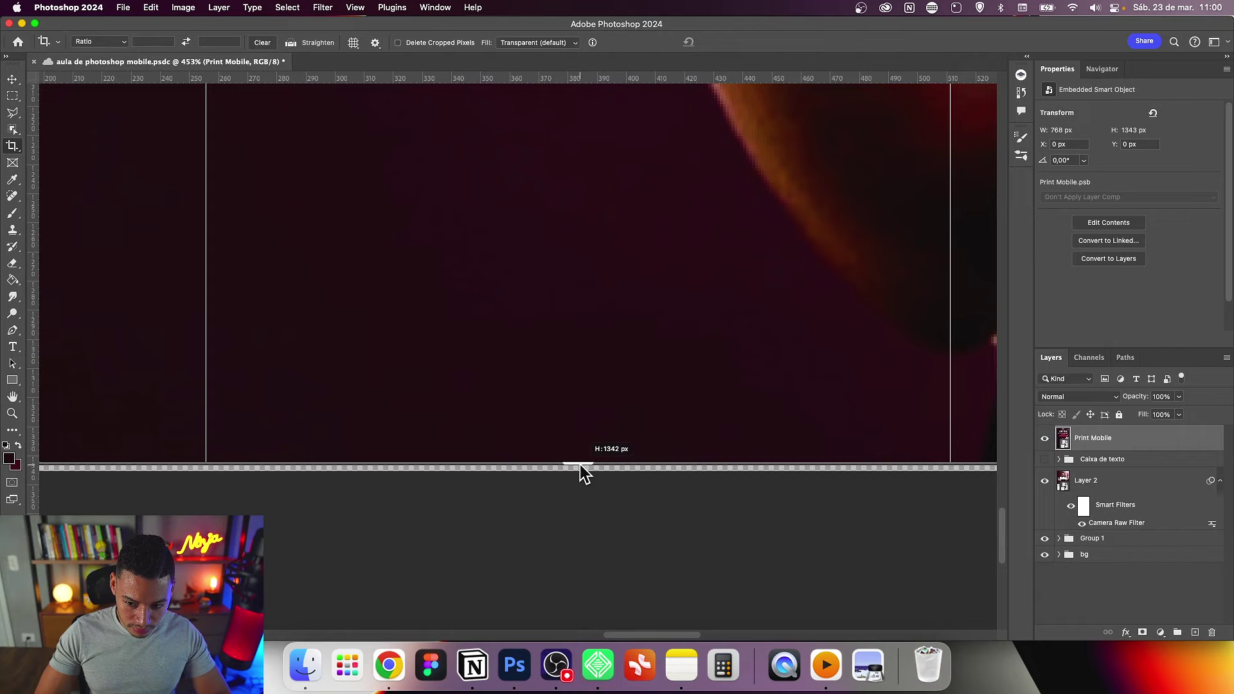
left_click_drag(581, 473, 577, 464)
key("Return")
key("z")
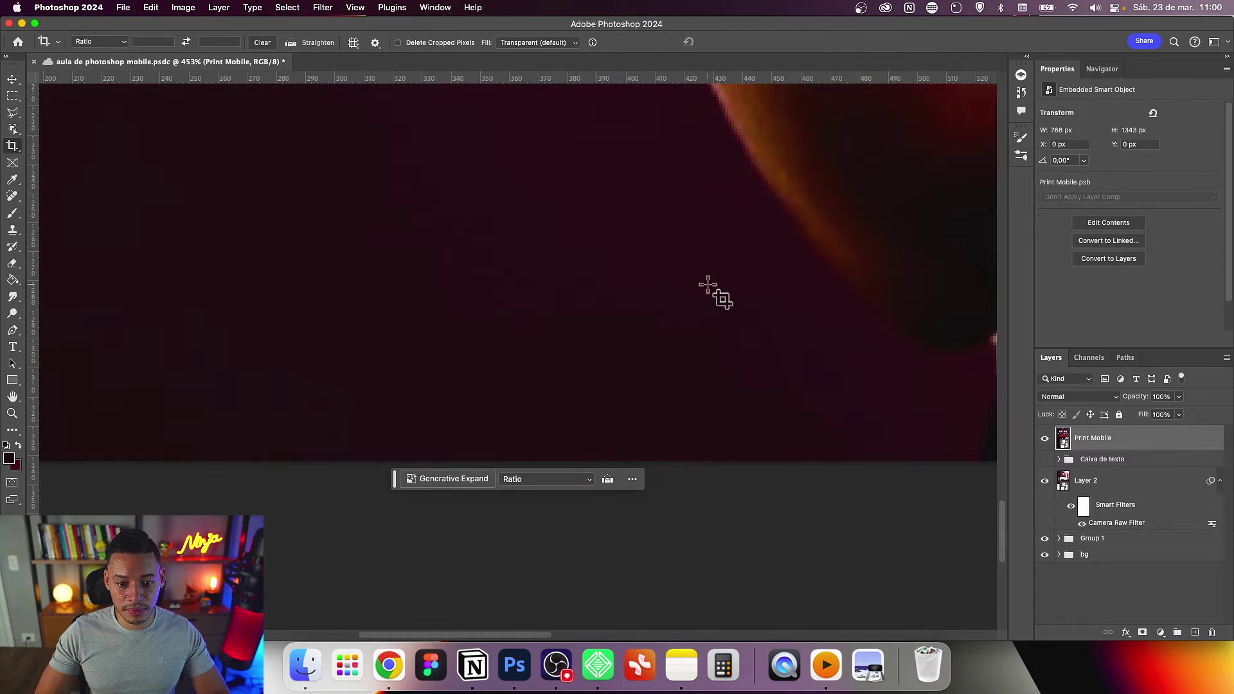
left_click_drag(715, 289, 829, 315)
key("v")
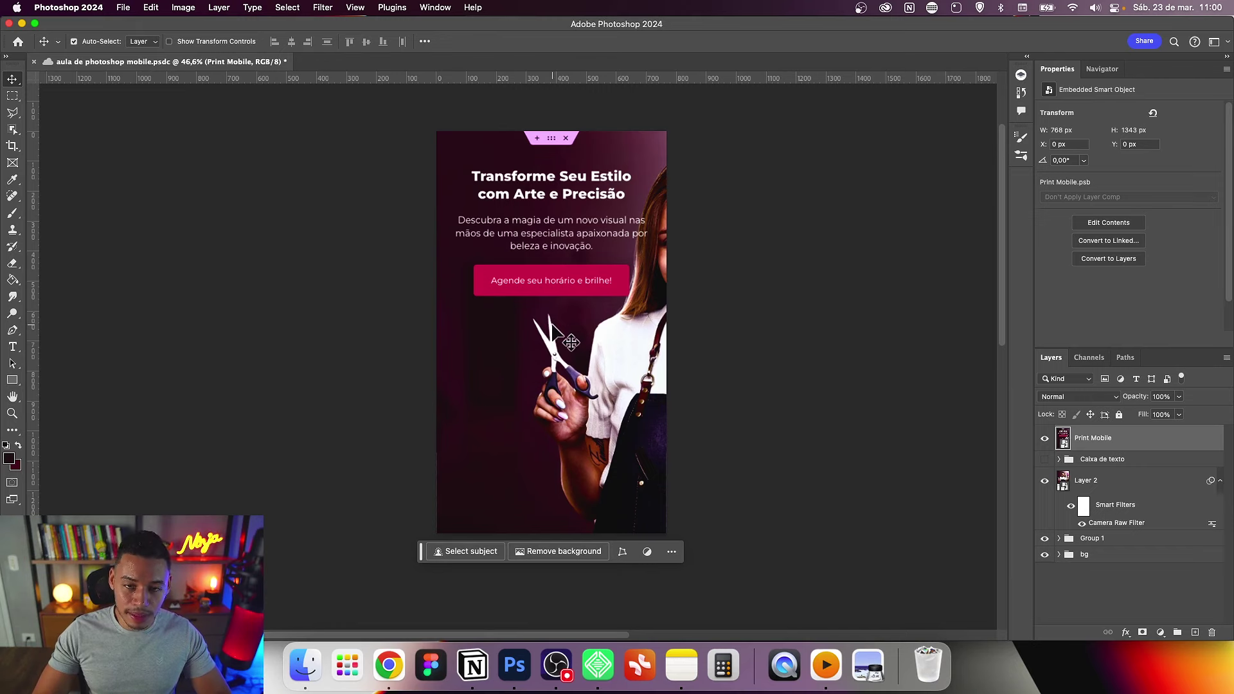
Step: Pull a horizontal guide onto the canvas and drag a stray vertical guide off
scroll(690, 263, "down", 1)
scroll(690, 264, "up", 2)
scroll(690, 264, "right", 2)
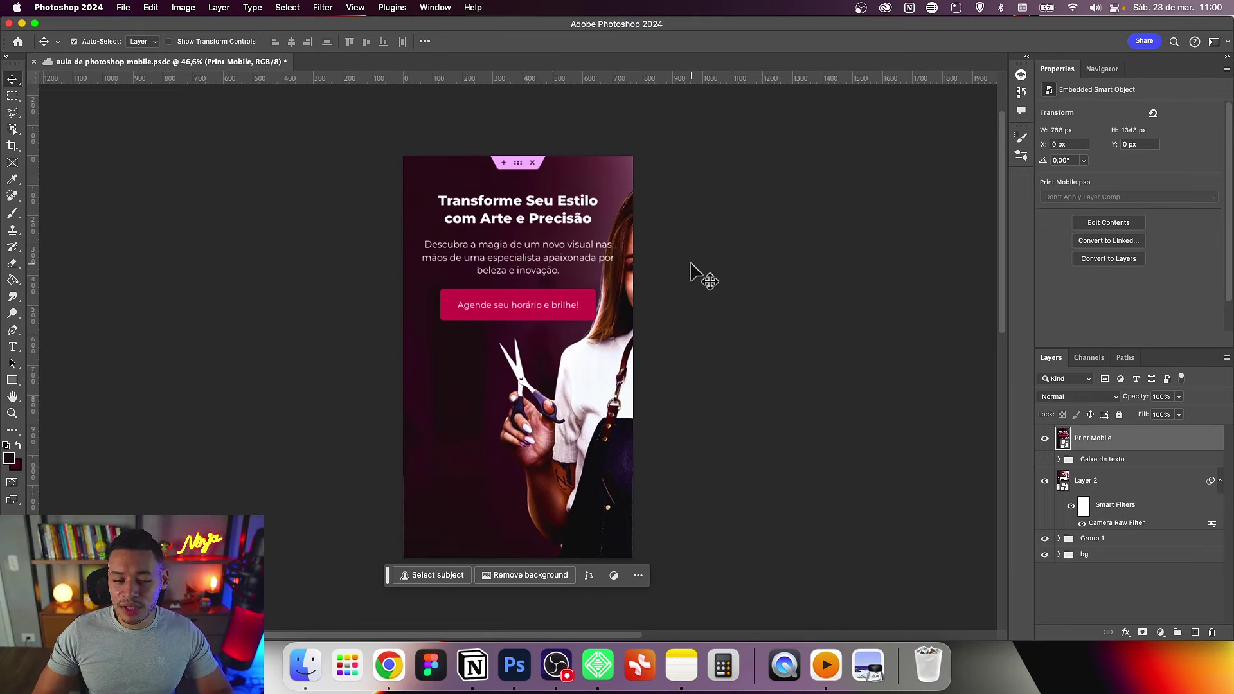
mouse_move(686, 79)
left_mouse_down()
mouse_move(643, 308)
mouse_move(659, 329)
left_mouse_up()
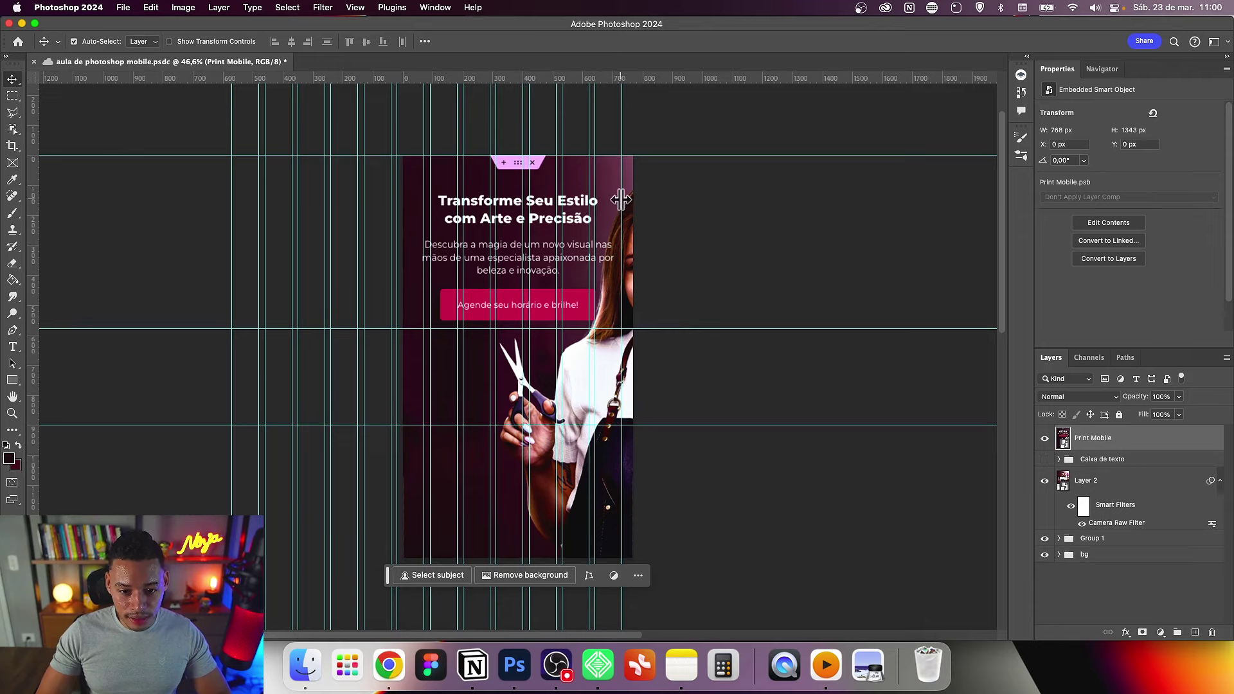
mouse_move(530, 212)
left_mouse_down()
mouse_move(77, 200)
mouse_move(292, 224)
left_mouse_up()
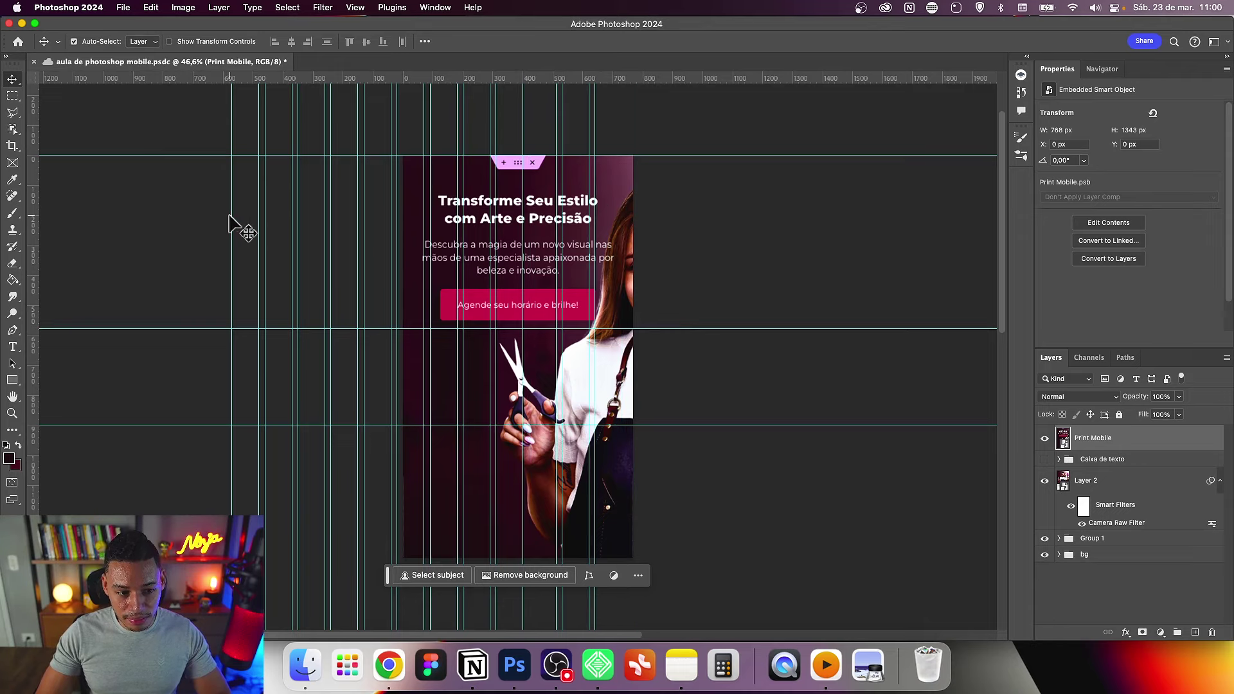
left_click_drag(35, 222, 34, 222)
Step: Clear all guides and place one horizontal guide just below the booking button
left_click(366, 8)
mouse_move(359, 333)
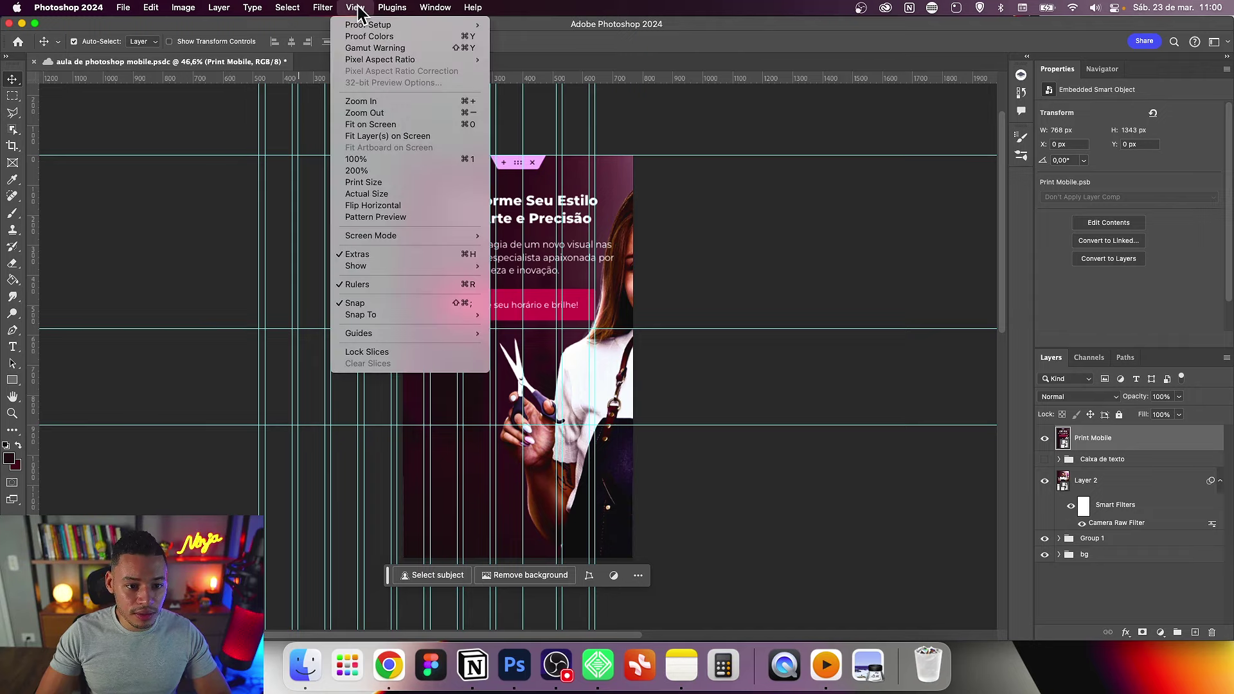
left_click(568, 357)
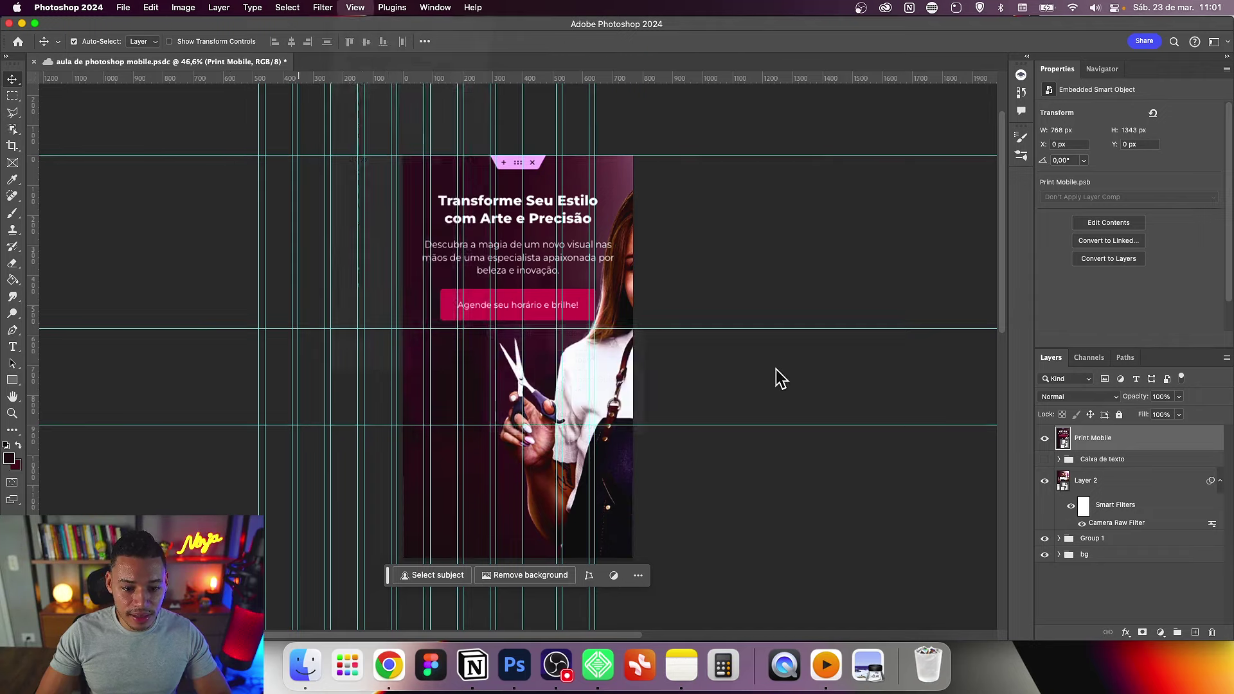
left_click_drag(708, 83, 721, 331)
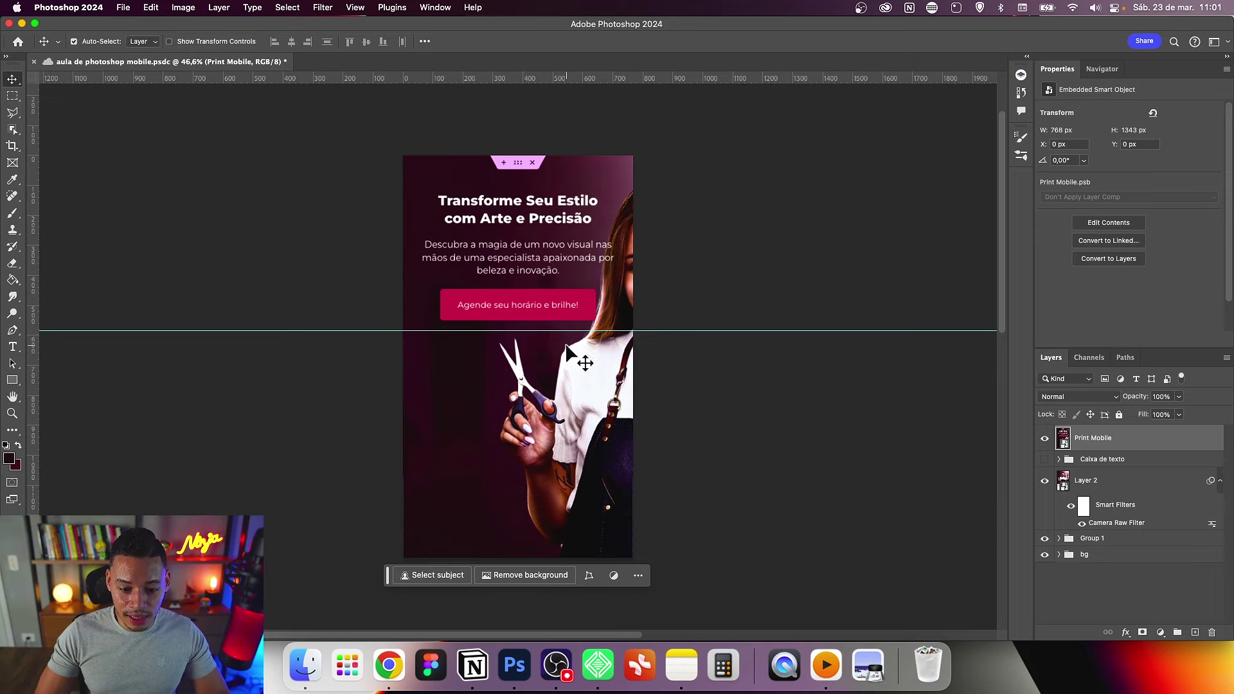
scroll(735, 399, "down", 2)
scroll(735, 399, "left", 2)
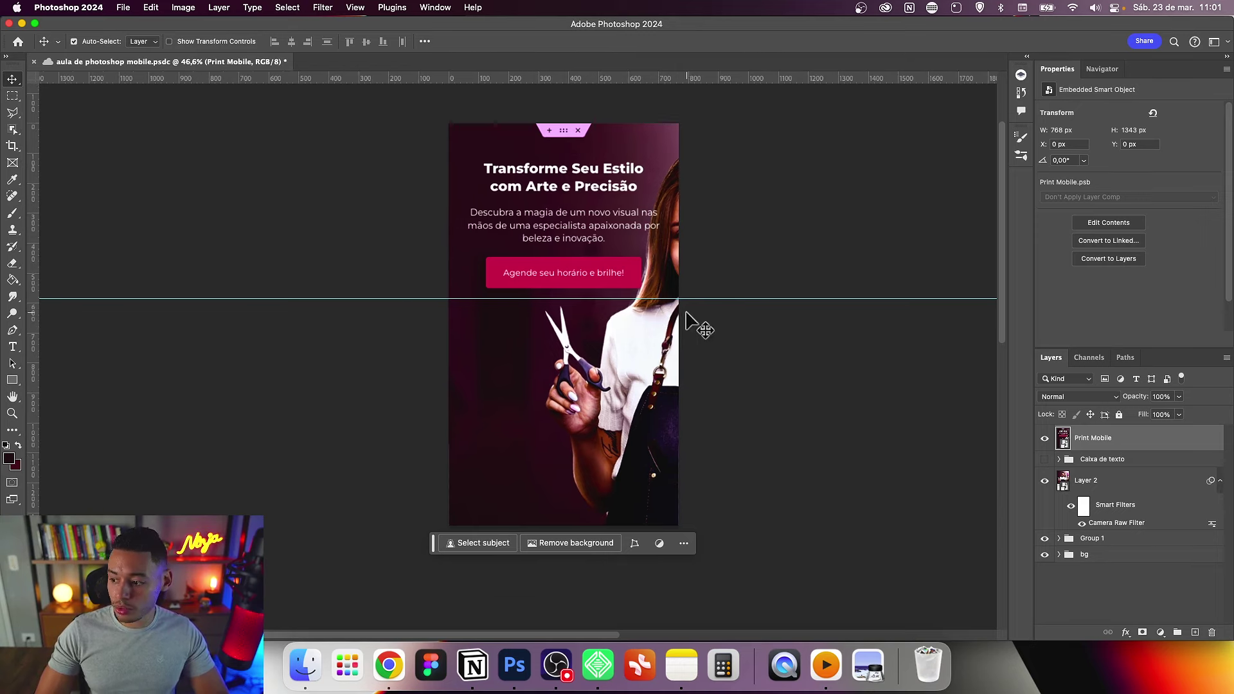
key("super")
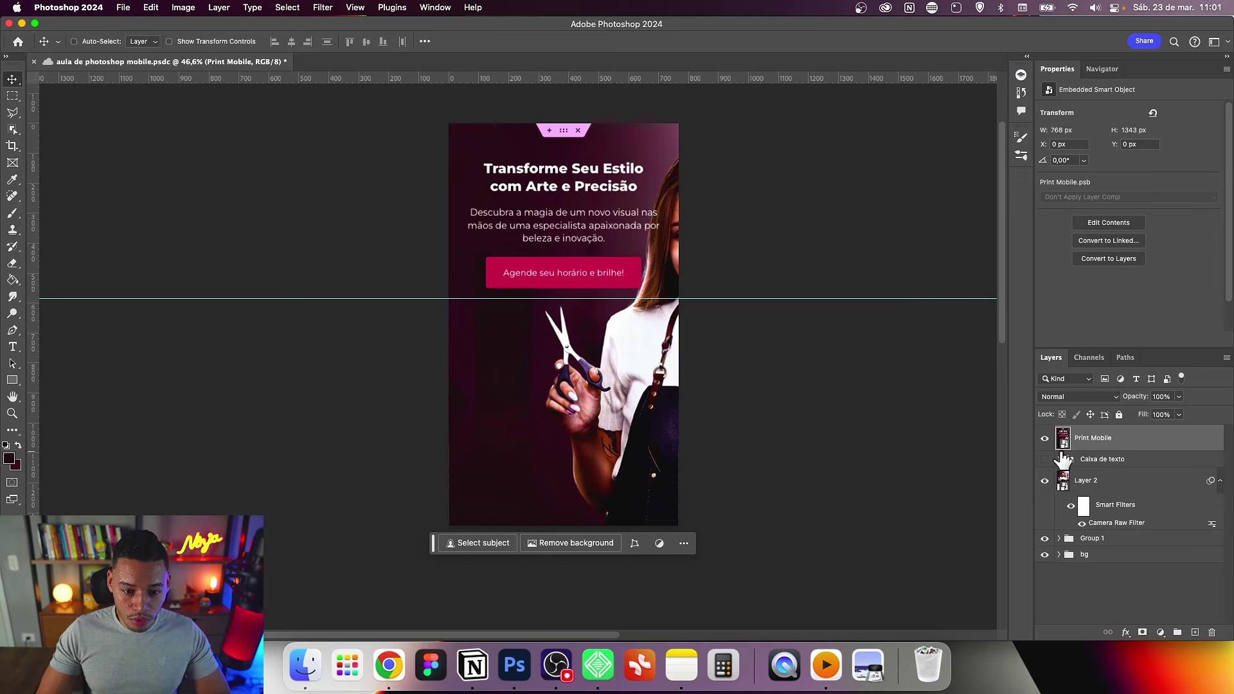
Step: Rename Group 1 to mulher
key("super+semicolon")
key("super+semicolon")
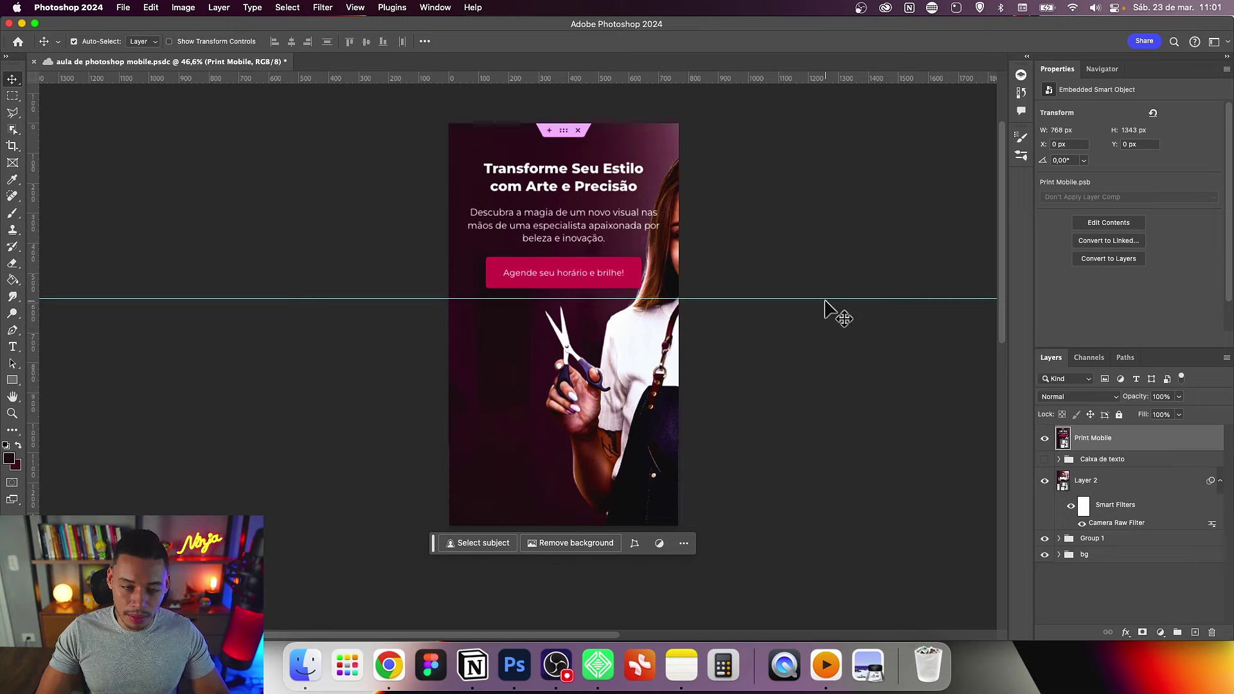
left_click(1087, 490)
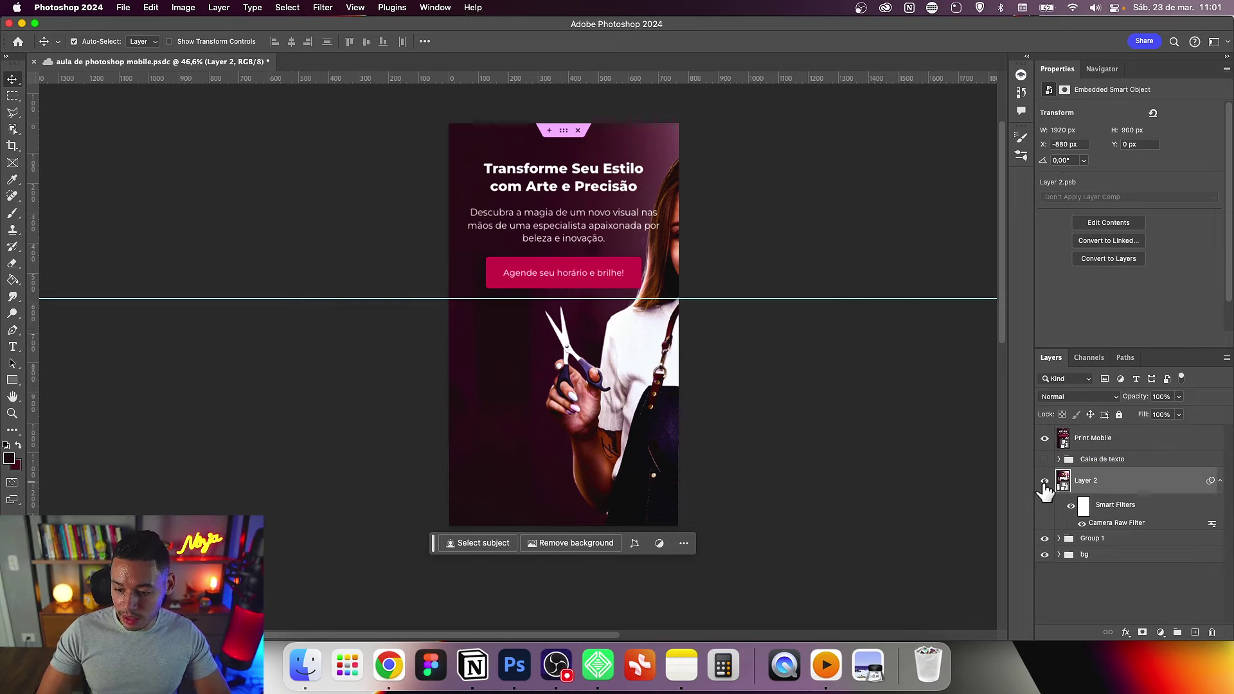
double_click(1092, 540)
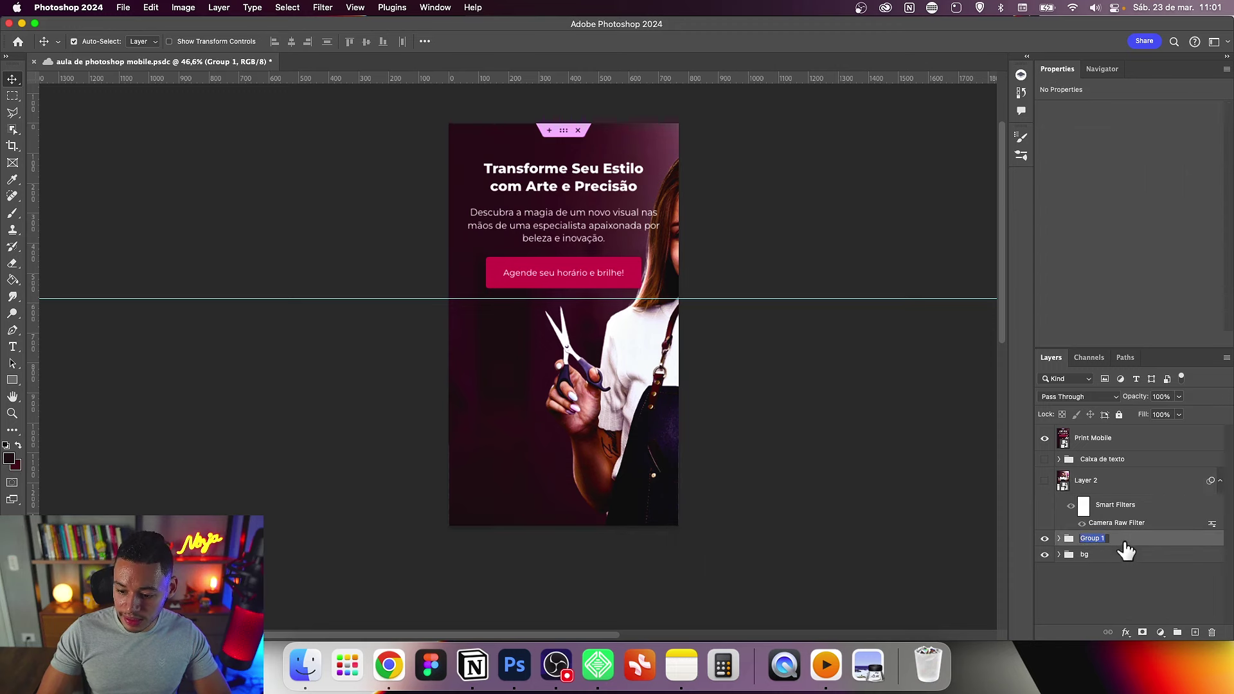
type("m")
type("ulher")
key("Return")
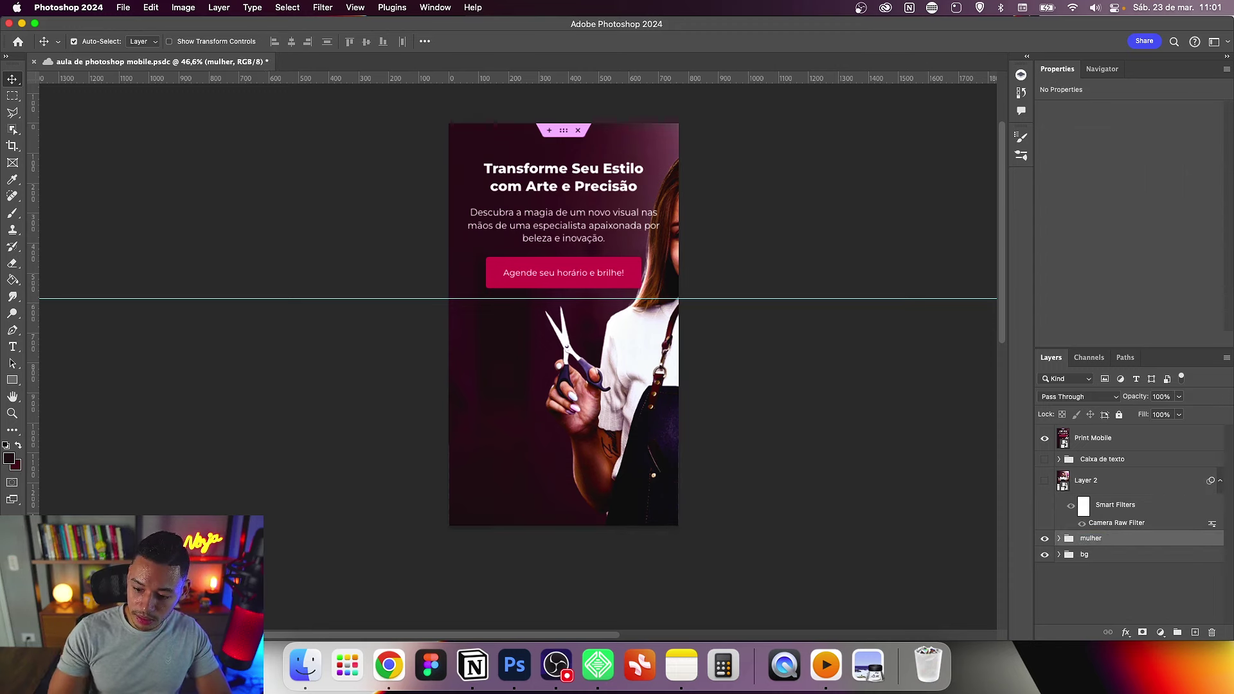
Step: Turn on the Curves 1 and Exposure 1 adjustment layers
left_click(1058, 539)
scroll(1132, 549, "down", 3)
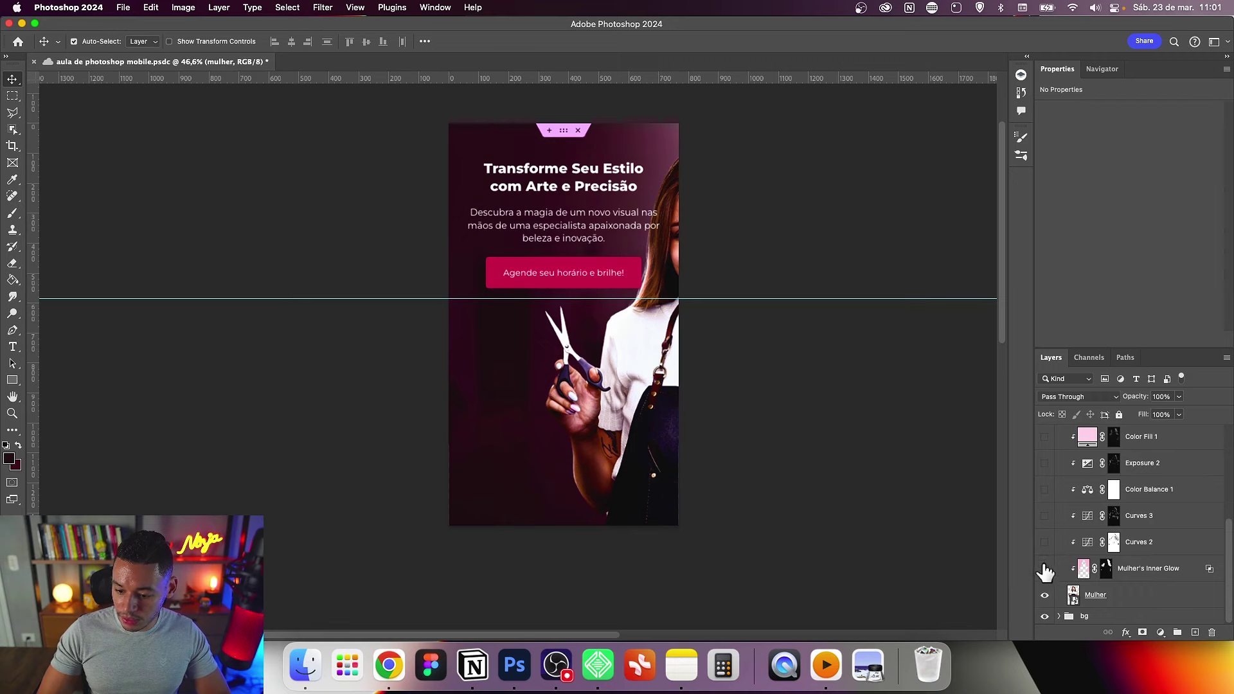
scroll(1050, 526, "up", 3)
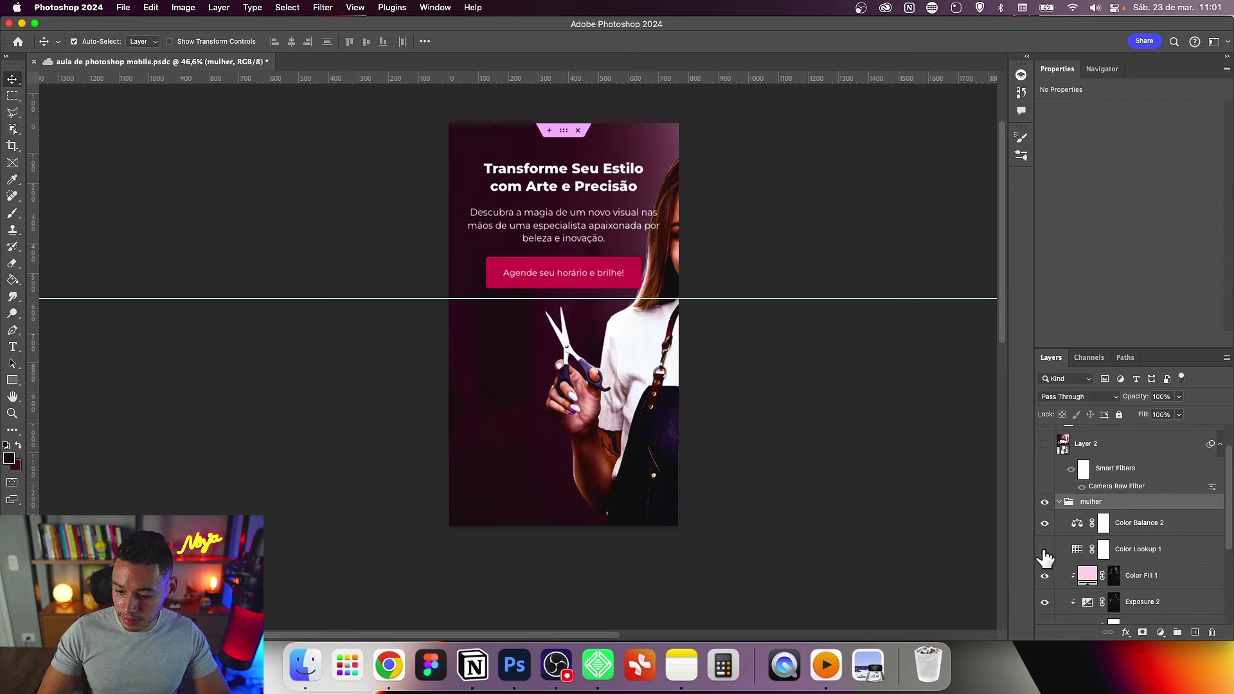
left_click(1059, 501)
scroll(1094, 565, "down", 5)
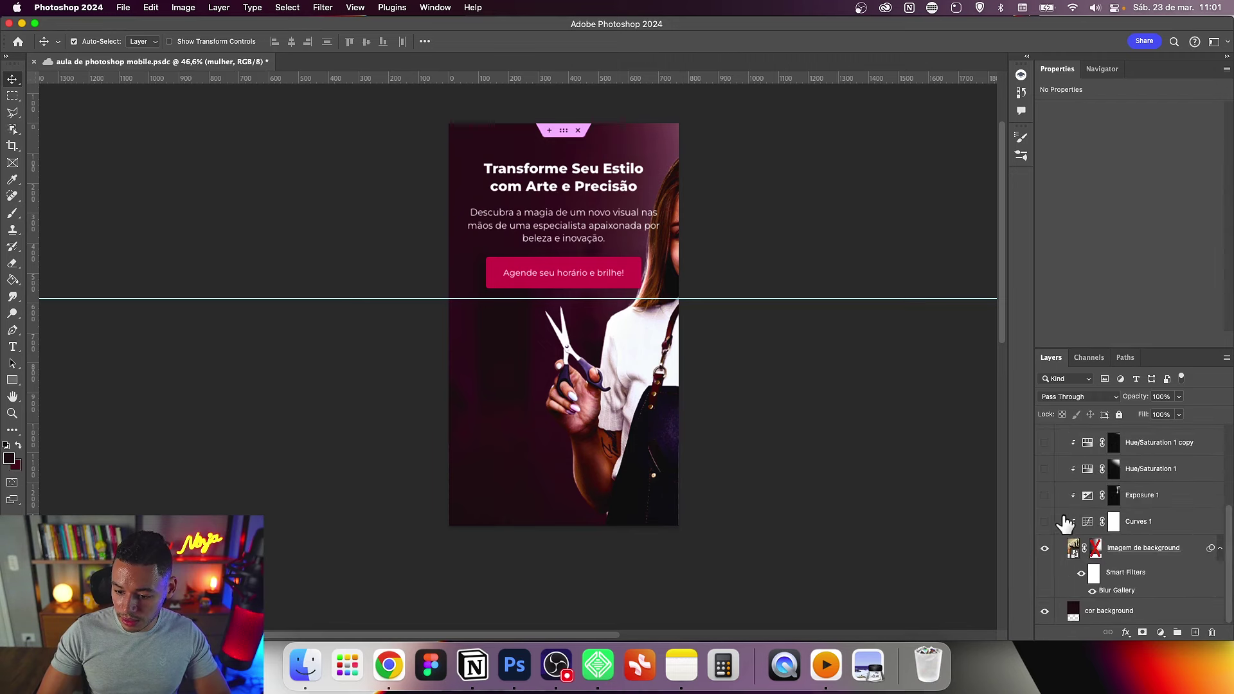
left_click(1095, 548, "shift")
scroll(1054, 501, "up", 1)
left_click(1044, 510)
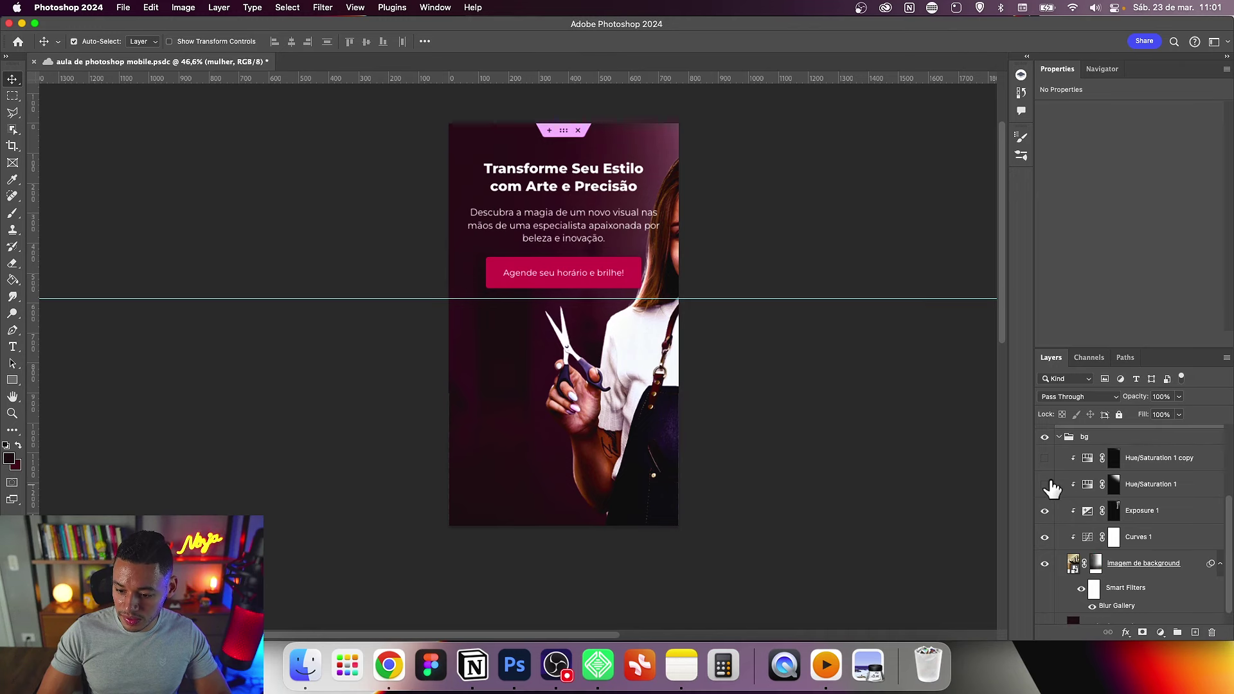
Step: Hide Print Mobile and Layer 2, and select cor background in the bg group
left_click(1057, 438)
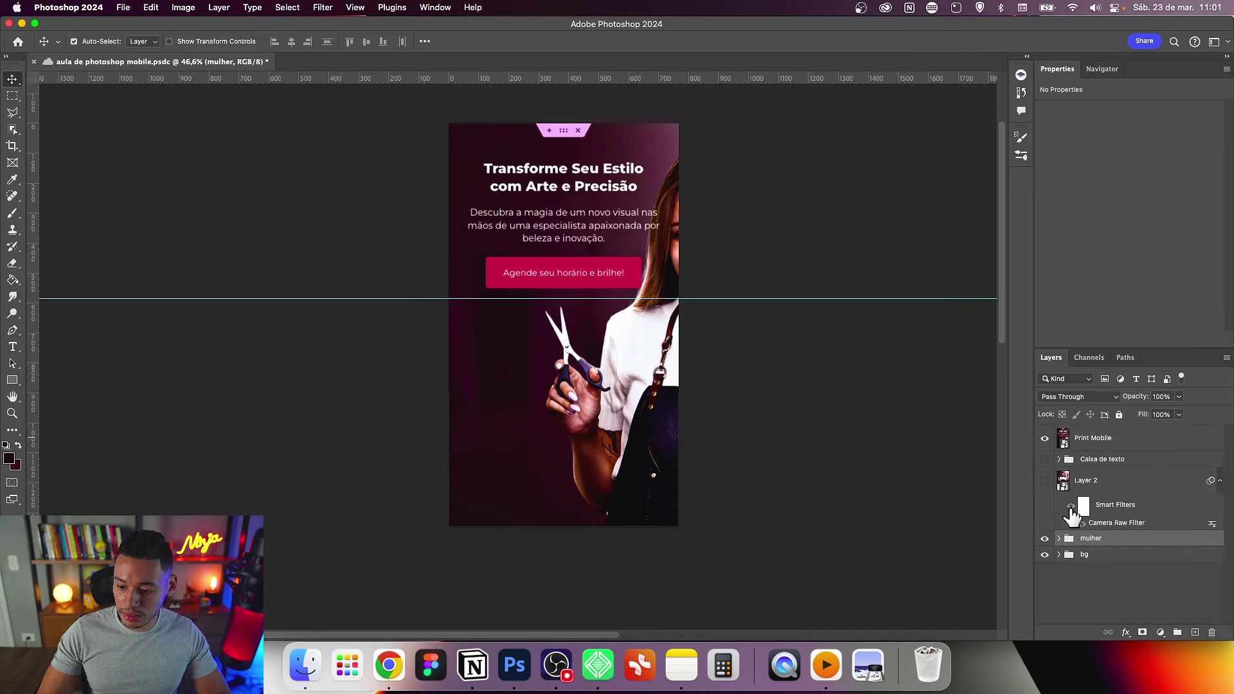
left_click(1045, 540, "alt")
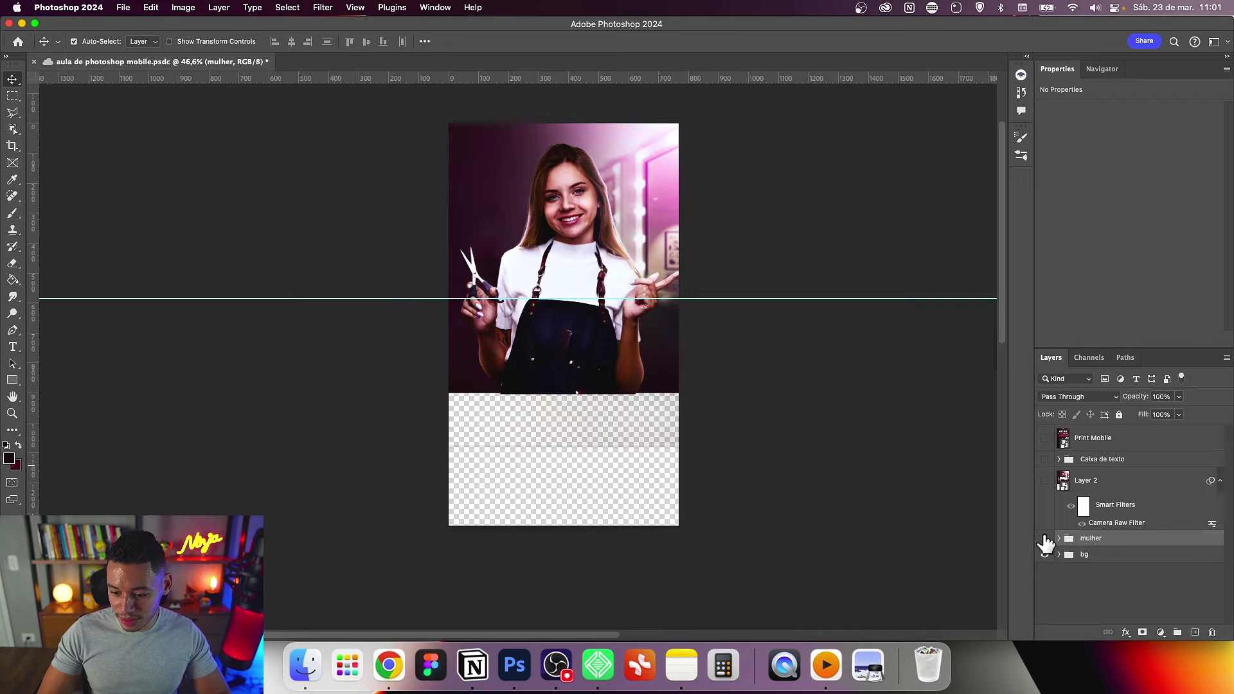
left_click(1045, 551, "alt")
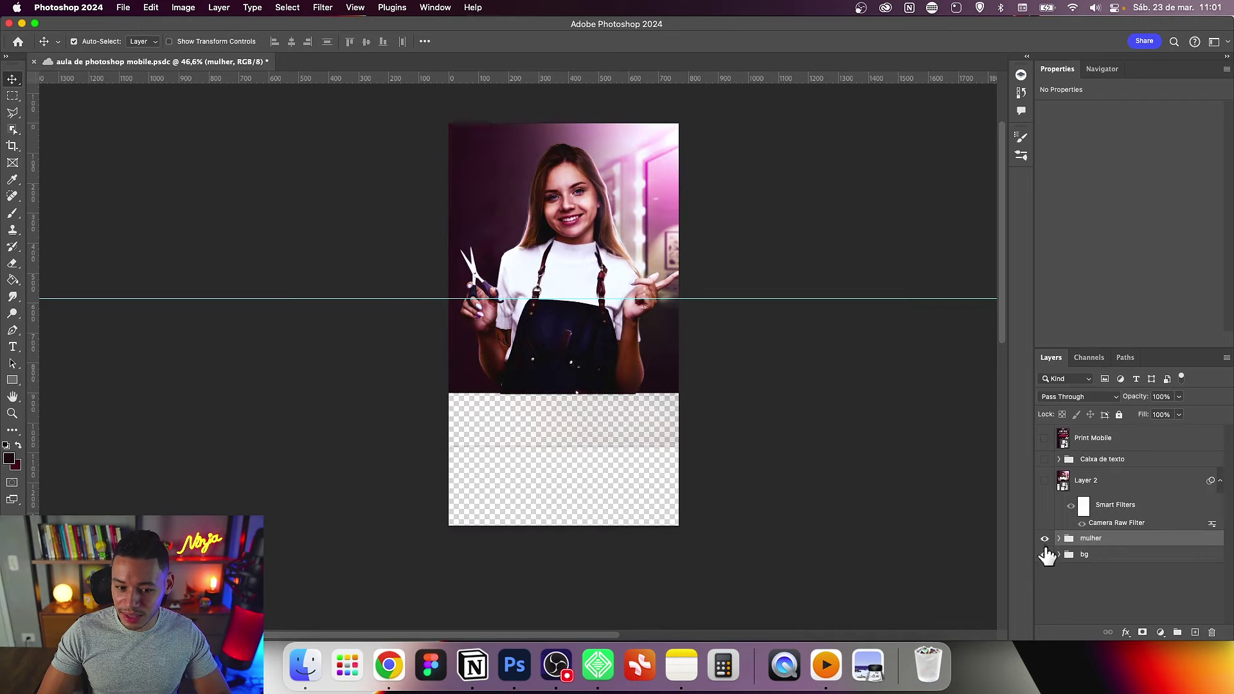
left_click(1058, 554)
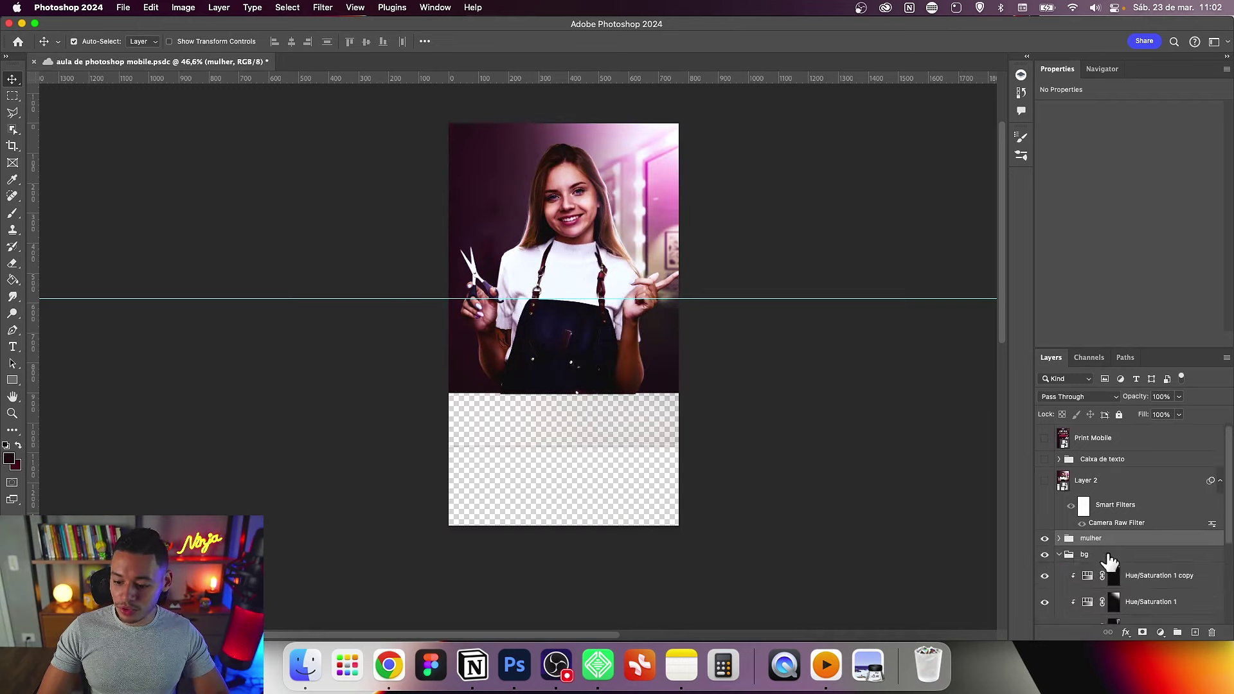
left_click(919, 570)
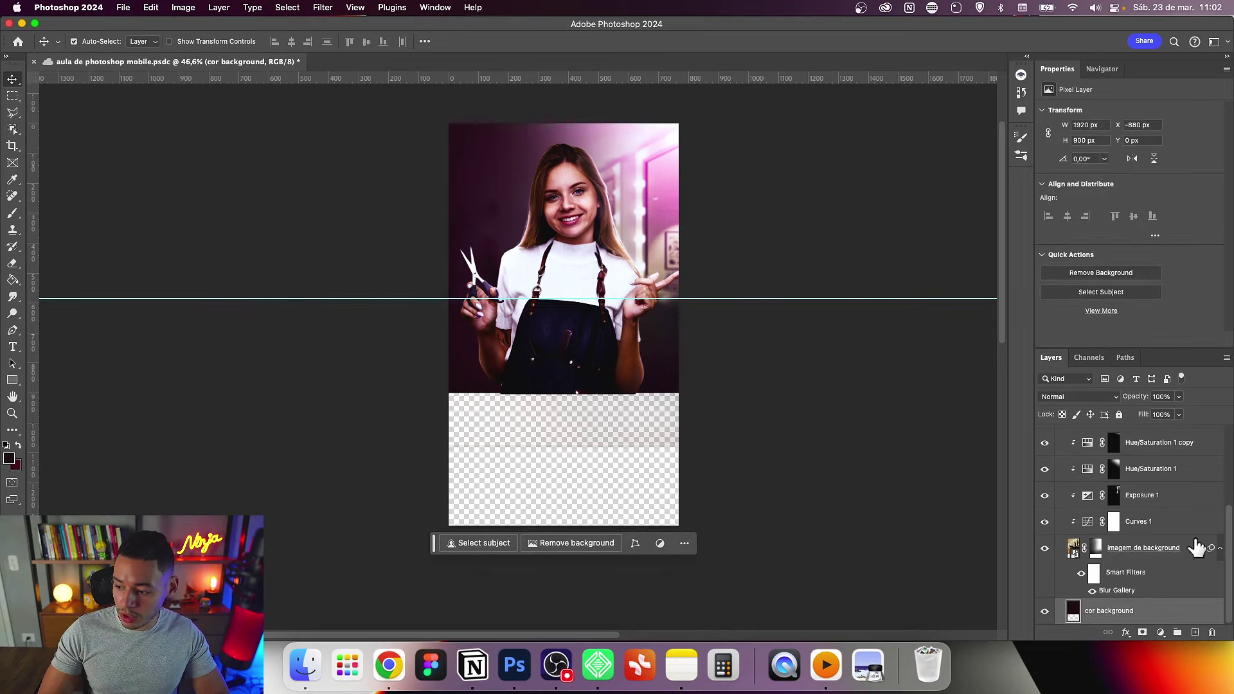
Step: Stretch the cor background layer to cover the full canvas height
key("super+t")
left_click_drag(760, 393, 758, 542)
left_click_drag(619, 476, 710, 473)
left_click_drag(564, 127, 564, 113)
left_click_drag(642, 418, 656, 429)
key("Return")
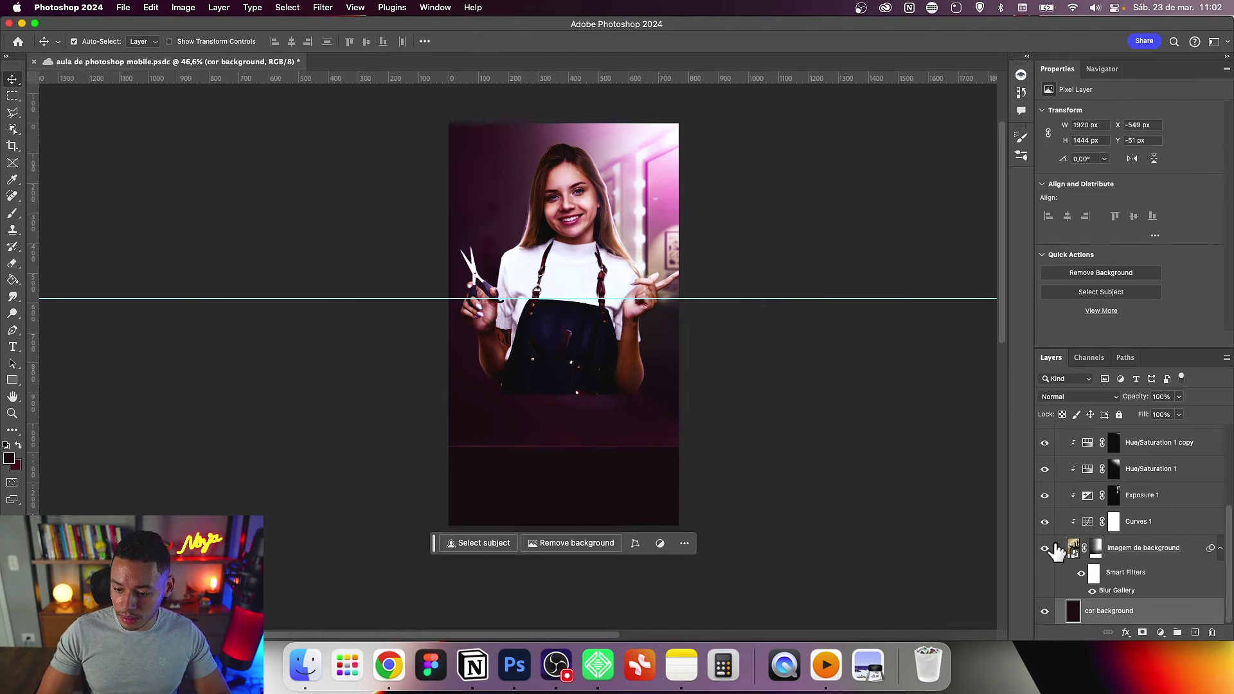
Step: Select Imagem de background with its adjustments and start enlarging and moving it down
left_click(1056, 551)
scroll(1092, 565, "up", 1)
left_click(1150, 458, "shift")
key("super+t")
left_click_drag(690, 335, 728, 356)
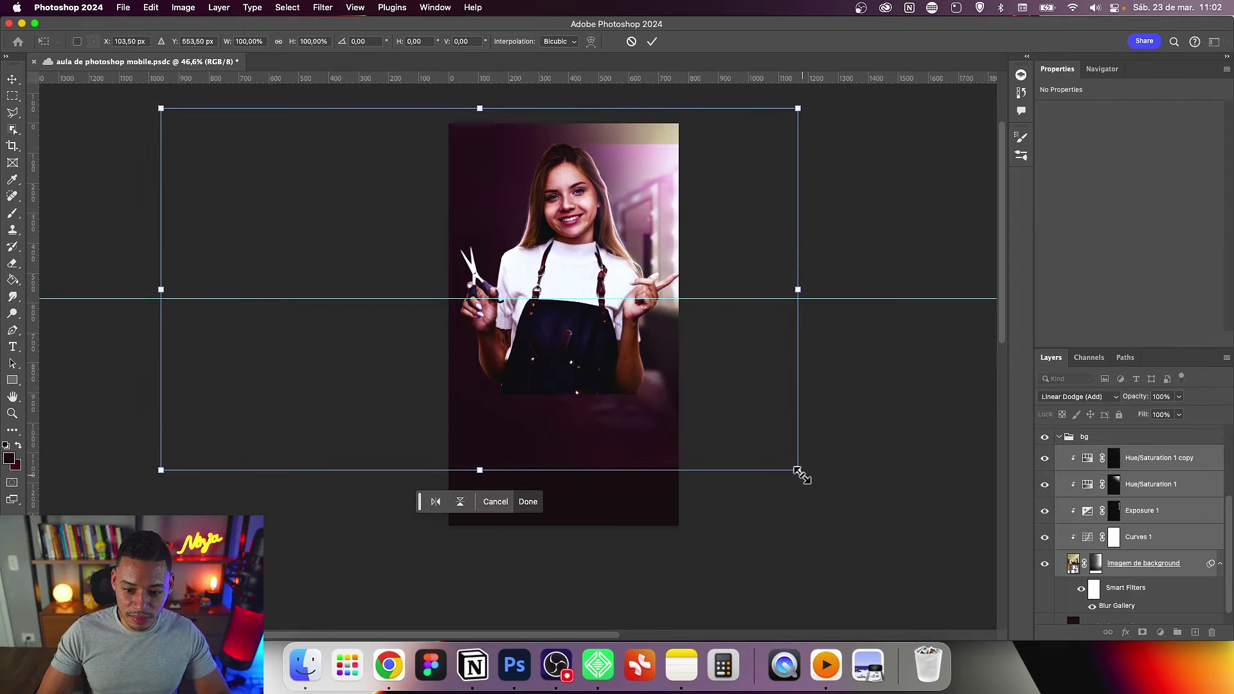
left_click_drag(797, 472, 800, 496)
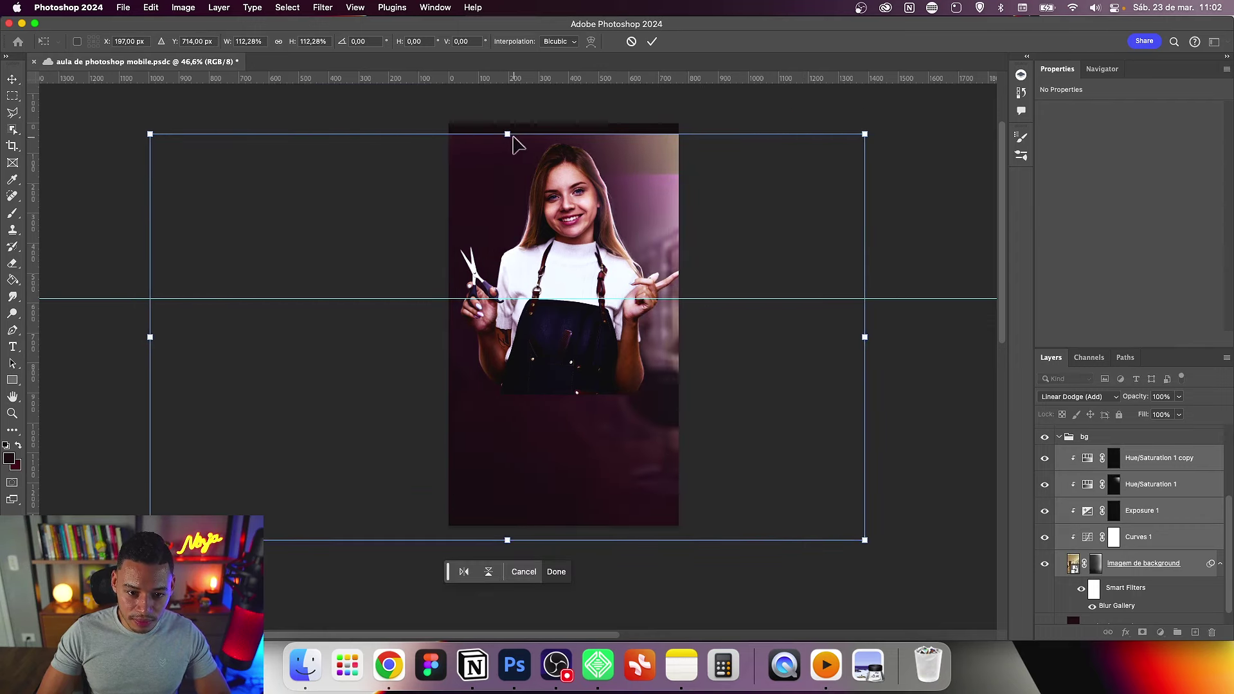
left_click_drag(507, 135, 509, 96)
mouse_move(659, 376)
left_mouse_down()
mouse_move(660, 431)
mouse_move(638, 395)
left_mouse_up()
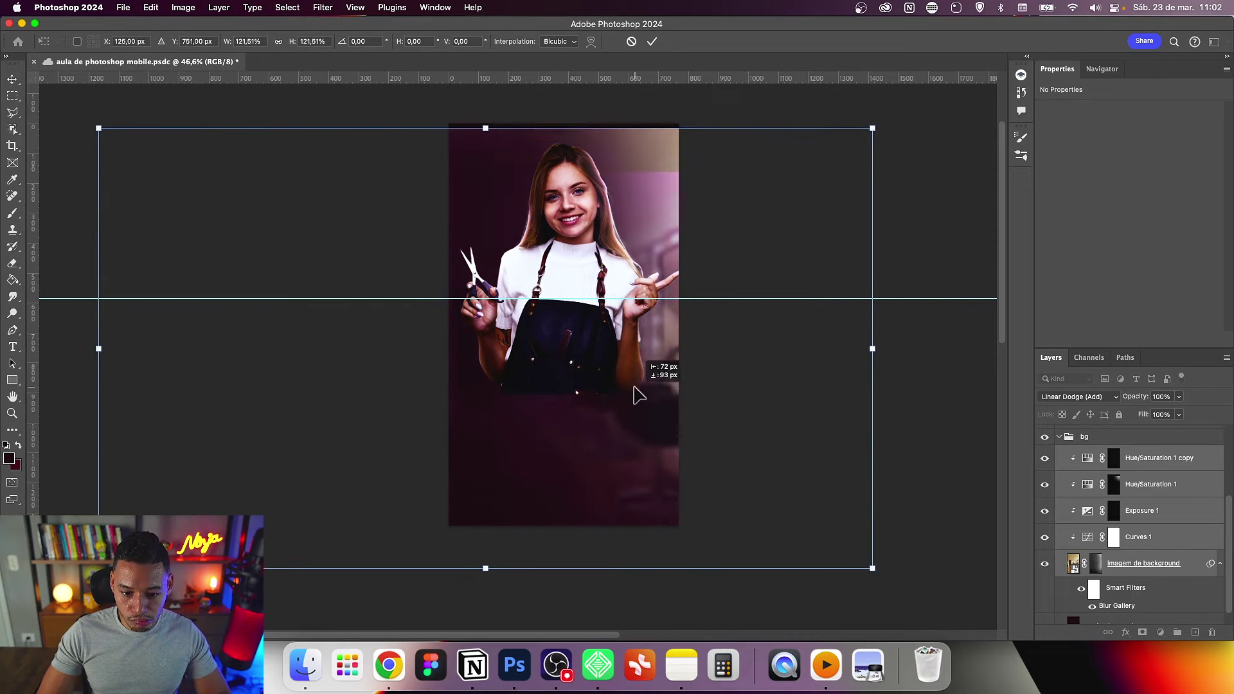
Step: Scale the blurred background to about two-thirds over the lower canvas and hide mulher
left_click_drag(874, 344, 721, 309)
mouse_move(655, 367)
left_mouse_down()
mouse_move(665, 414)
mouse_move(726, 463)
left_mouse_up()
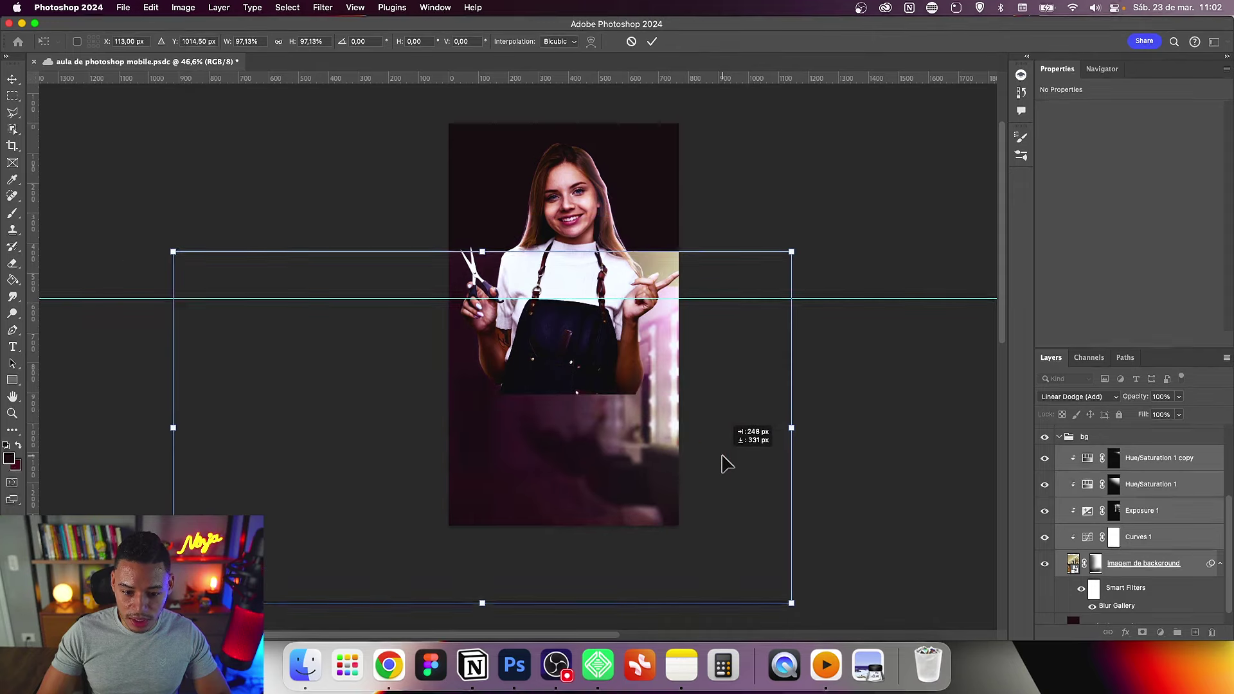
left_click_drag(726, 463, 739, 456)
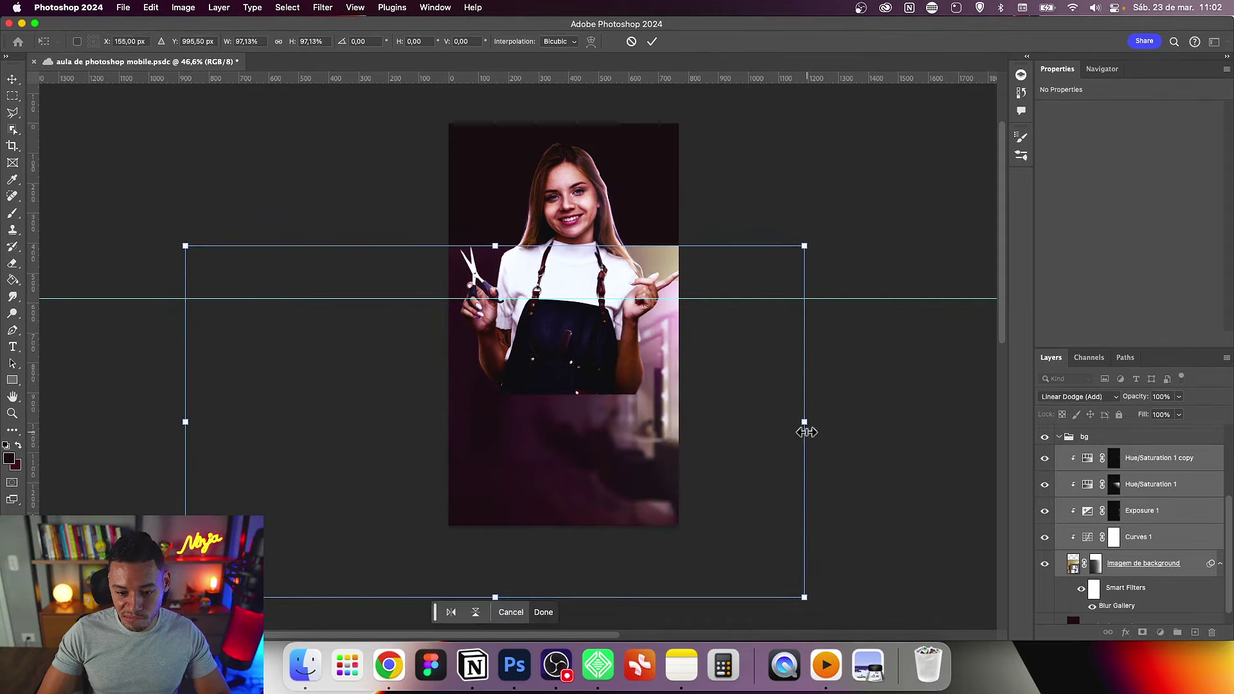
left_click_drag(805, 432, 645, 412)
left_click_drag(508, 417, 617, 426)
left_click_drag(739, 530, 769, 539)
left_click_drag(739, 501, 742, 505)
key("Return")
left_click(1044, 554, "alt")
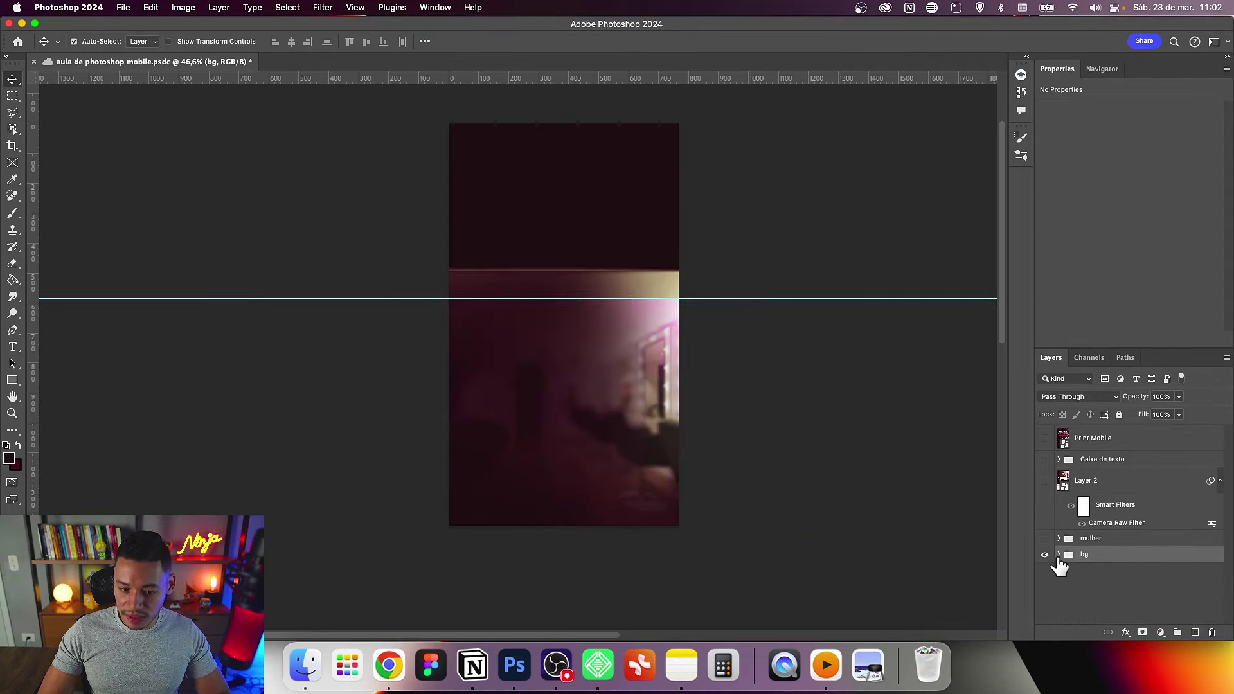
Step: Add a layer mask to the bg group and set a large black brush at 10% flow
left_click(1059, 554)
scroll(1113, 570, "down", 1)
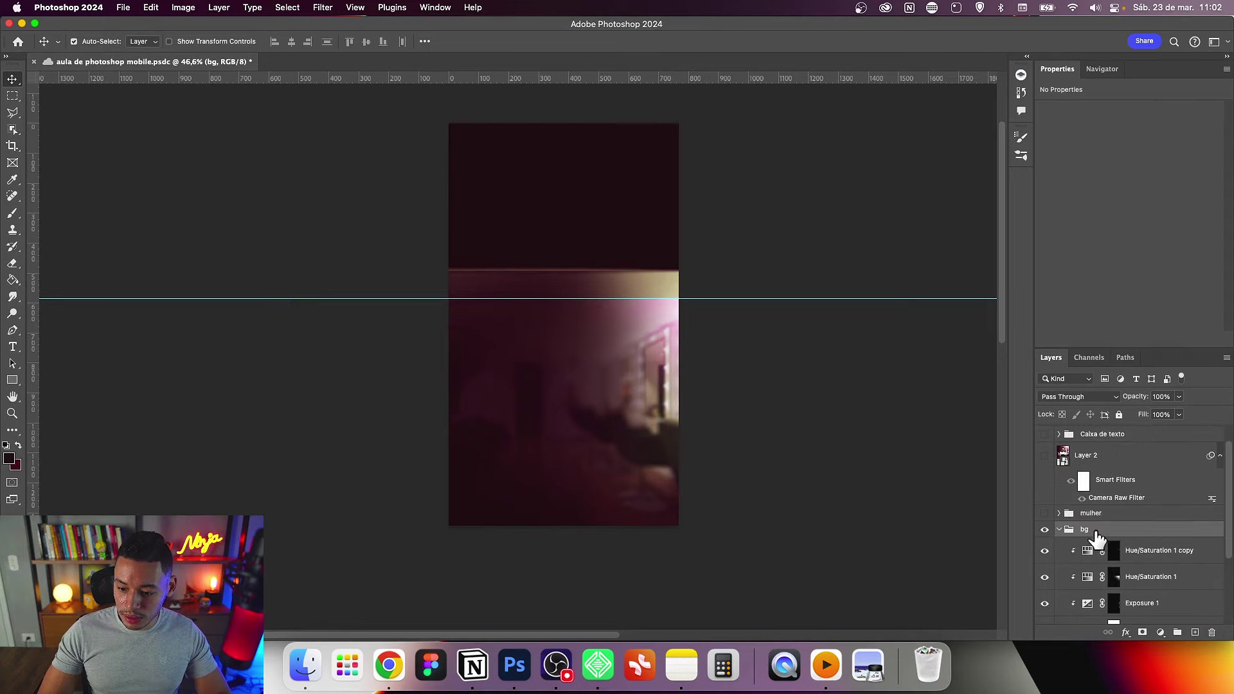
left_click(1141, 633)
key("b")
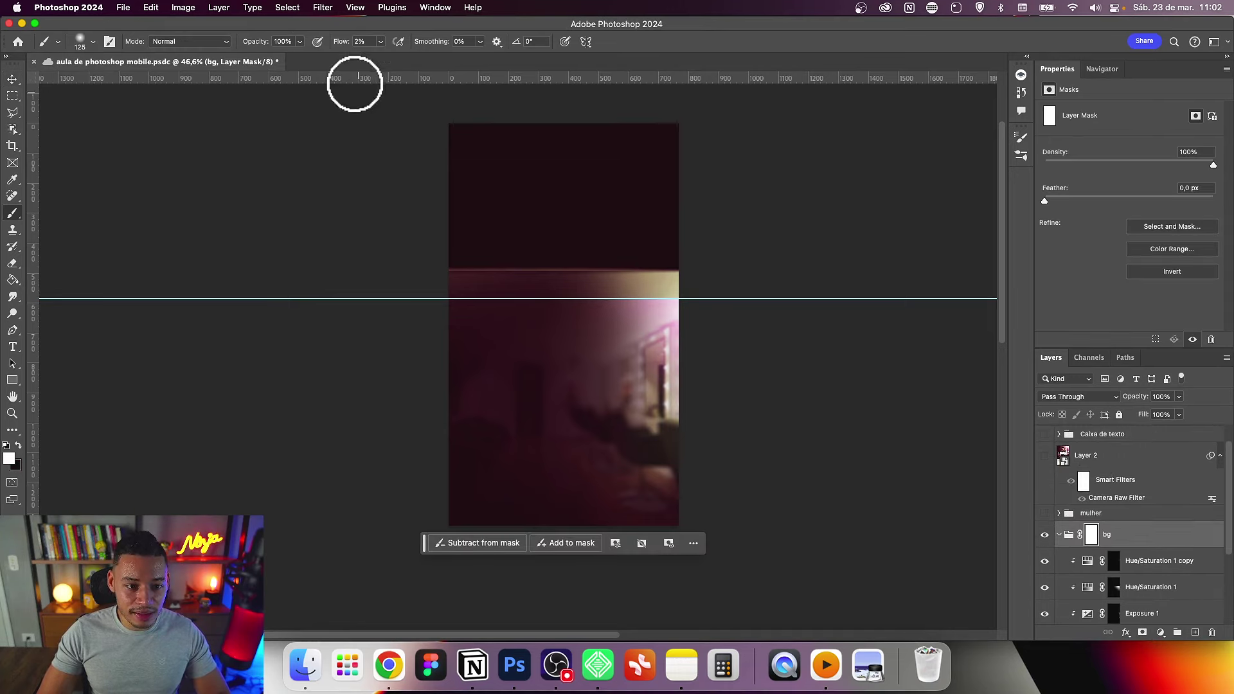
key("bracketright")
key("bracketright")
key("bracketright")
key("shift+1")
key("x")
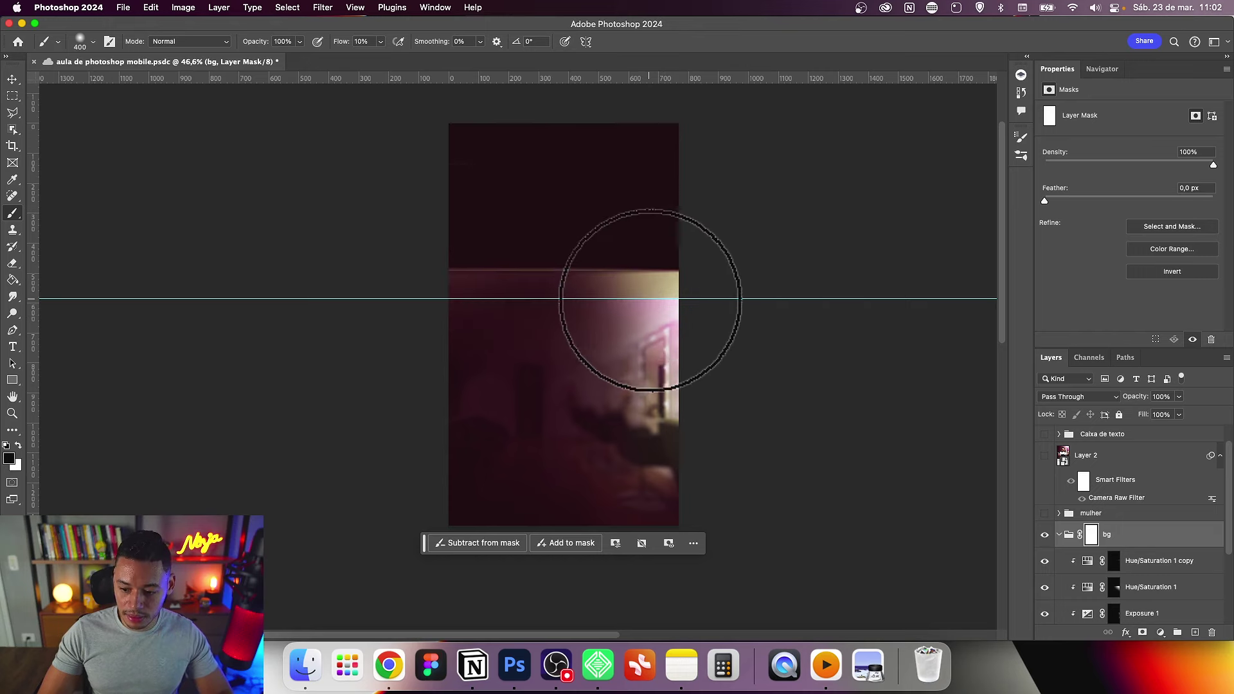
Step: Create a new Layer 3 and move it below the bg group
scroll(707, 321, "down", 5)
scroll(1150, 566, "down", 3)
scroll(1093, 533, "up", 4)
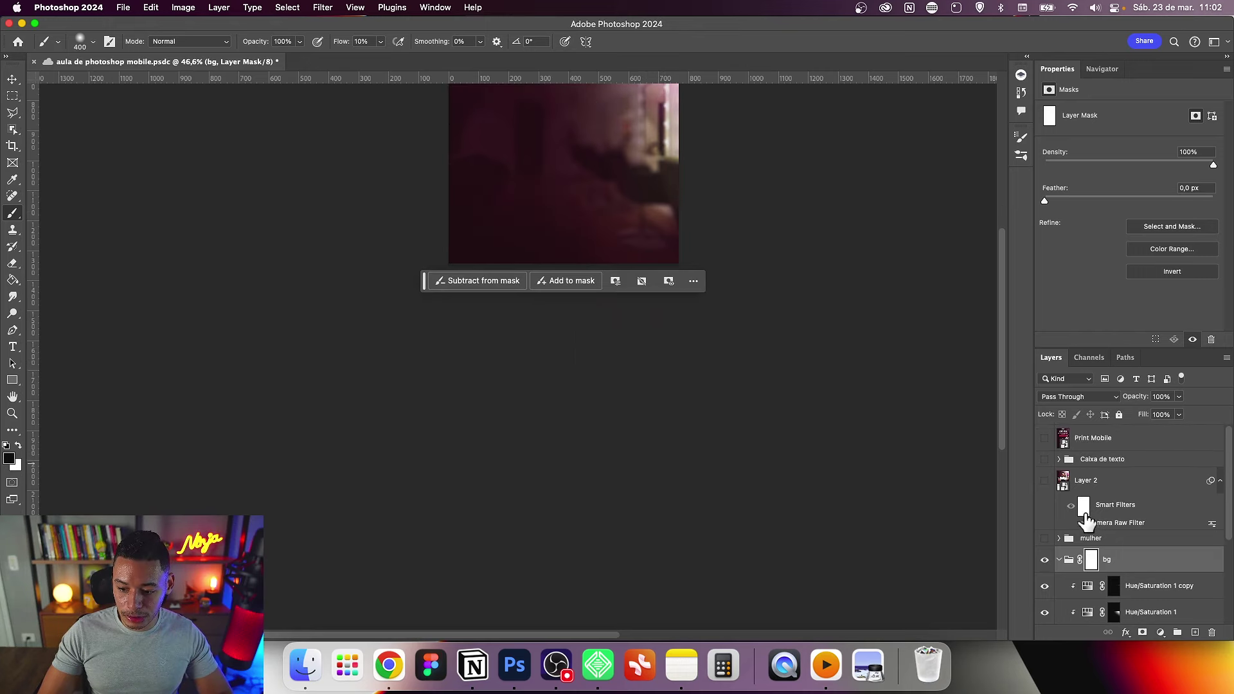
scroll(1071, 565, "down", 4)
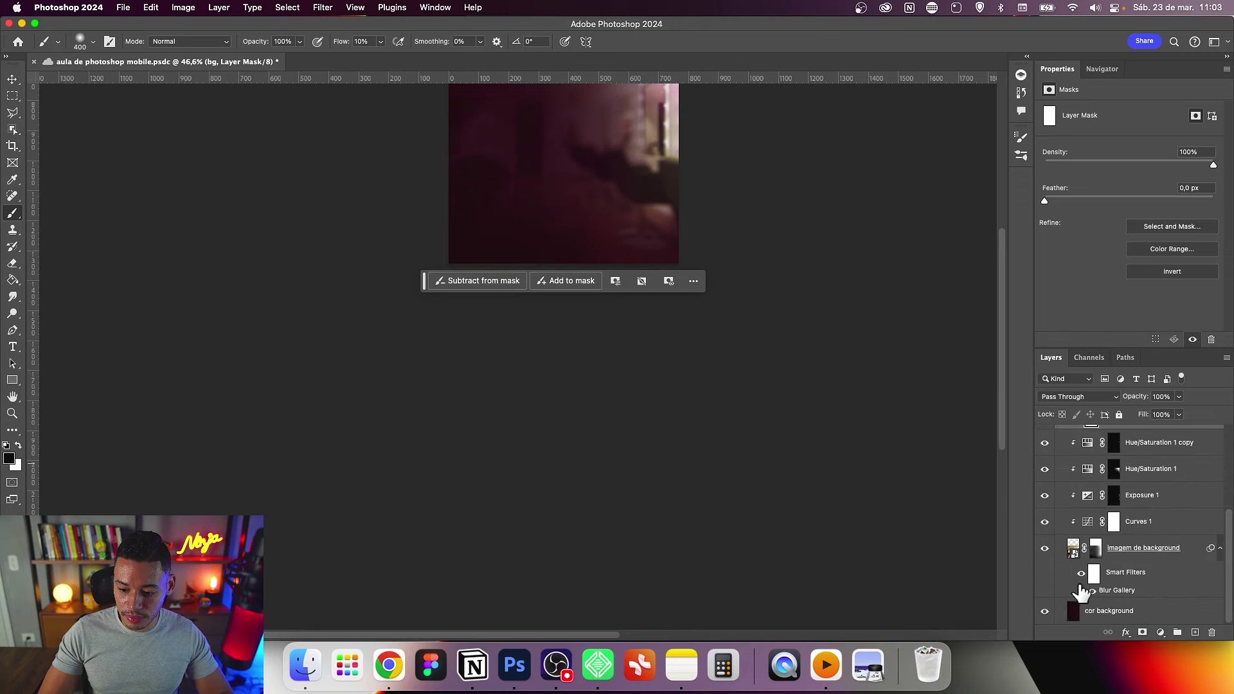
left_click(1095, 613)
scroll(1088, 510, "up", 2)
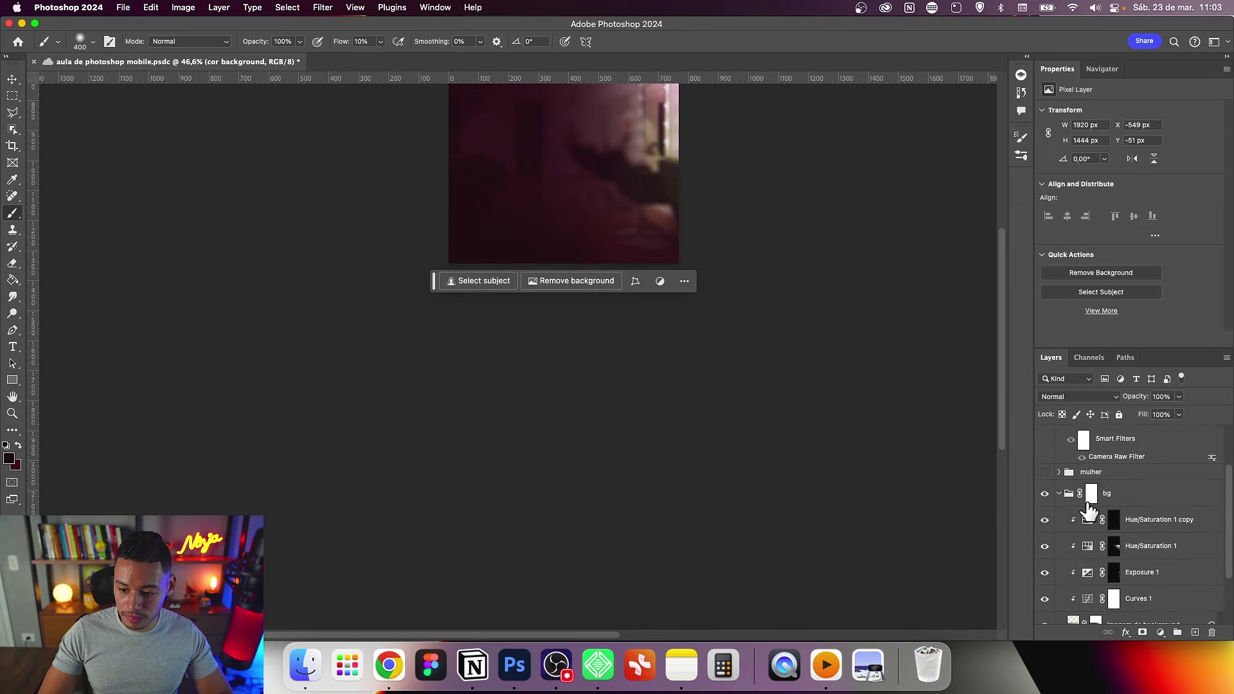
left_click(1060, 500)
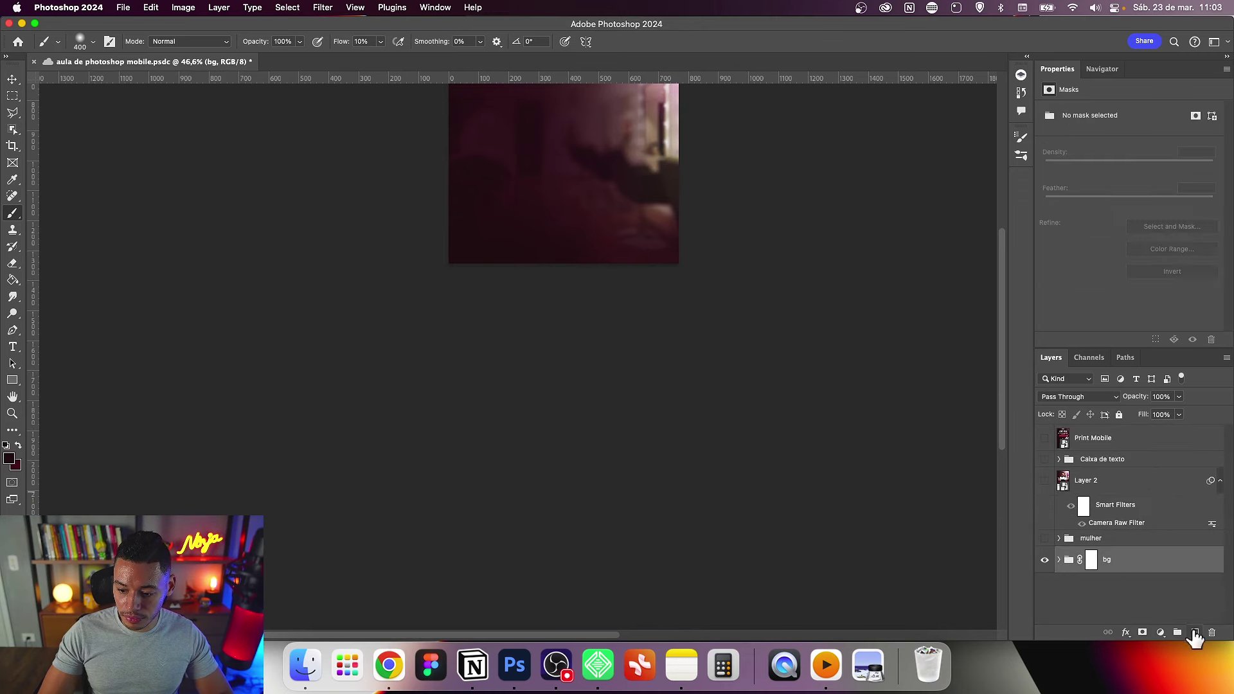
left_click(1193, 631)
mouse_move(1092, 561)
left_mouse_down()
mouse_move(1093, 586)
mouse_move(1073, 585)
left_mouse_up()
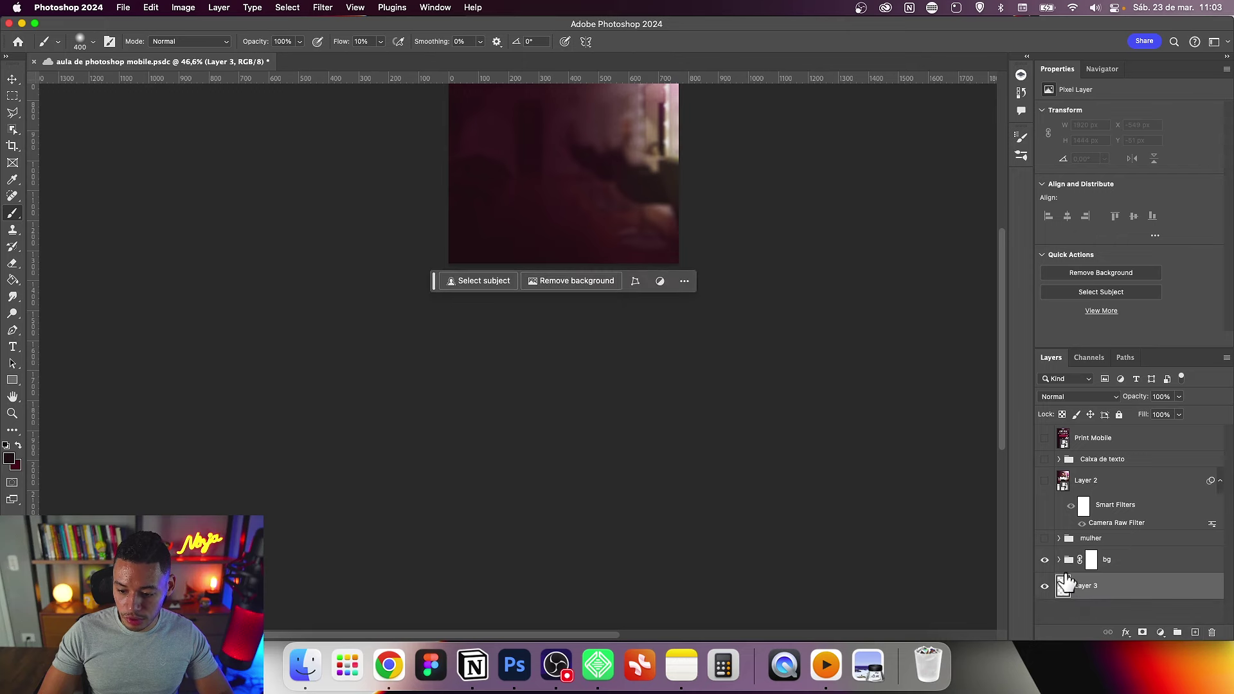
Step: Move cor background out of the bg group and target the bg group's mask
left_click(1059, 560)
key("v")
double_click(1095, 585)
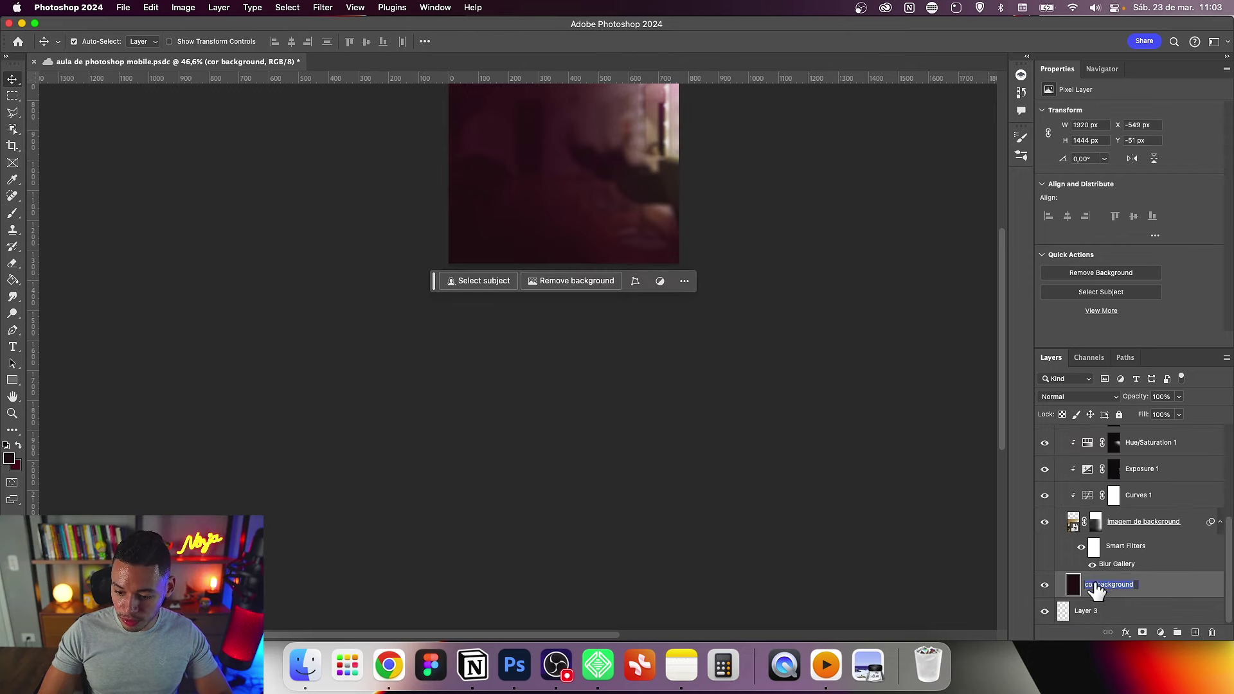
left_click_drag(1119, 590, 1110, 586)
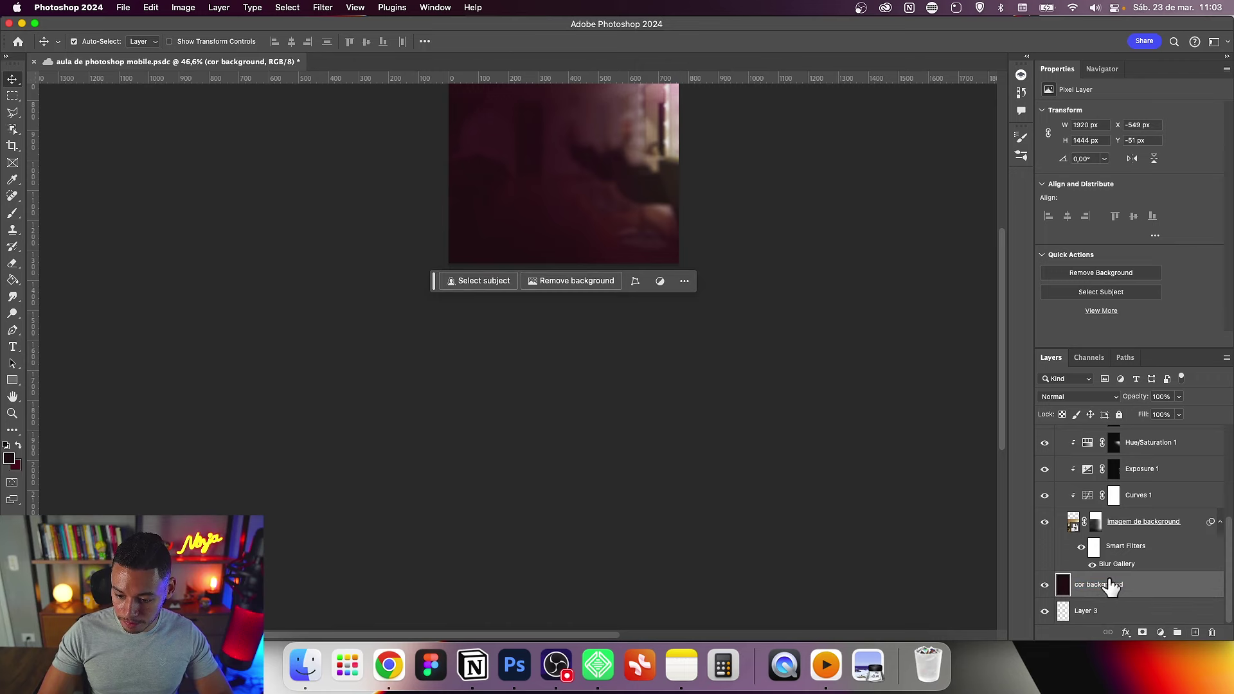
scroll(1086, 547, "up", 5)
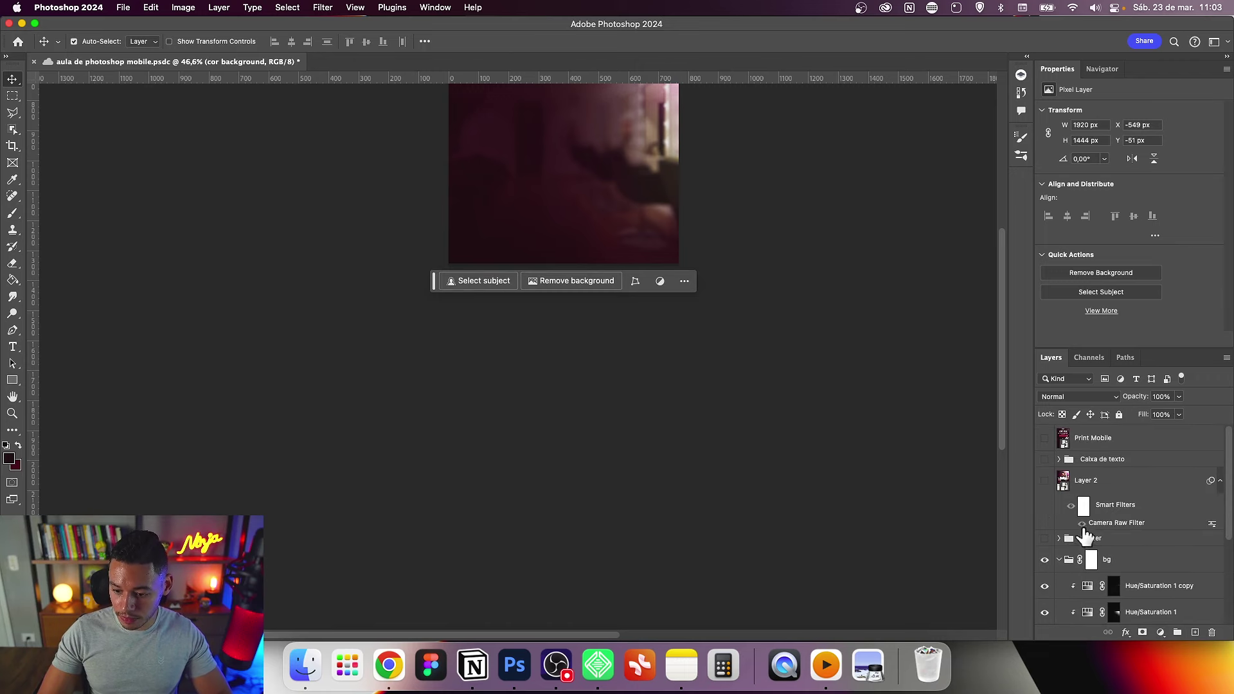
left_click(1059, 560)
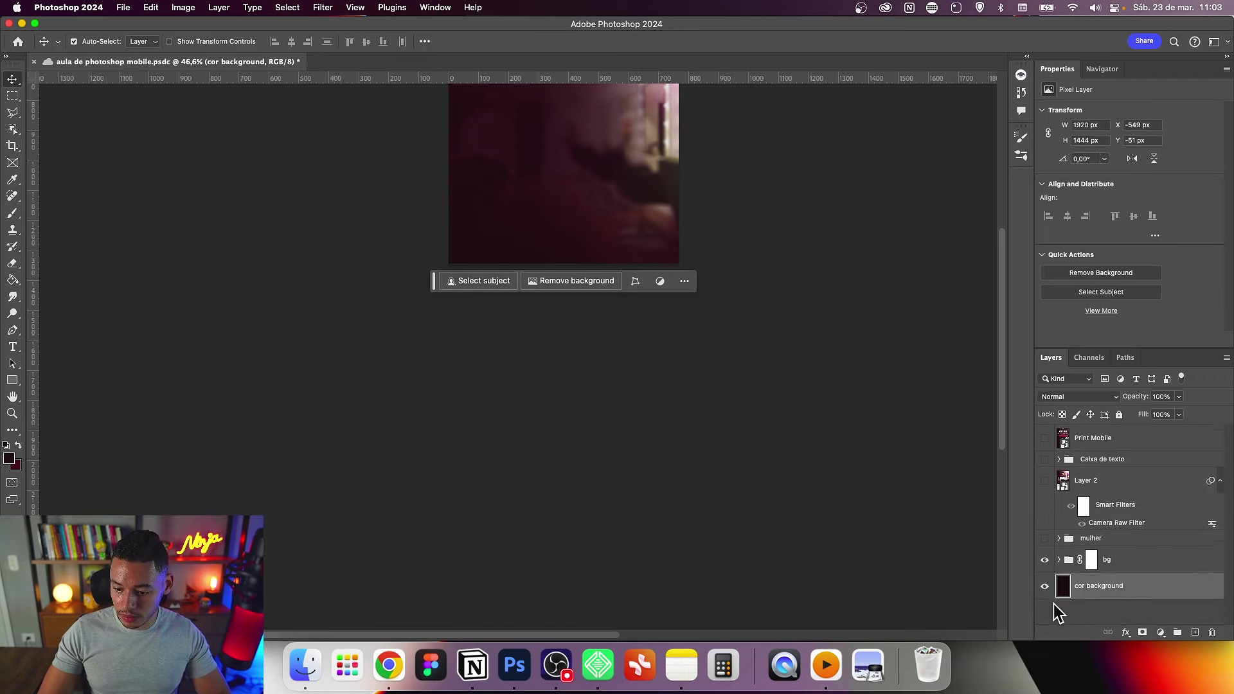
left_click(1090, 561)
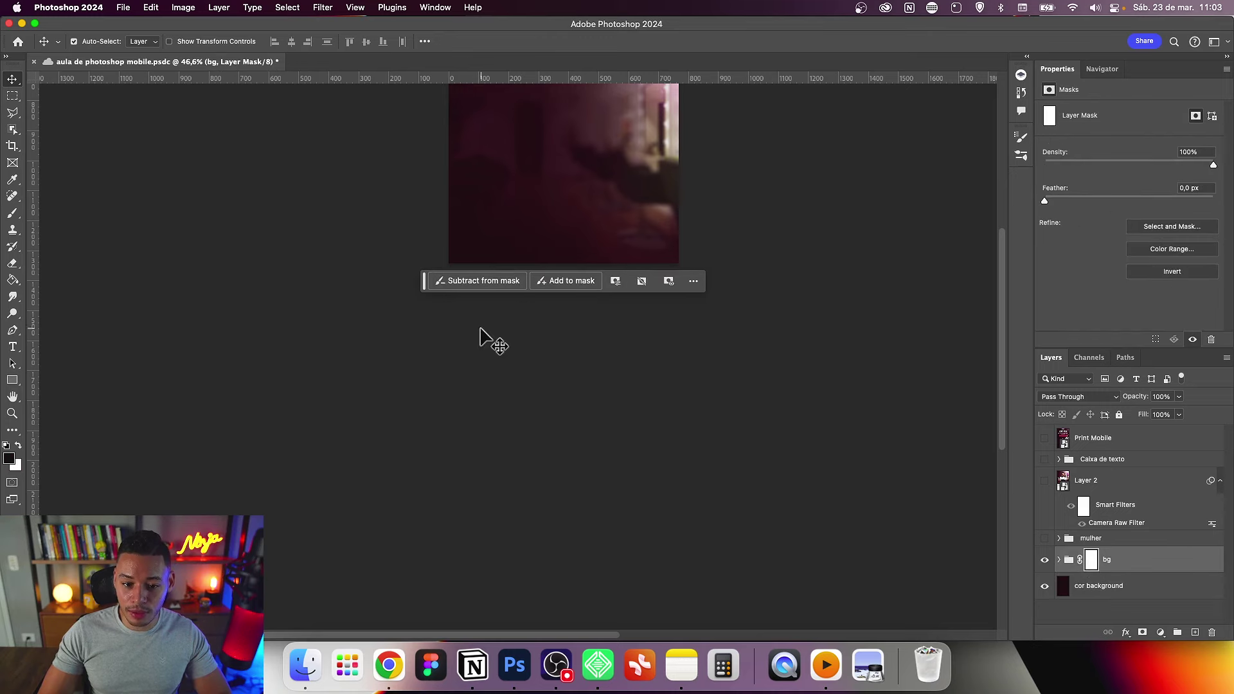
Step: Paint black across the top of the bg mask and enlarge the brush to 700
scroll(660, 361, "up", 10)
key("b")
scroll(686, 321, "down", 5)
left_click_drag(671, 309, 427, 292)
scroll(548, 273, "down", 2)
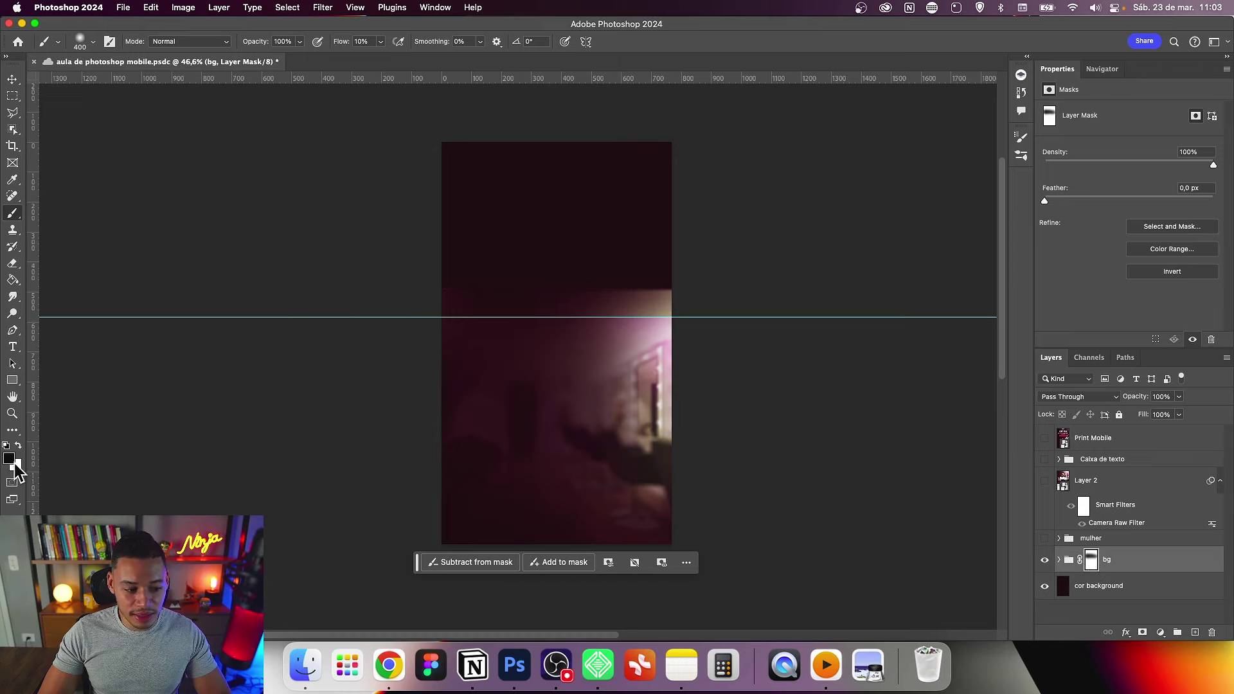
key("bracketright")
key("bracketright")
key("bracketright")
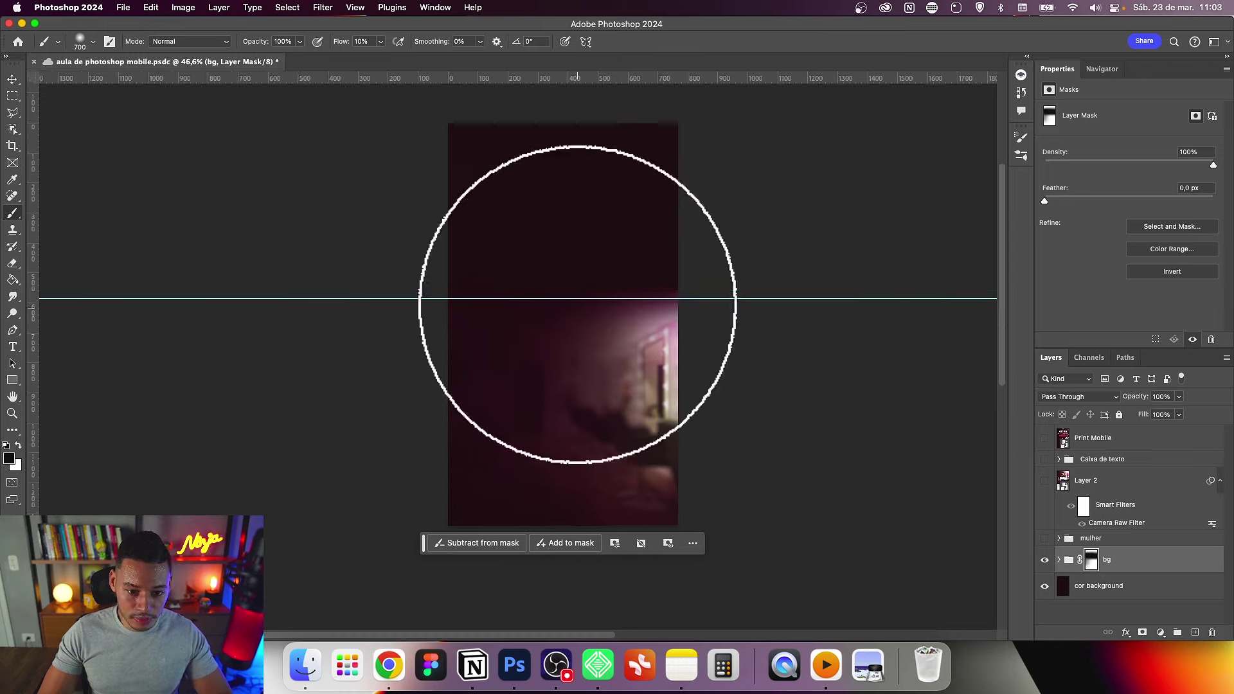
scroll(376, 83, "up", 1)
left_click_drag(608, 290, 589, 214)
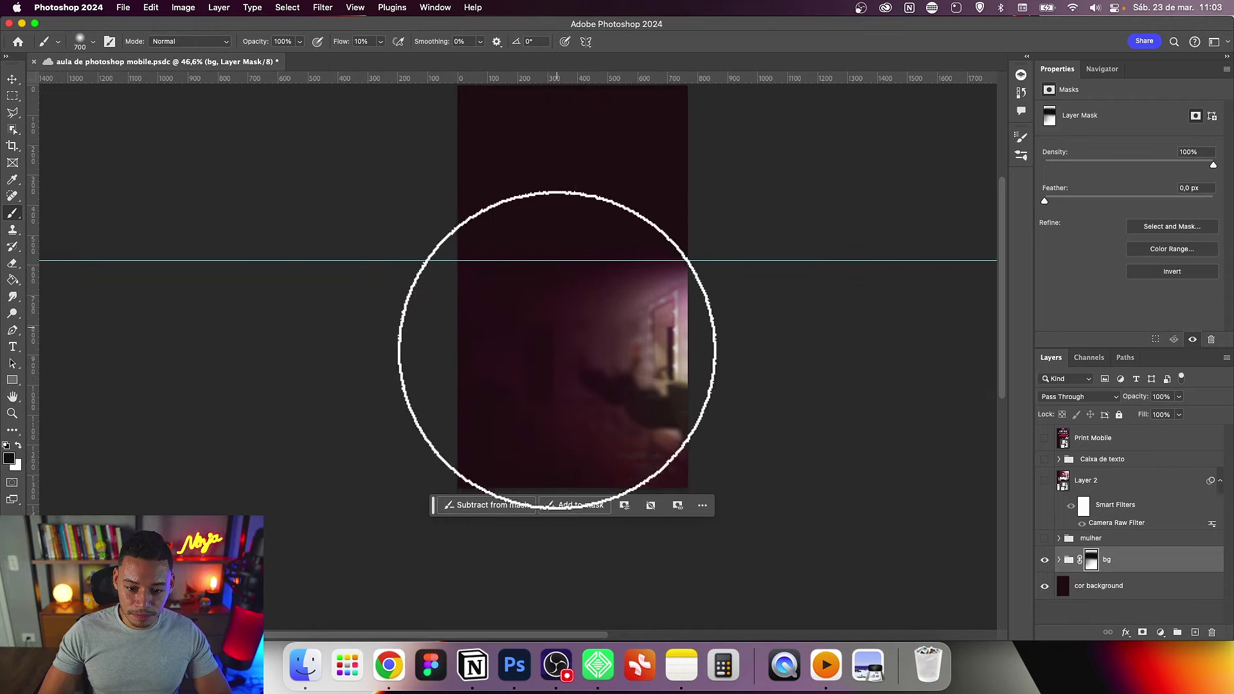
Step: Expand the bg group and select the Imagem de background smart object
key("v")
left_click(1059, 560)
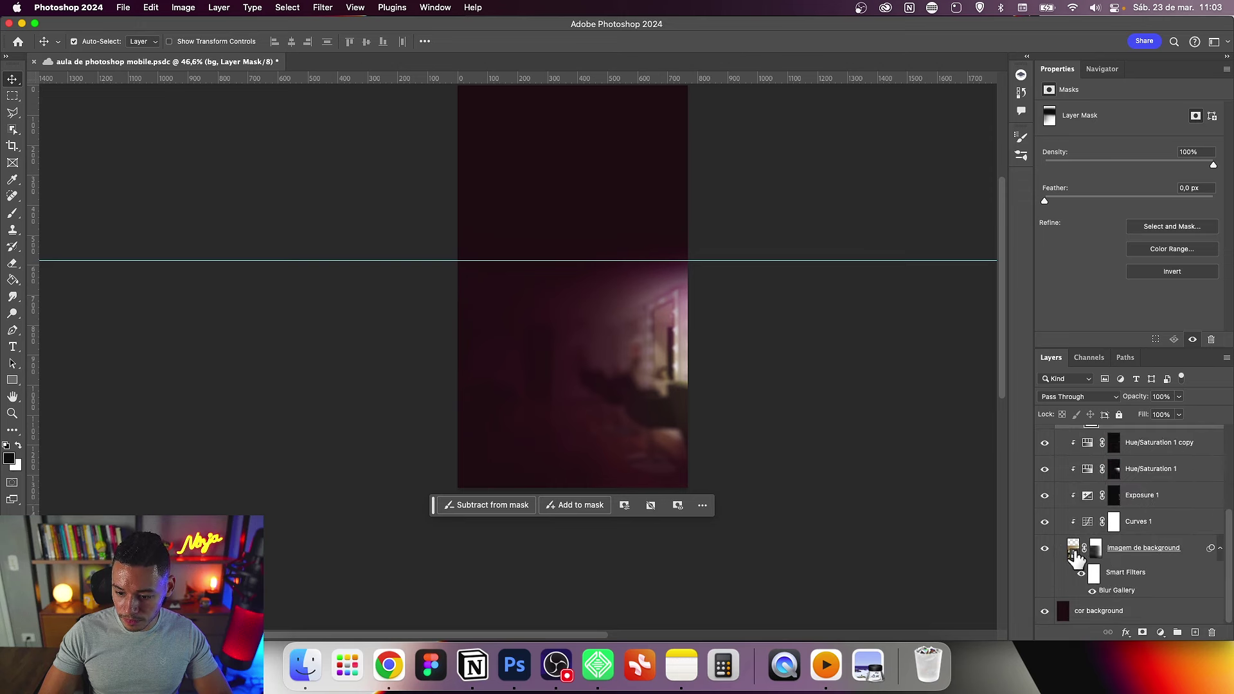
left_click(1076, 558)
scroll(1118, 553, "up", 2)
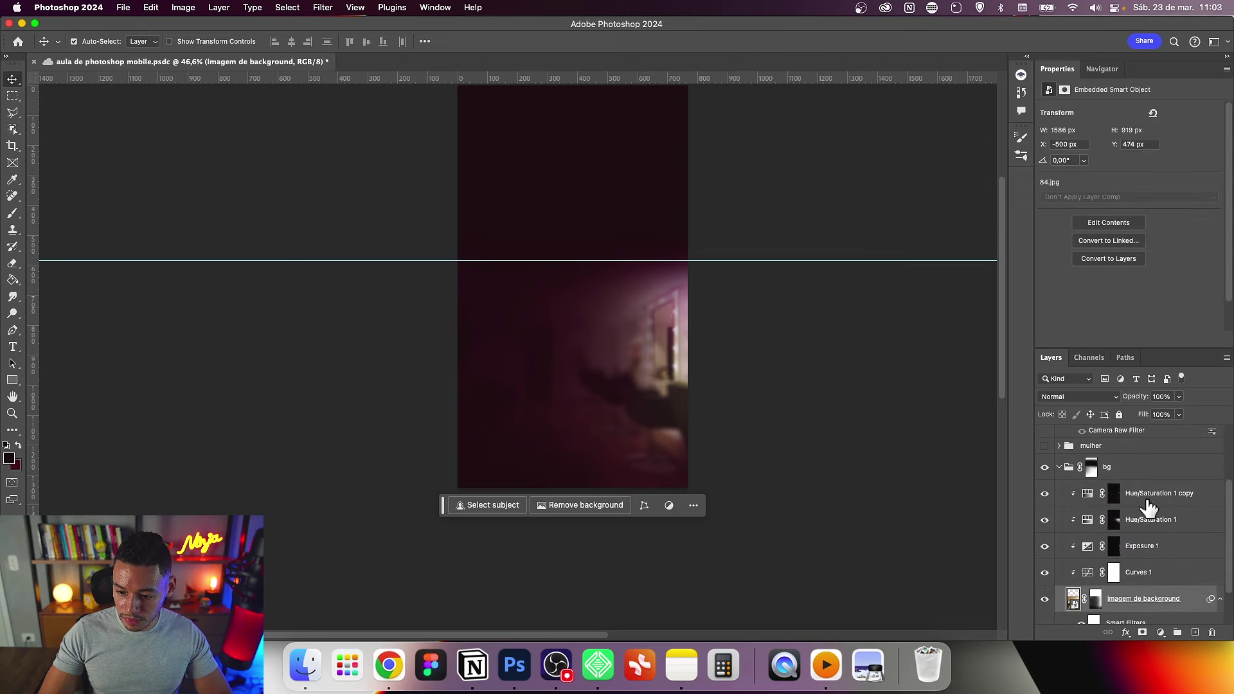
Step: Widen the blurred background and its adjustments about 14% and shift it left
left_click(1145, 503, "shift")
key("super+t")
left_click_drag(783, 365, 849, 365)
left_click_drag(769, 392, 737, 399)
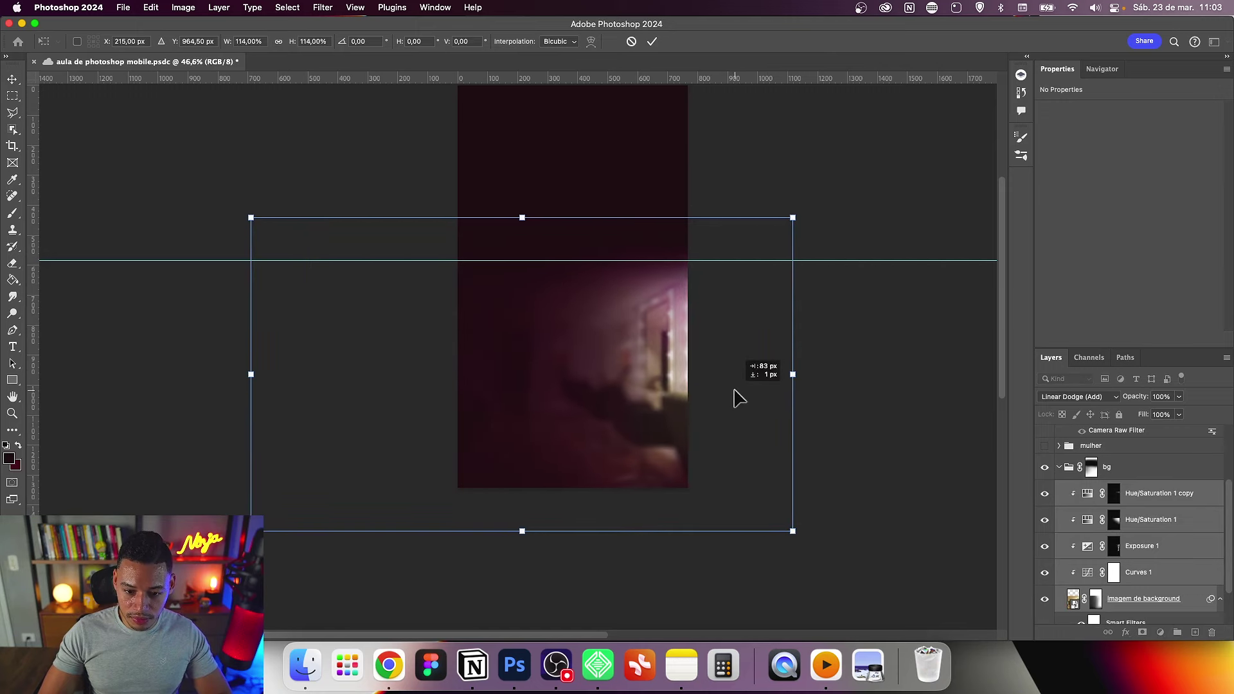
left_click_drag(737, 398, 745, 393)
key("Return")
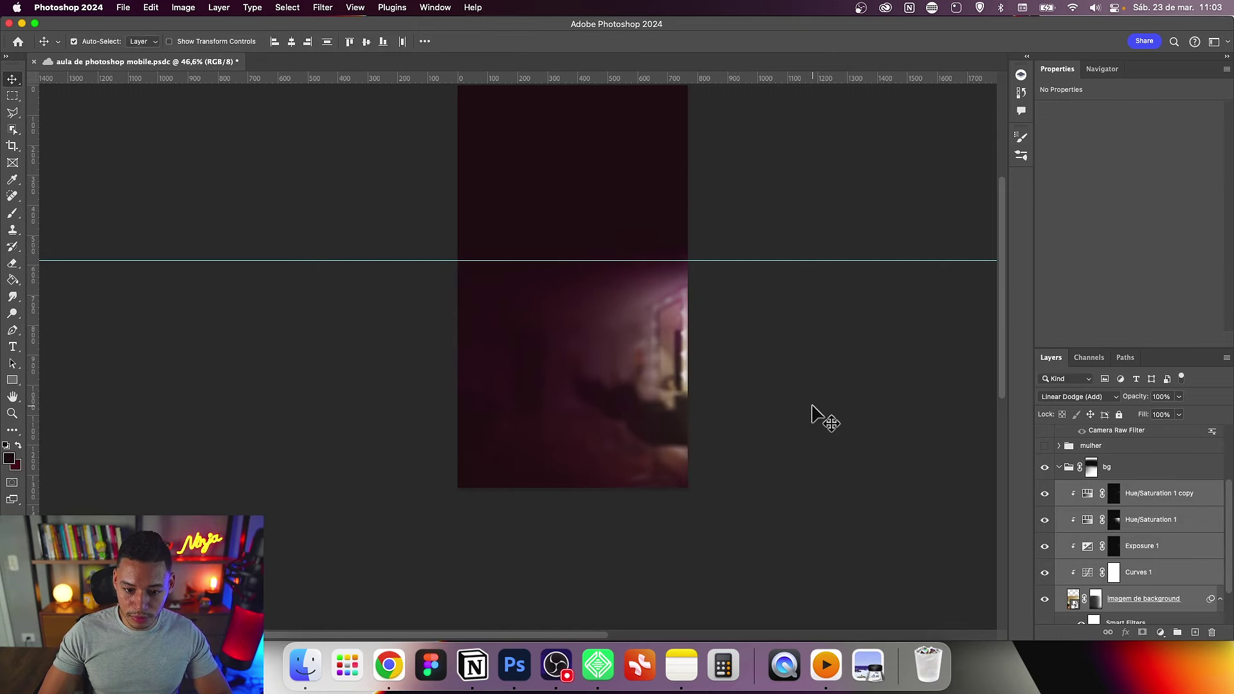
Step: Move the background about 90 px further left and down, then target the bg mask
key("super+t")
mouse_move(600, 399)
left_mouse_down()
mouse_move(548, 412)
mouse_move(597, 412)
left_mouse_up()
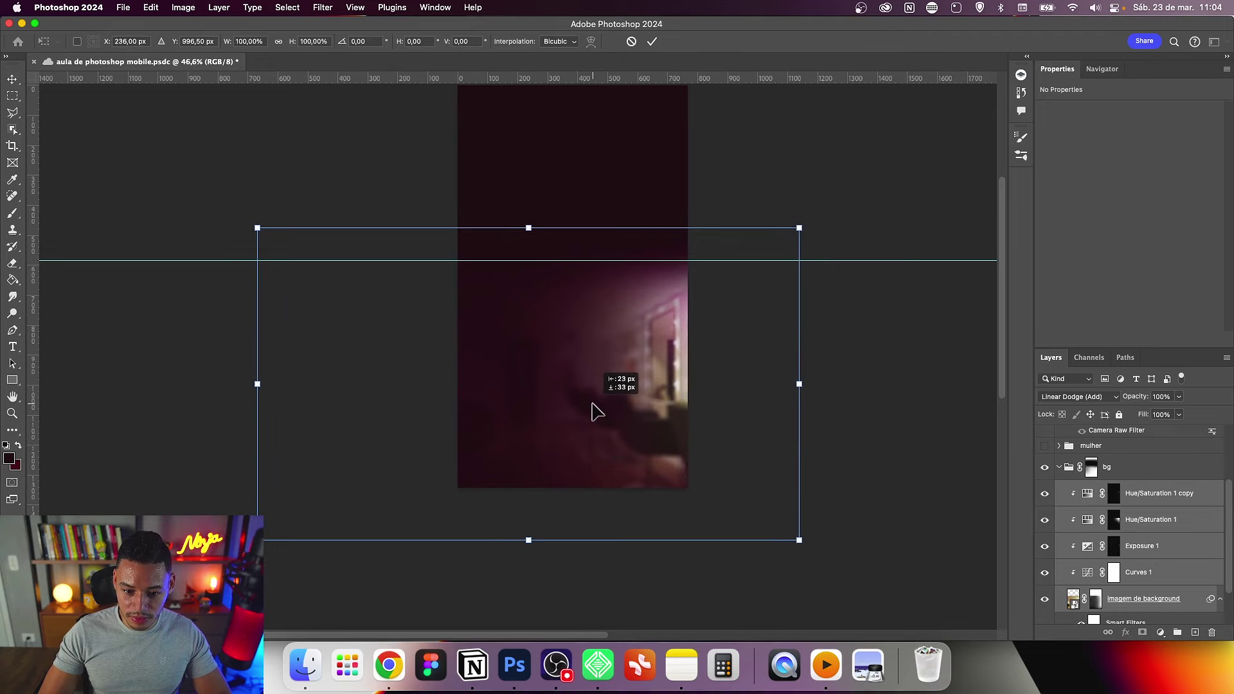
key("Return")
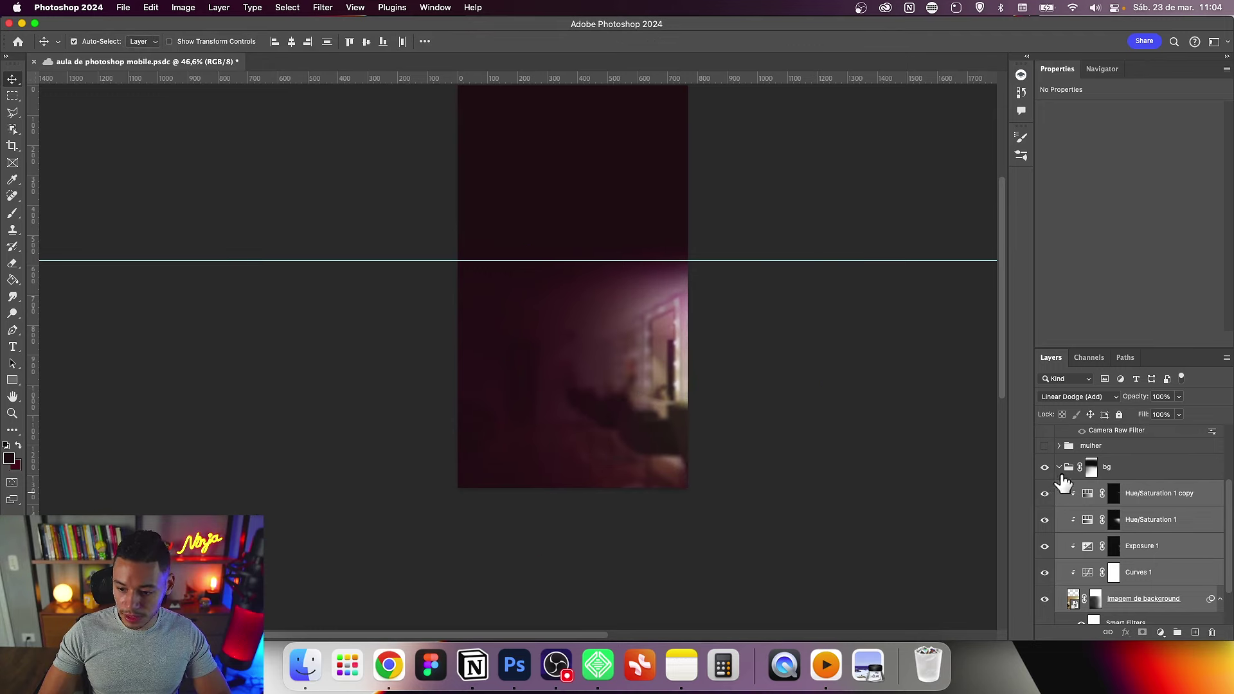
left_click(1090, 468)
Step: Collapse the bg group and zoom out to view the whole tall canvas
key("b")
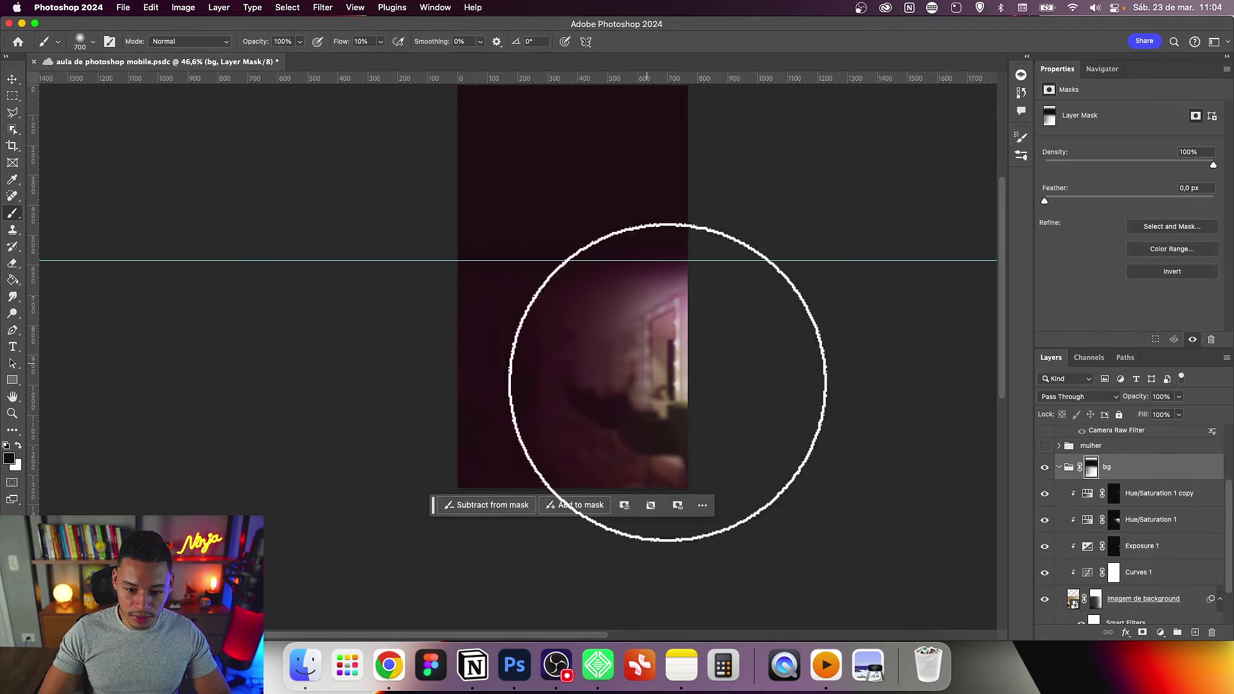
key("v")
left_click_drag(818, 380, 834, 418)
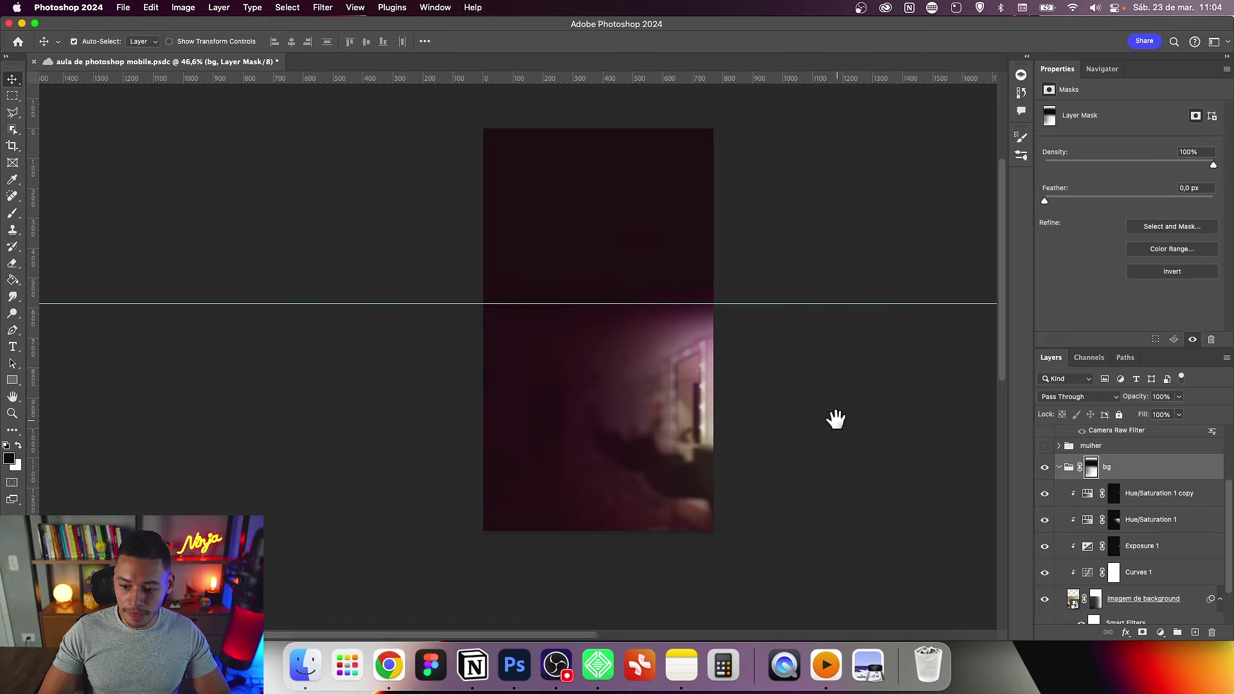
left_click(1058, 467)
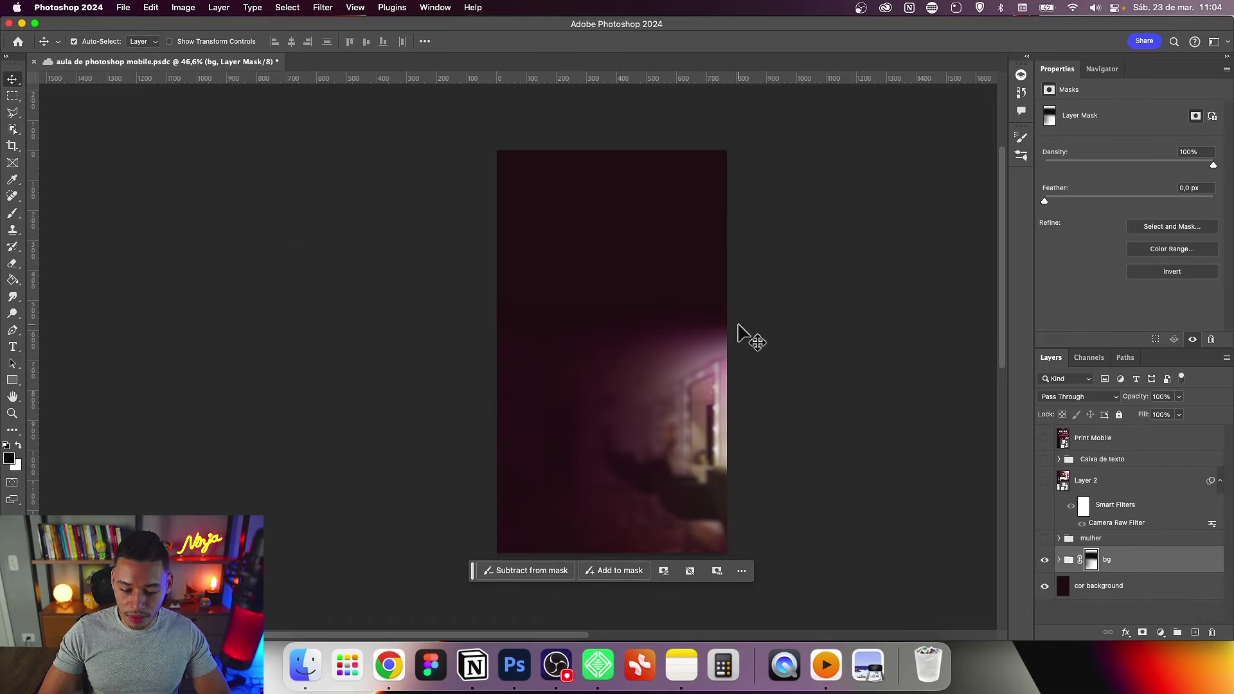
key("z")
left_click(785, 276)
mouse_move(780, 270)
left_mouse_down()
mouse_move(745, 278)
mouse_move(703, 357)
left_mouse_up()
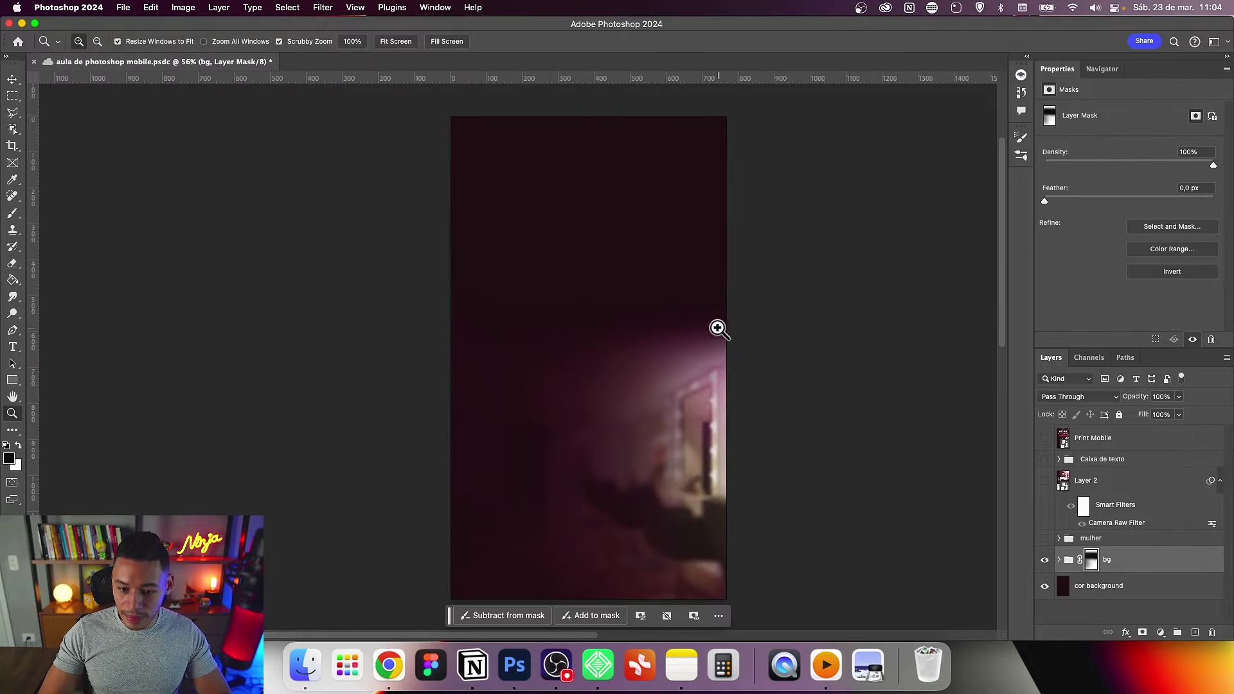
Step: Set the brush to size 400 with white as the painting colour
key("b")
key("bracketleft")
key("bracketleft")
key("bracketleft")
key("bracketleft")
key("bracketright")
key("bracketright")
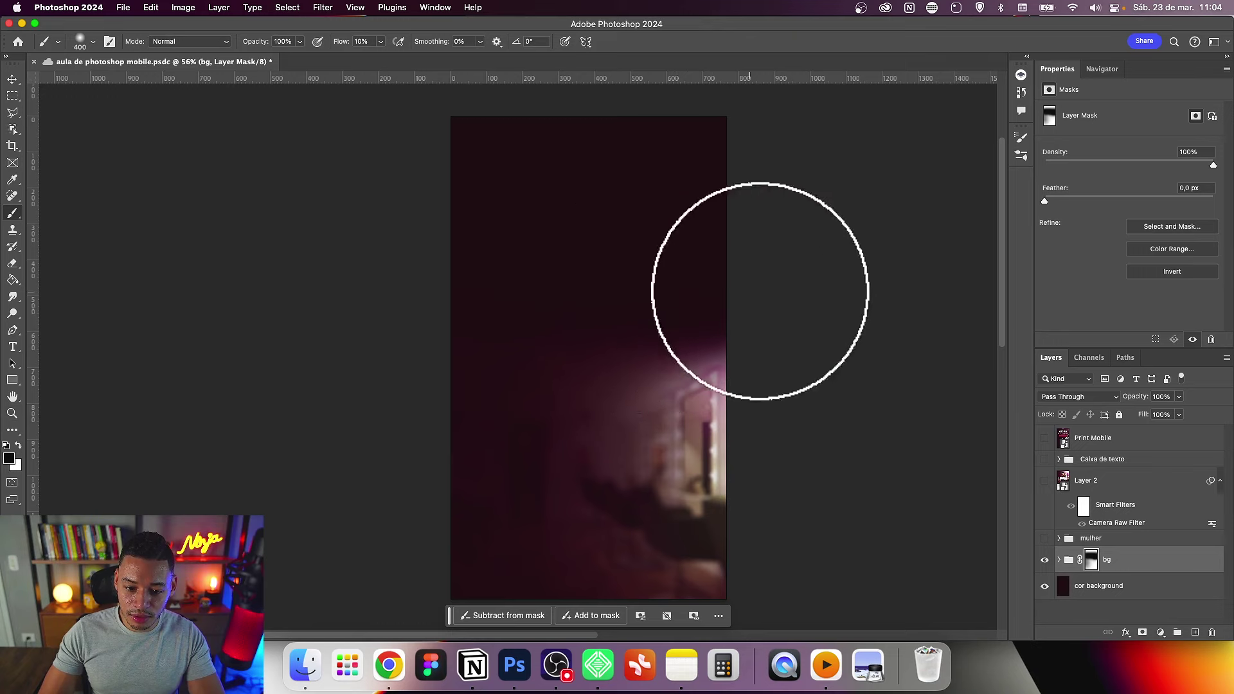
scroll(835, 302, "down", 2)
key("x")
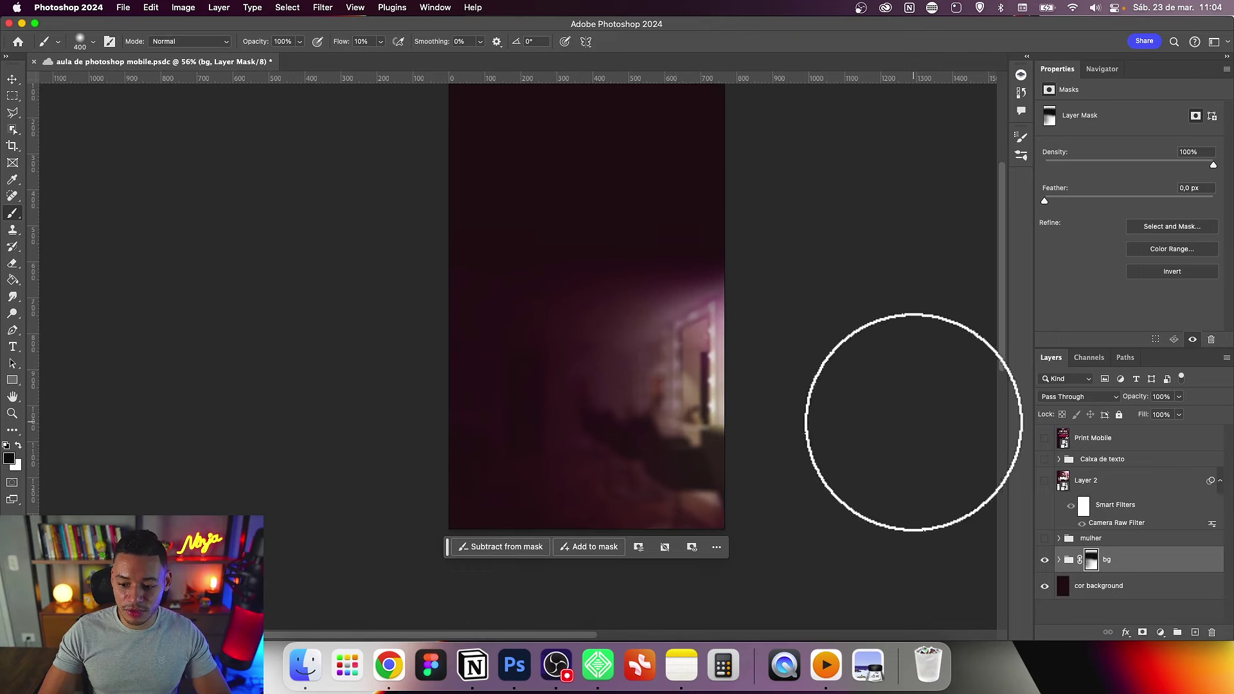
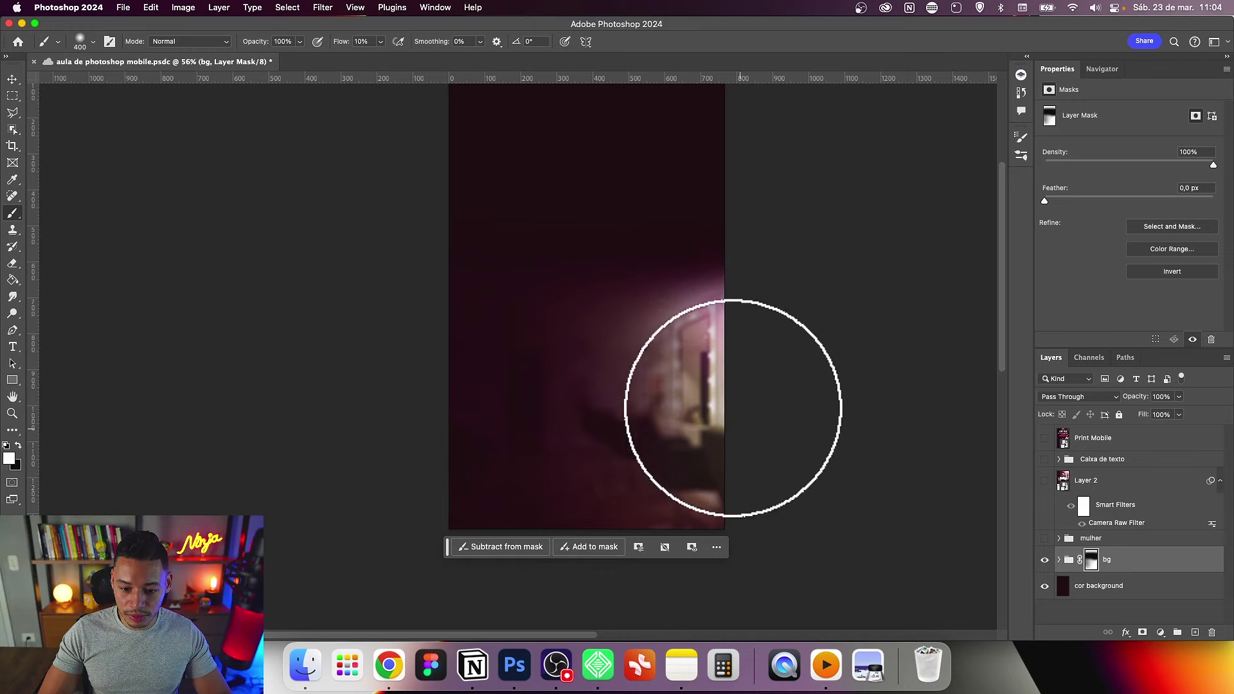
Step: Switch to the Move tool and turn the 'mulher' group's visibility back on
key("v")
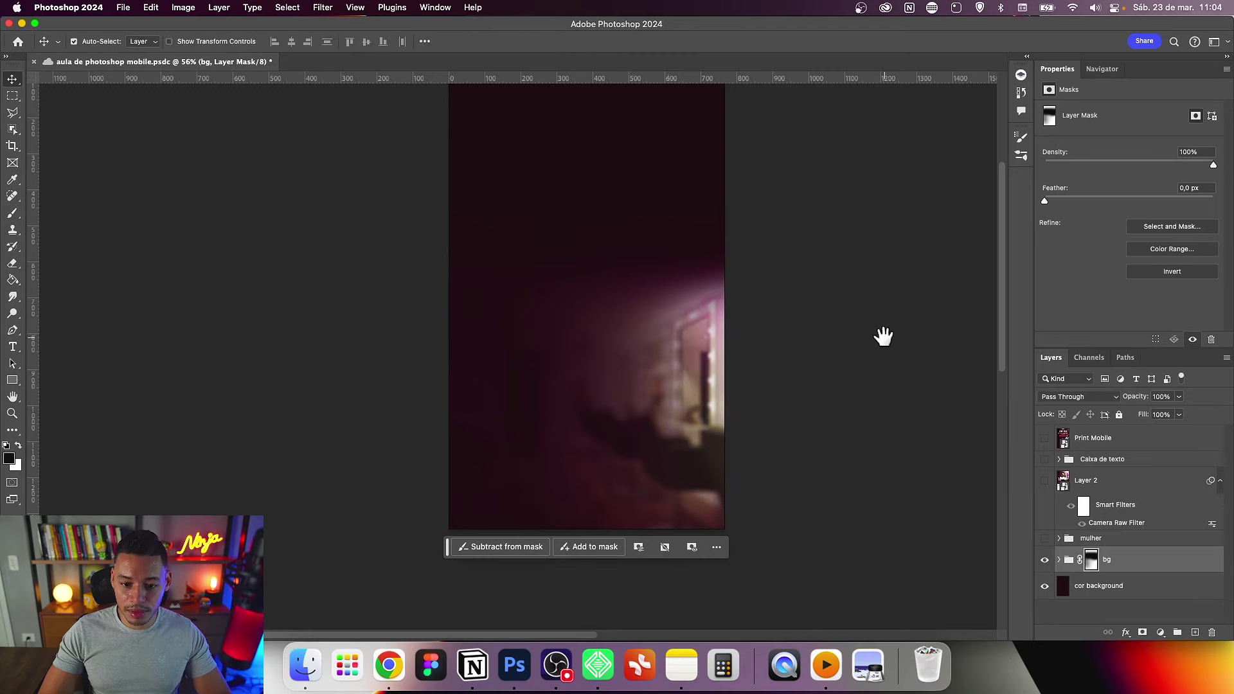
scroll(884, 336, "up", 1)
left_click(1044, 540)
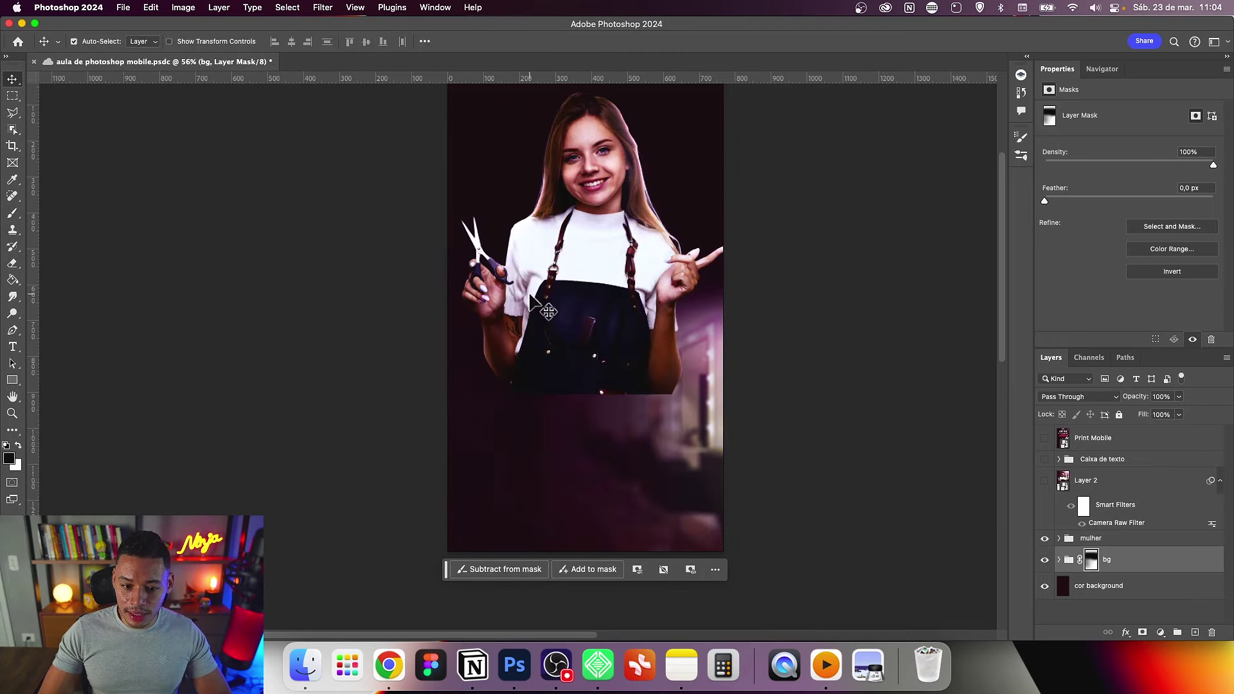
Step: Scale the 'mulher' group to about 72% and move it down into the lower banner
left_click(1102, 540)
key("ctrl+t")
mouse_move(670, 307)
left_mouse_down()
mouse_move(671, 482)
mouse_move(670, 454)
left_mouse_up()
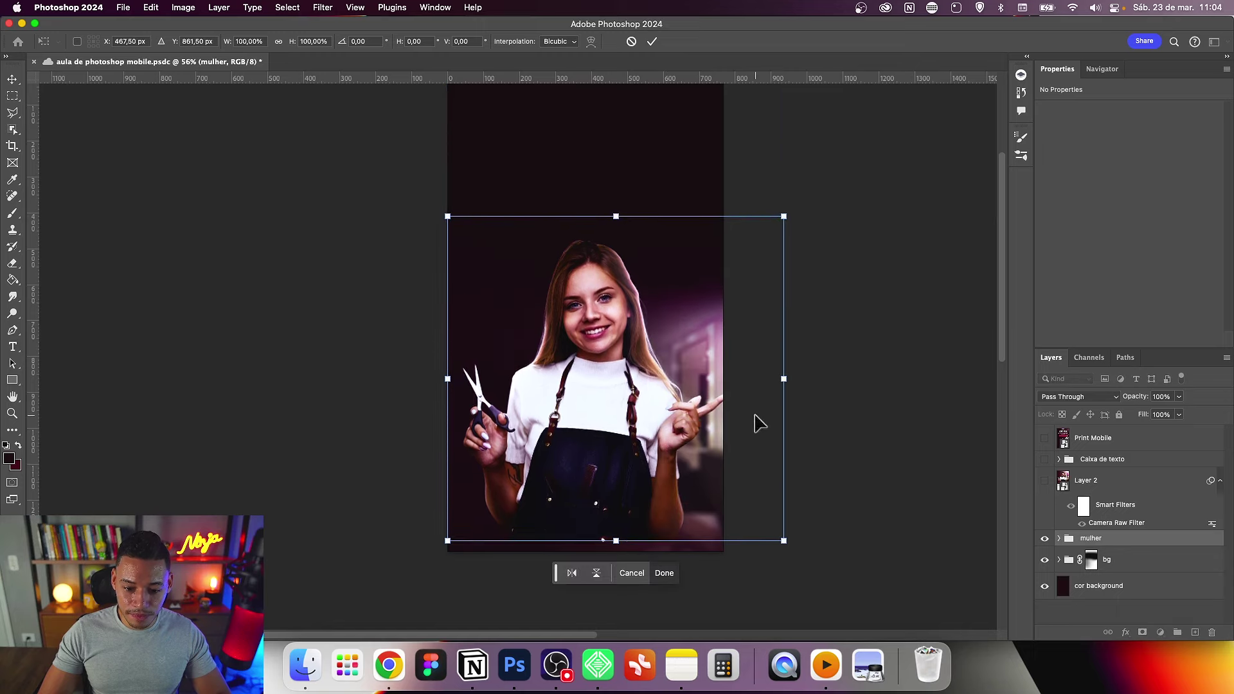
left_click_drag(784, 381, 737, 382)
left_click_drag(669, 417, 672, 471)
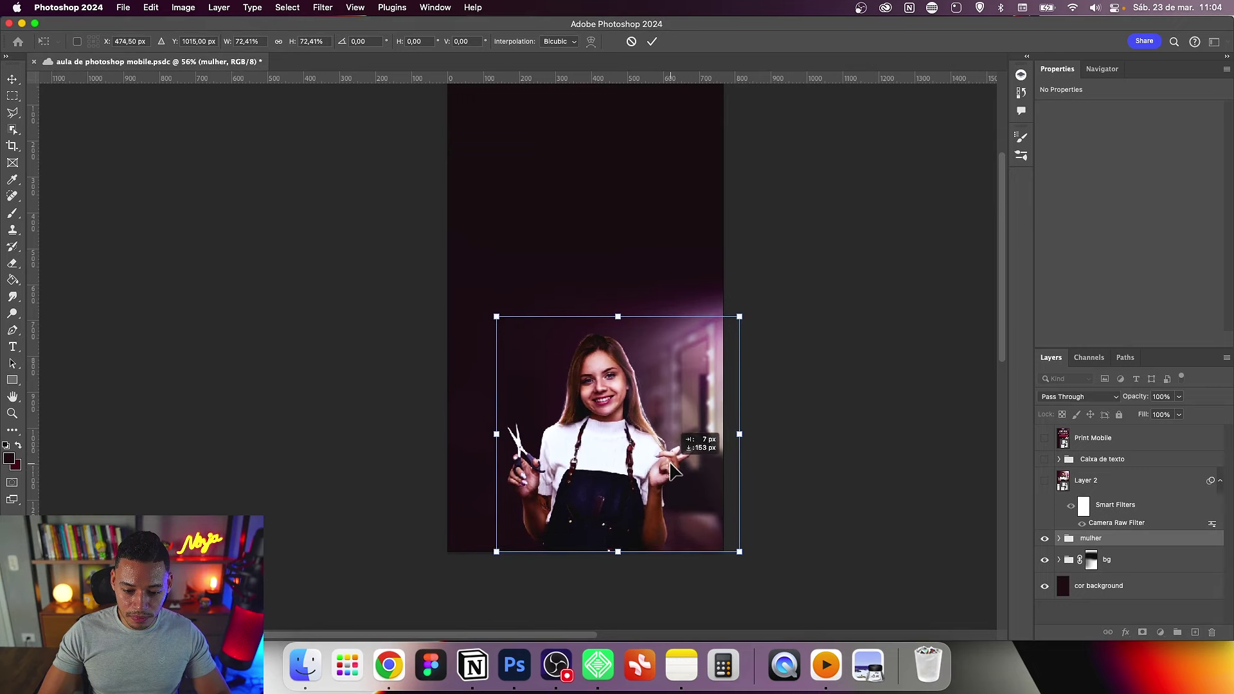
key("Return")
key("Left")
key("Left")
key("Left")
key("Left")
key("Left")
key("Left")
key("Left")
key("Left")
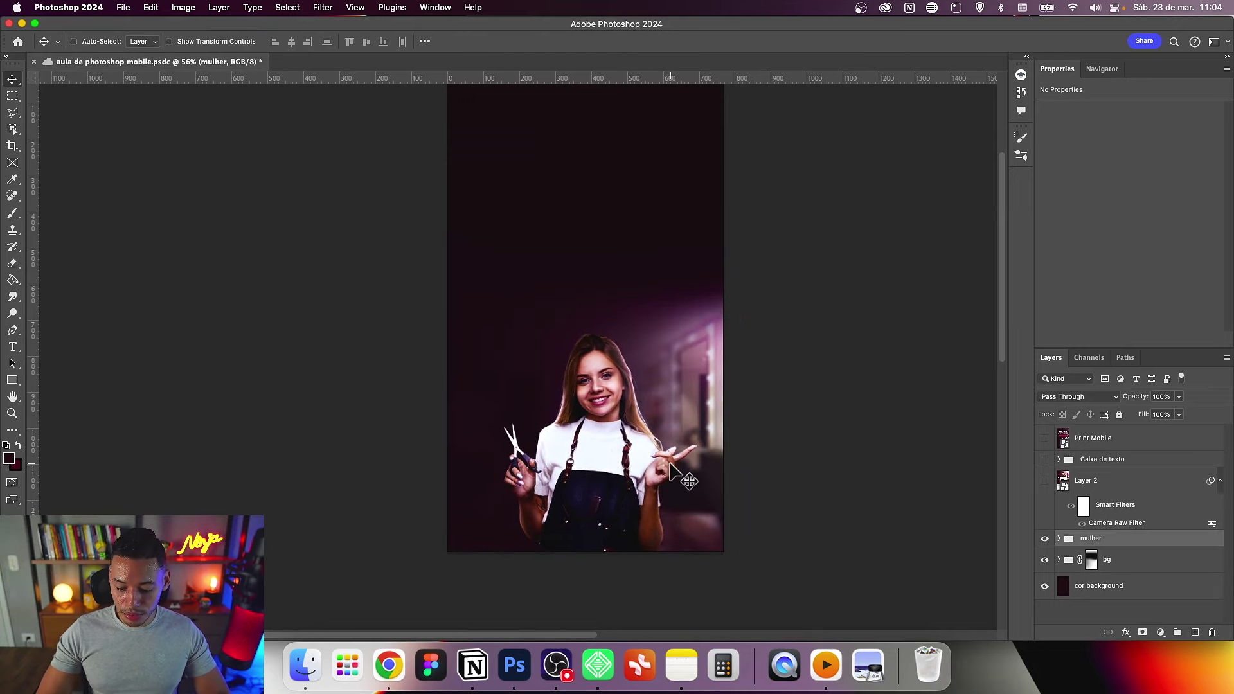
key("ctrl+minus")
Step: Add a horizontal guide and rescale the woman to fit the banner width
key("ctrl+semicolon")
scroll(607, 458, "down", 1)
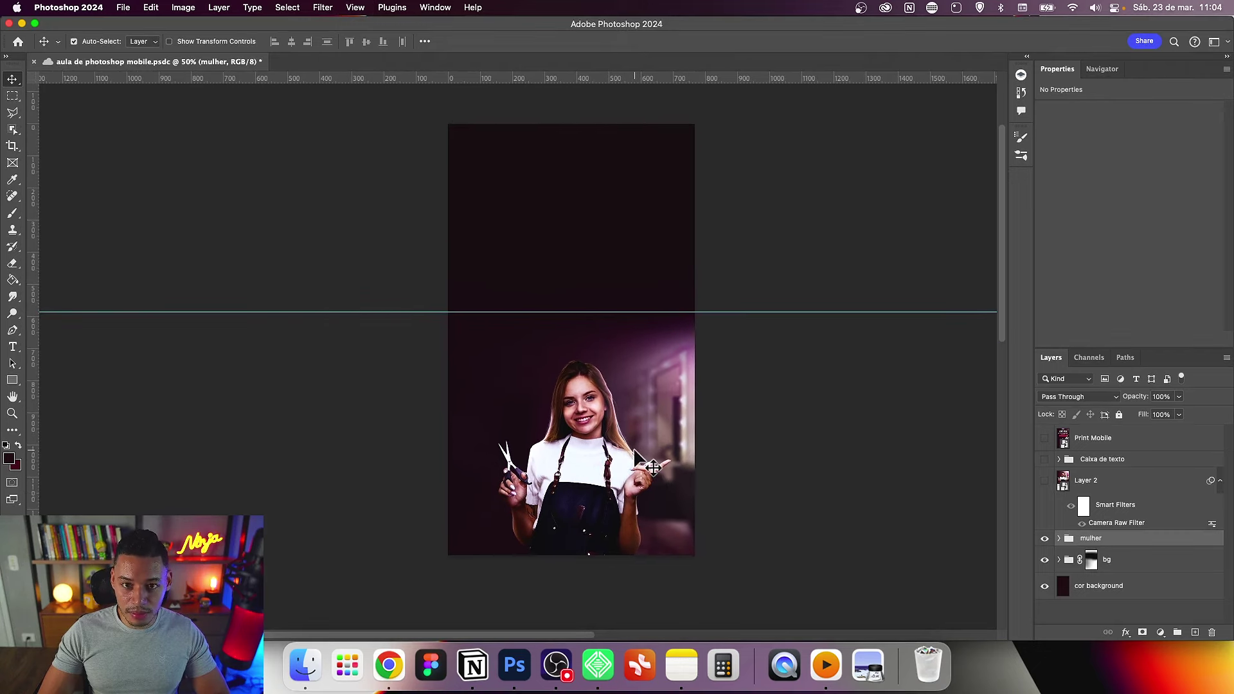
key("ctrl+t")
left_click_drag(705, 443, 752, 443)
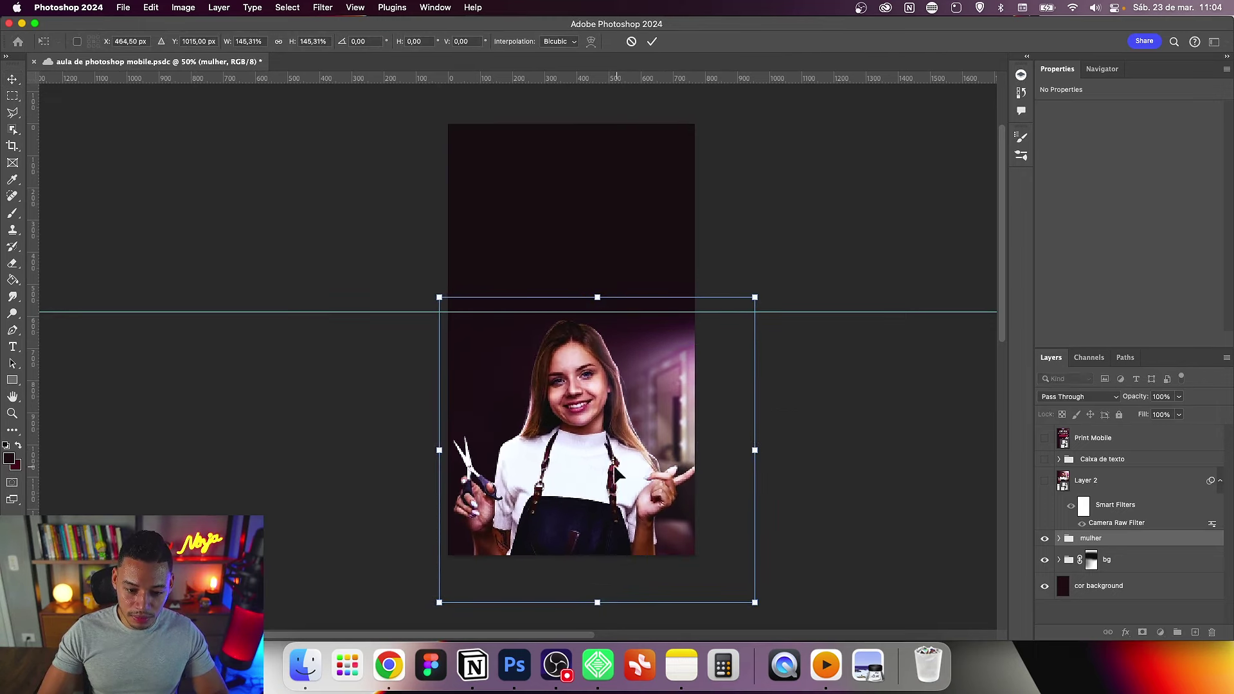
left_click_drag(630, 444, 628, 437)
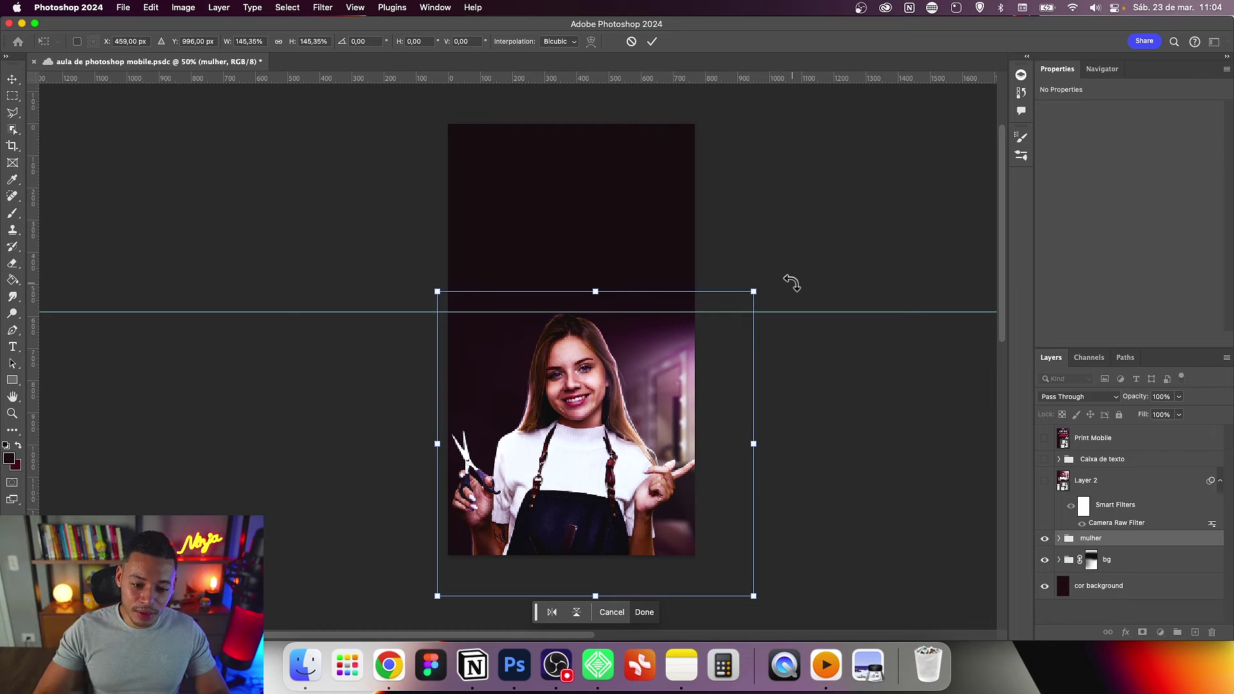
left_click_drag(753, 446, 700, 443)
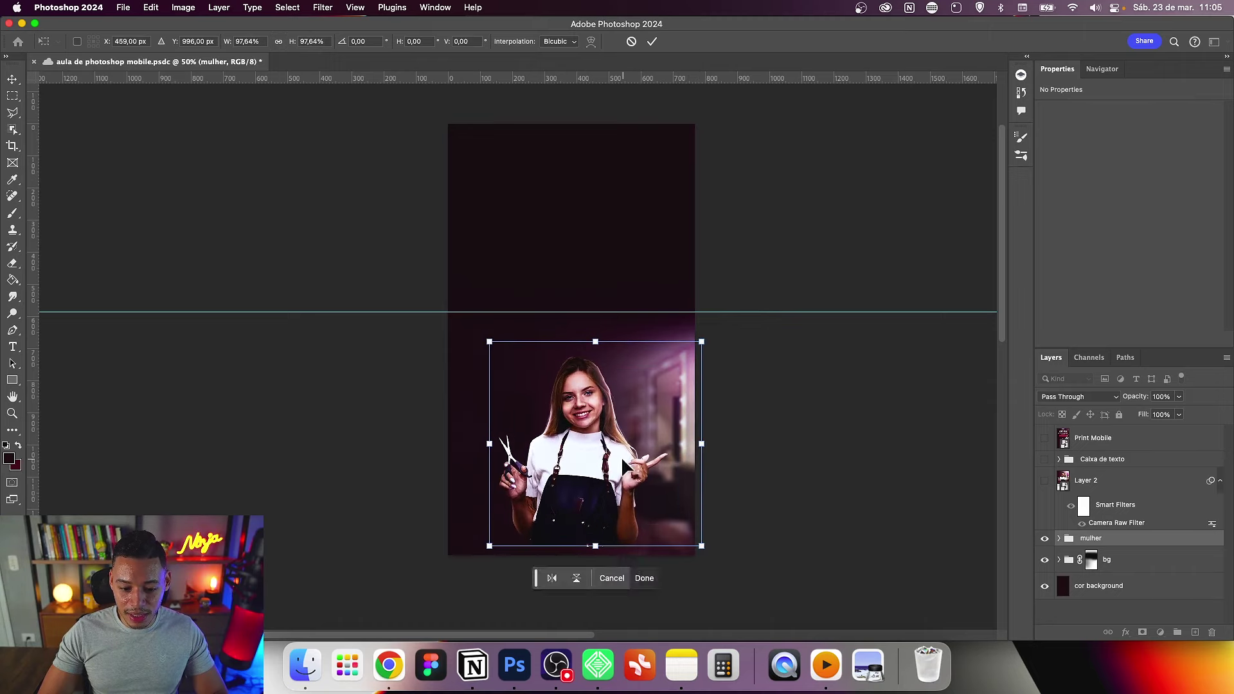
key("Return")
key("z")
left_click_drag(561, 554, 581, 515)
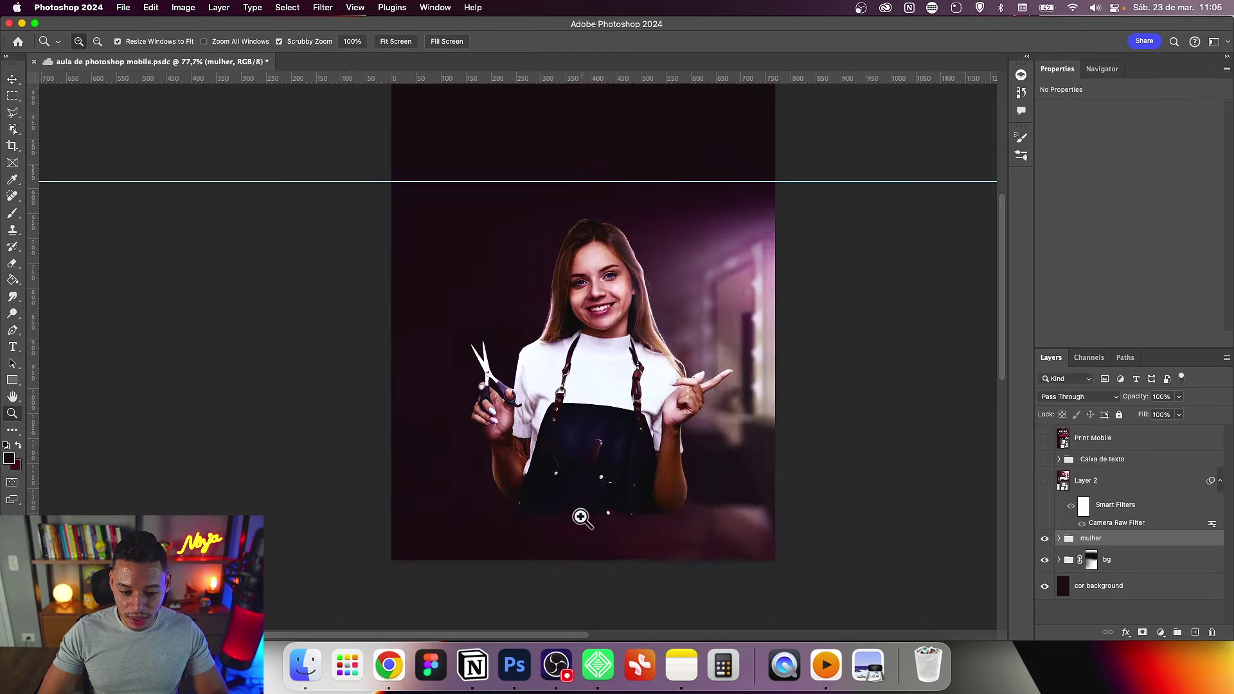
key("b")
scroll(729, 426, "right", 2)
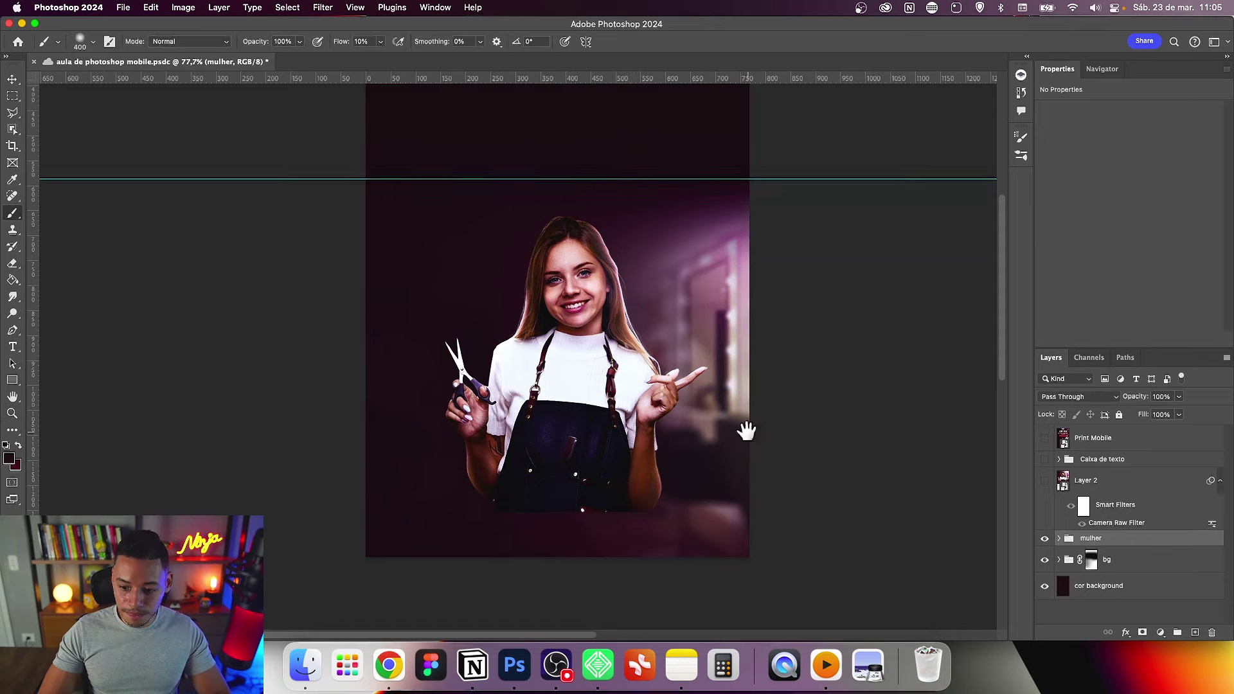
Step: Add a layer mask to 'mulher' and paint black to fade the area beside the apron
left_click(1142, 633)
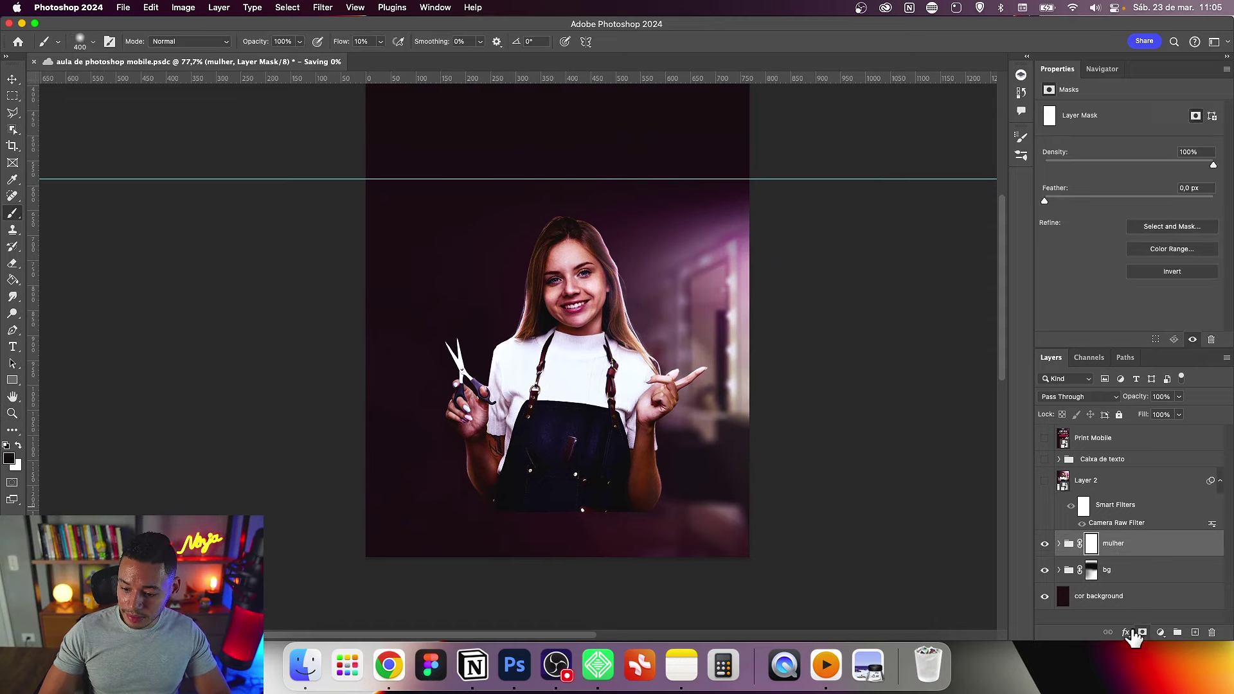
scroll(746, 391, "down", 1)
key("bracketleft")
key("bracketleft")
key("bracketleft")
key("bracketleft")
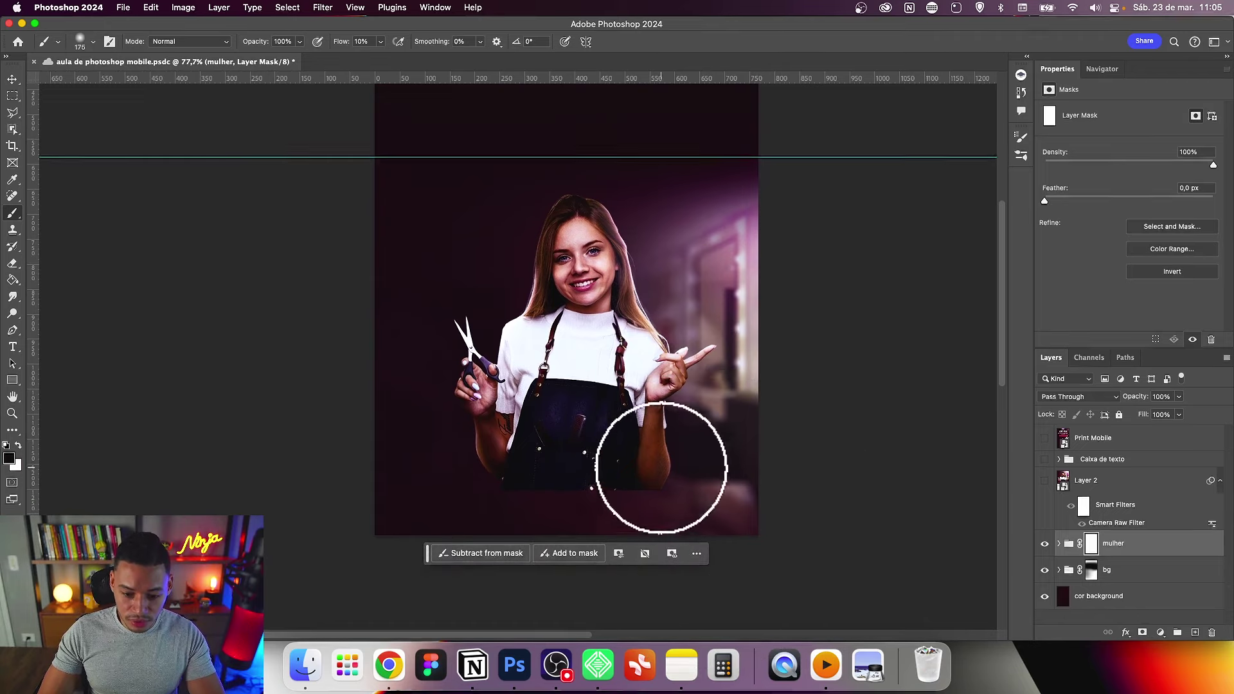
key("bracketleft")
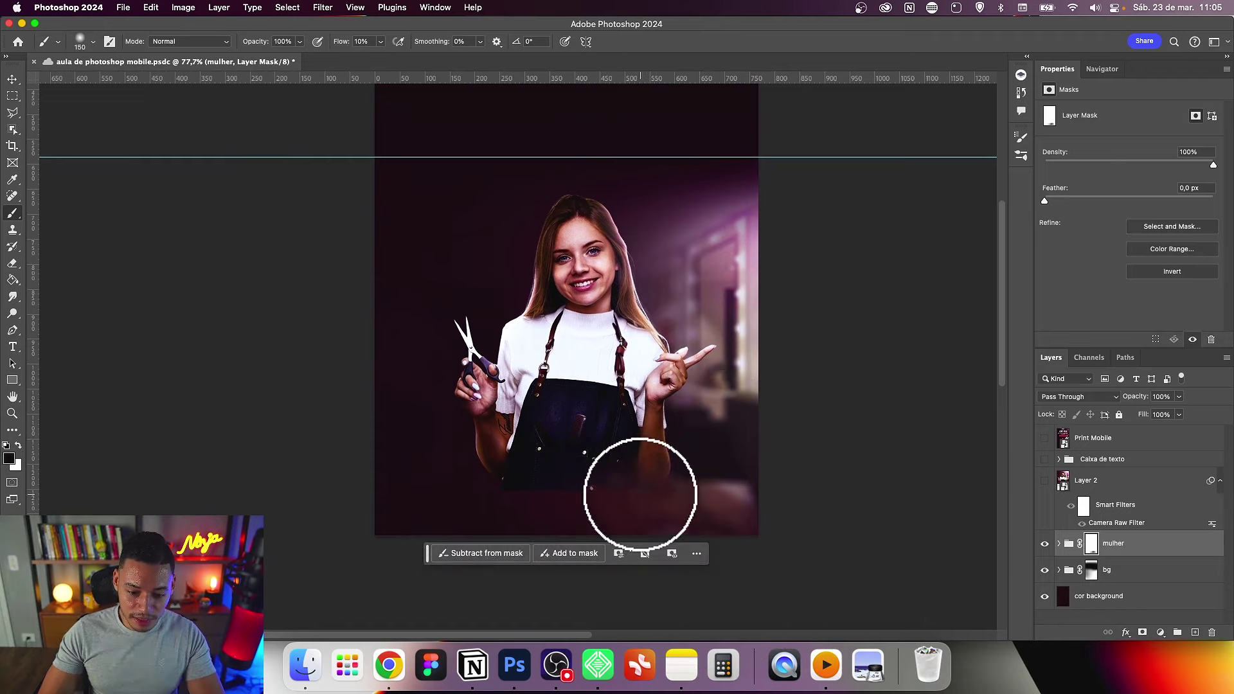
key("bracketright")
key("bracketright")
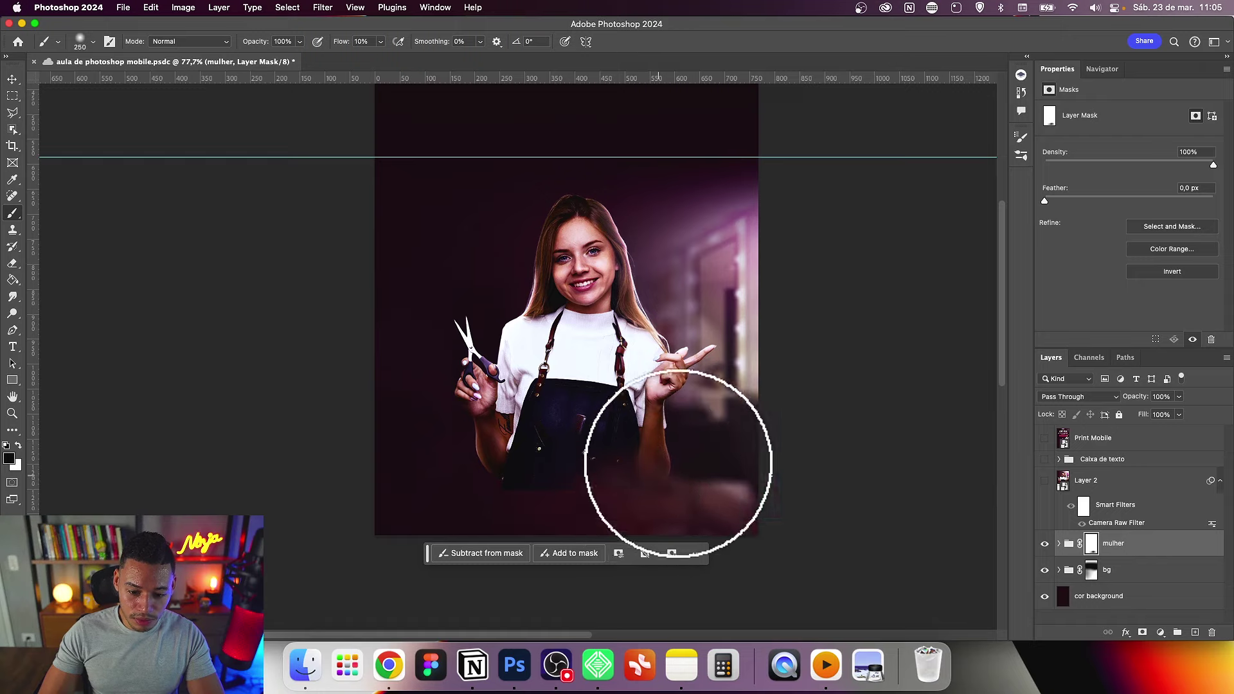
mouse_move(652, 435)
left_mouse_down()
mouse_move(510, 495)
mouse_move(450, 482)
mouse_move(490, 474)
mouse_move(599, 505)
left_mouse_up()
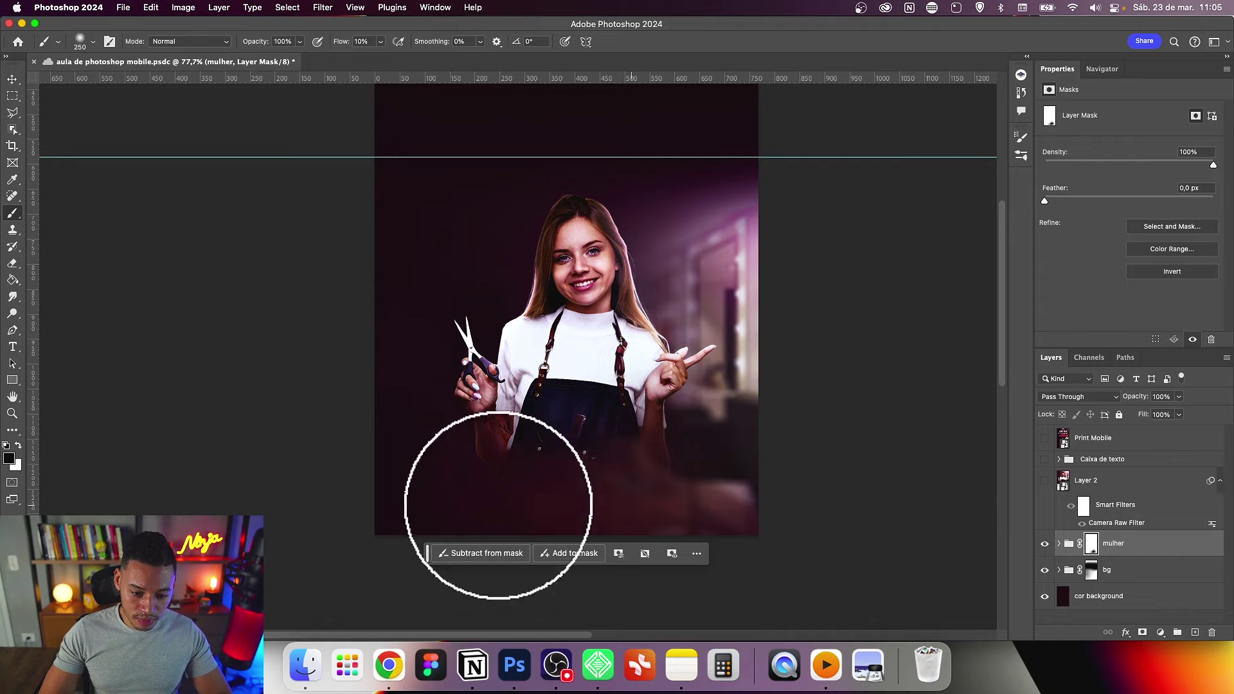
scroll(652, 448, "up", 2)
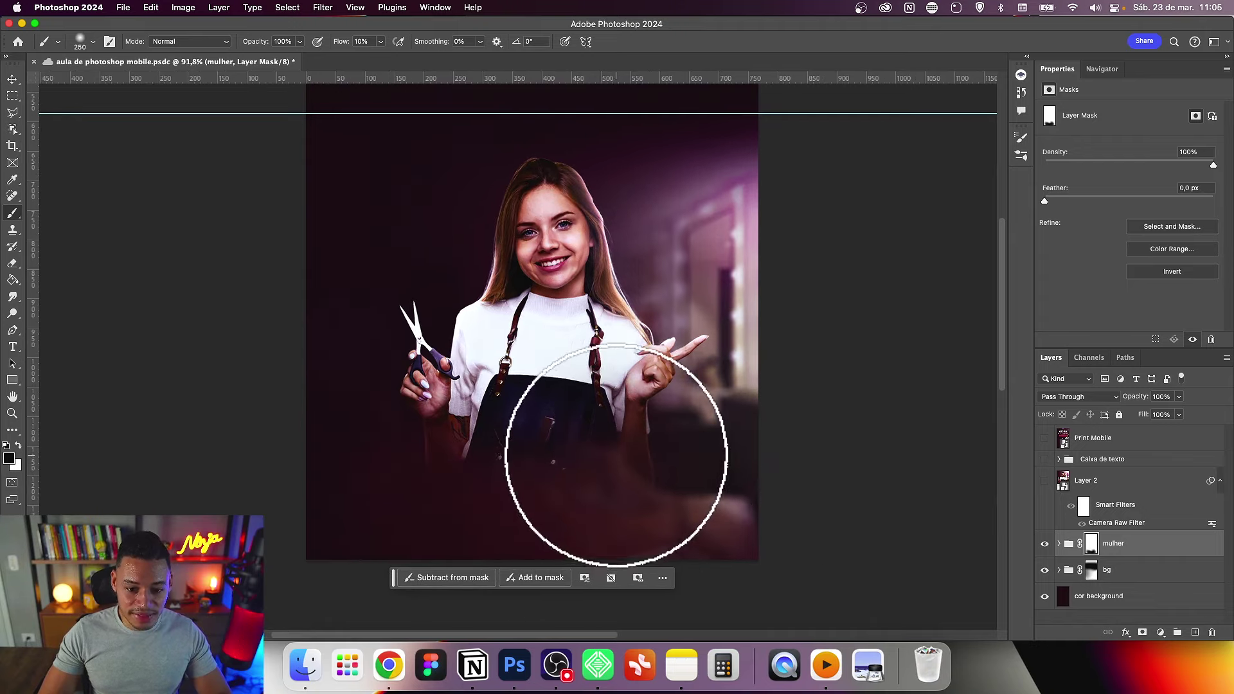
Step: Paint white on the mask to restore the apron, then blend the hips softly into the background
key("x")
left_click_drag(570, 495, 451, 445)
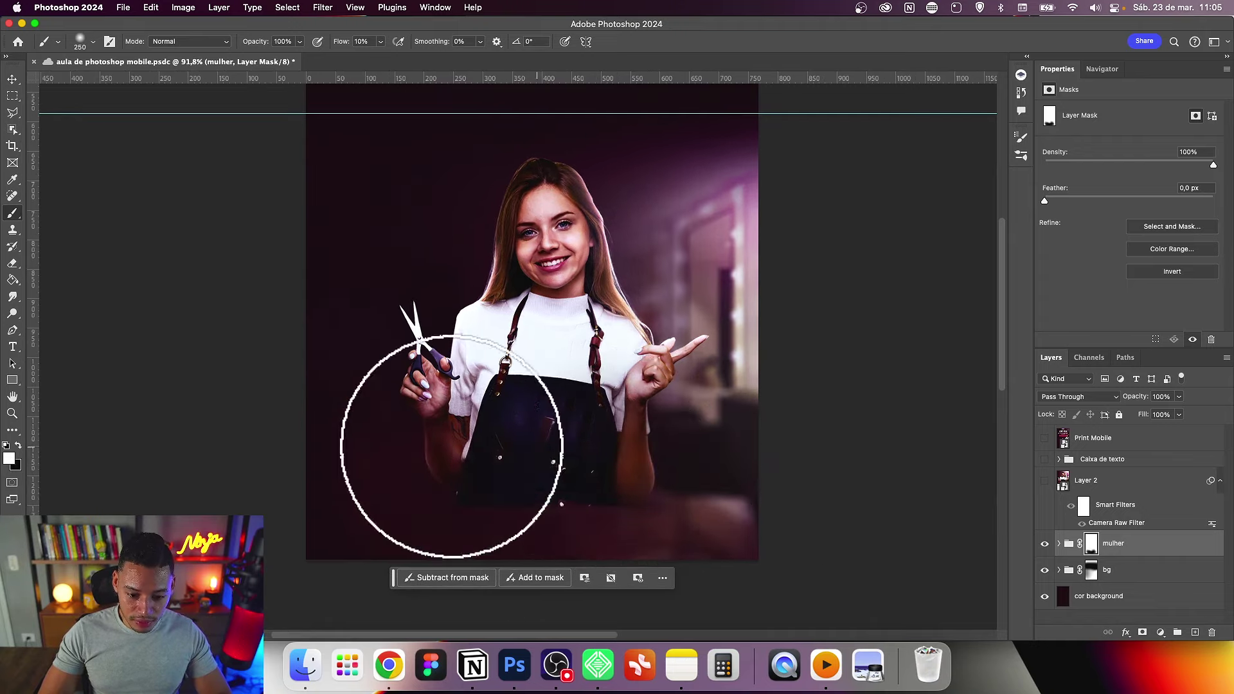
left_click_drag(504, 413, 615, 449)
key("bracketleft")
key("bracketleft")
key("bracketleft")
key("bracketleft")
key("bracketleft")
scroll(675, 475, "up", 1)
left_click_drag(675, 474, 657, 368)
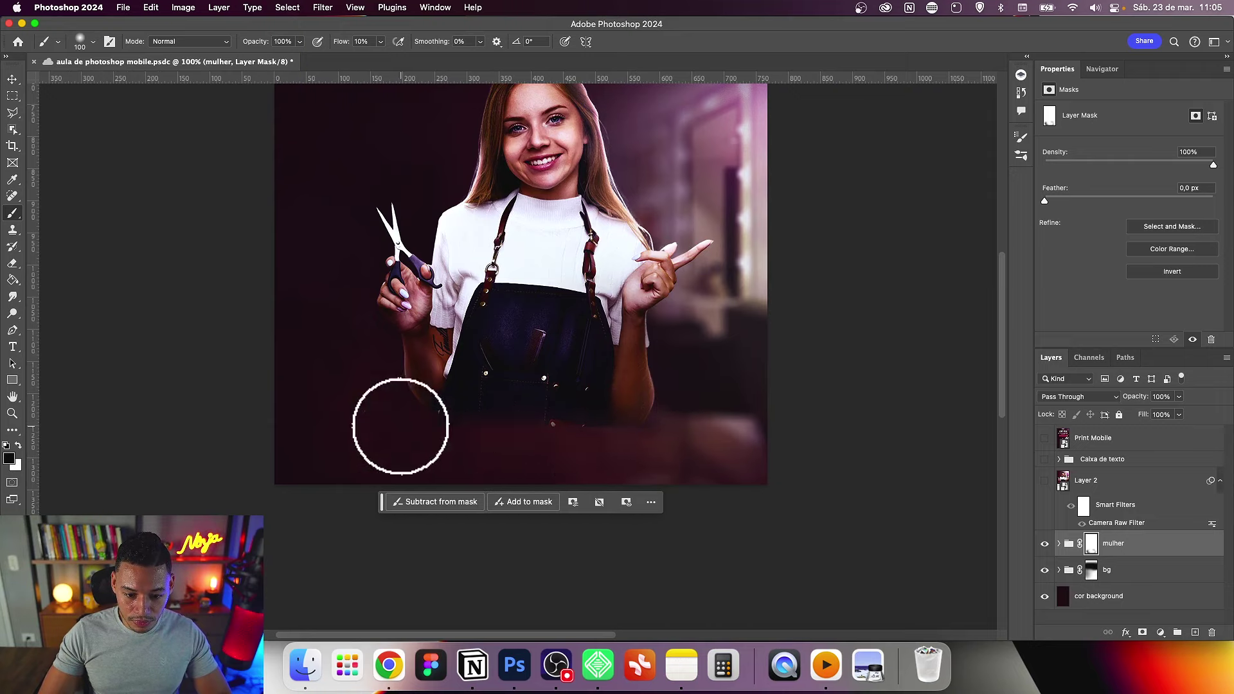
key("bracketright")
key("bracketright")
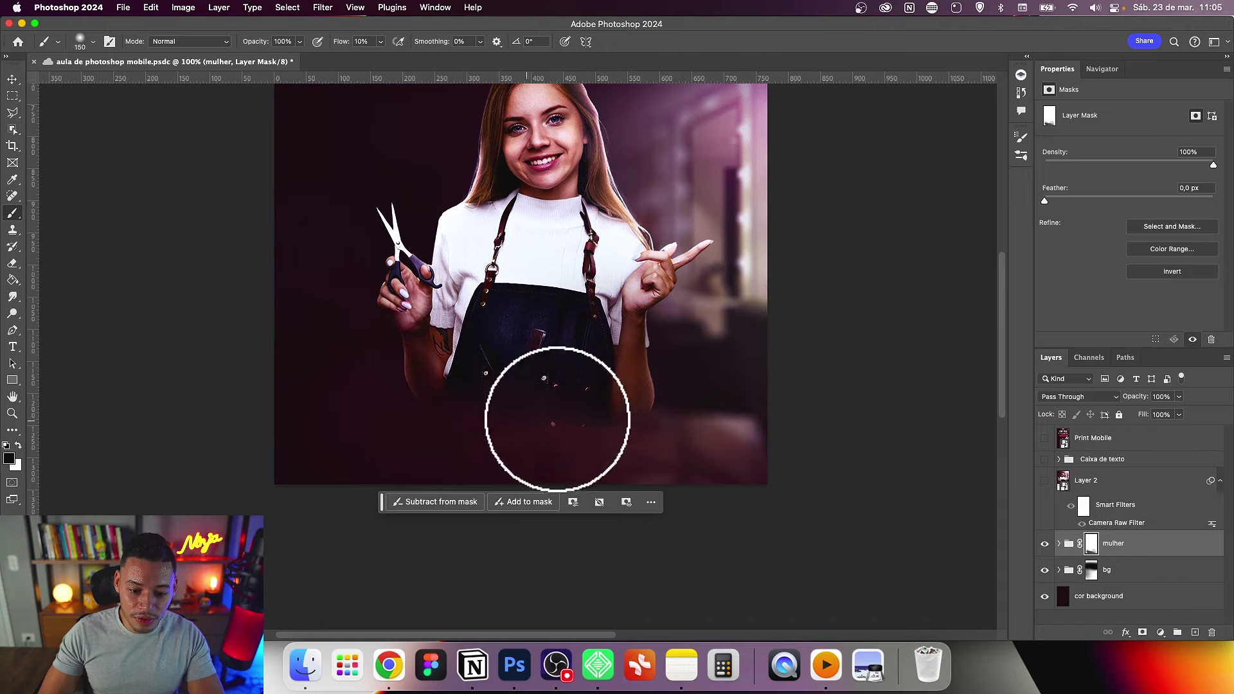
key("bracketleft")
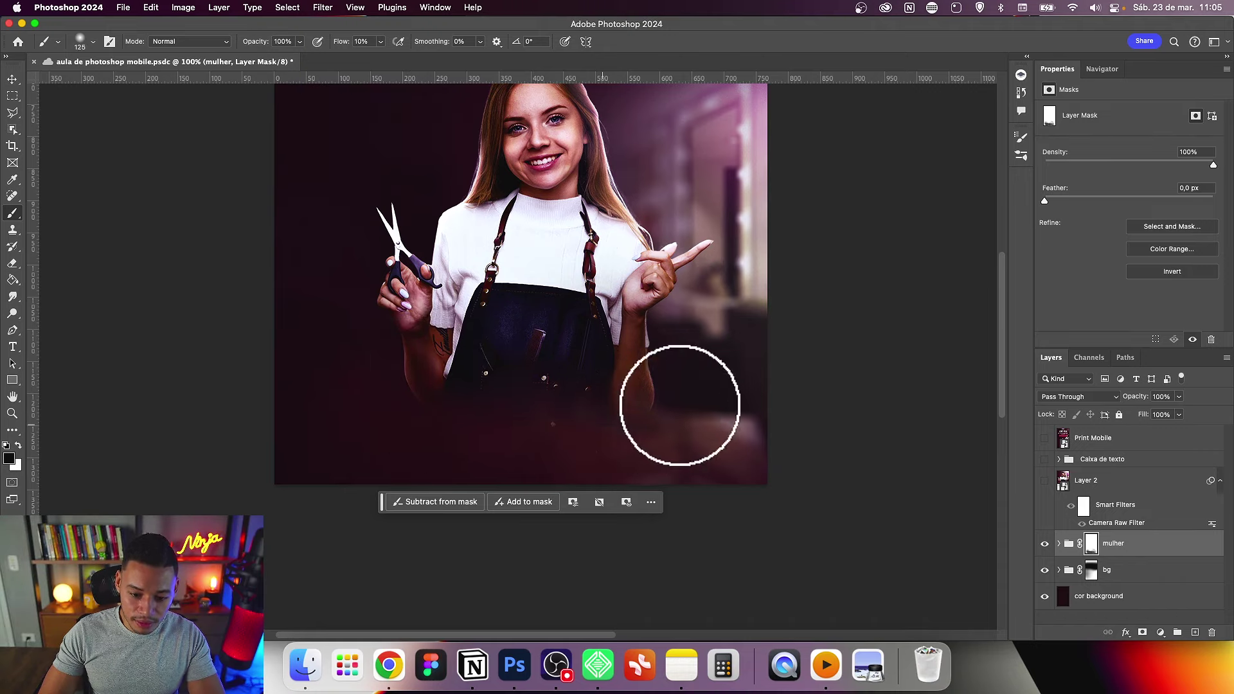
mouse_move(627, 421)
left_mouse_down()
mouse_move(578, 400)
mouse_move(559, 426)
mouse_move(628, 427)
mouse_move(494, 426)
mouse_move(517, 424)
mouse_move(391, 385)
mouse_move(397, 413)
mouse_move(490, 427)
mouse_move(579, 353)
mouse_move(623, 435)
mouse_move(744, 504)
mouse_move(694, 468)
left_mouse_up()
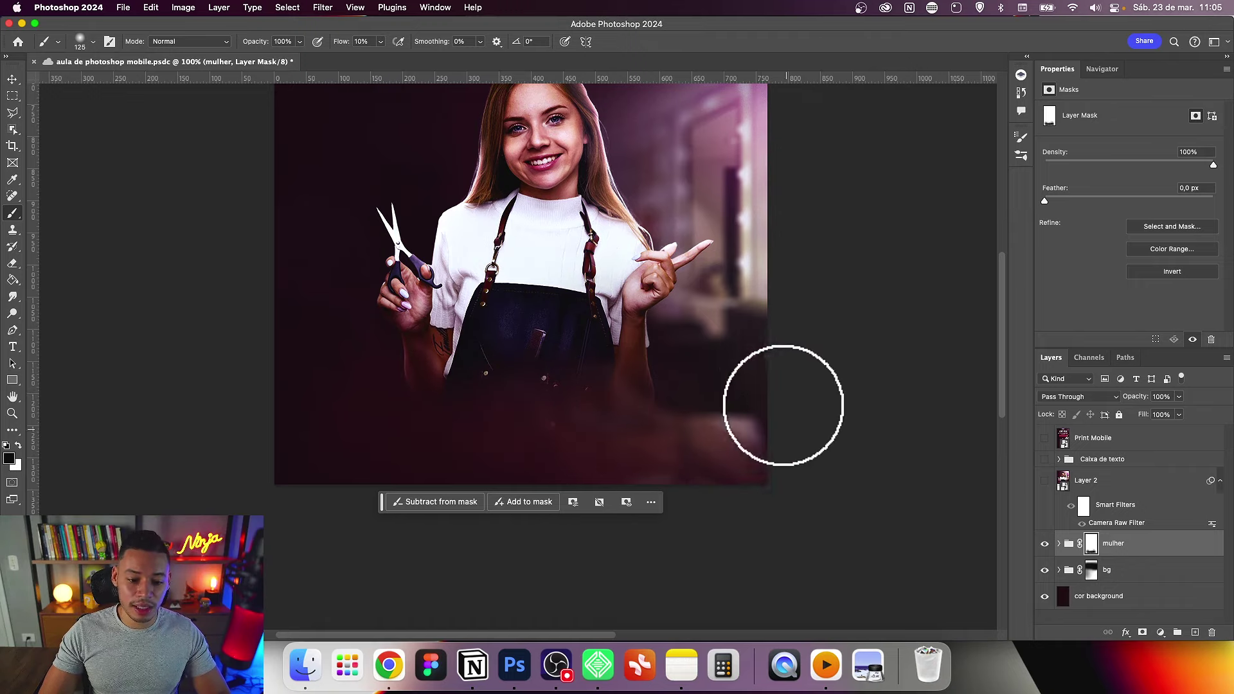
left_click_drag(774, 325, 781, 413)
key("v")
key("ctrl+minus")
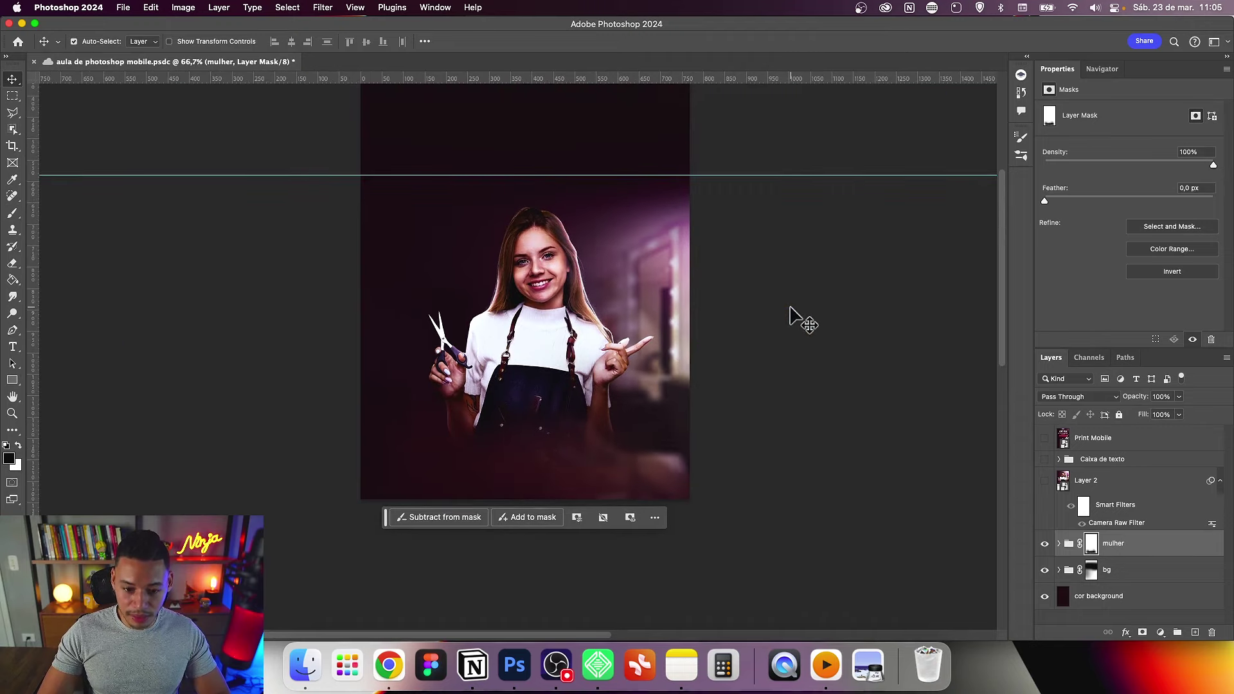
Step: Widen the 'mulher' group to about 97% and centre it horizontally across the banner
mouse_move(889, 372)
left_mouse_down()
mouse_move(884, 383)
mouse_move(842, 371)
left_mouse_up()
scroll(841, 372, "up", 1)
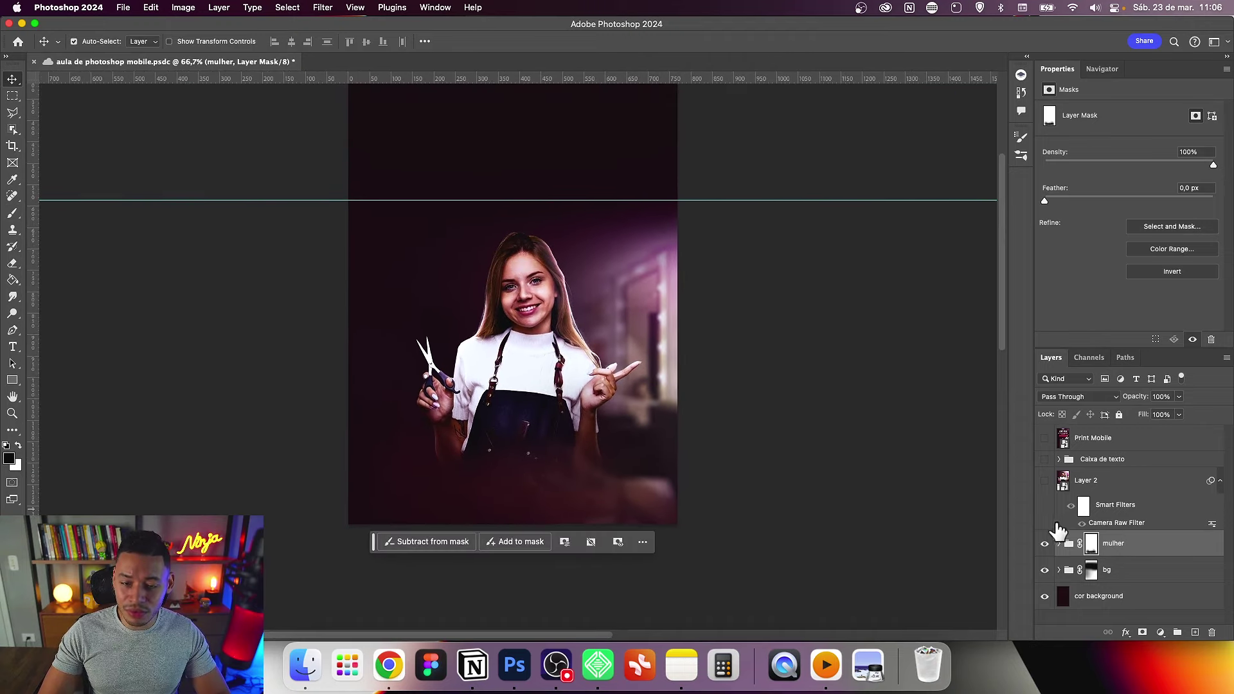
left_click(1072, 545)
key("super+t")
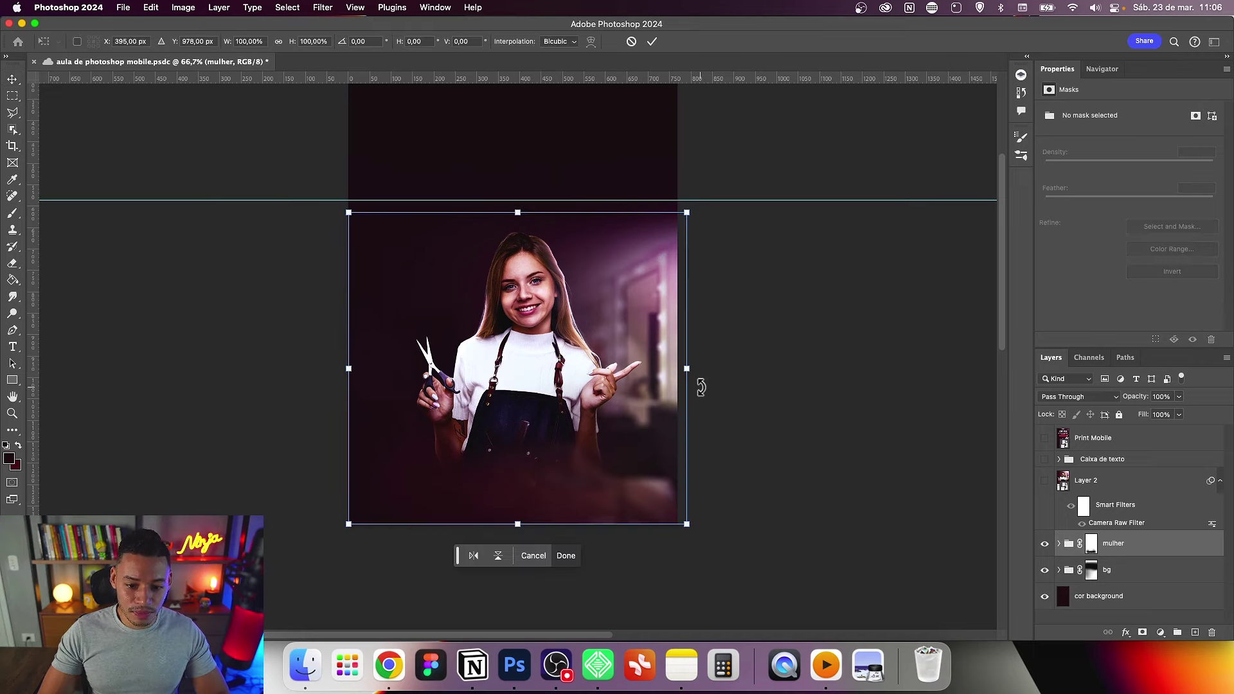
left_click_drag(691, 370, 693, 366)
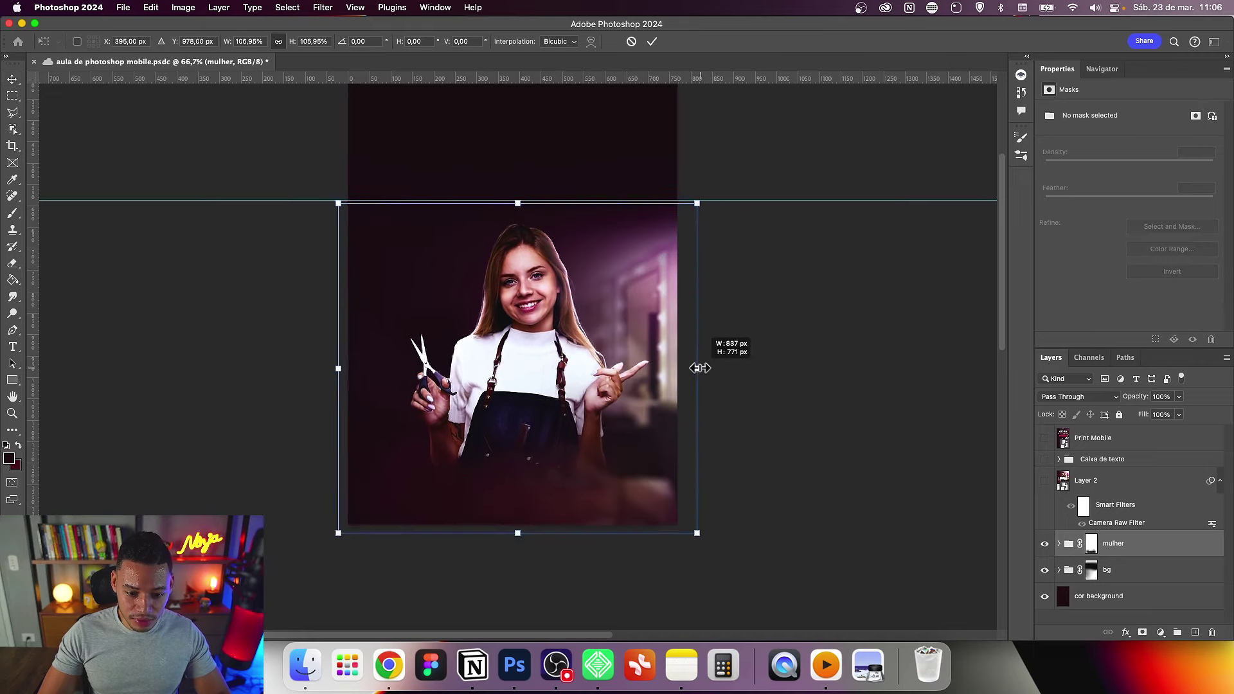
left_click_drag(565, 372, 560, 379)
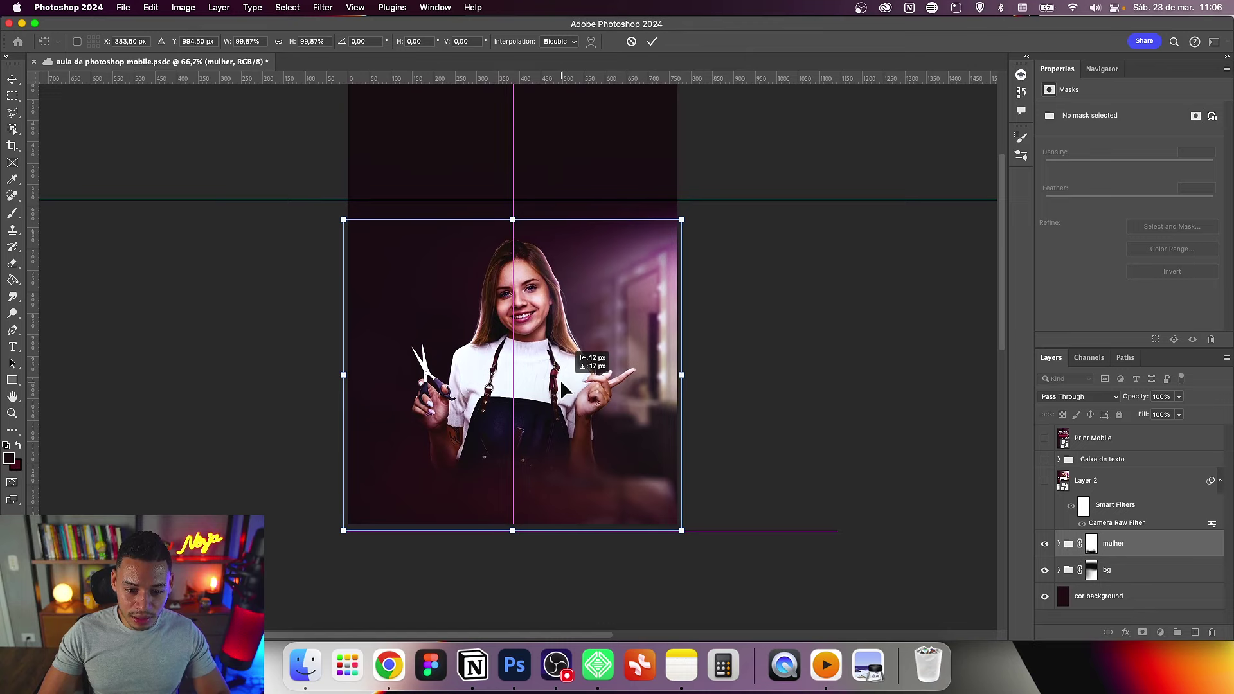
key("Return")
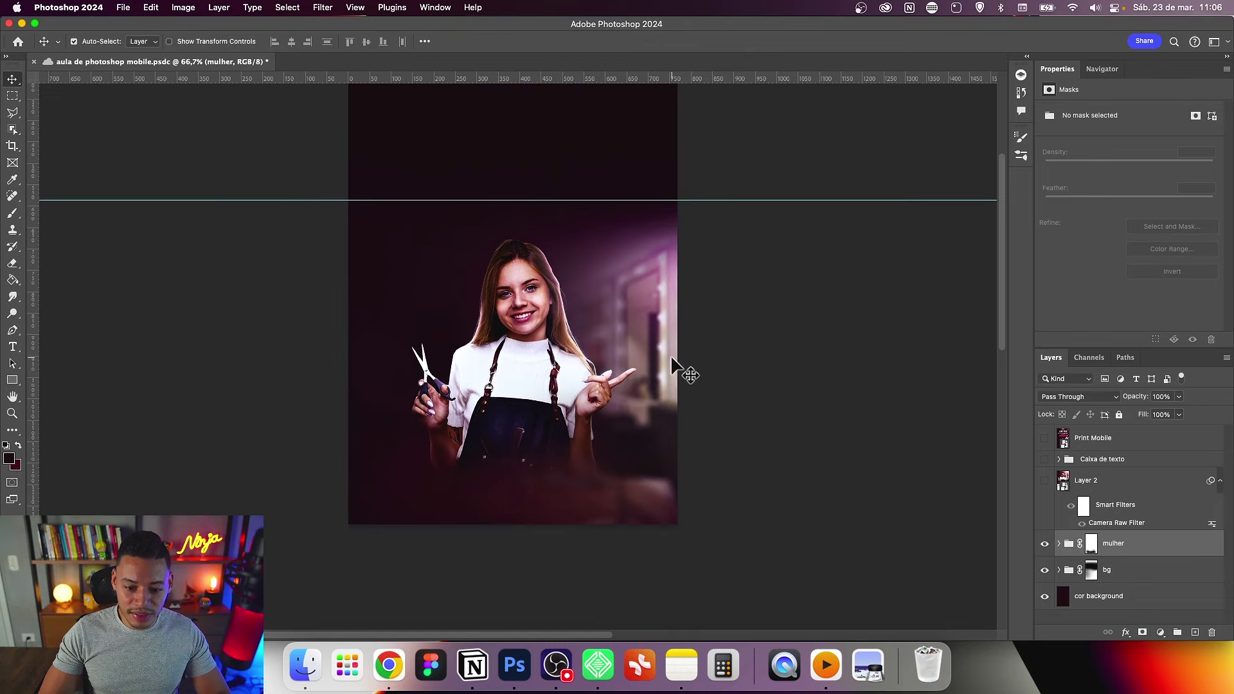
left_click_drag(651, 377, 672, 388)
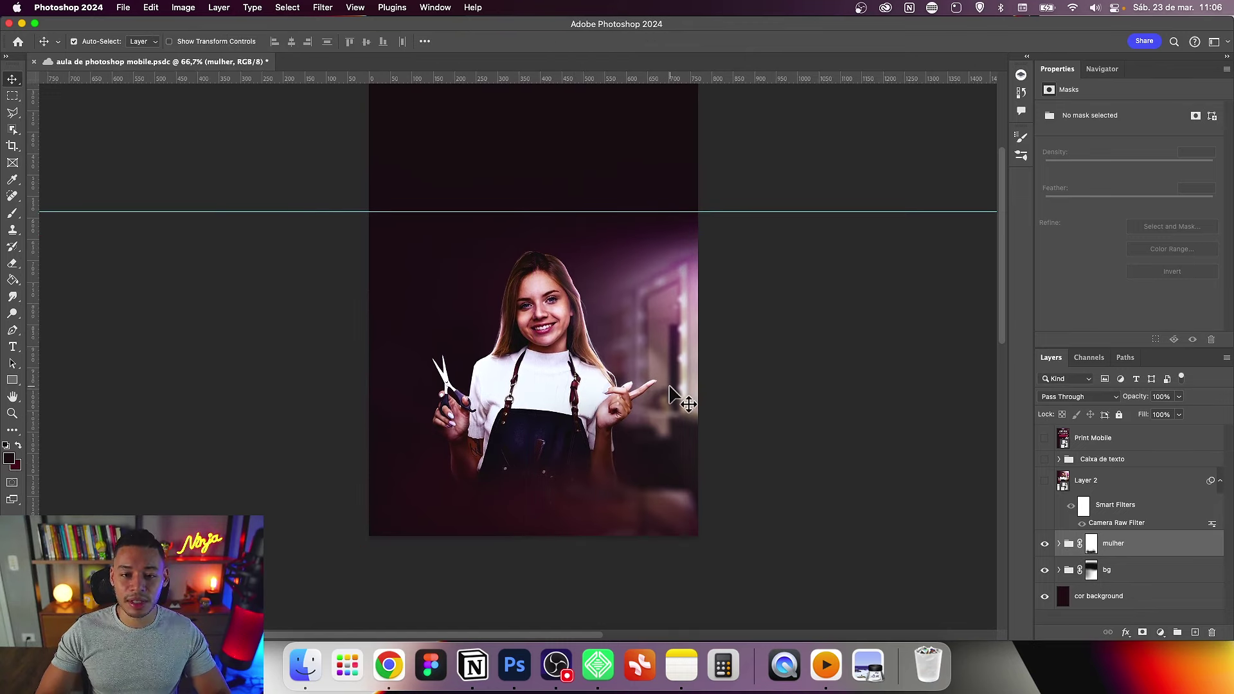
key("ctrl+minus")
key("ctrl+t")
key("Return")
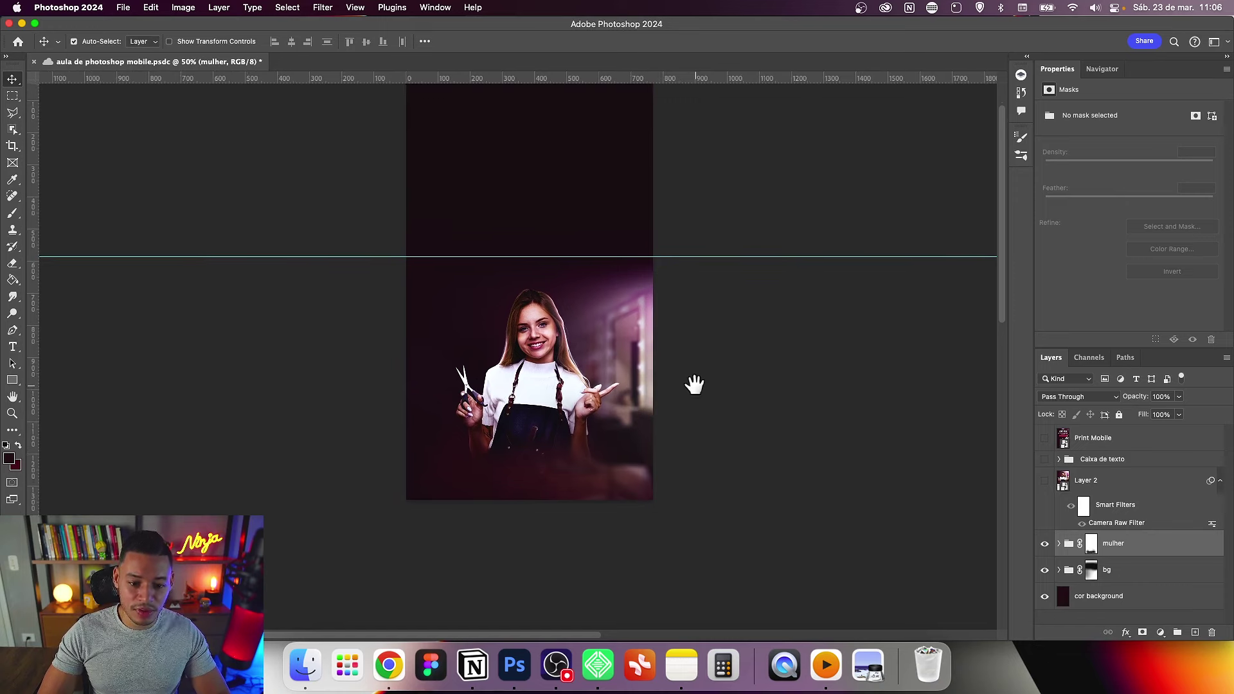
Step: Move the 'bg' group left so the bright mirror strip shifts inward
left_click_drag(695, 371, 694, 383)
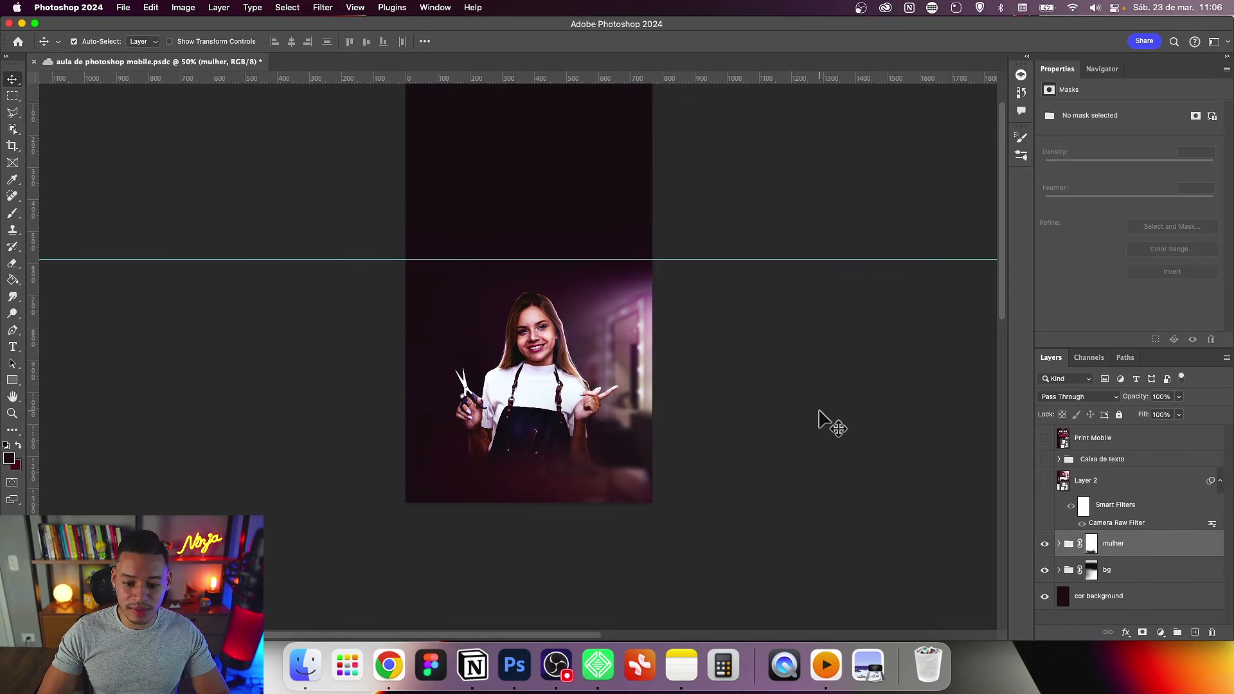
left_click(1084, 570)
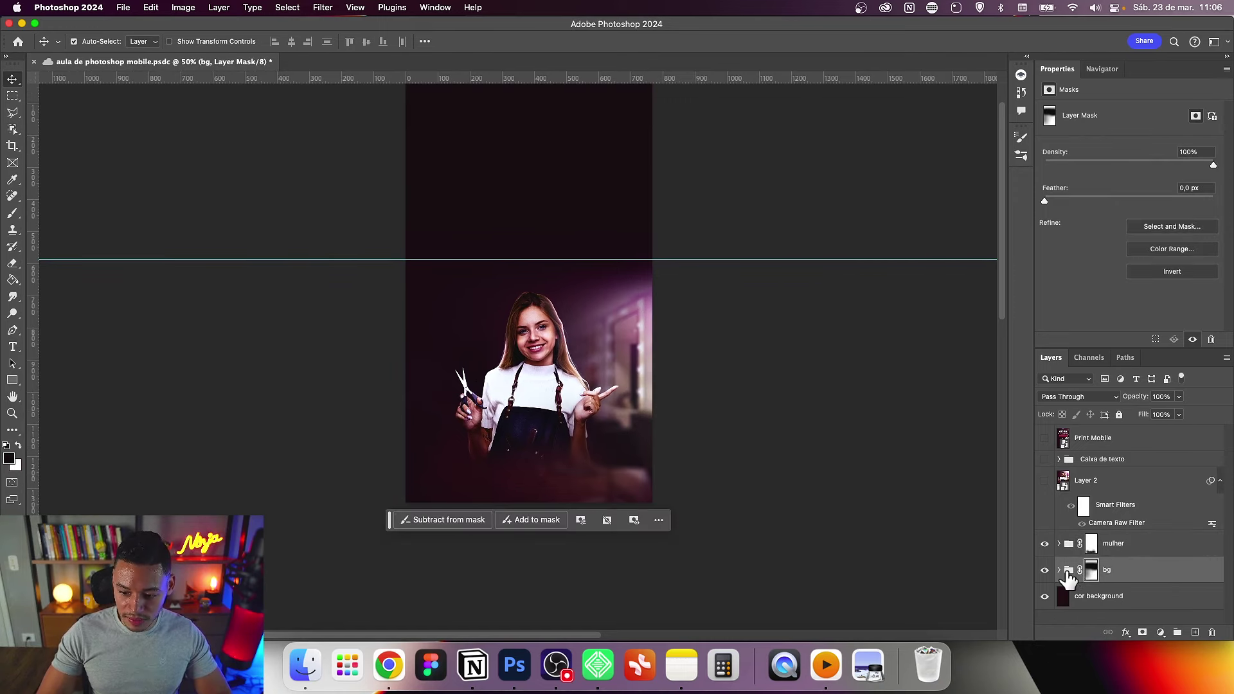
left_click(1067, 572)
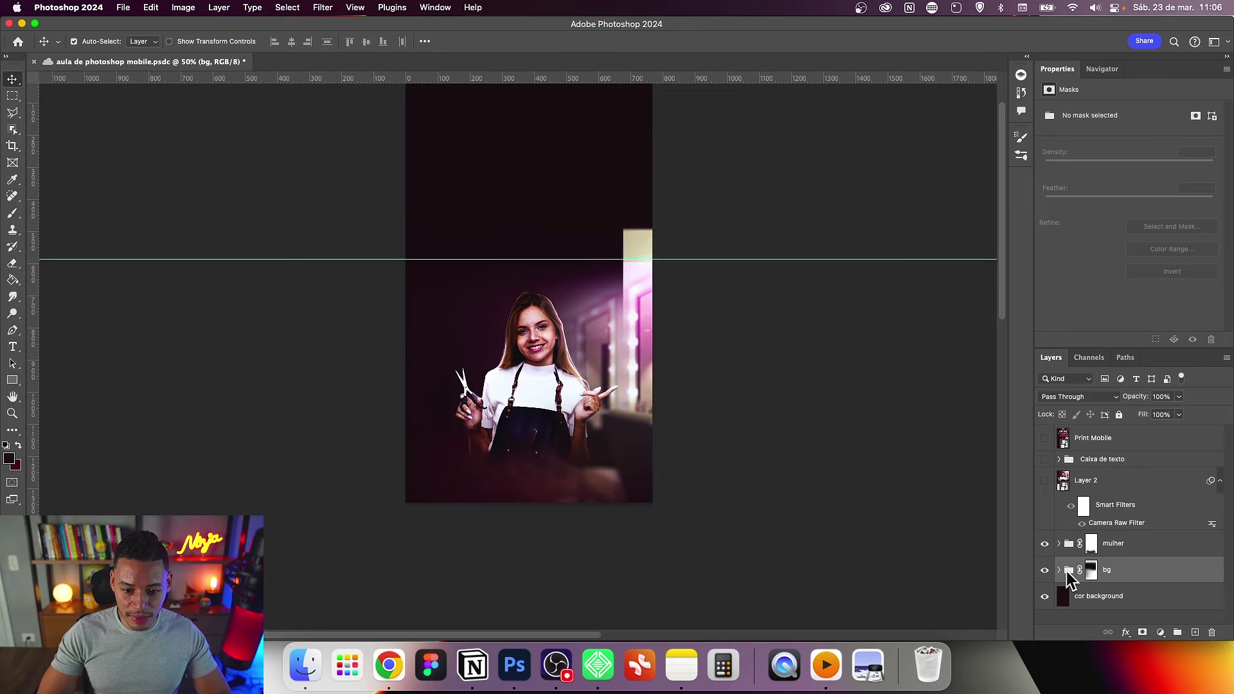
key("super+t")
mouse_move(694, 372)
left_mouse_down()
mouse_move(705, 372)
mouse_move(690, 372)
left_mouse_up()
key("Return")
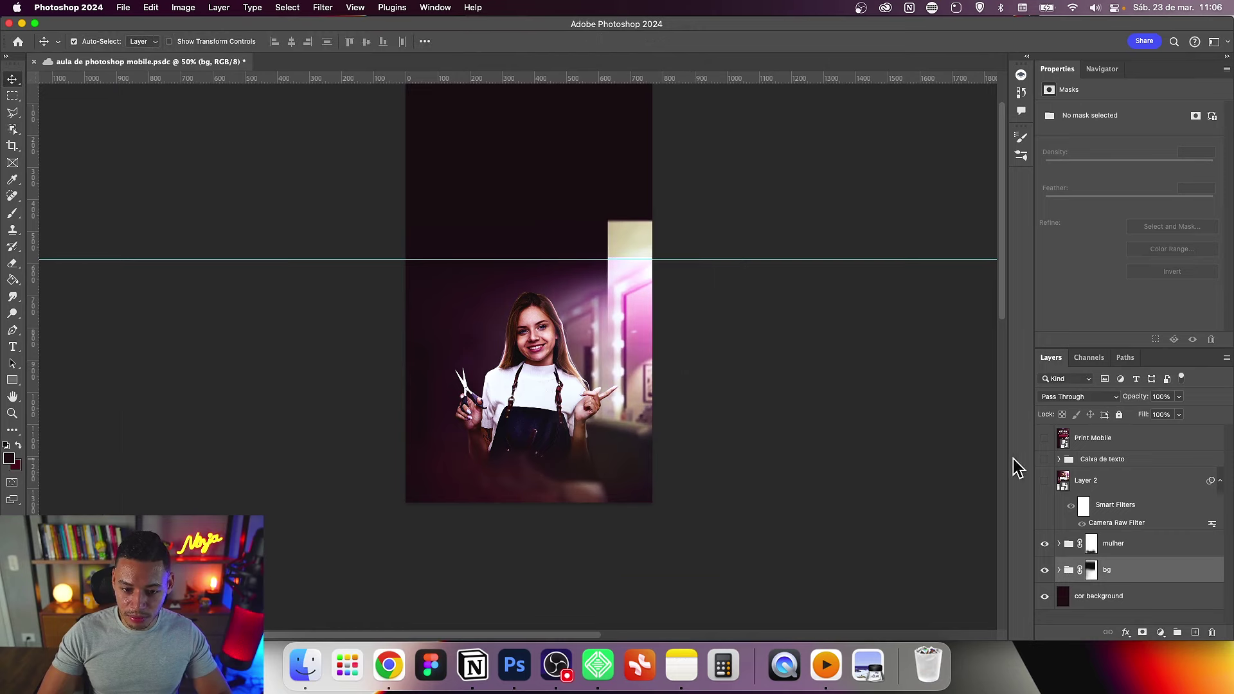
Step: Paint black on the 'bg' mask with an enlarged brush to darken the strip's top
left_click(1090, 571)
key("b")
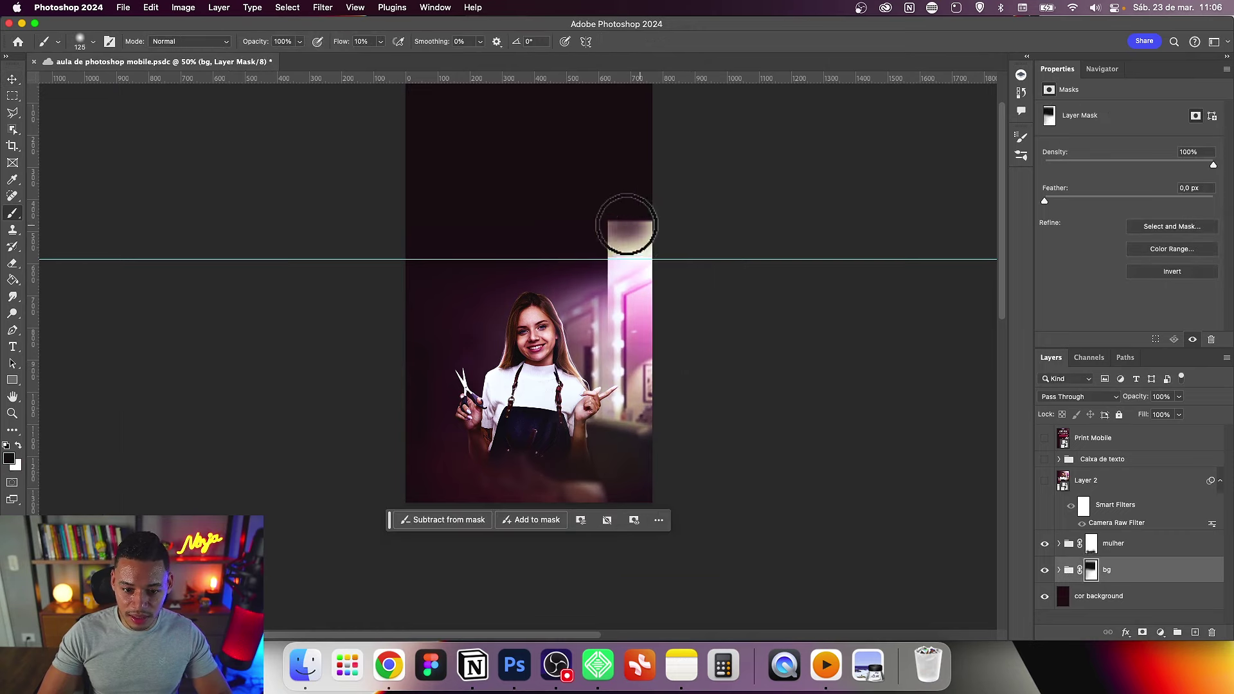
key("bracketright")
key("bracketright")
key("bracketright")
left_click_drag(592, 220, 580, 204)
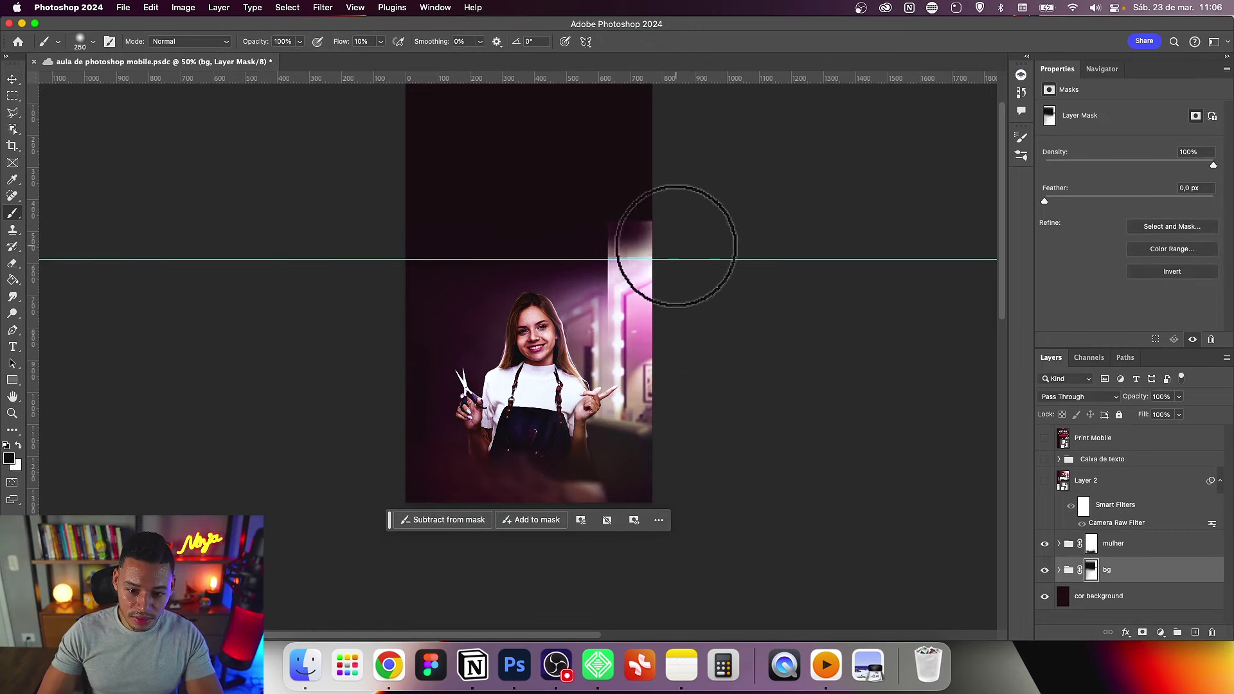
mouse_move(537, 242)
left_mouse_down()
mouse_move(598, 253)
mouse_move(542, 253)
left_mouse_up()
key("bracketright")
key("bracketright")
key("v")
Step: Hide the Curves 1 and Hue/Saturation 1 adjustments, then shift the 'bg' photo right
left_click(1058, 570)
scroll(1072, 561, "up", 1)
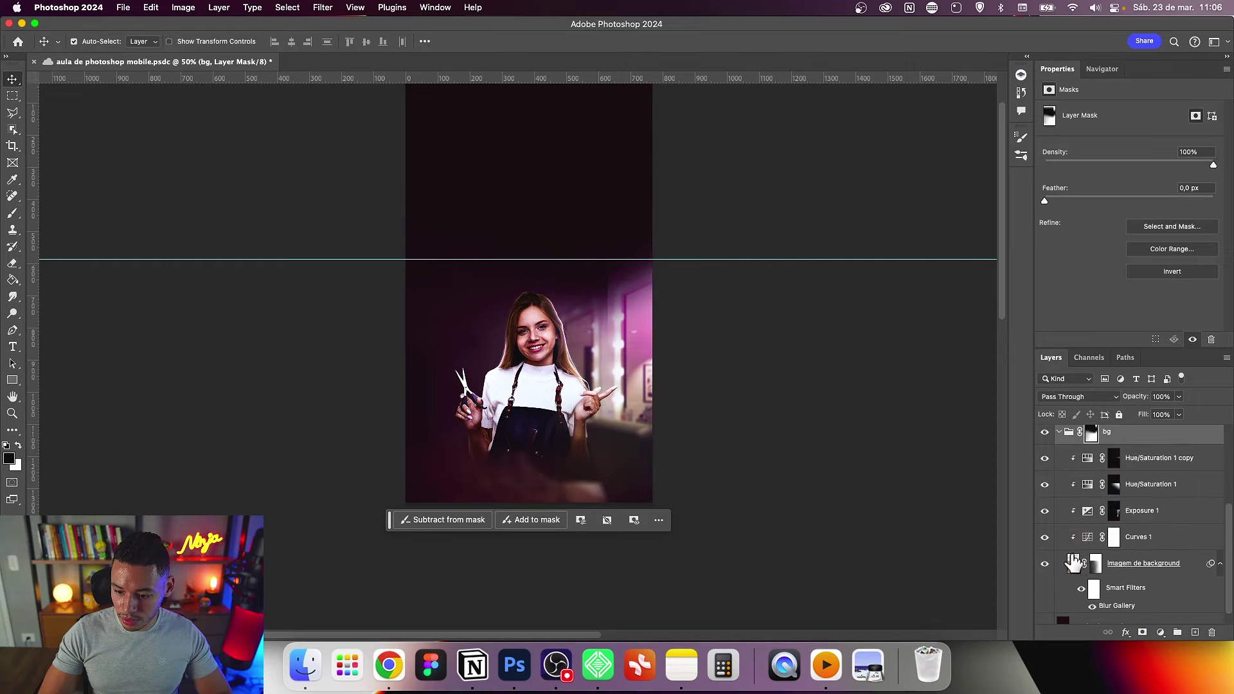
left_click(1045, 564)
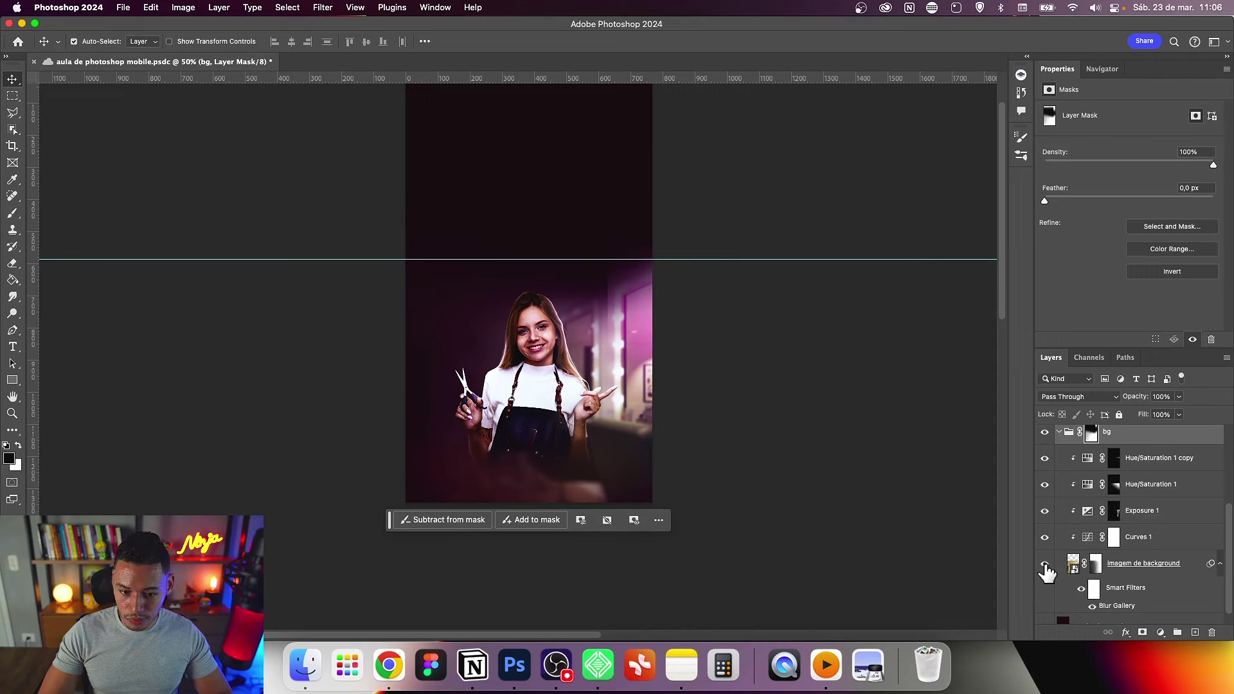
left_click(1057, 564)
key("b")
left_click(1044, 537)
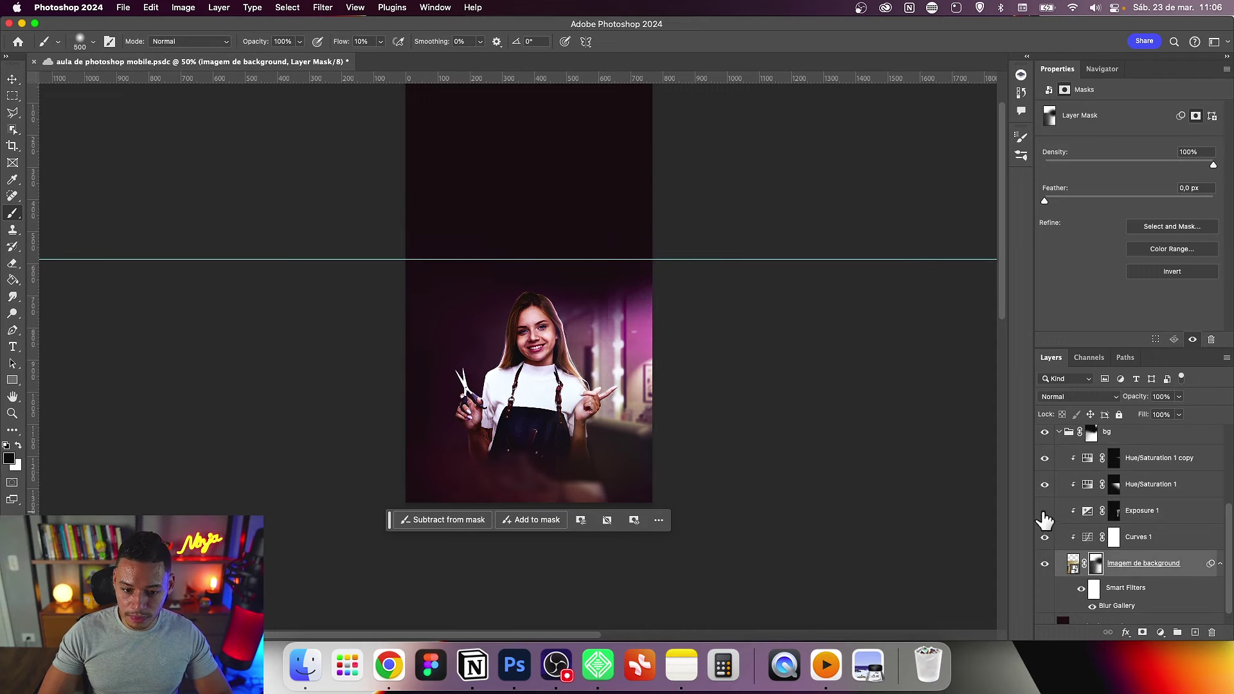
left_click(1044, 484)
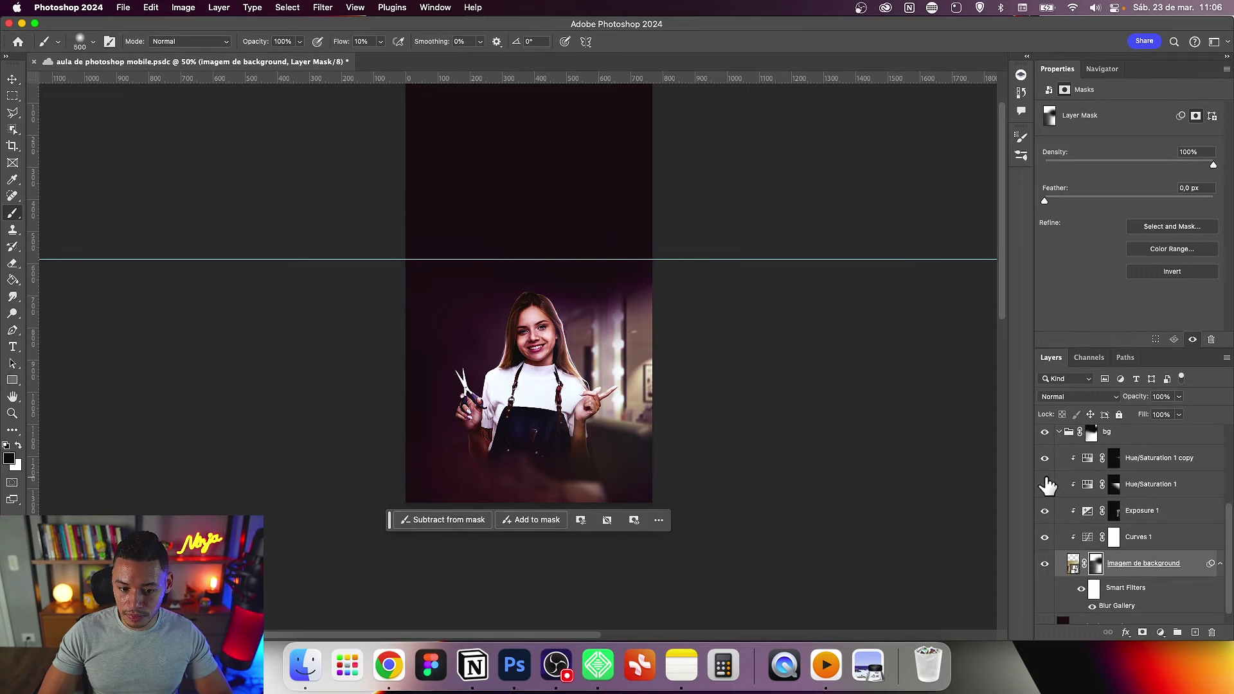
left_click(1061, 433)
key("ctrl+t")
mouse_move(738, 328)
left_mouse_down()
mouse_move(767, 326)
mouse_move(695, 378)
left_mouse_up()
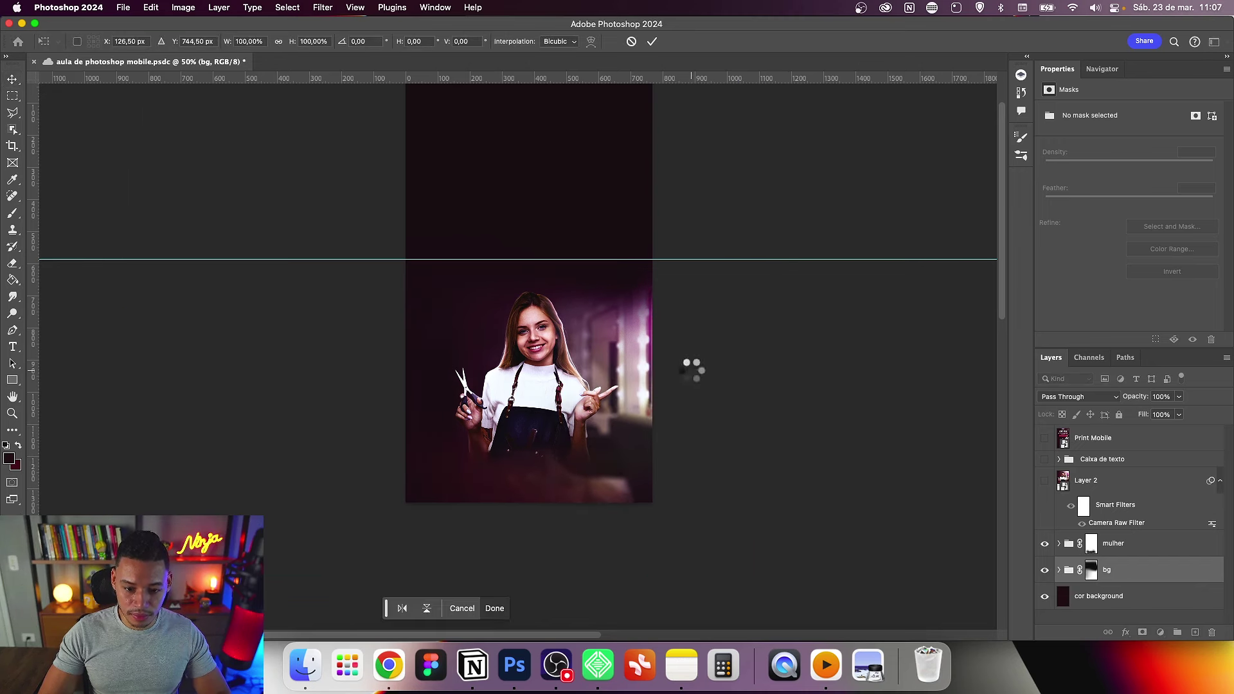
Step: Commit the background shift and hide the Exposure 1 and Curves 1 adjustments
key("Return")
key("z")
mouse_move(620, 299)
left_mouse_down()
mouse_move(653, 283)
mouse_move(715, 375)
left_mouse_up()
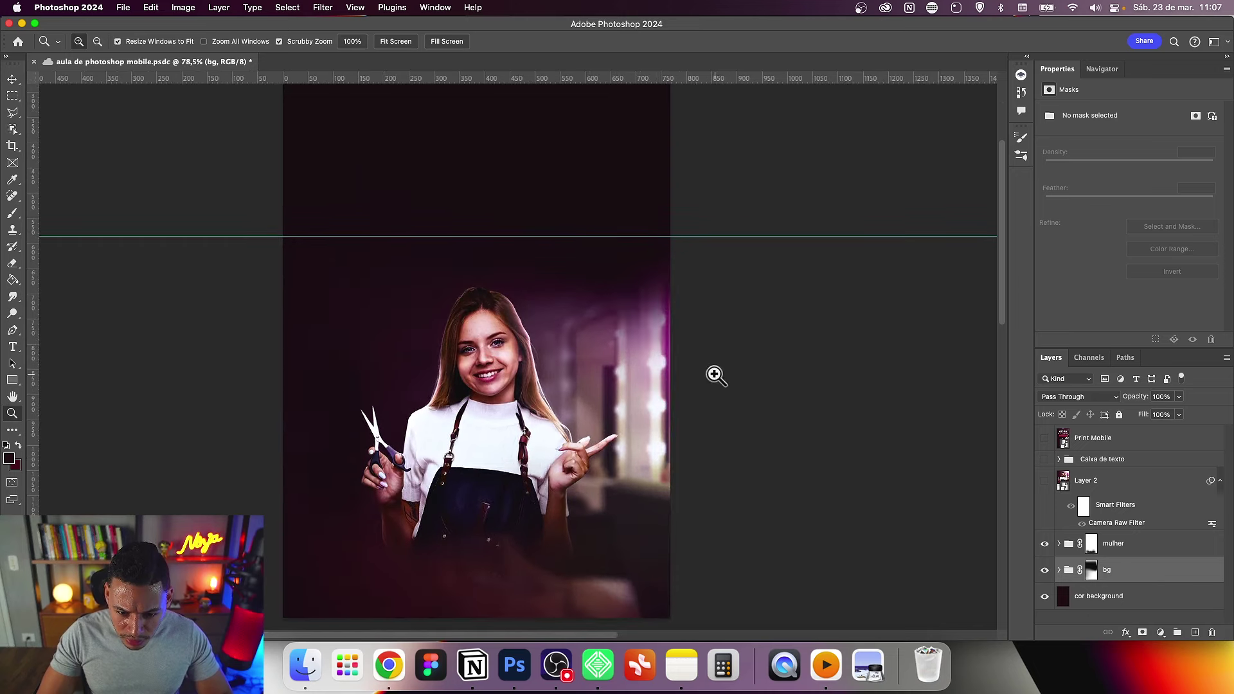
key("v")
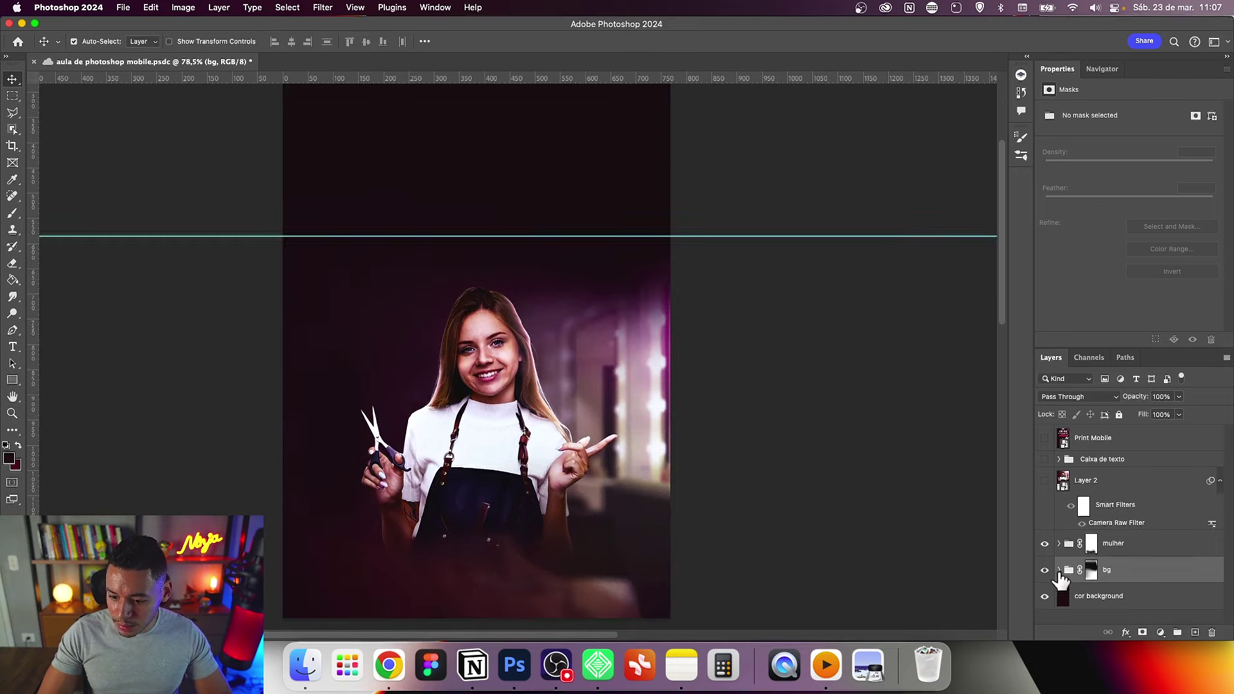
left_click(1058, 569)
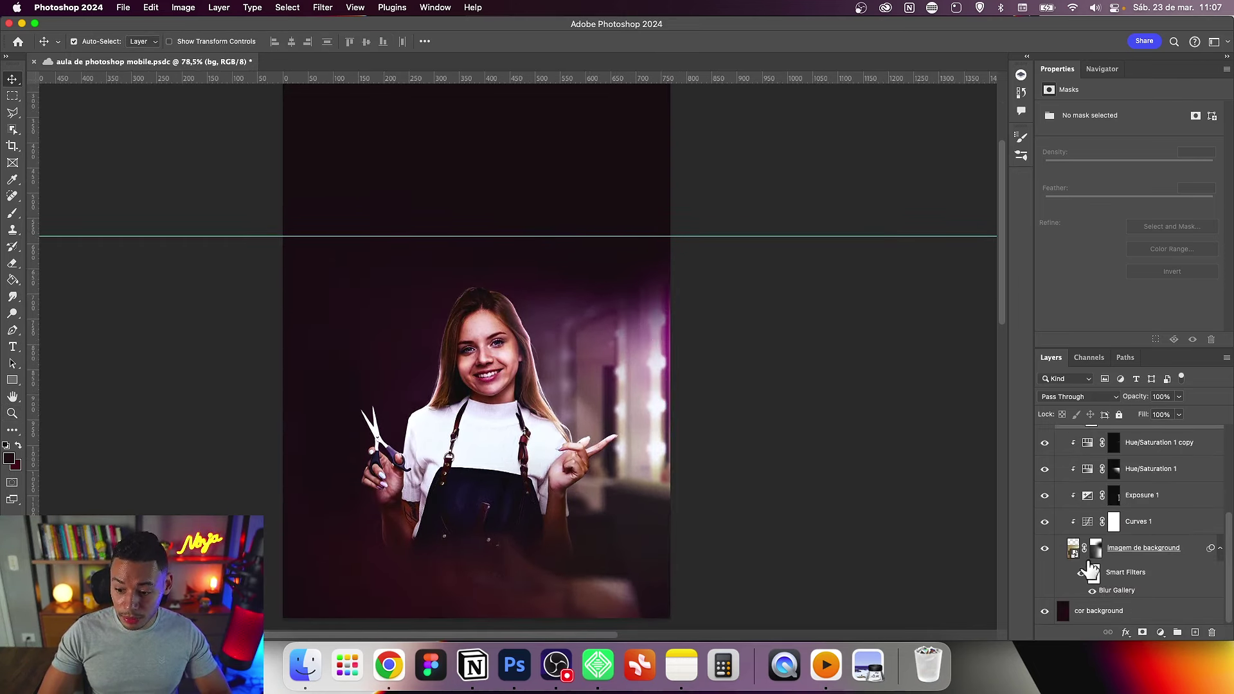
left_click(1085, 496)
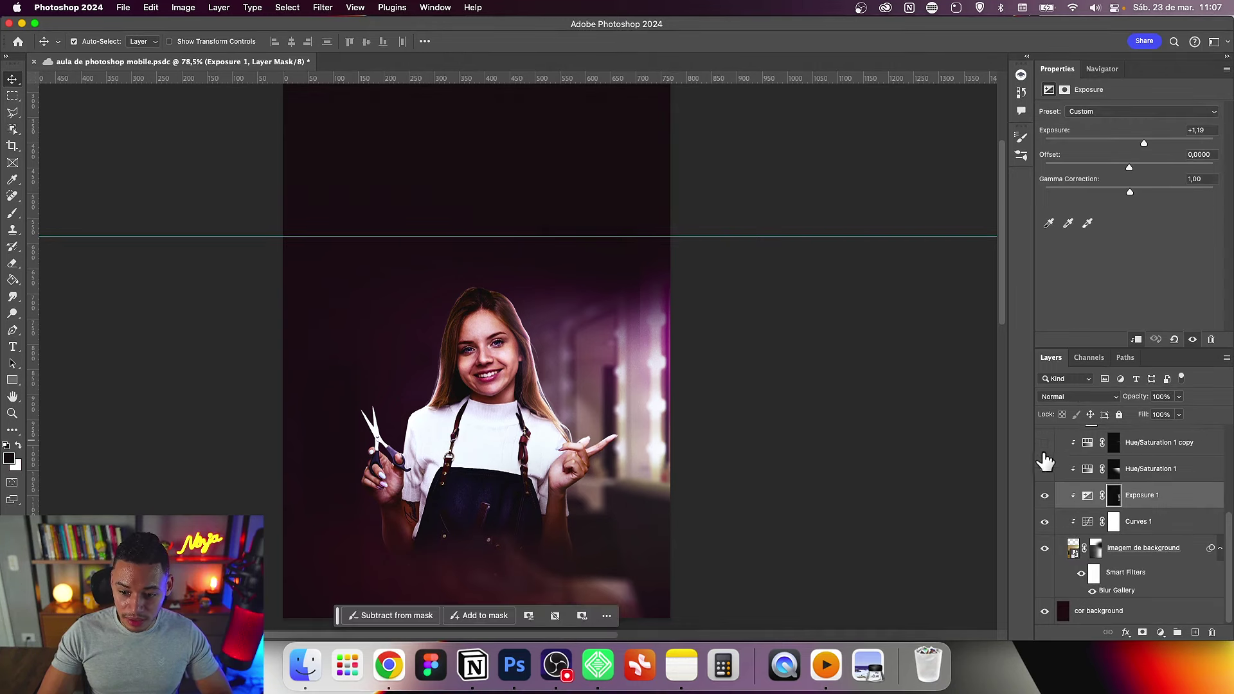
left_click(1044, 496)
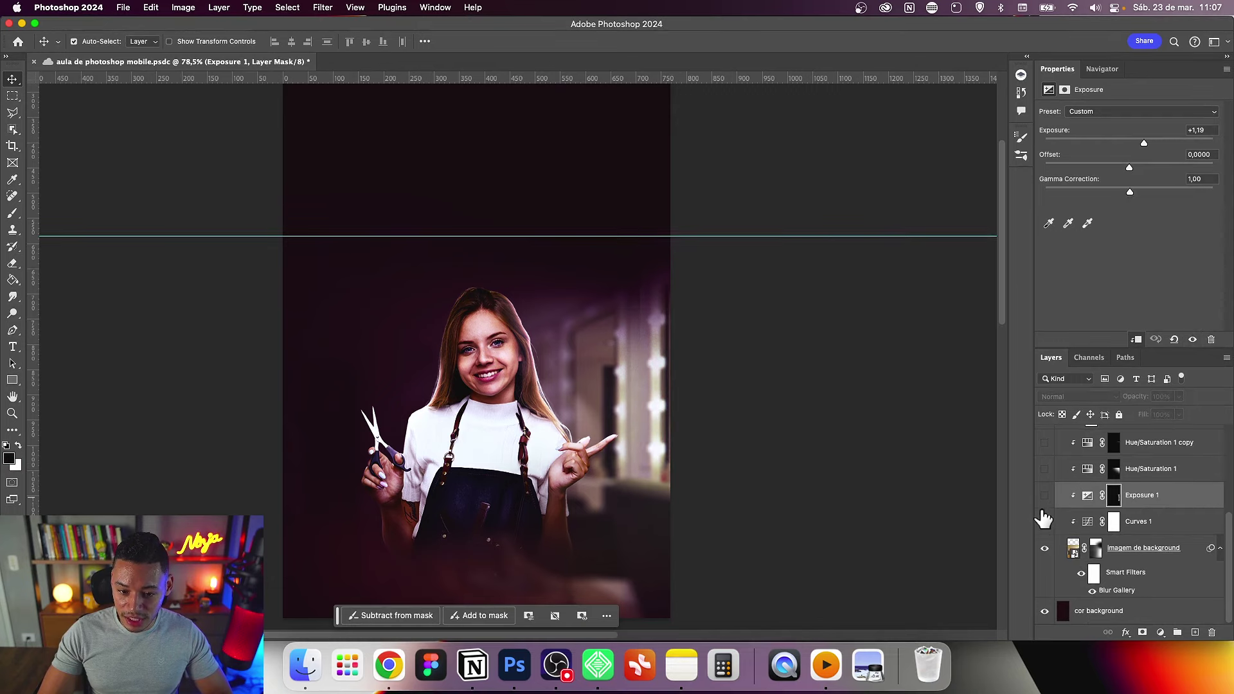
left_click(1044, 521)
Step: Add an empty clipped Layer 3 above the 'Imagem de background' layer
left_click(1096, 548)
key("b")
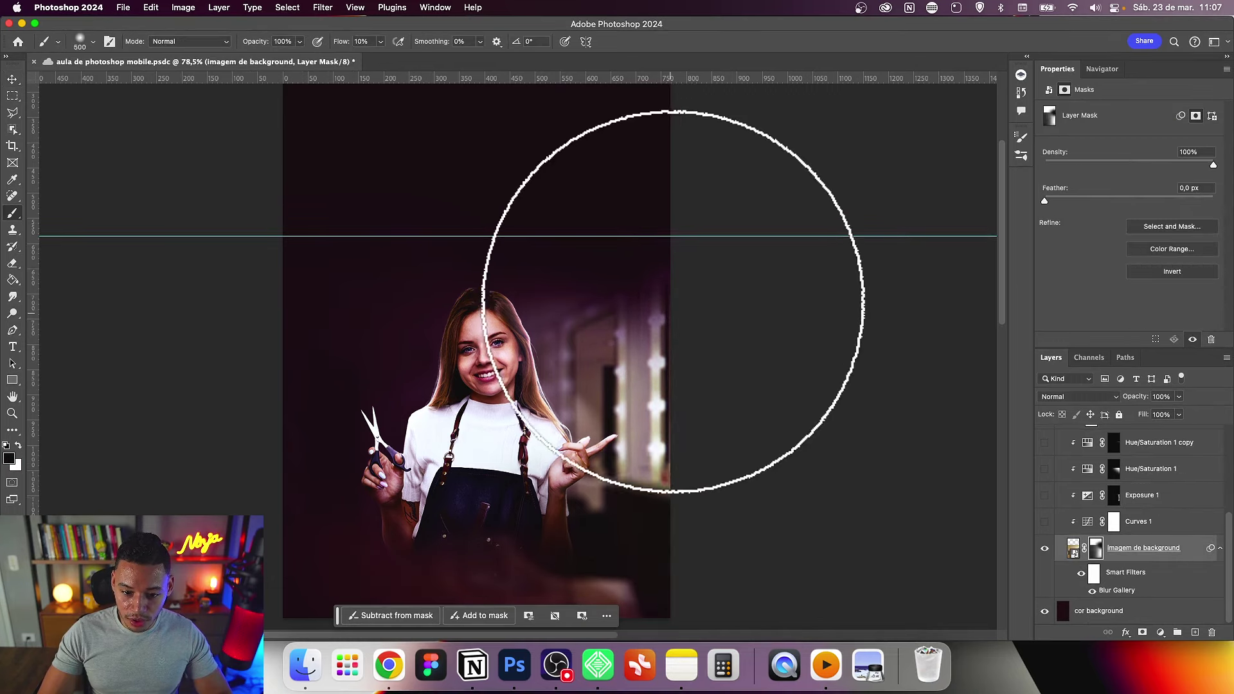
left_click(1073, 547)
key("super+shift+alt+n")
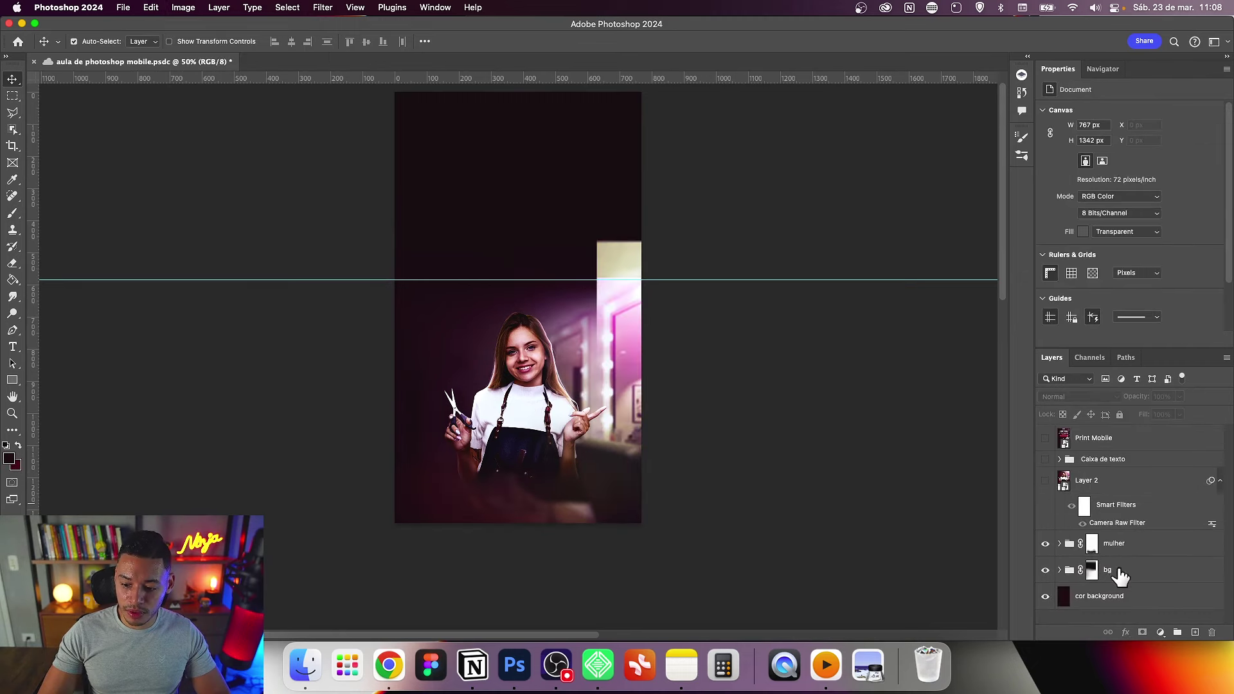
left_click(1119, 570)
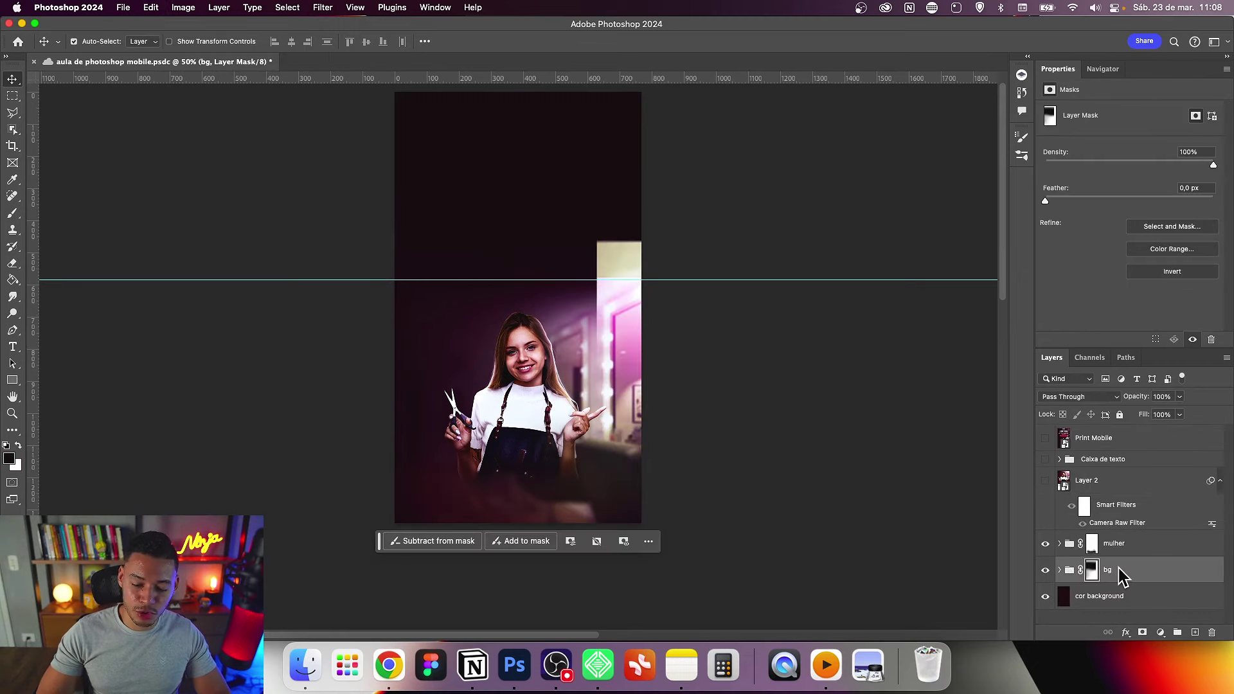
Step: Select the 'mulher' group and toggle the Print Mobile mockup to compare the layout
left_click(1071, 572)
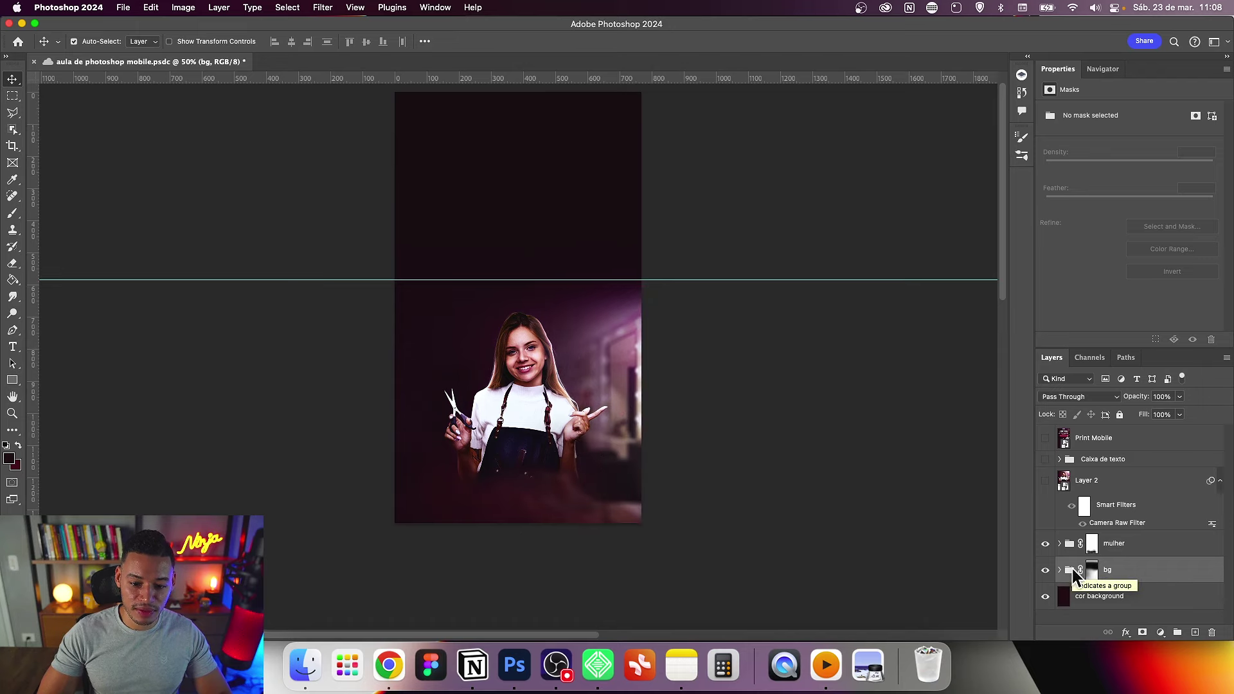
left_click(788, 460)
scroll(788, 460, "up", 1)
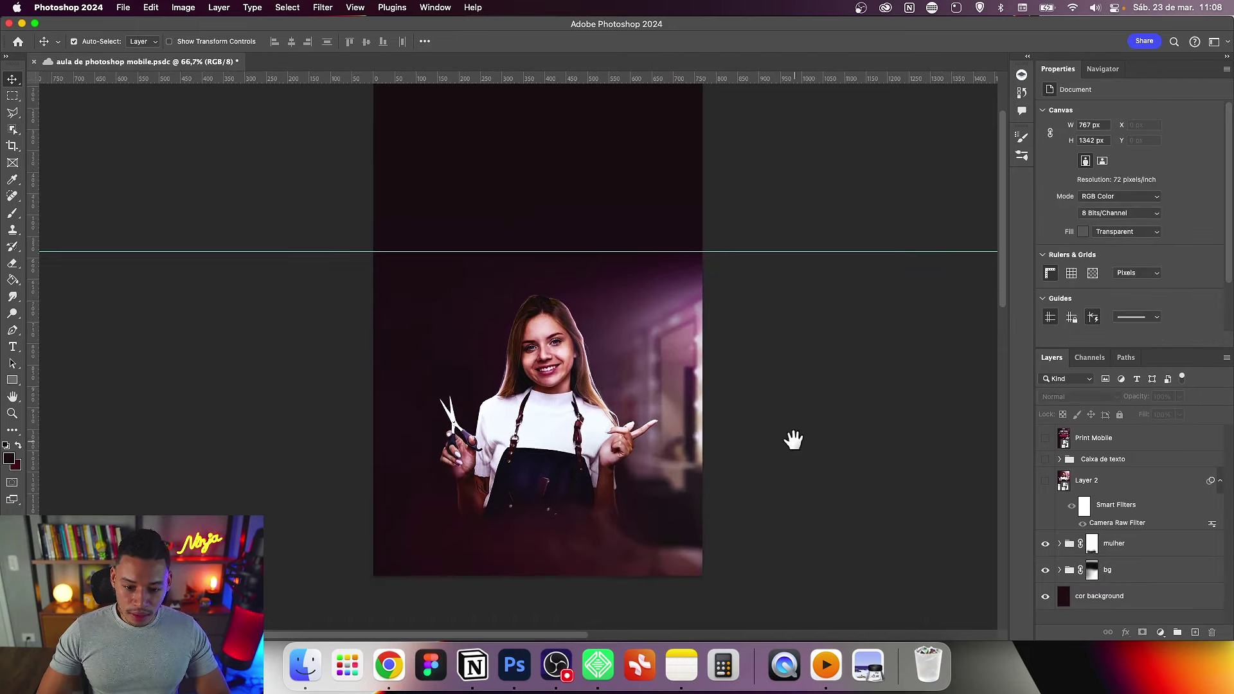
left_click(561, 464)
left_click_drag(1096, 509, 1102, 462)
left_click(1124, 437)
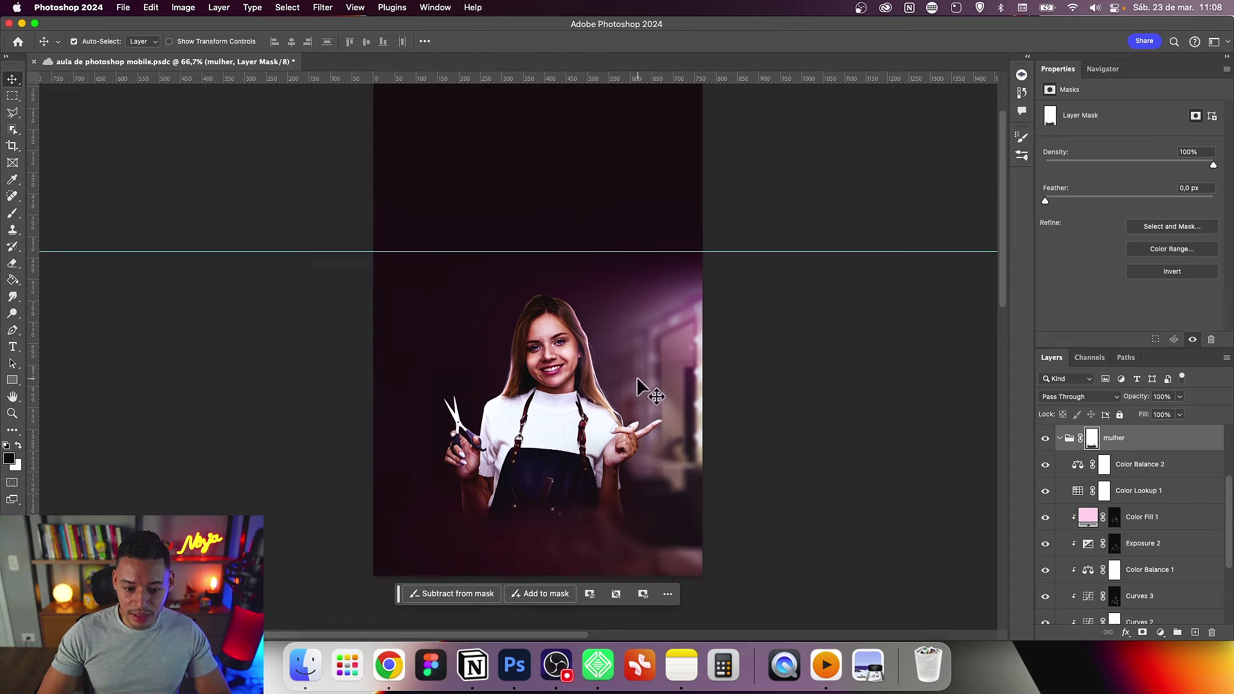
scroll(765, 413, "right", 1)
scroll(765, 413, "down", 2)
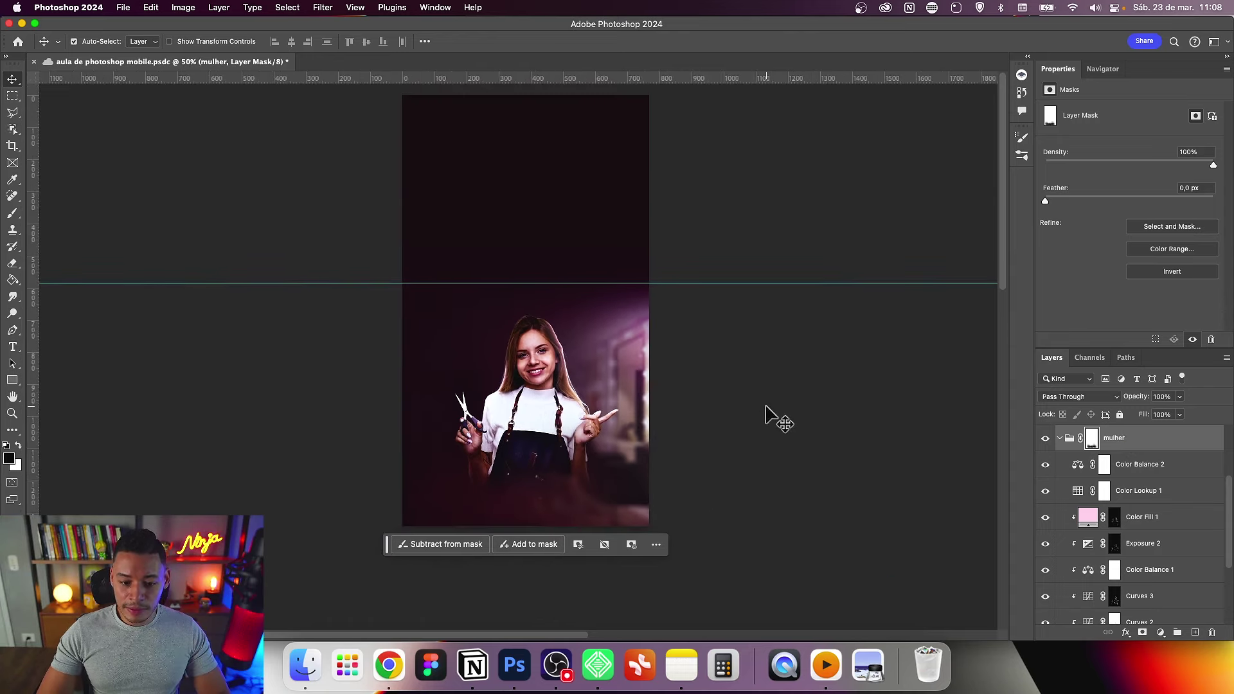
left_click(1059, 438)
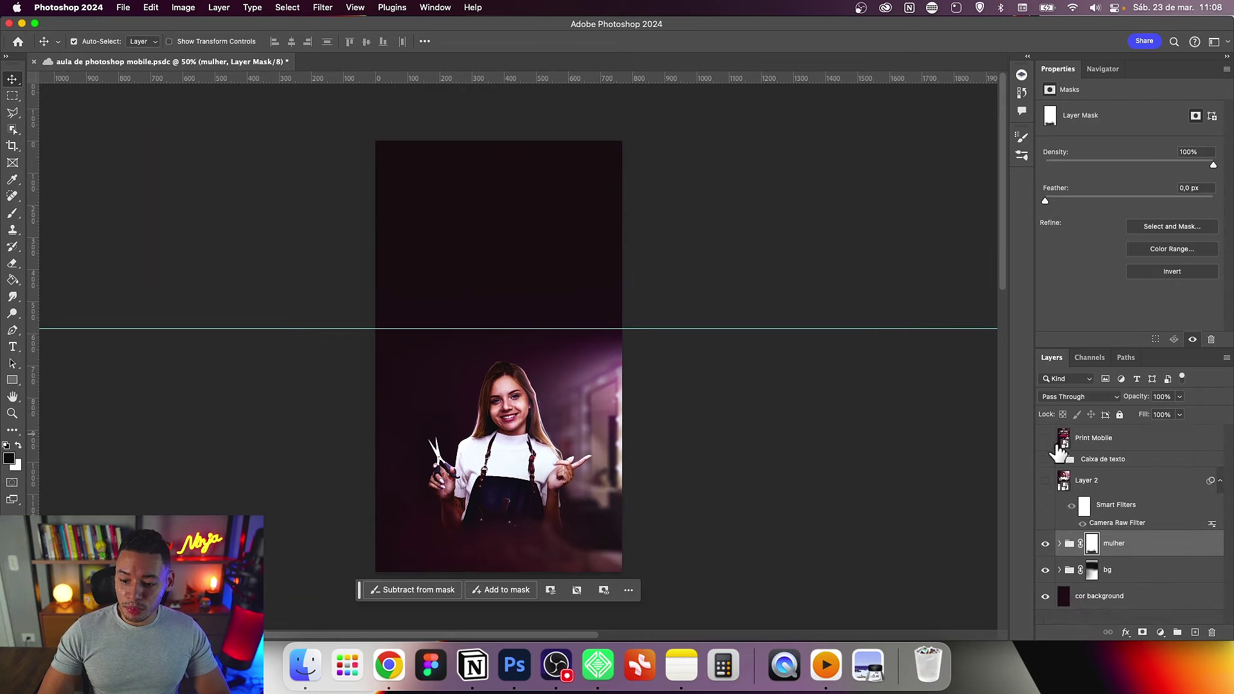
left_click(1045, 438)
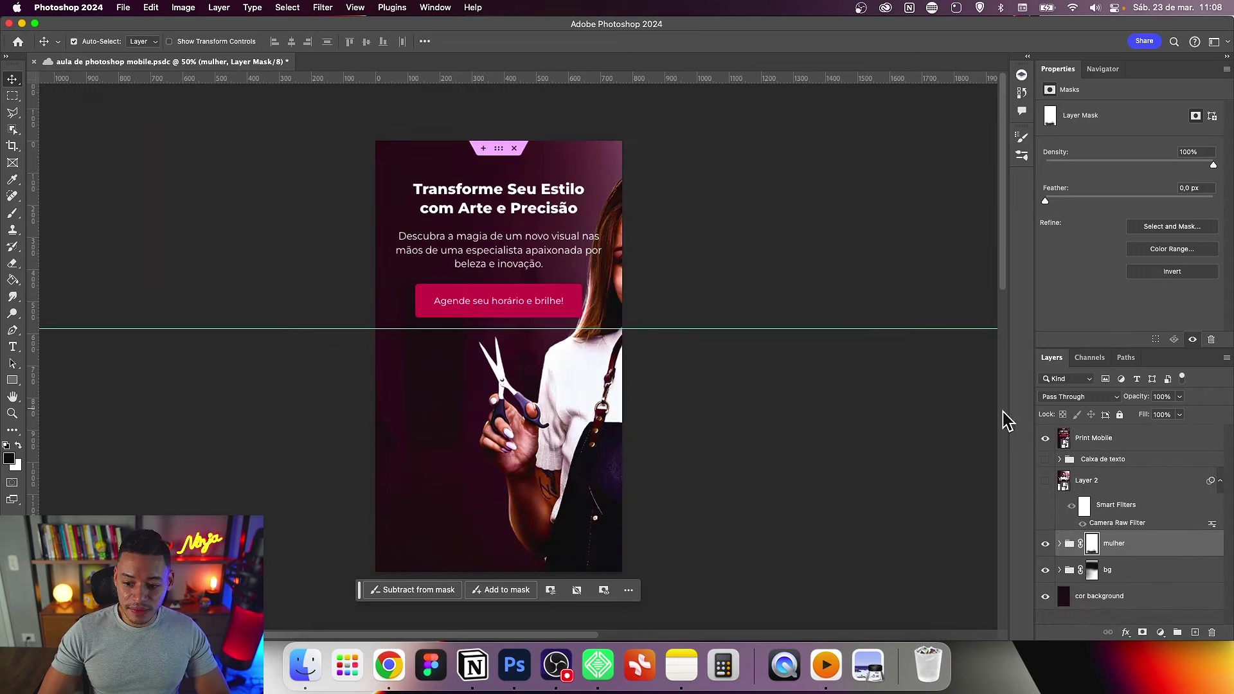
left_click(1044, 439)
left_click(1045, 438)
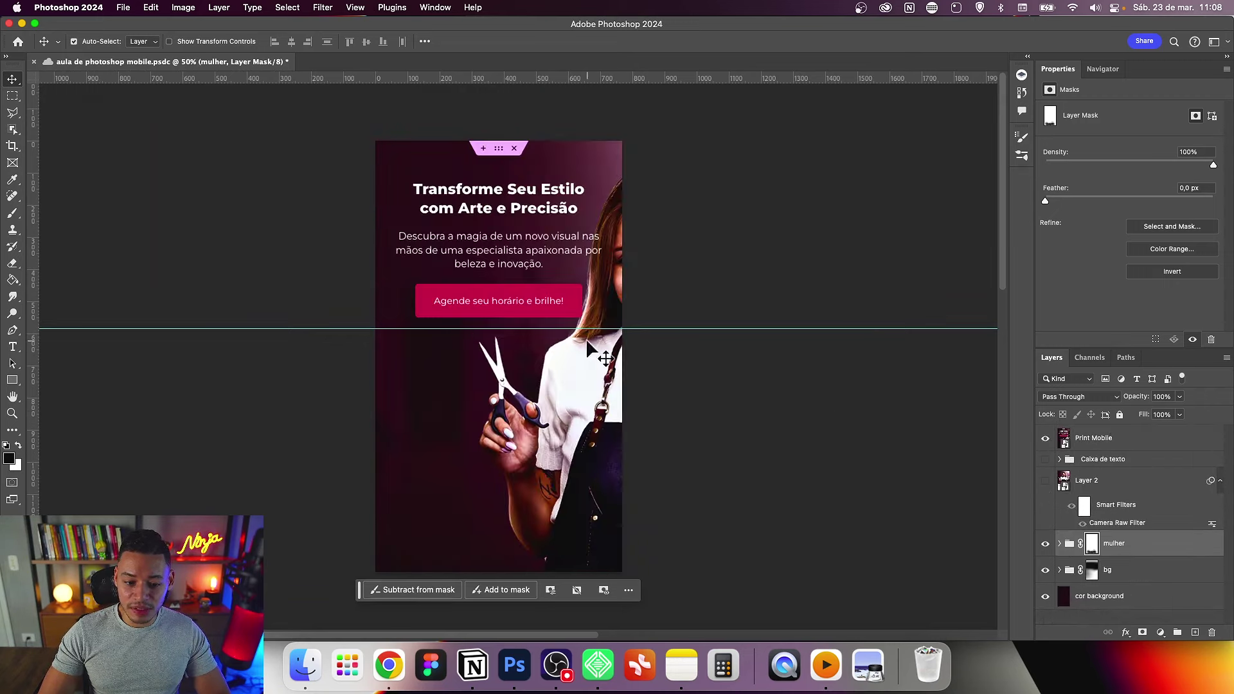
left_click(1045, 438)
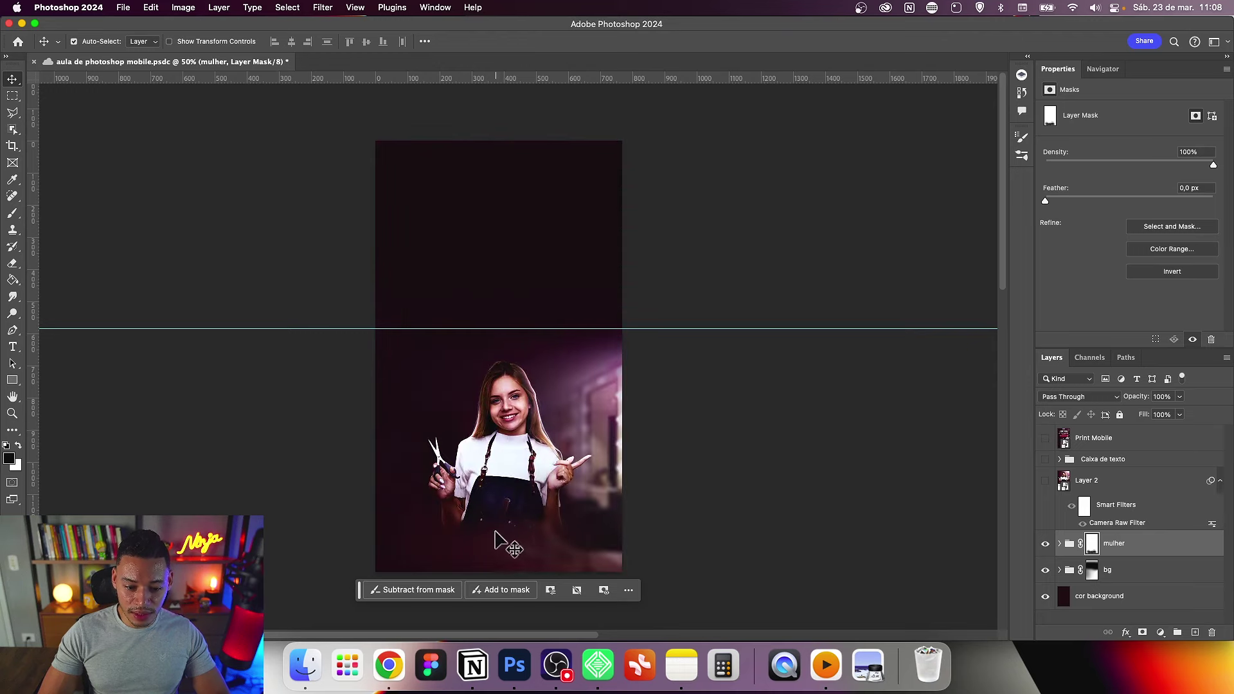
Step: Nudge the 'mulher' group into place, clear the guide, and show and select Print Mobile
left_click(1115, 547)
key("ctrl+t")
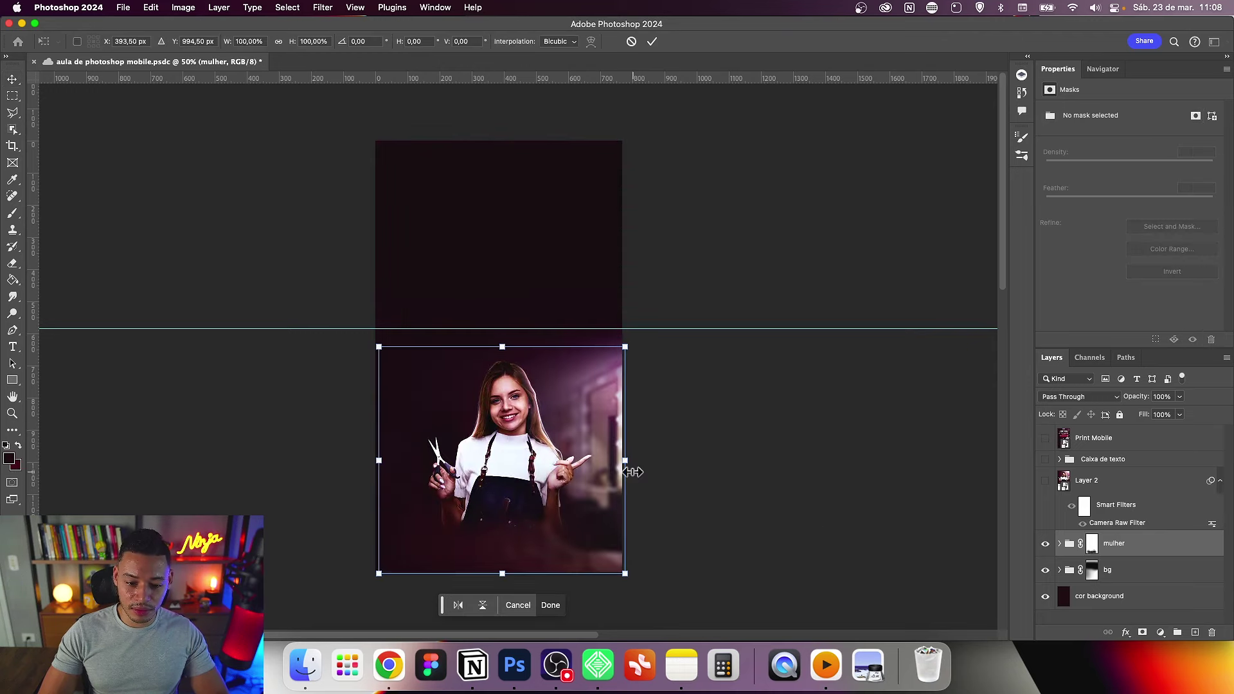
left_click_drag(631, 462, 634, 462)
key("Return")
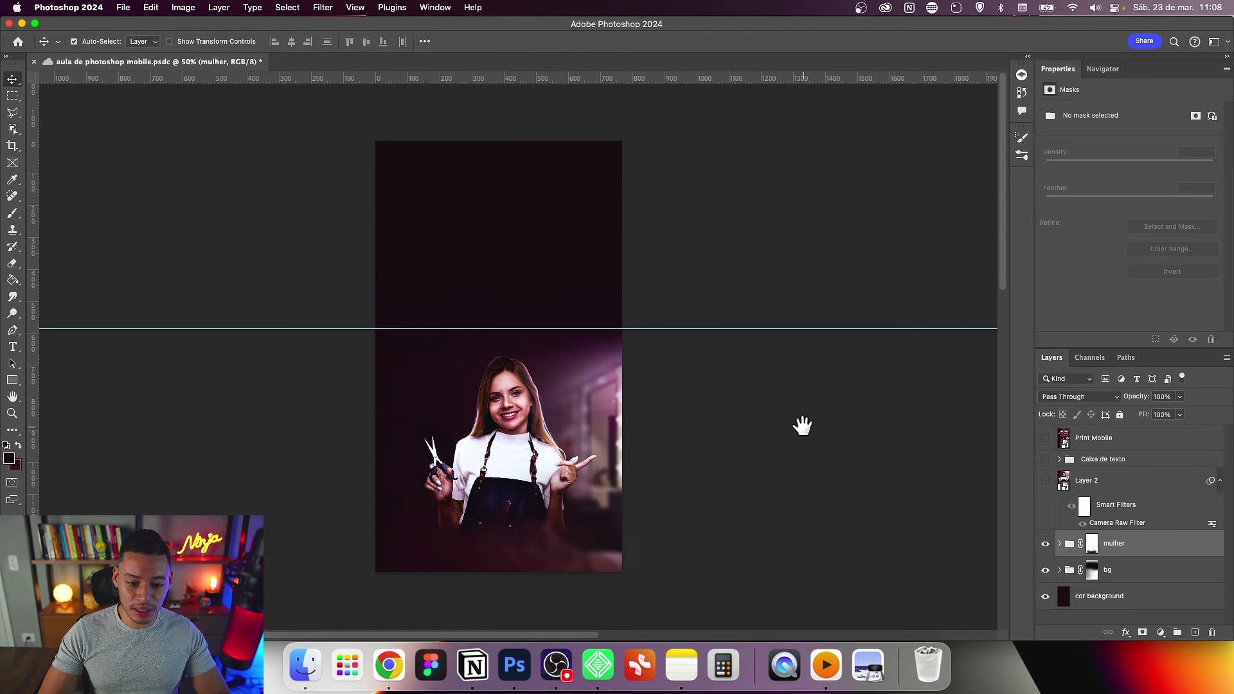
key("ctrl+semicolon")
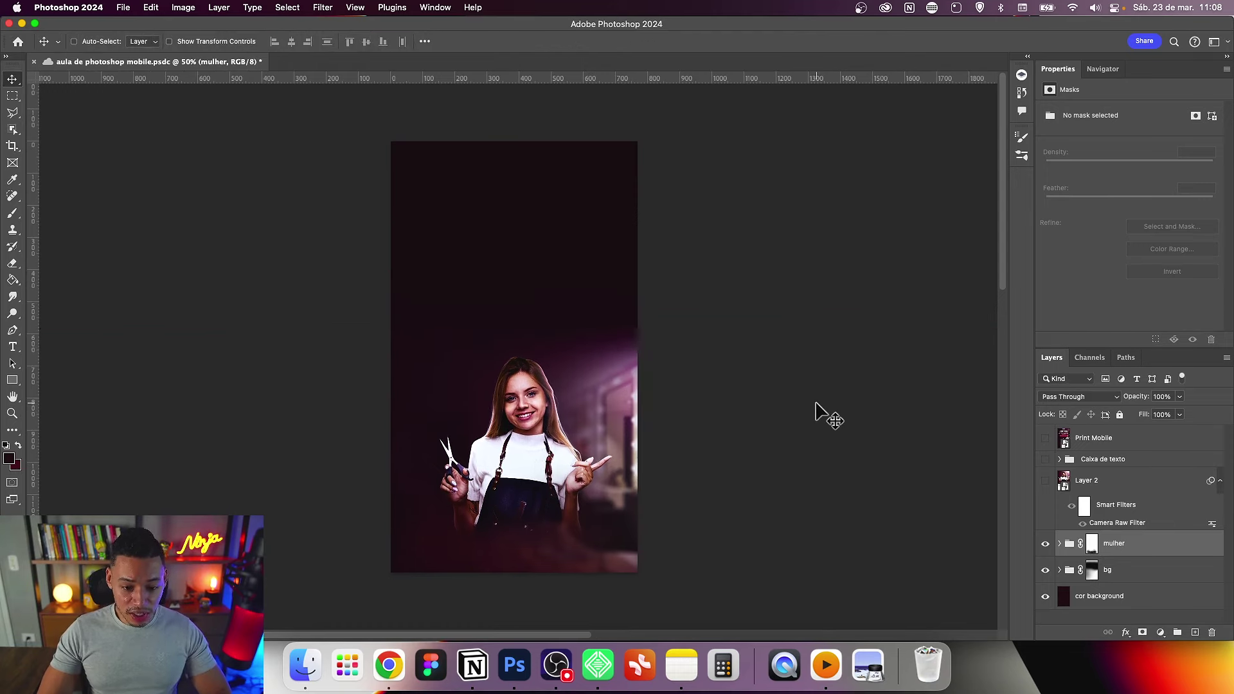
left_click(1045, 438)
left_click(1100, 438)
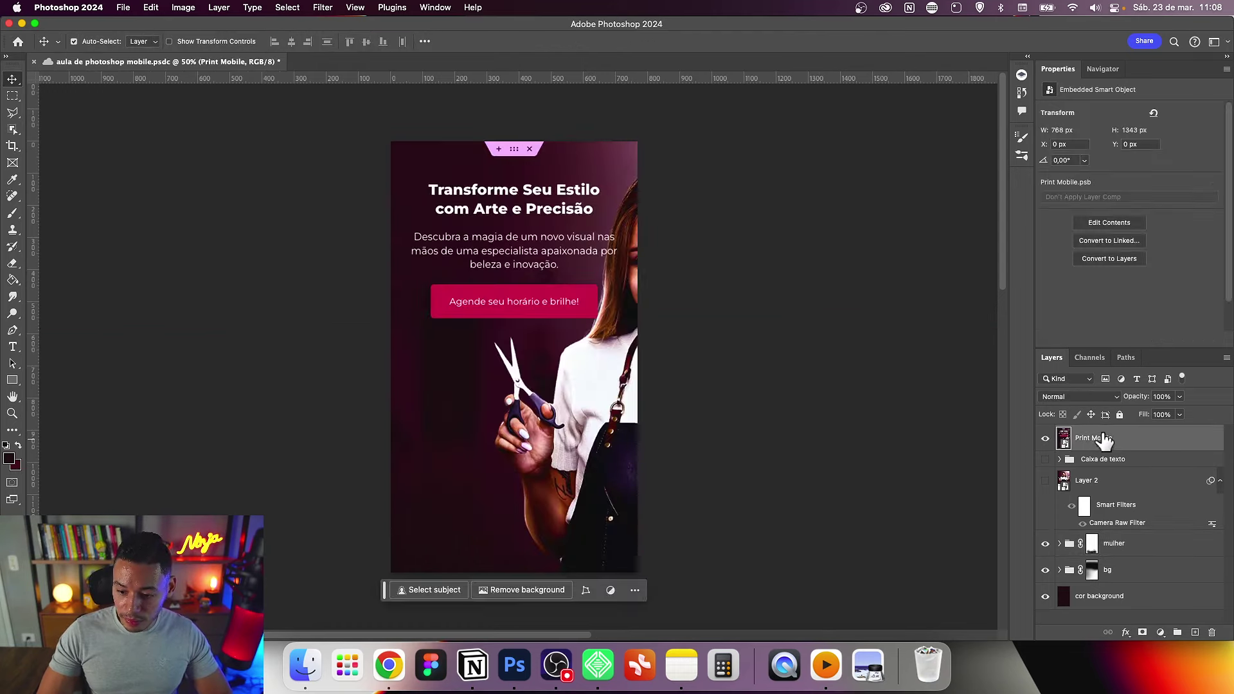
Step: Set the Print Mobile layer to Screen blending and add a layer mask
left_click(1092, 396)
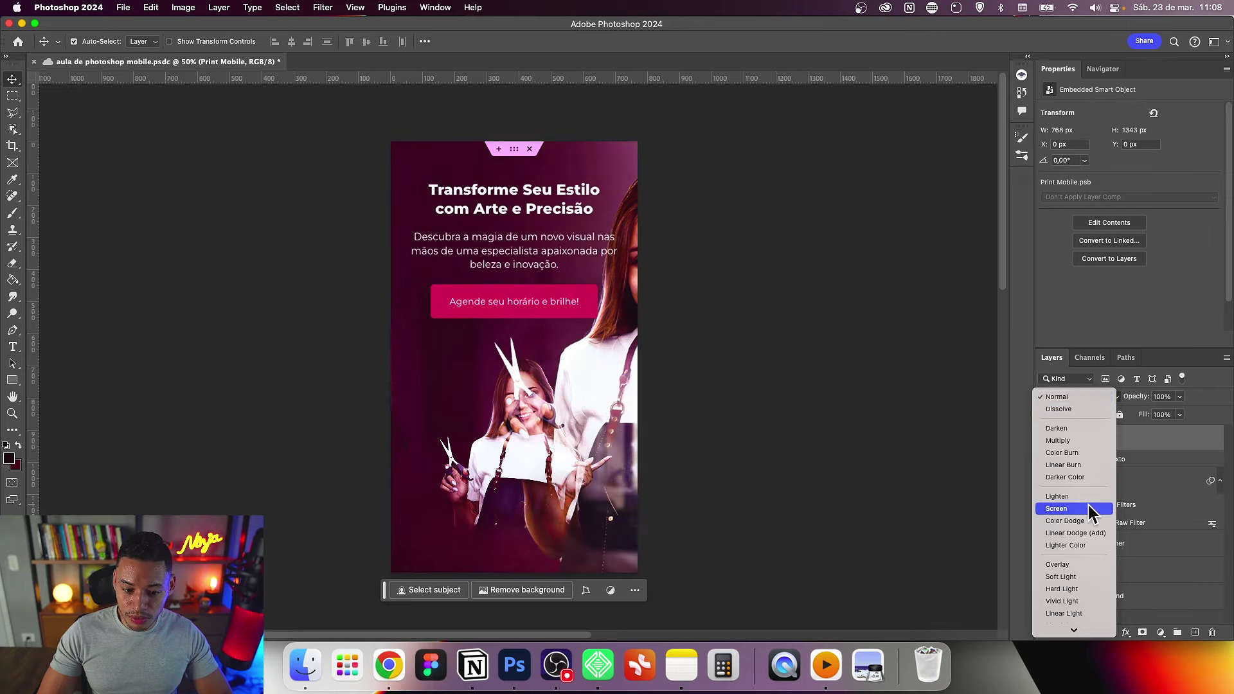
key("Return")
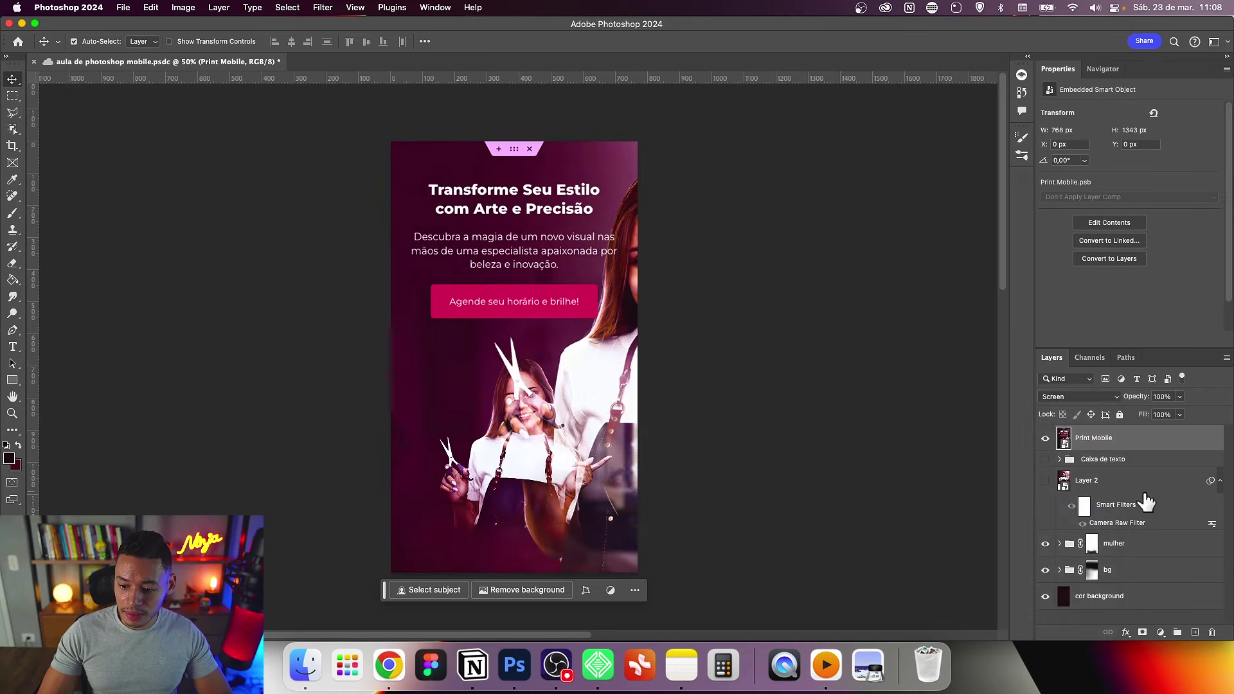
left_click(1142, 632)
key("b")
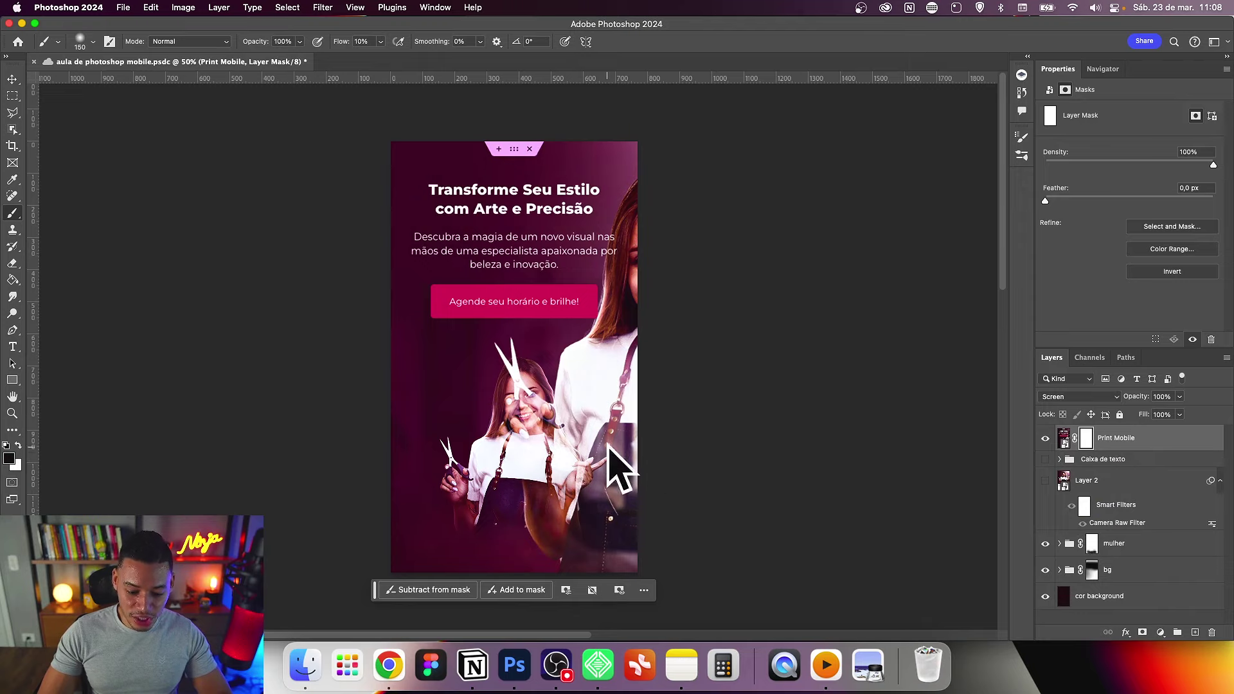
Step: Paint black on the Print Mobile mask at 52% flow to hide its ghosted copy over the woman
key("bracketright")
key("bracketright")
key("bracketright")
left_click_drag(643, 405, 456, 401)
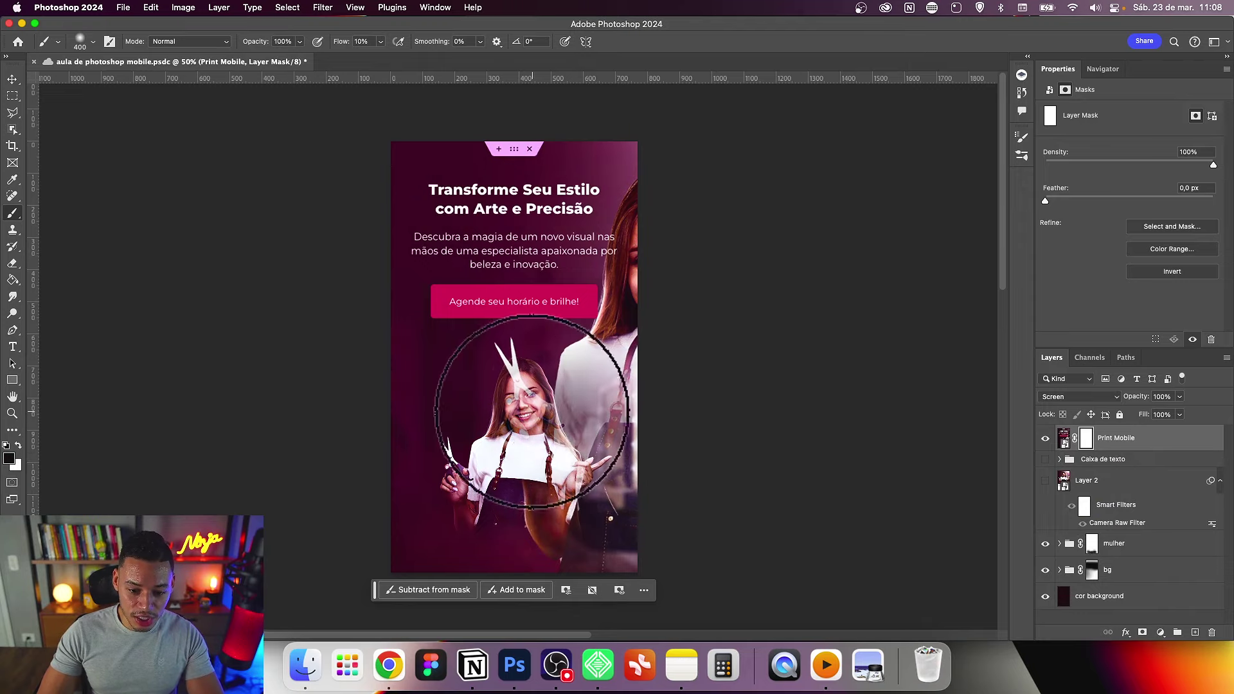
key("bracketleft")
key("bracketleft")
key("bracketleft")
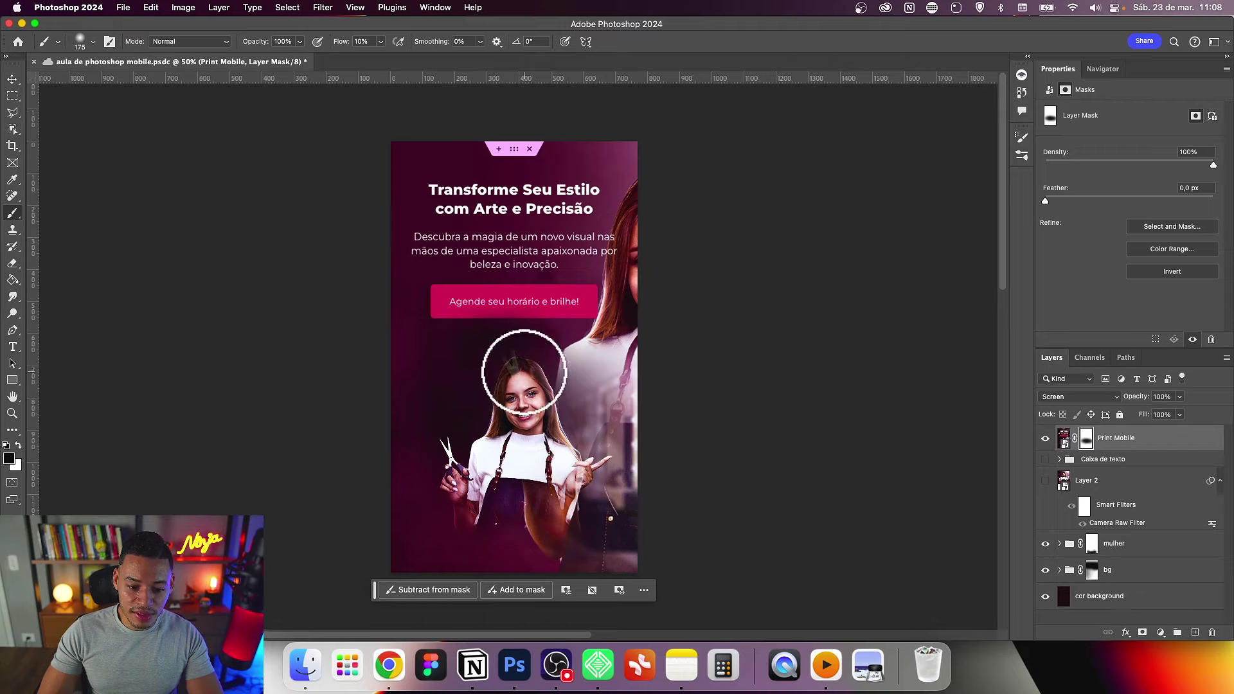
key("bracketright")
key("bracketright")
key("bracketright")
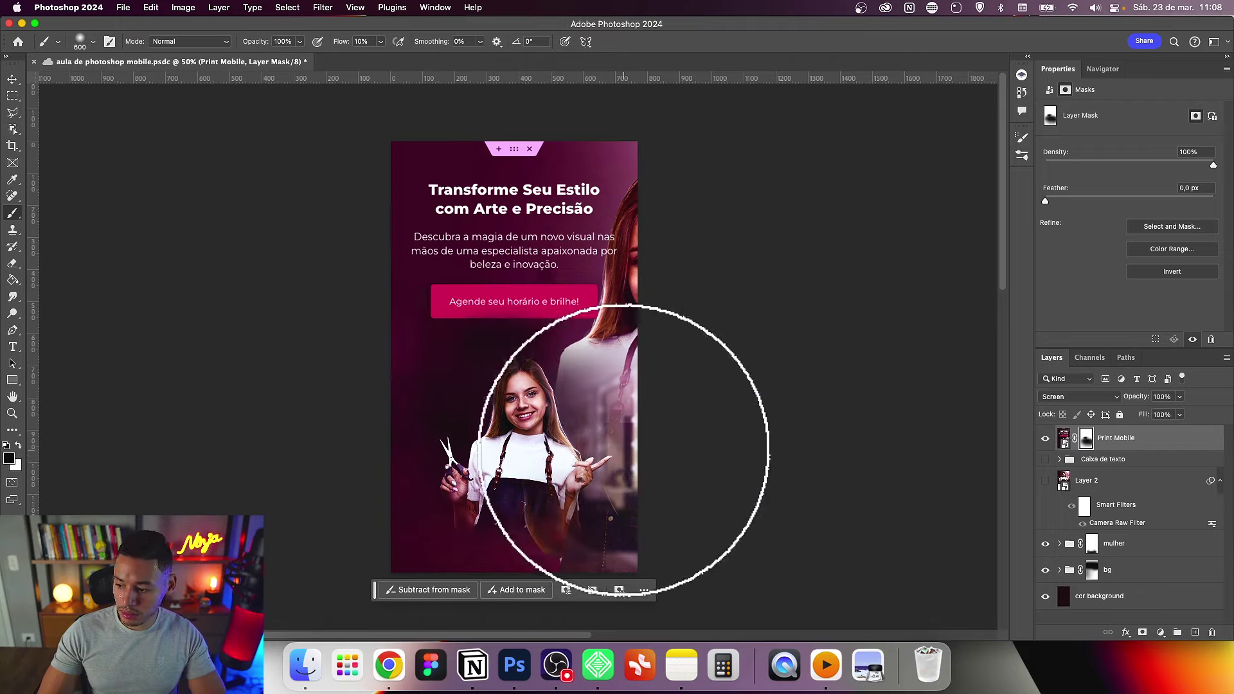
left_click_drag(672, 460, 711, 402)
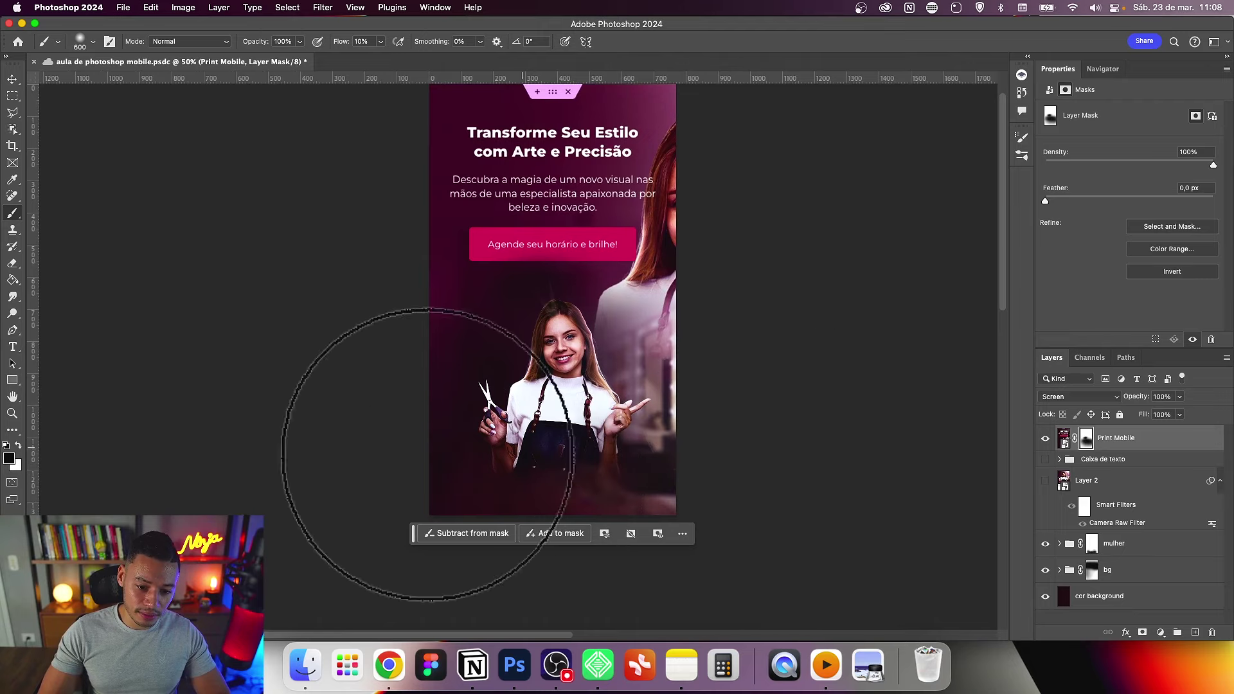
key("bracketleft")
key("bracketleft")
key("bracketleft")
key("bracketleft")
key("bracketleft")
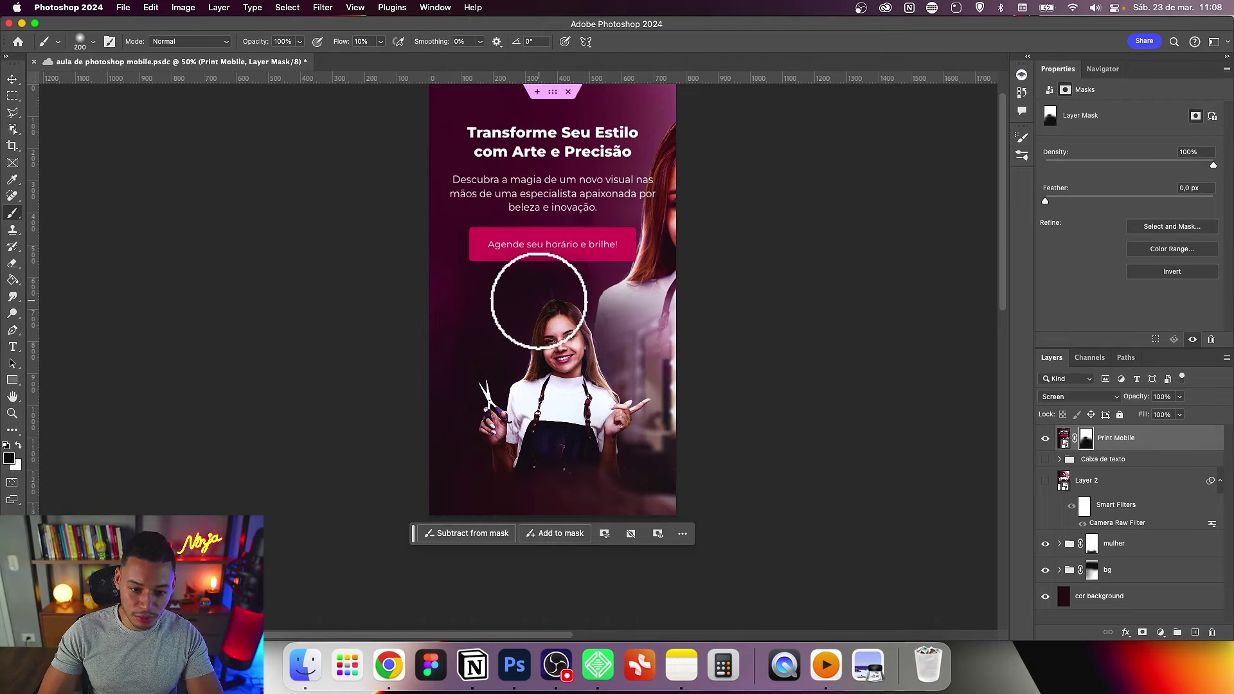
key("bracketright")
key("bracketright")
key("bracketright")
left_click_drag(338, 42, 352, 41)
key("bracketright")
key("bracketright")
key("v")
scroll(776, 358, "up", 2)
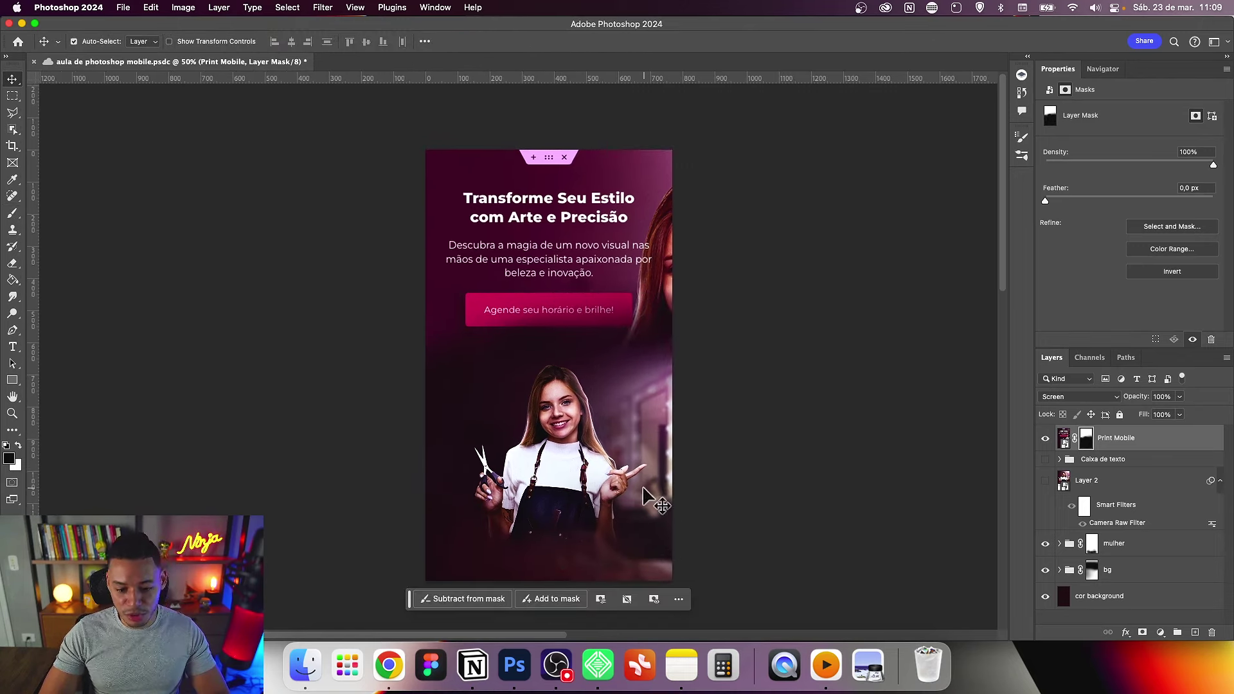
left_click_drag(702, 448, 715, 435)
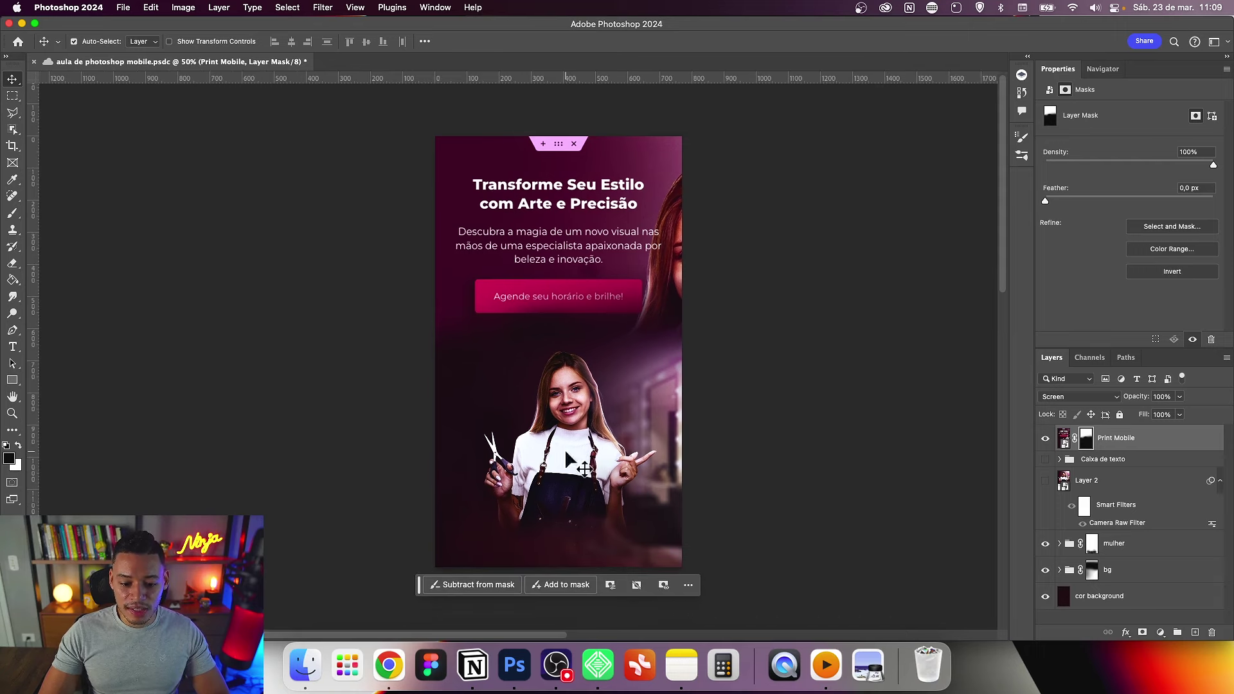
key("c")
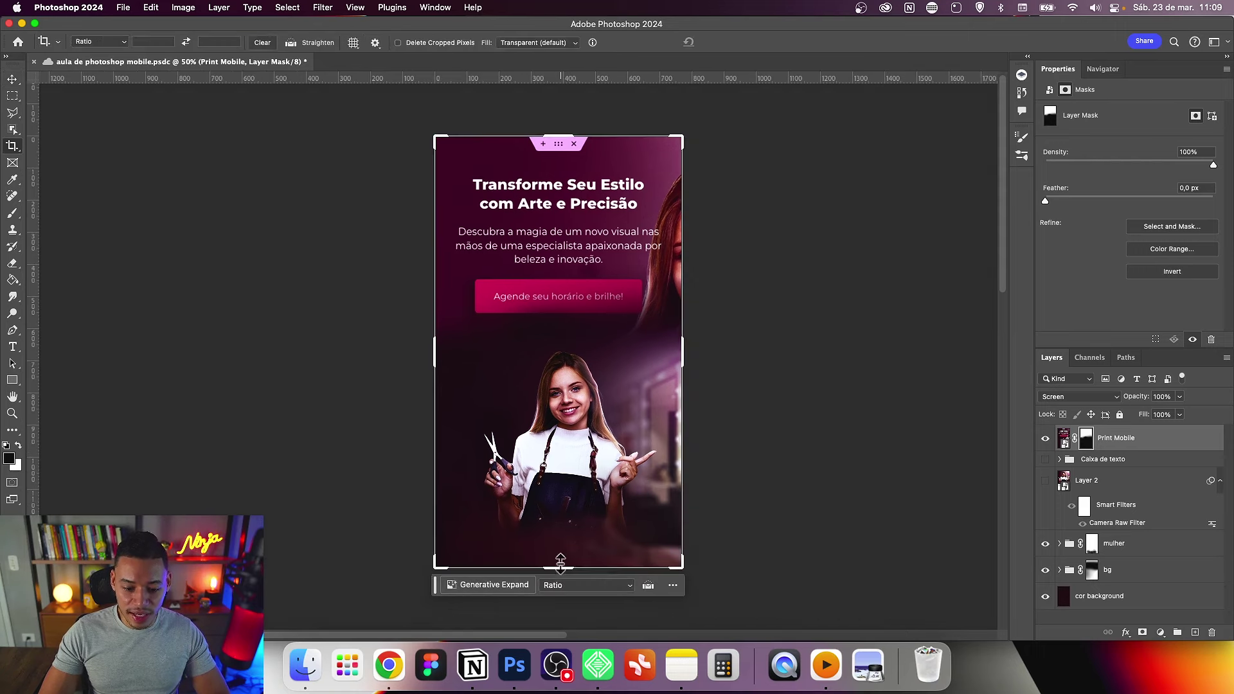
Step: Hide the Print Mobile overlay and crop the canvas from the bottom to 1298 px tall
key("v")
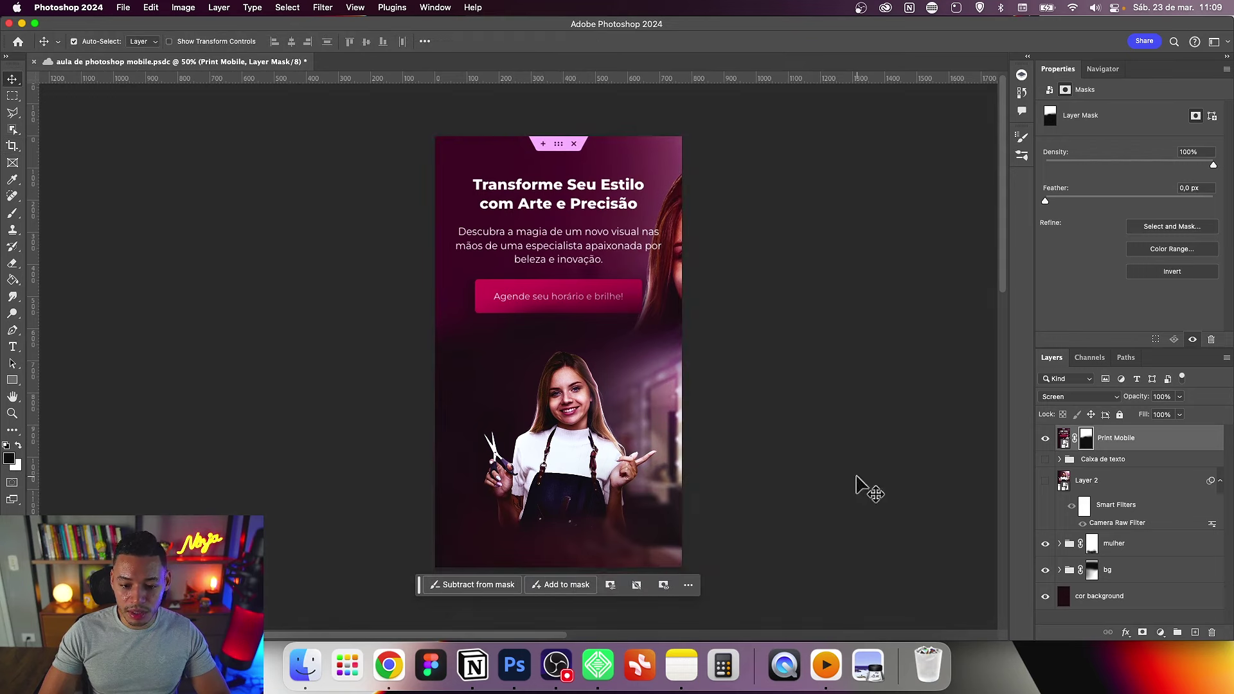
left_click(1044, 439)
key("c")
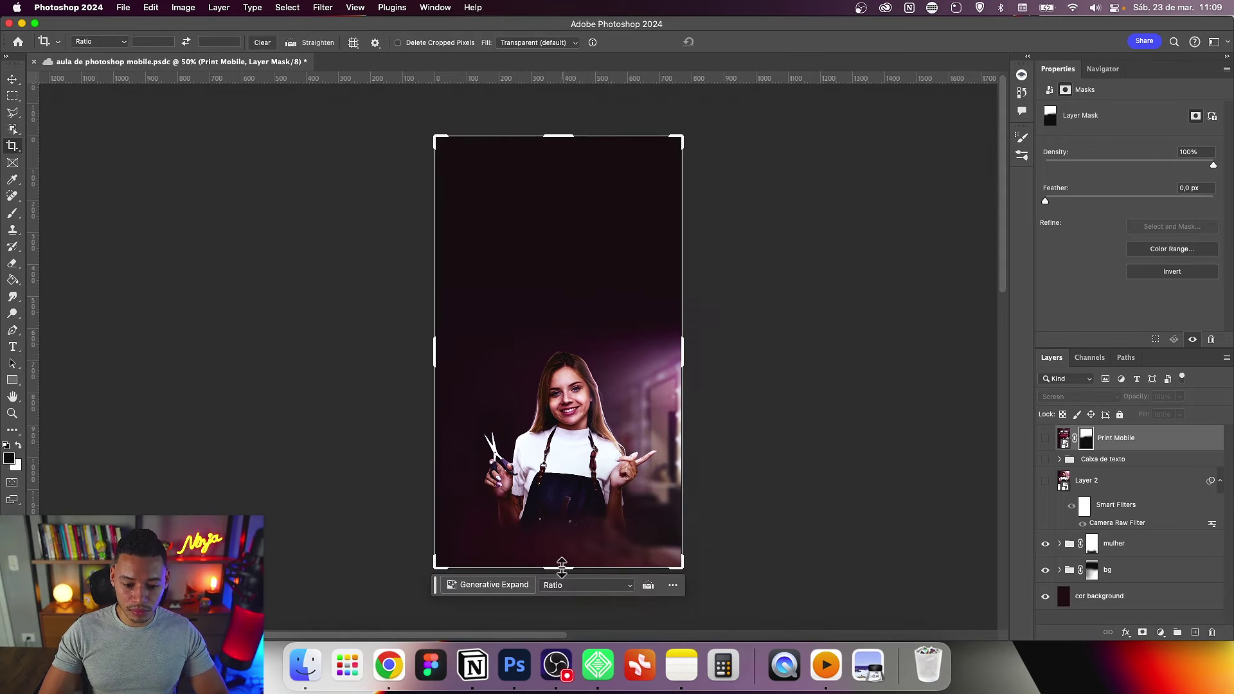
left_click_drag(564, 566, 569, 569)
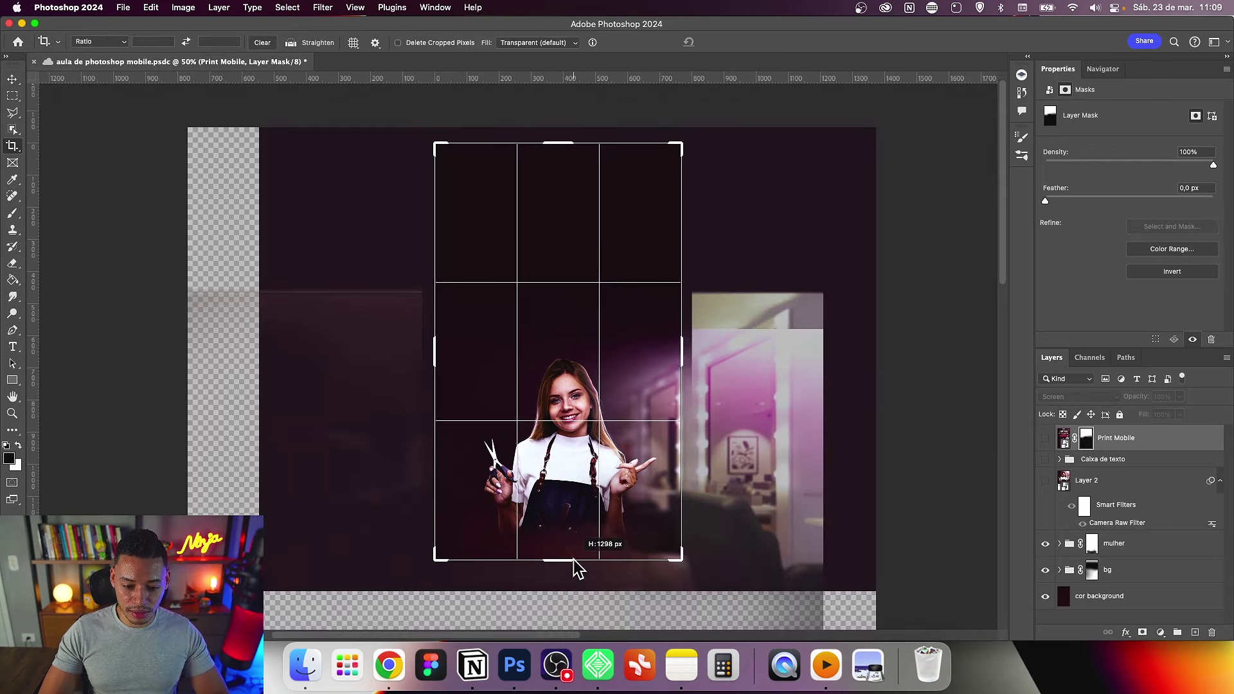
left_click_drag(573, 569, 574, 568)
key("Return")
key("v")
Step: Show the horizontal guide and stamp all visible artwork into a new Layer 3 above 'mulher'
key("ctrl+semicolon")
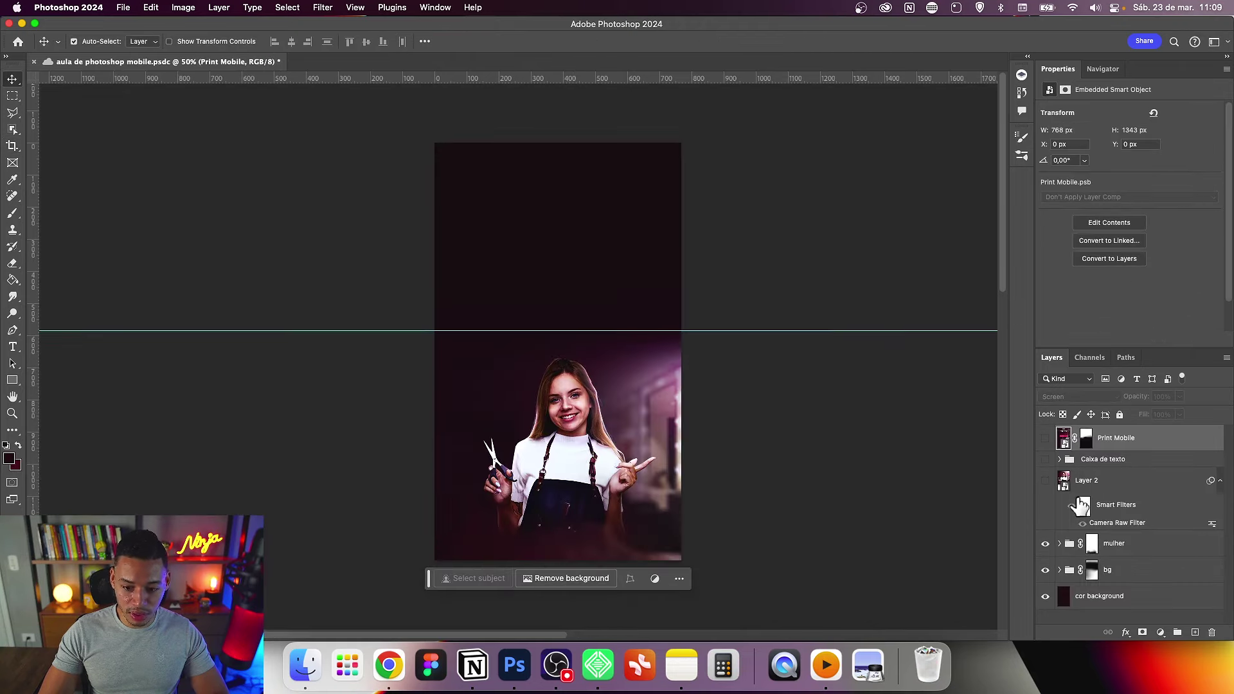
left_click(1113, 544)
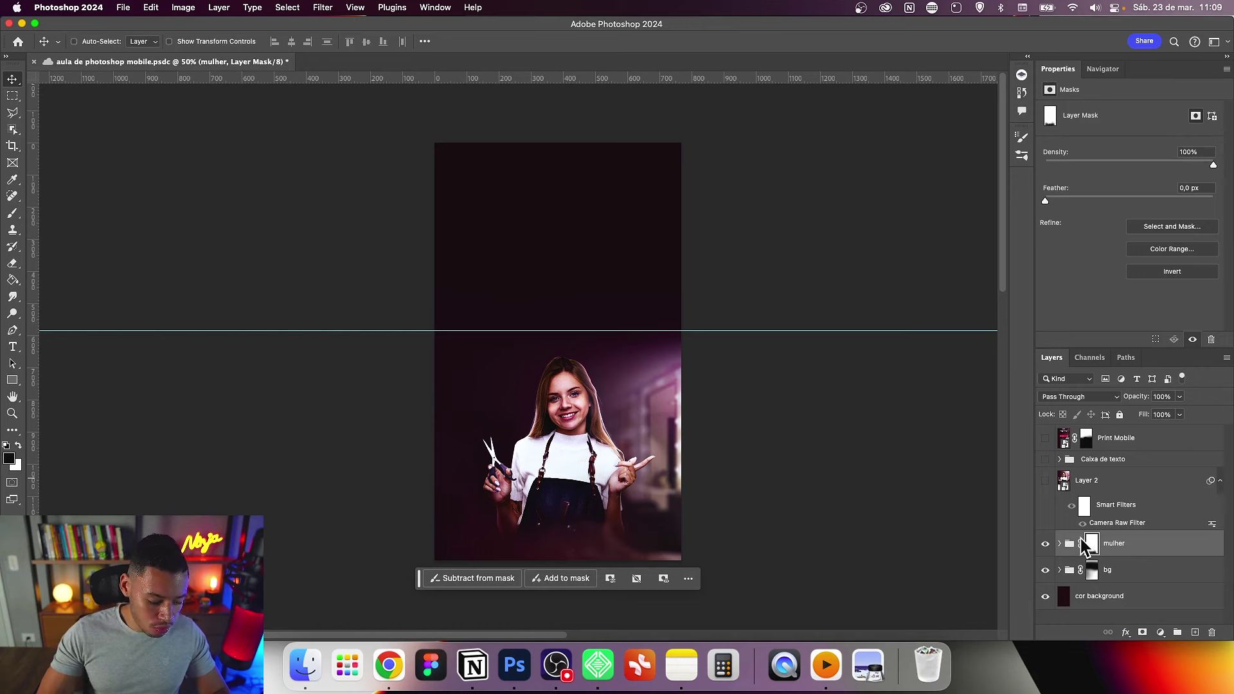
key("ctrl+alt+shift+e")
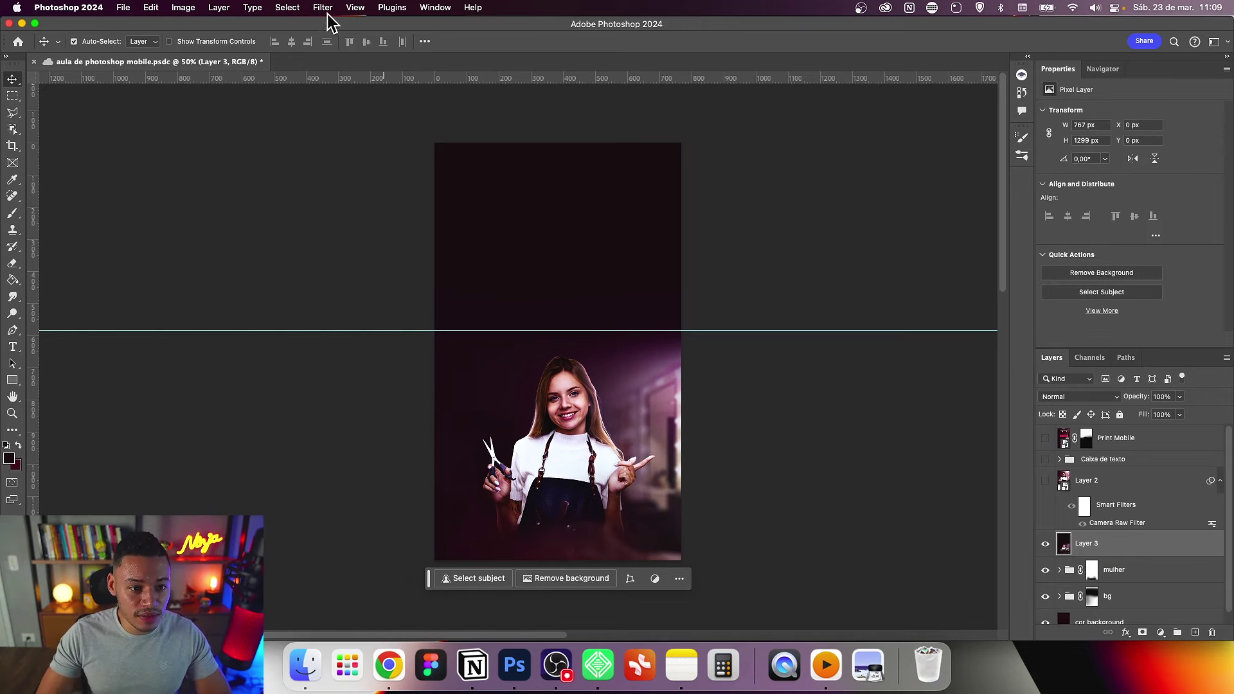
Step: Convert the merged Layer 3 into a smart object from its right-click menu
left_click(219, 8)
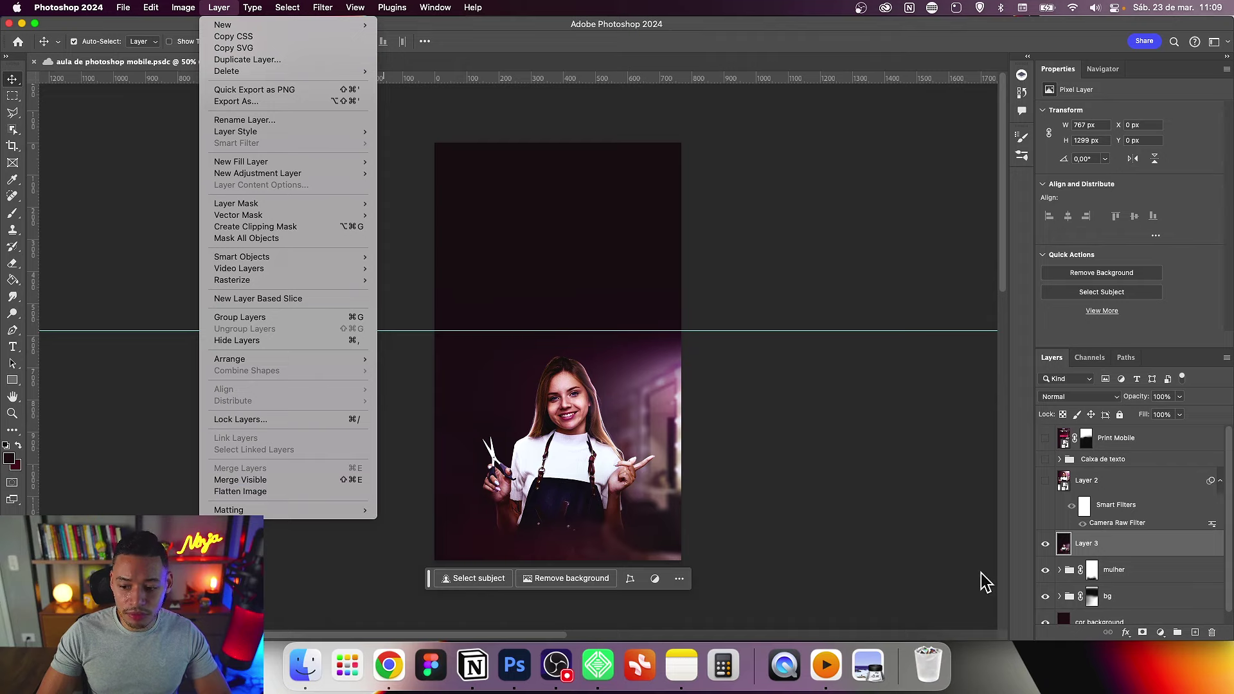
left_click(1098, 560)
scroll(1097, 559, "down", 1)
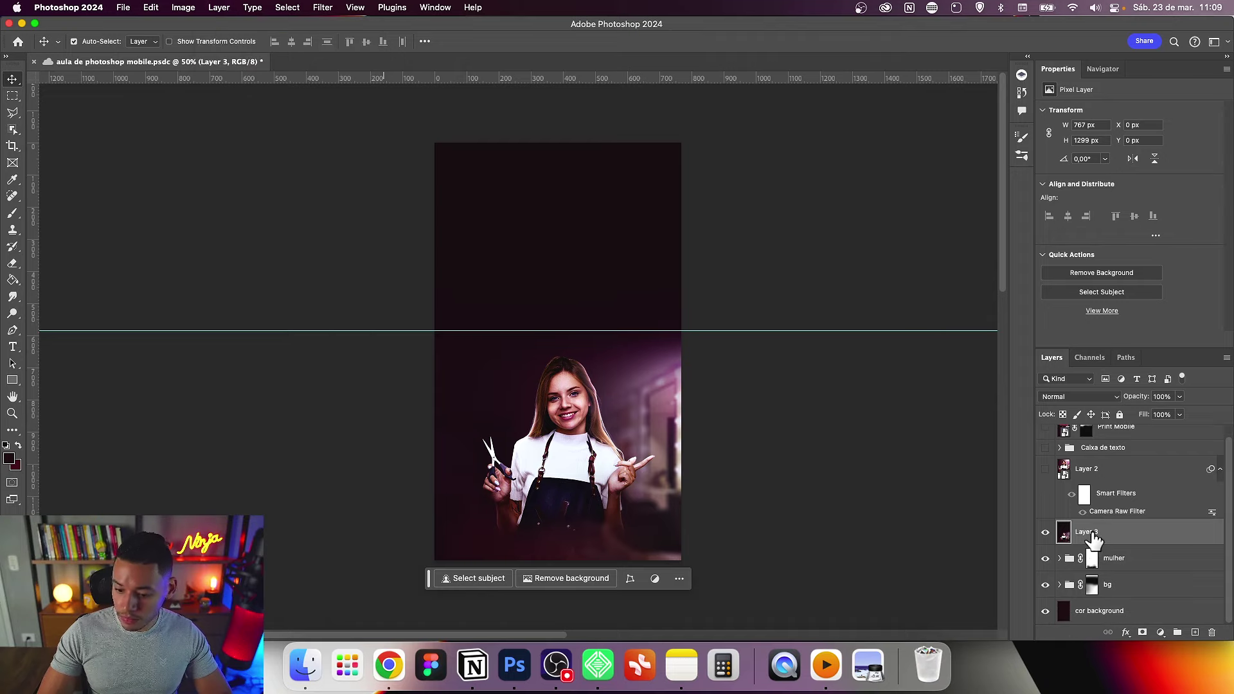
right_click(1091, 541)
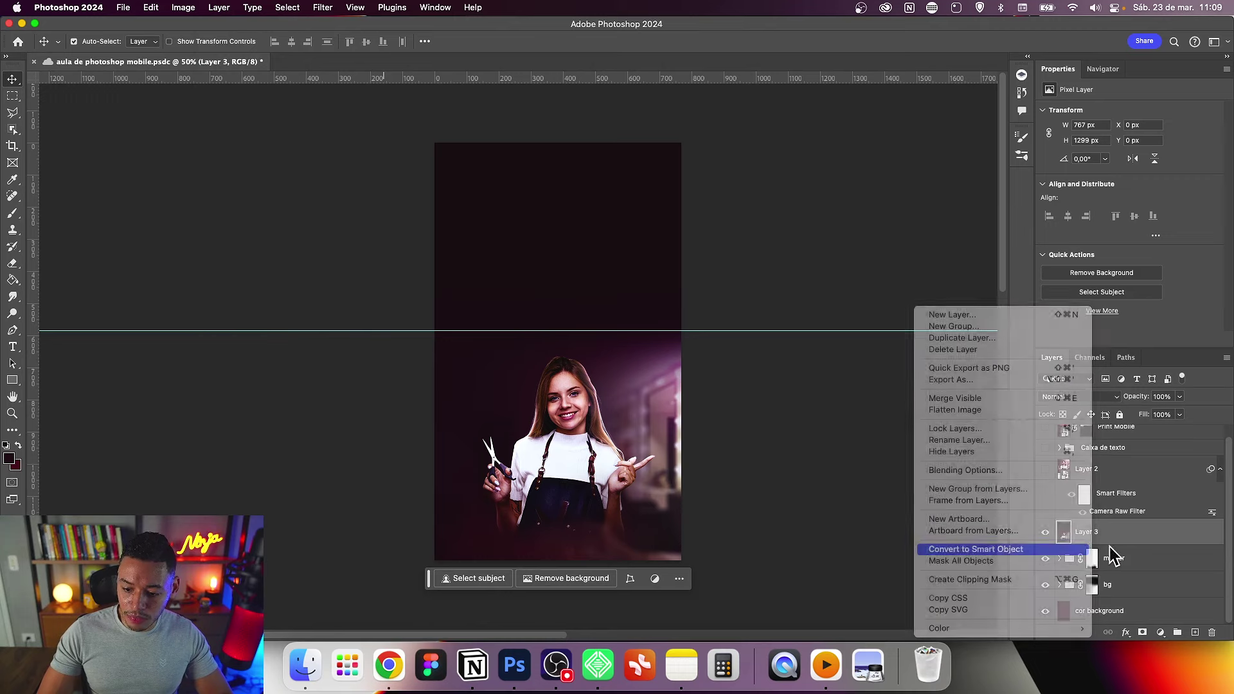
left_click(1037, 550)
Step: Rename the merged smart object to 'banner mobile' and leave Layer 2 hidden after comparing
type("banner")
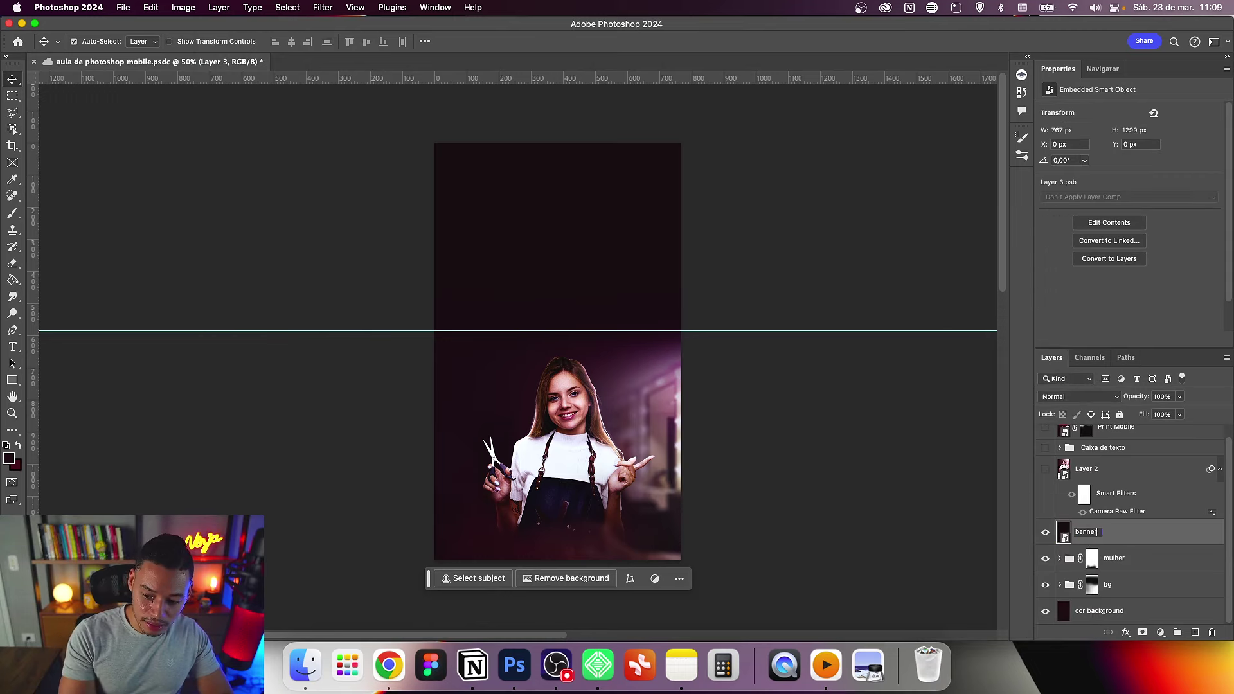
type(" mobile")
key("Return")
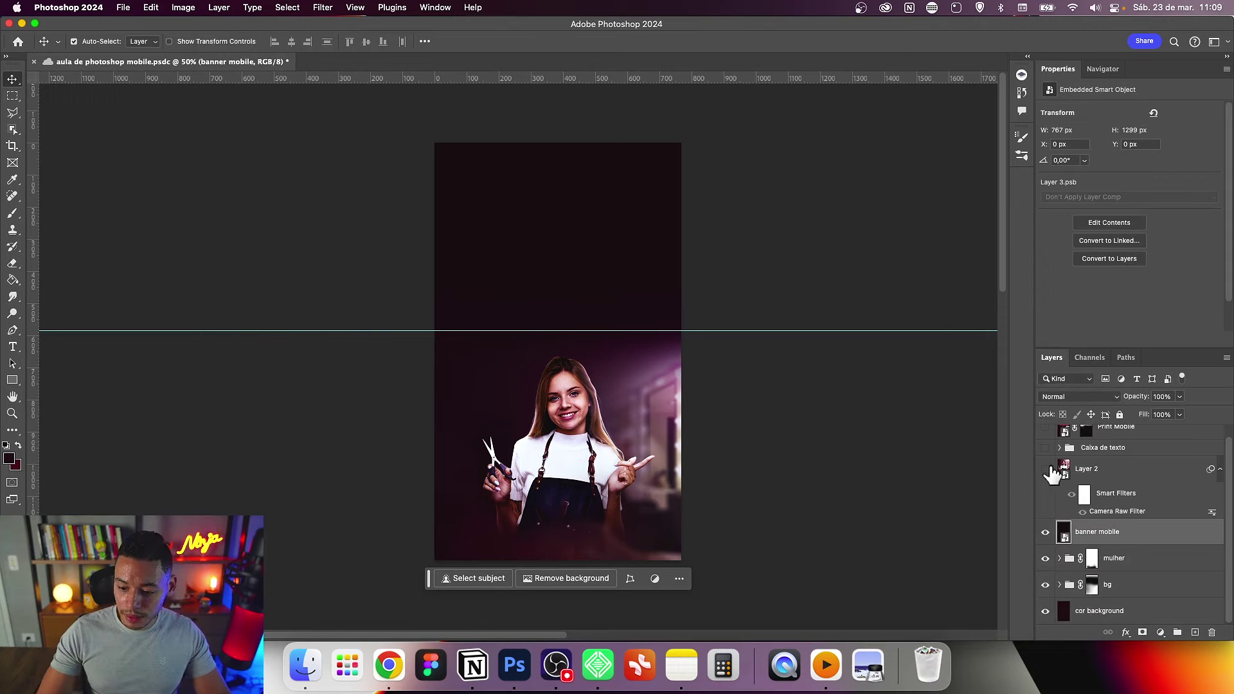
left_click(1049, 473)
left_click(1049, 474)
left_click(1049, 474)
left_click(1048, 474)
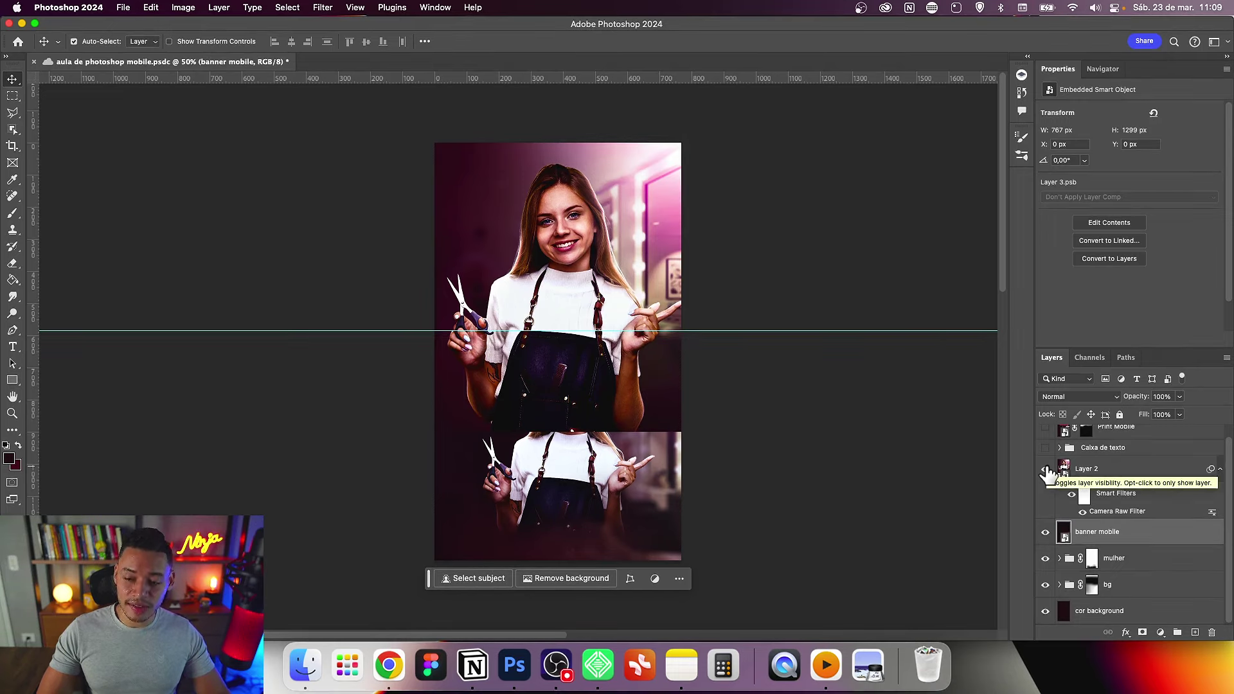
left_click(1048, 475)
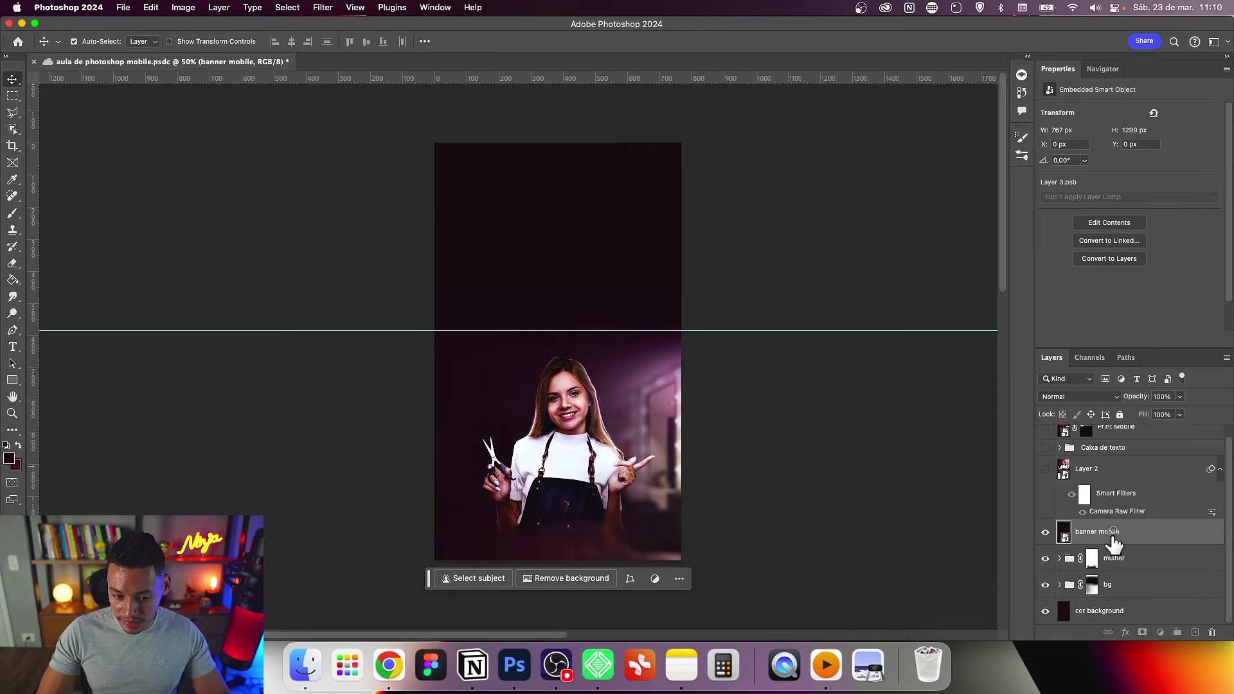
key("alt+bracketright")
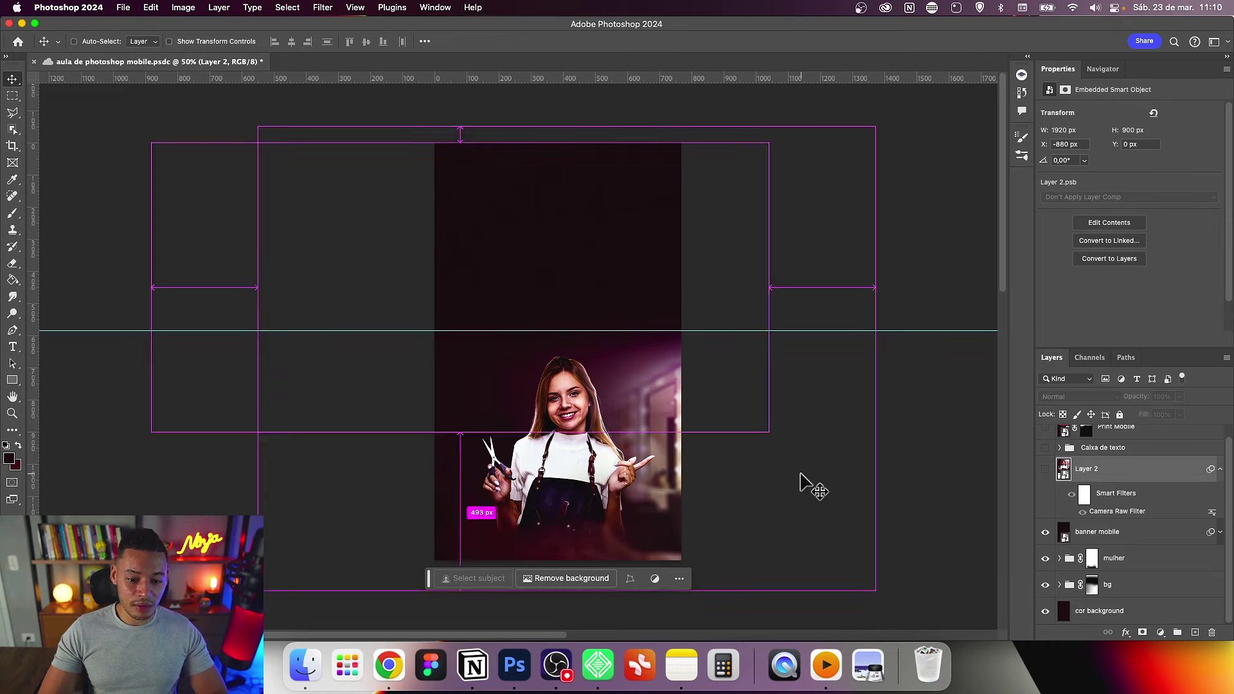
left_click(123, 8)
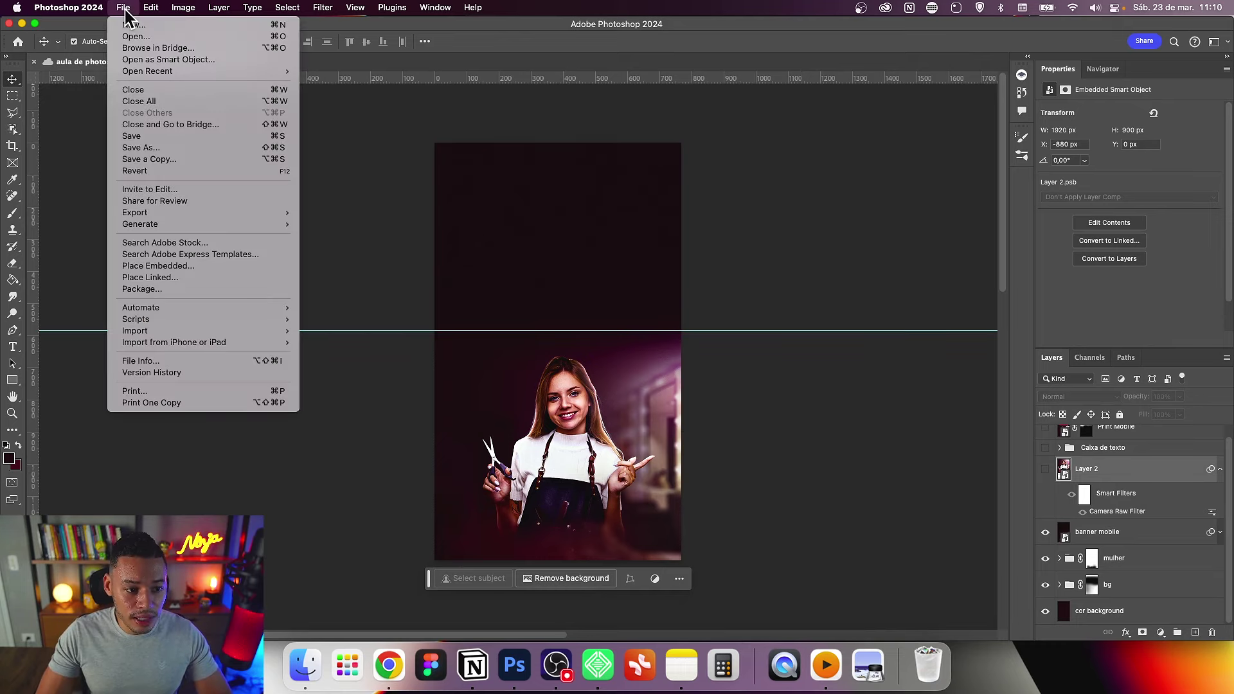
Step: Save a lossy WebP copy of the vertical banner at quality 95
left_click(214, 162)
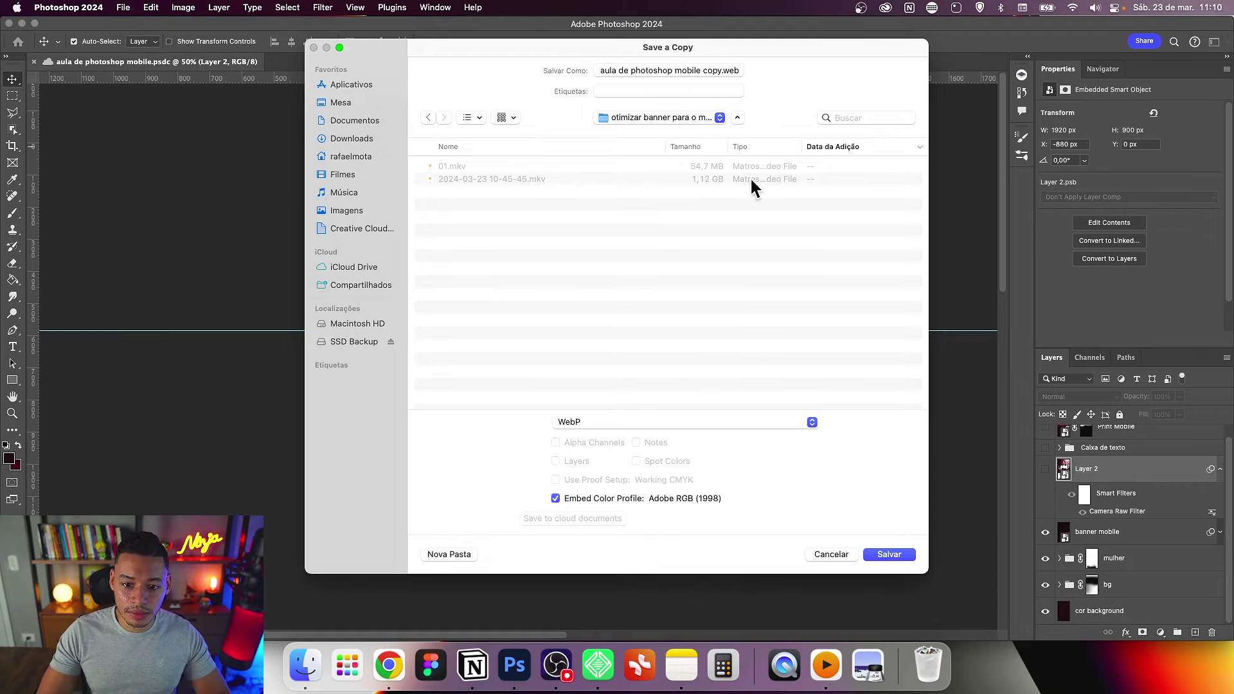
left_click(883, 553)
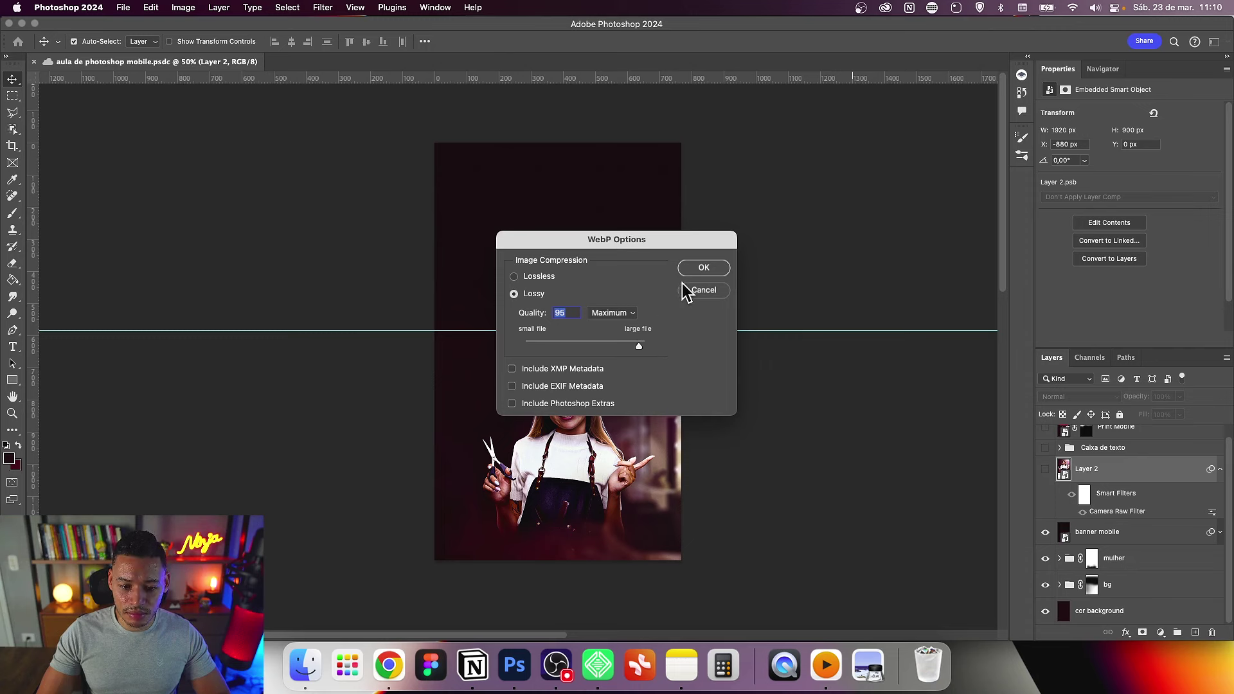
left_click(703, 267)
Step: Preview the exported WebP copy, close it, and return to Chrome
left_click(305, 665)
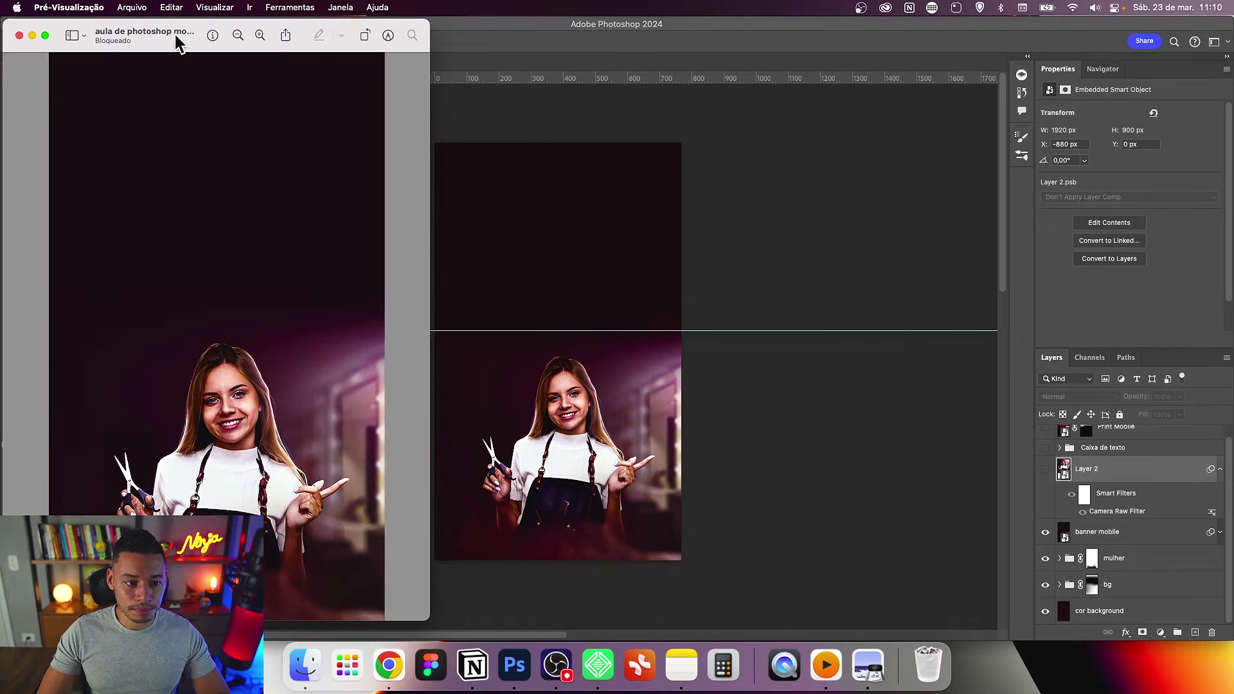
left_click_drag(177, 42, 586, 37)
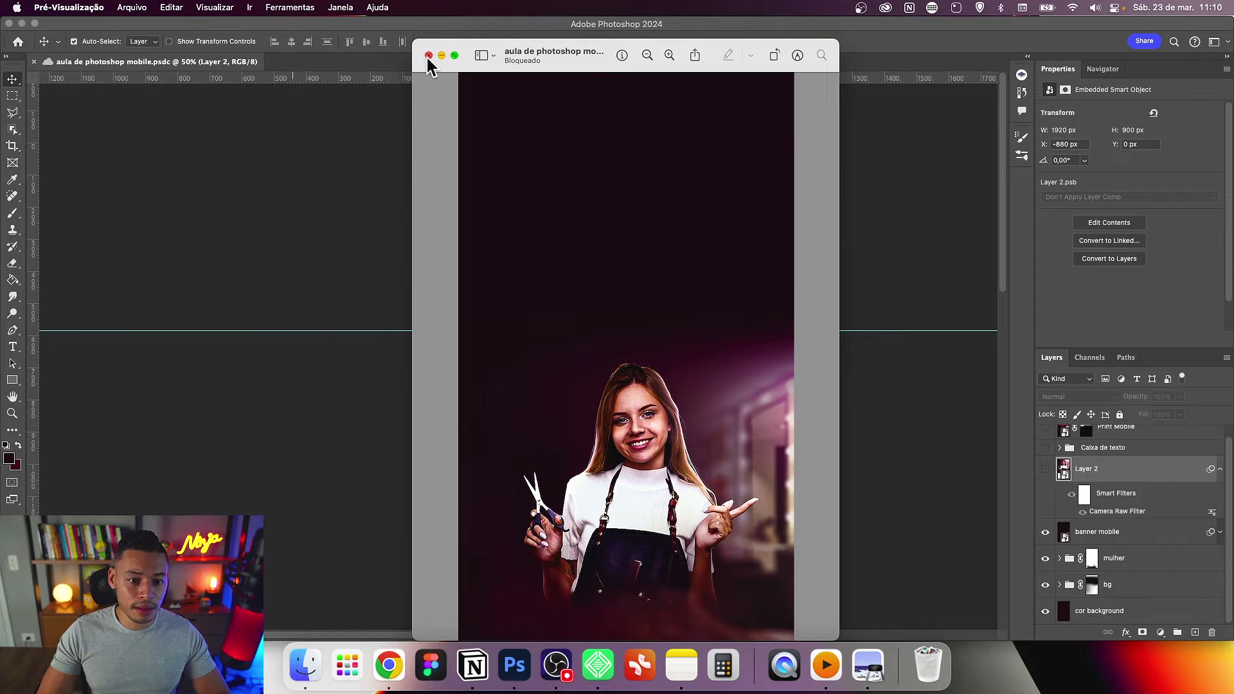
left_click(429, 56)
left_click(388, 665)
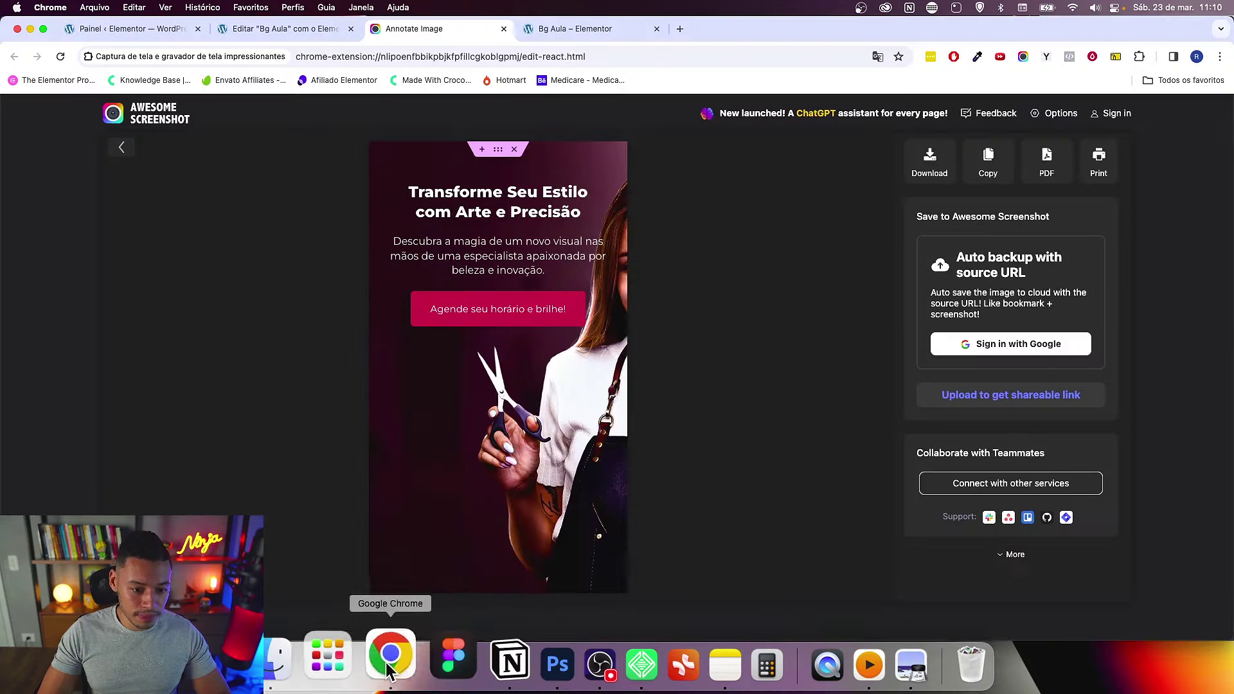
Step: Trim mobile bottom padding to 25 and set 'aula-de-photoshop-mobile-copy.webp' as the hero background
left_click(287, 29)
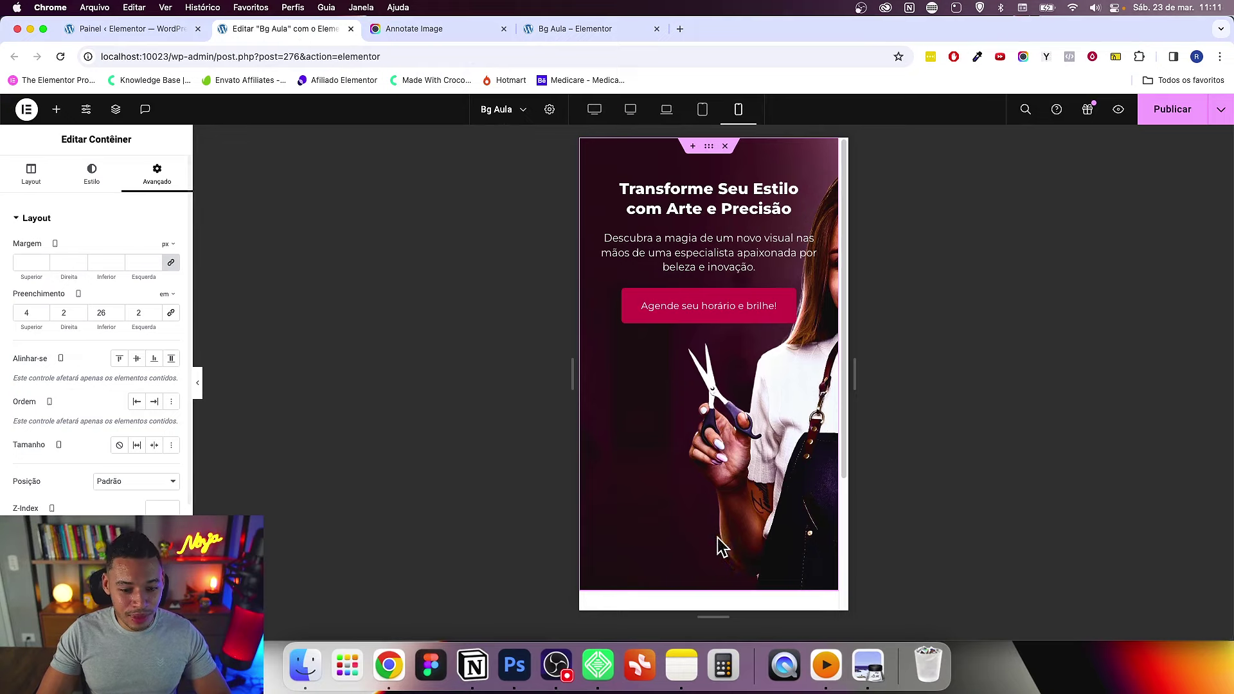
key("Down")
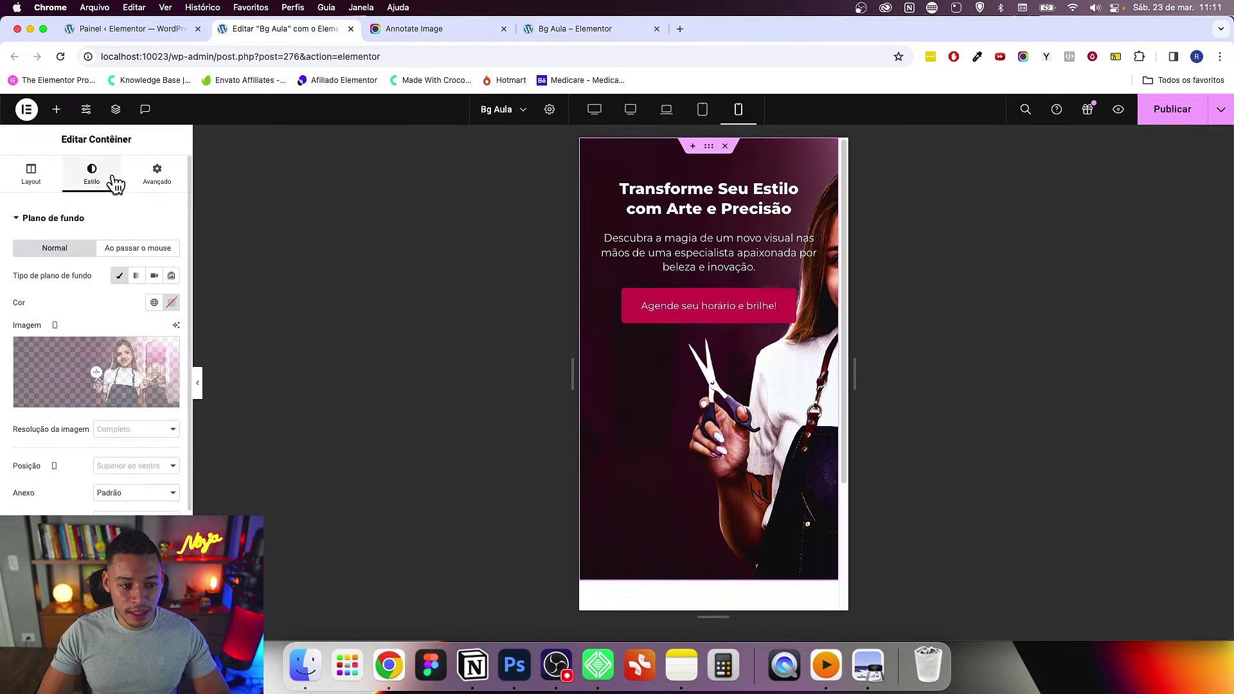
left_click(99, 385)
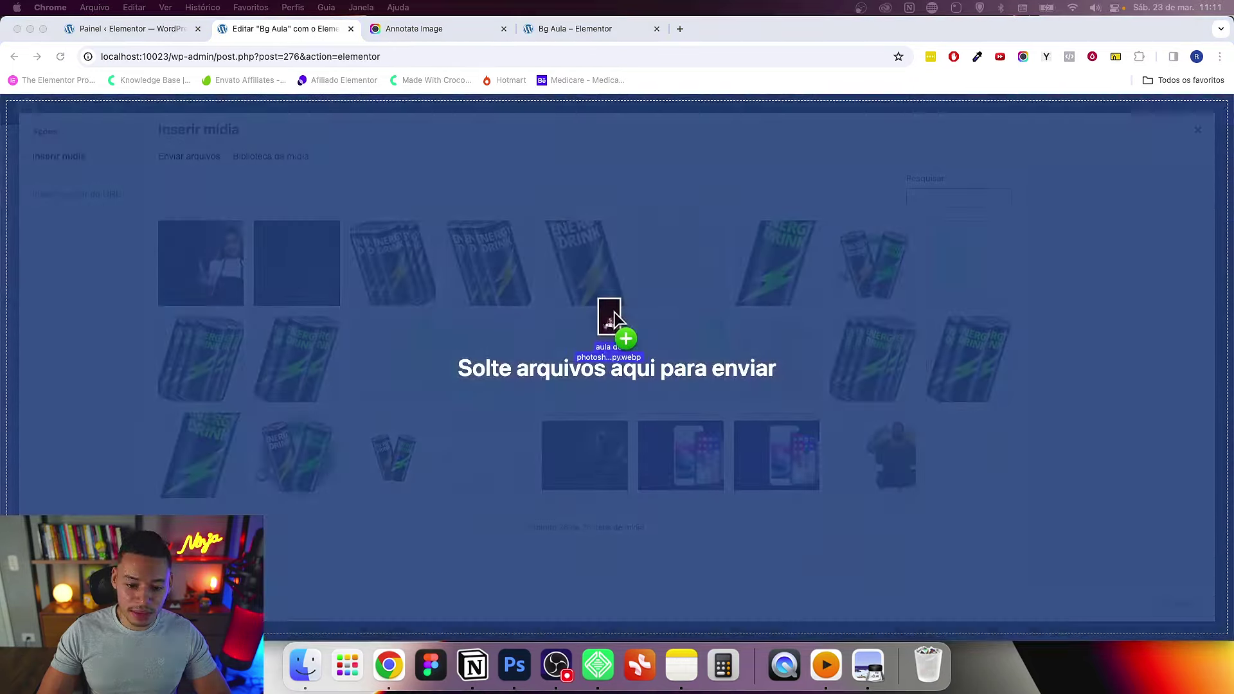
left_click_drag(615, 313, 617, 321)
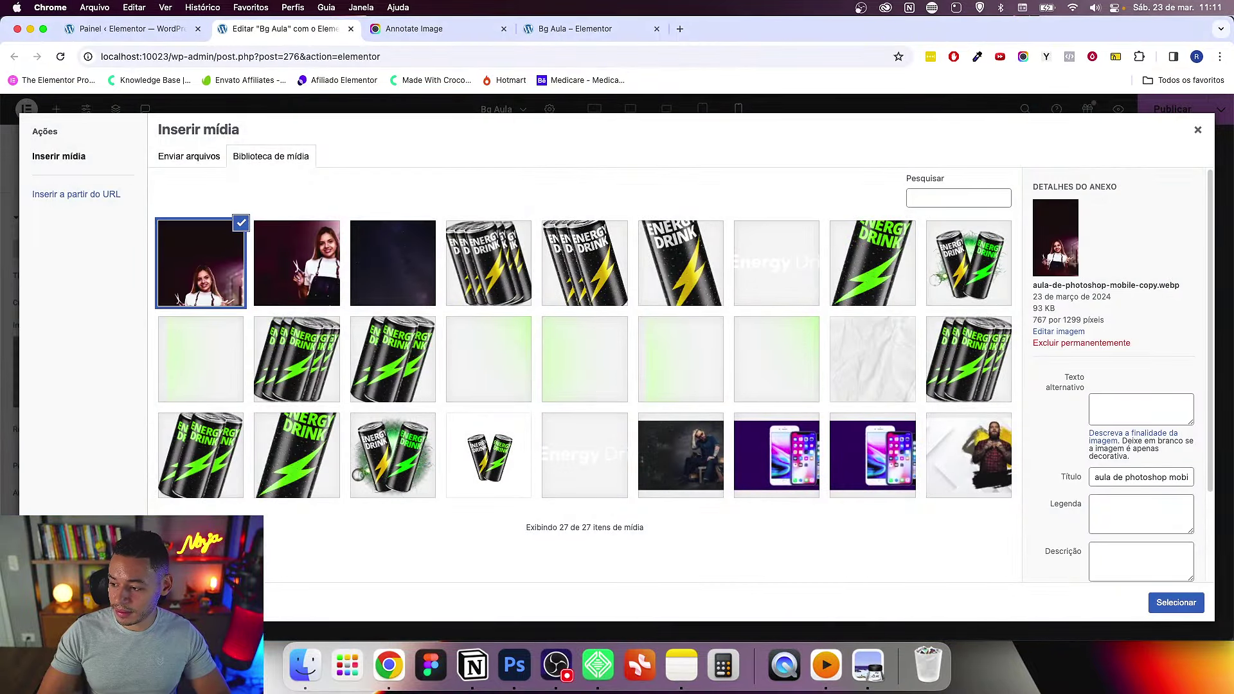
left_click(1175, 602)
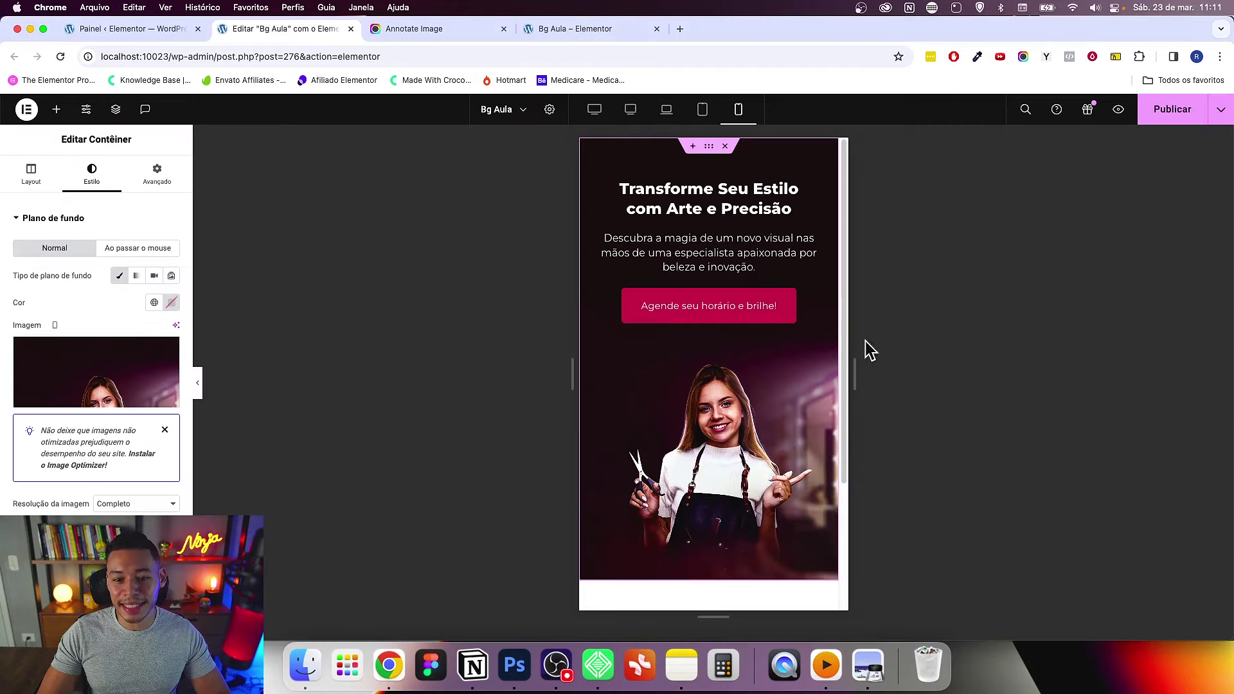
Step: Compare the hero at tablet and several mobile widths, ending on tablet portrait
left_click(701, 110)
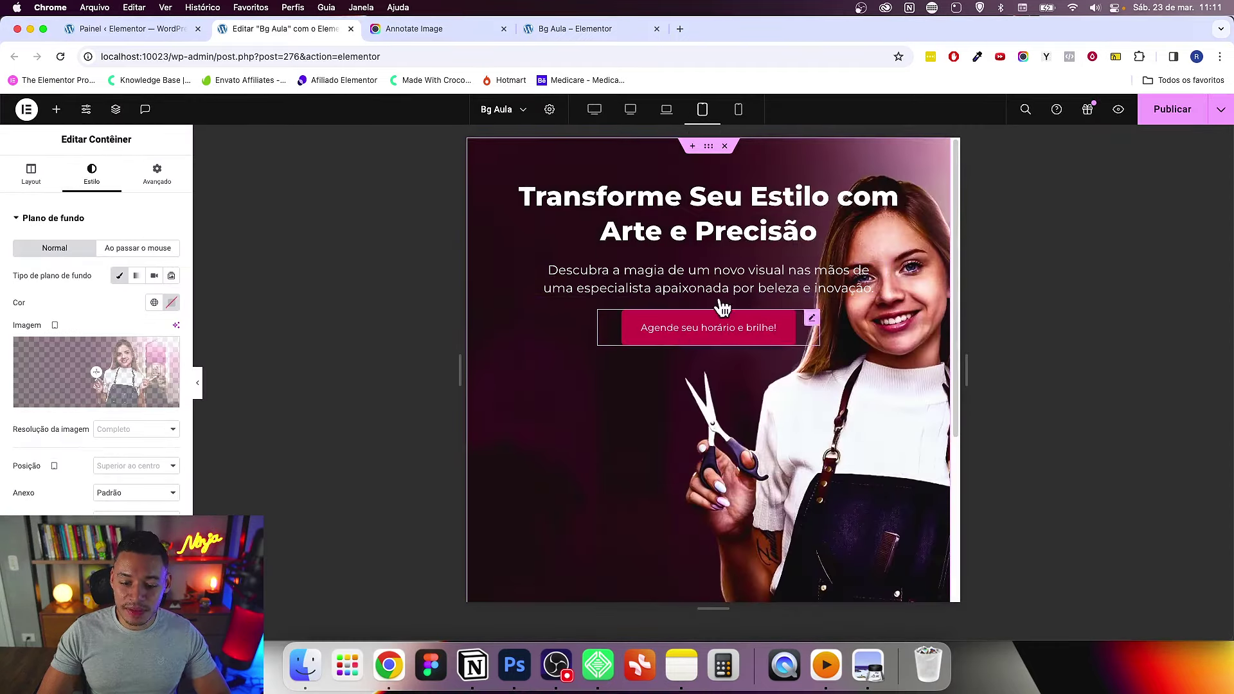
left_click(737, 110)
mouse_move(832, 399)
left_mouse_down()
mouse_move(934, 393)
mouse_move(872, 385)
left_mouse_up()
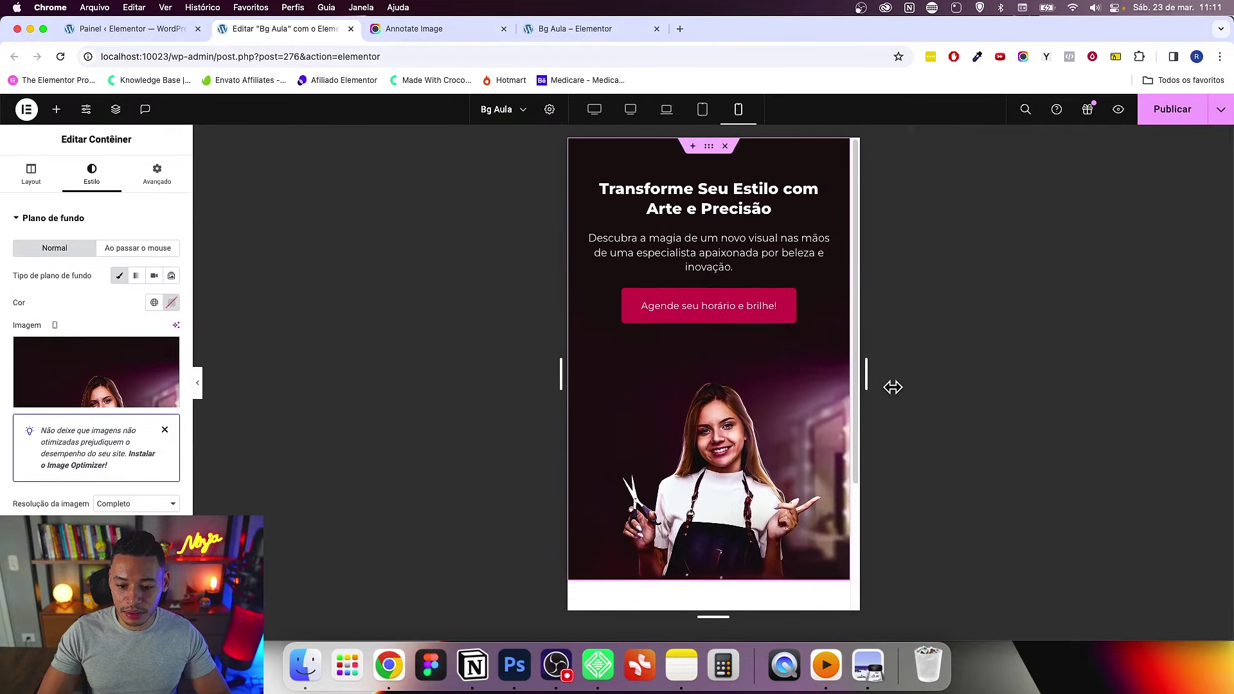
left_click_drag(872, 385, 870, 381)
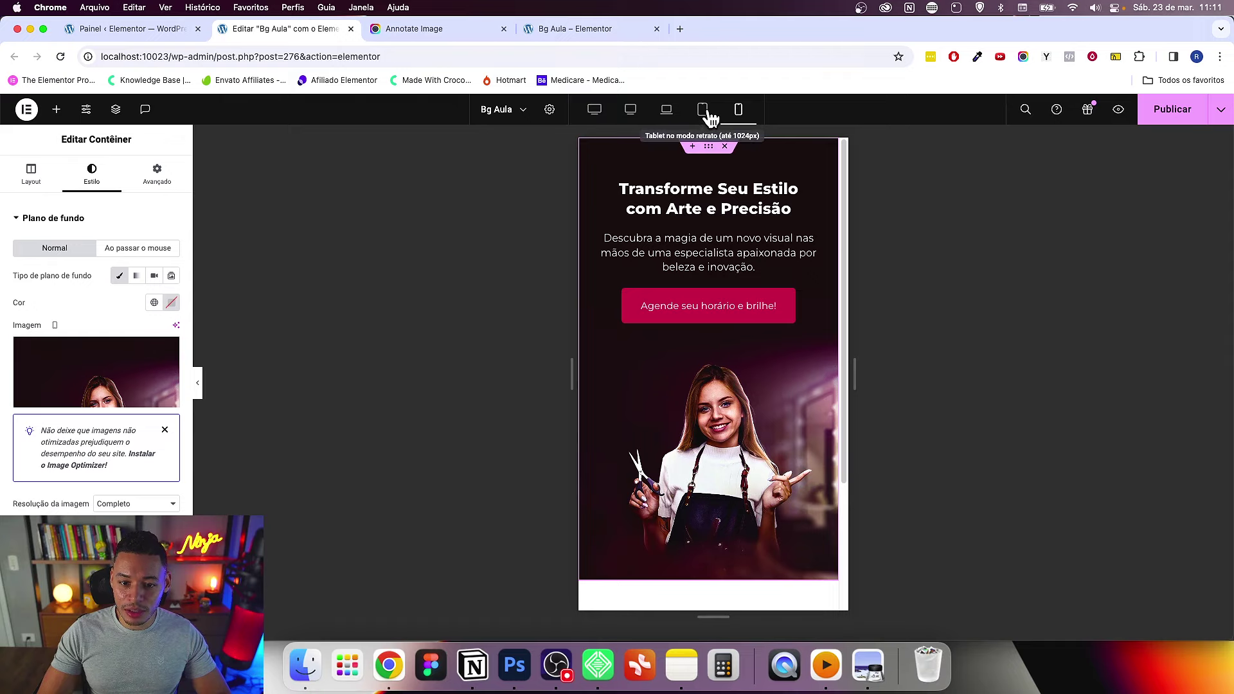
left_click(703, 112)
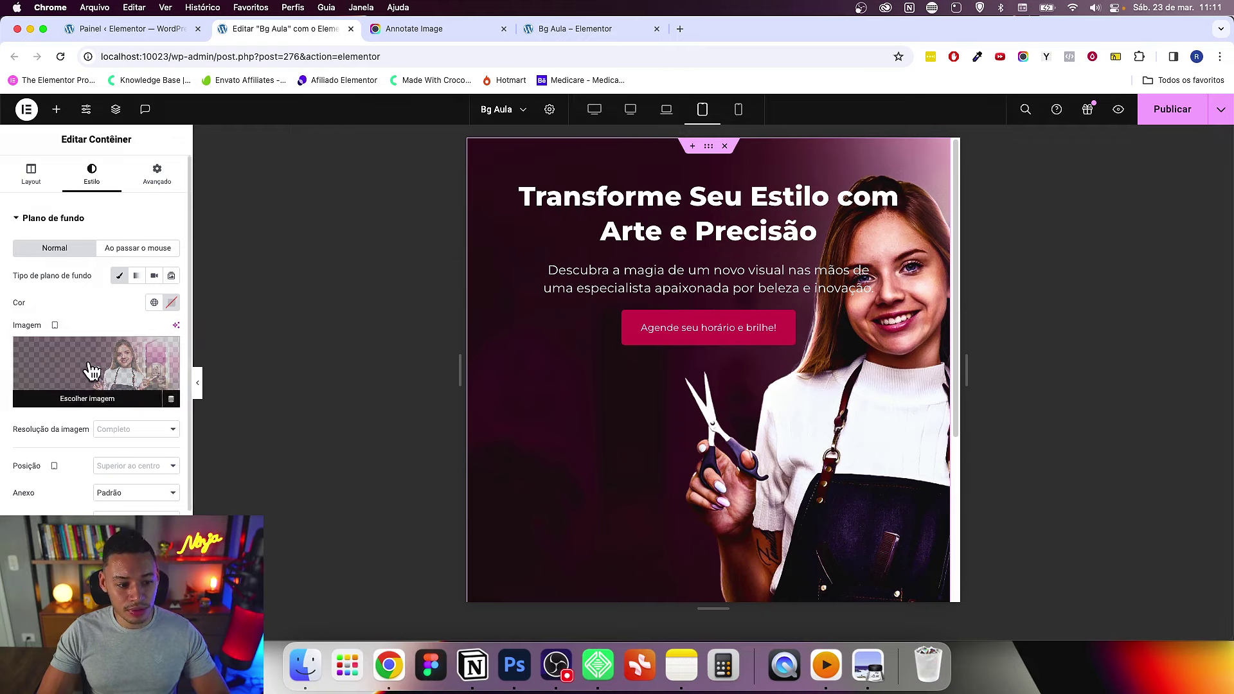
Step: Apply the vertical hairdresser banner as the tablet background image
left_click(93, 370)
left_click(1171, 604)
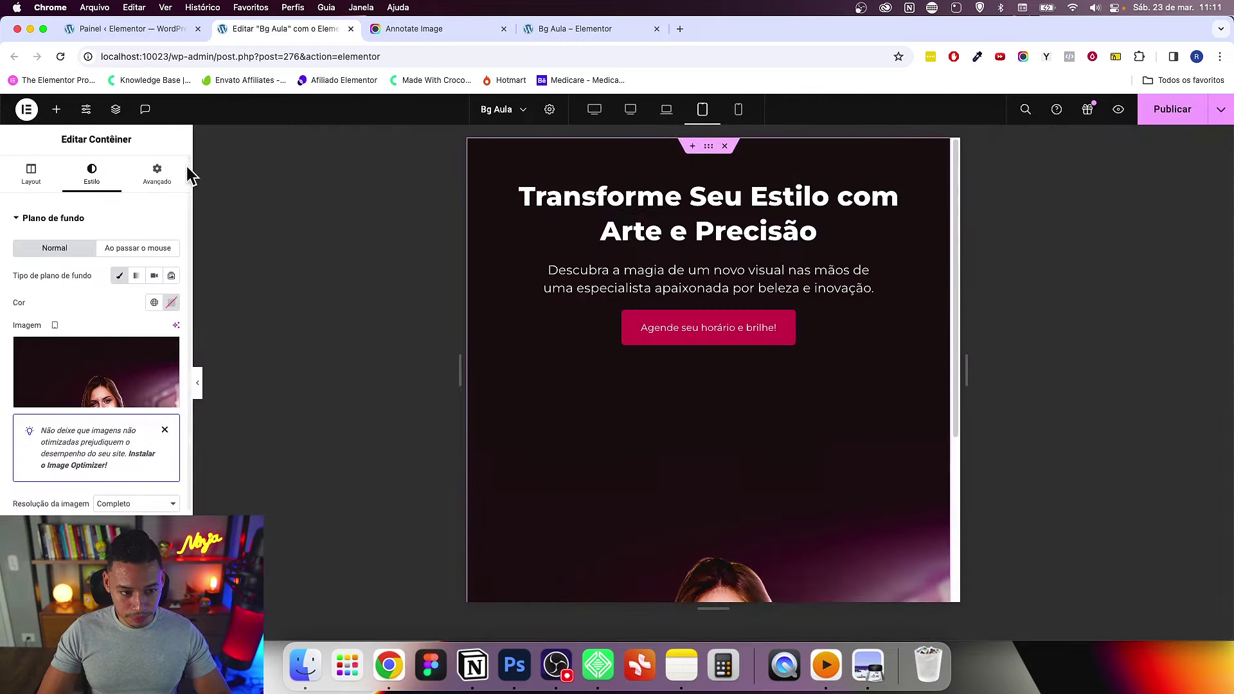
scroll(189, 177, "down", 5)
scroll(163, 186, "up", 2)
scroll(164, 186, "up", 2)
scroll(161, 186, "up", 2)
Step: Set the container's tablet bottom padding to 25
left_click(158, 183)
double_click(102, 312)
type("25")
Step: Set the background position to 'Inferior ao centro' after trying centre and top centre
left_click(92, 174)
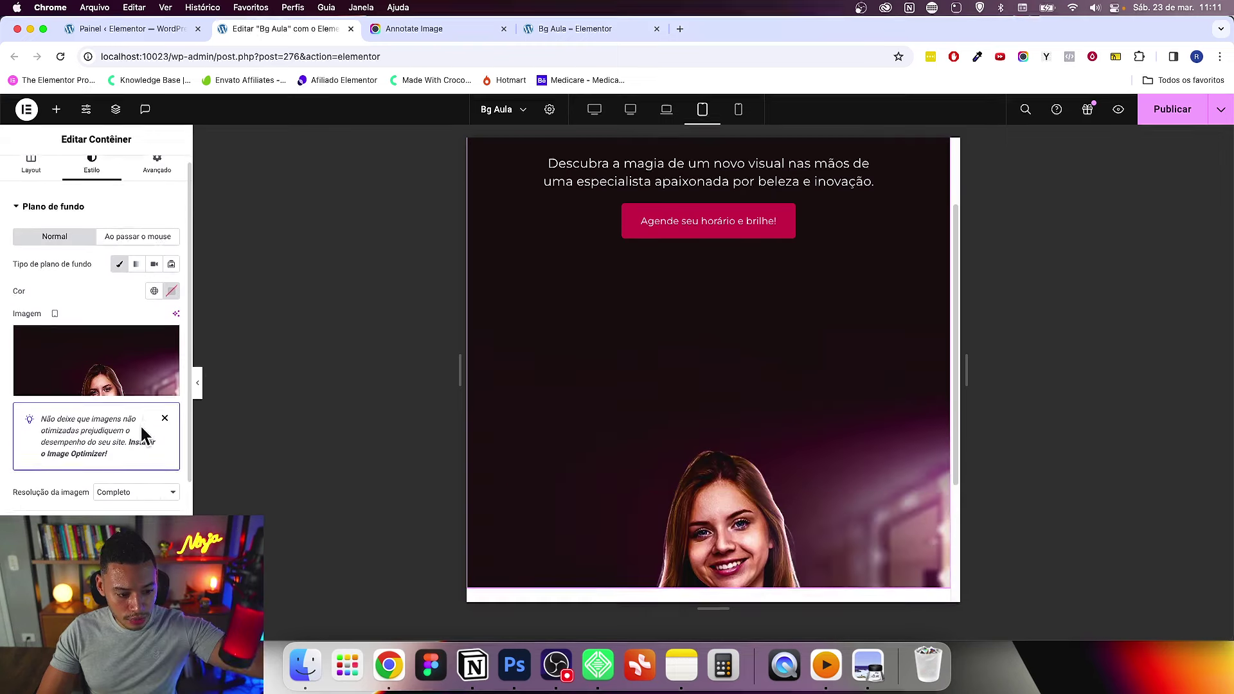
scroll(141, 420, "down", 1)
left_click(137, 505)
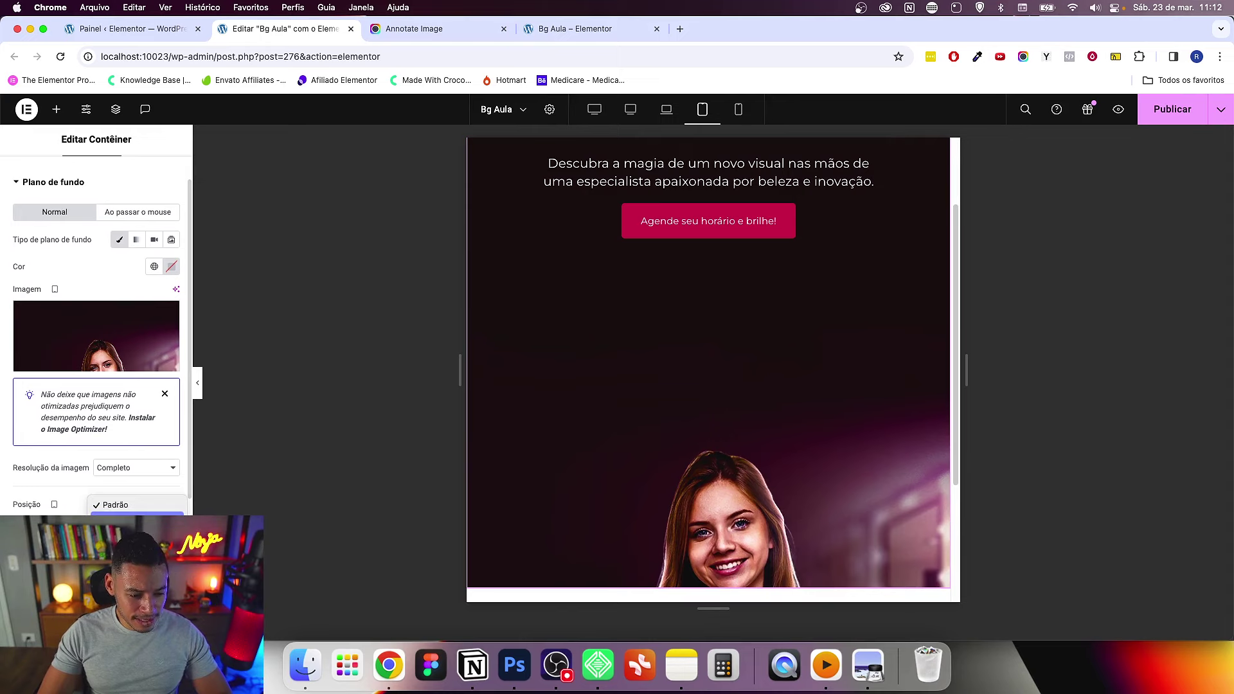
left_click(137, 518)
scroll(767, 469, "up", 2)
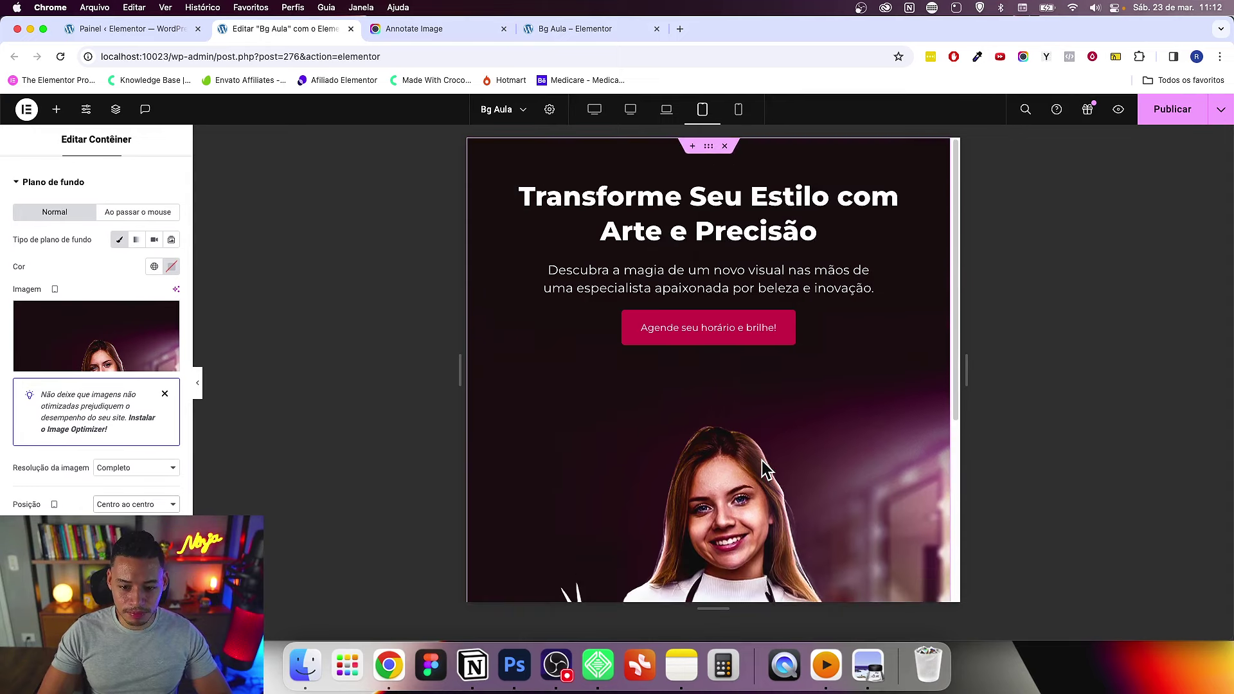
left_click(137, 505)
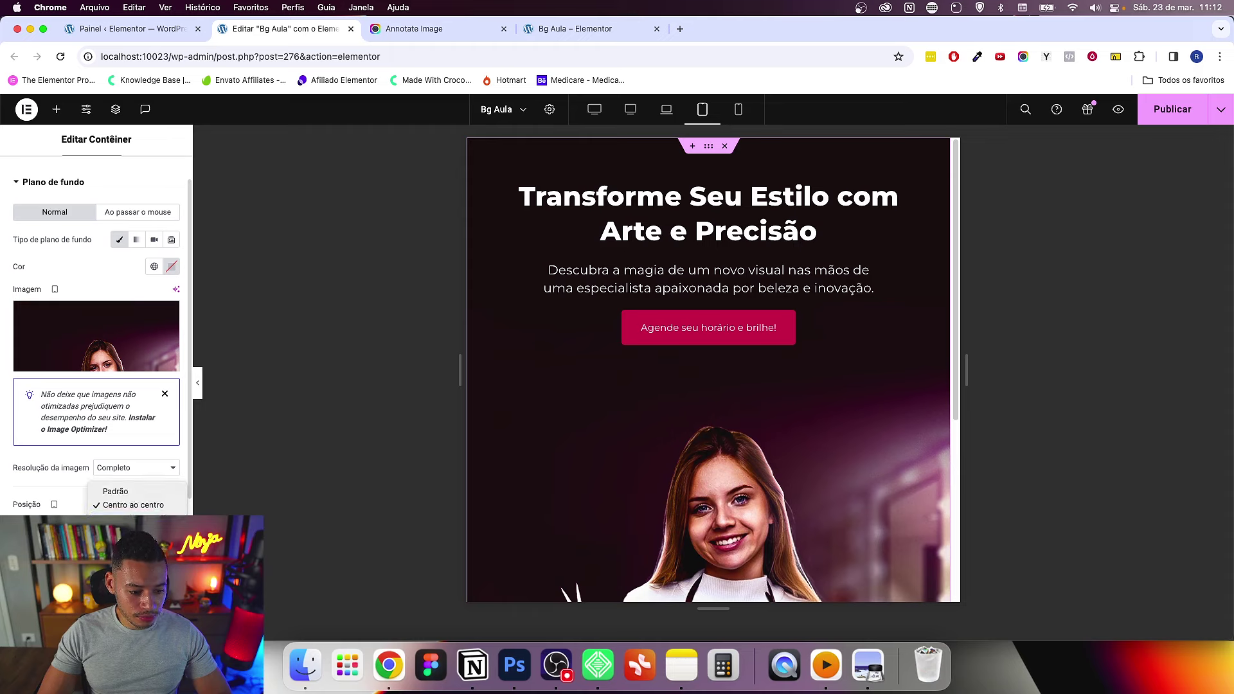
left_click(137, 518)
left_click(137, 514)
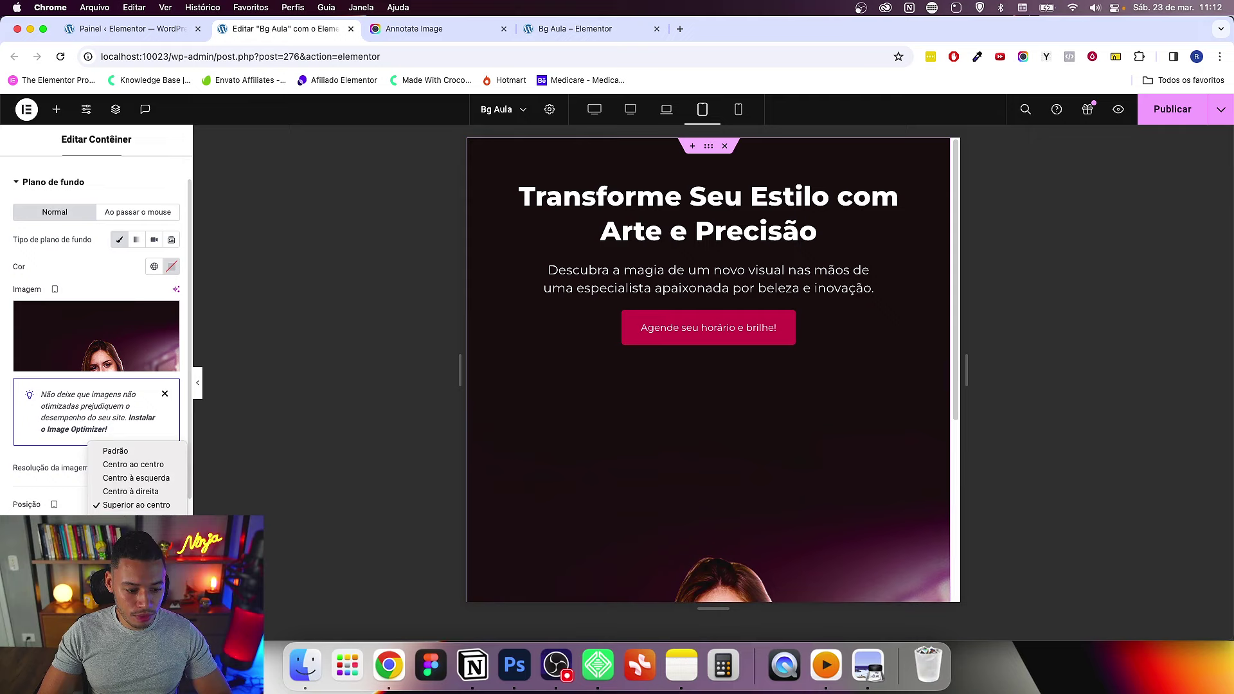
left_click(137, 545)
scroll(851, 433, "down", 2)
scroll(848, 431, "up", 3)
scroll(156, 261, "up", 1)
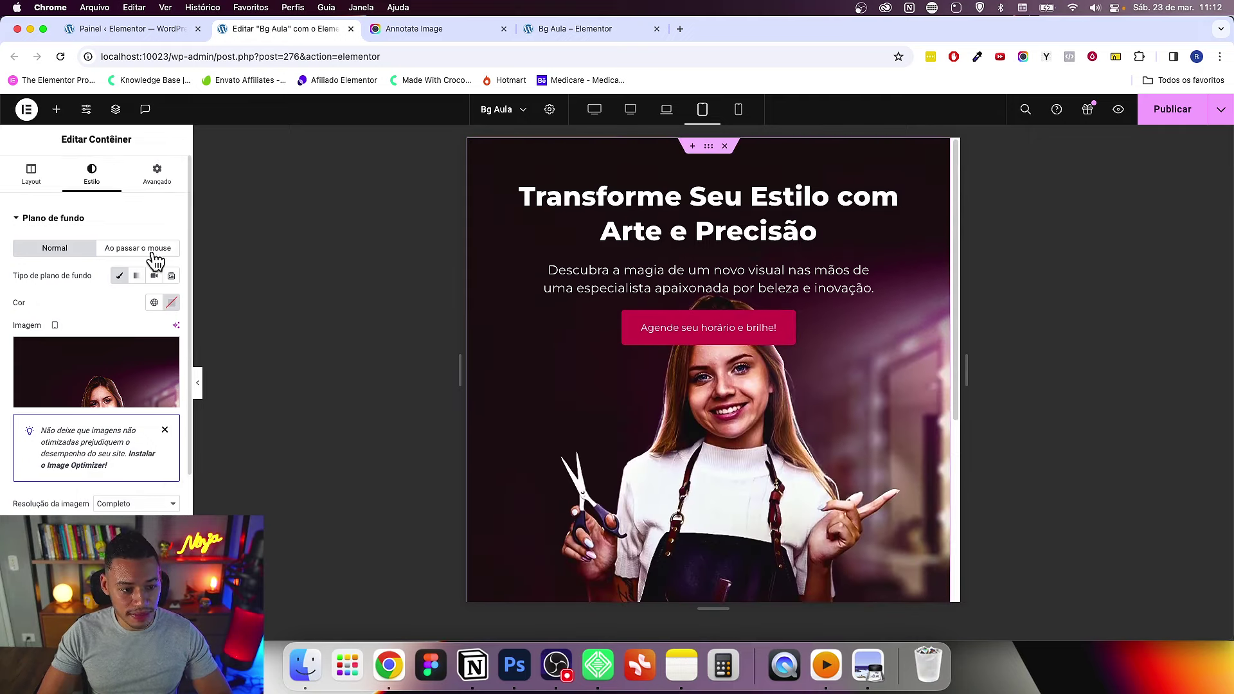
Step: Set the hero's tablet padding to 5 top and 42 bottom
left_click(161, 177)
left_click(42, 310)
left_click(43, 309)
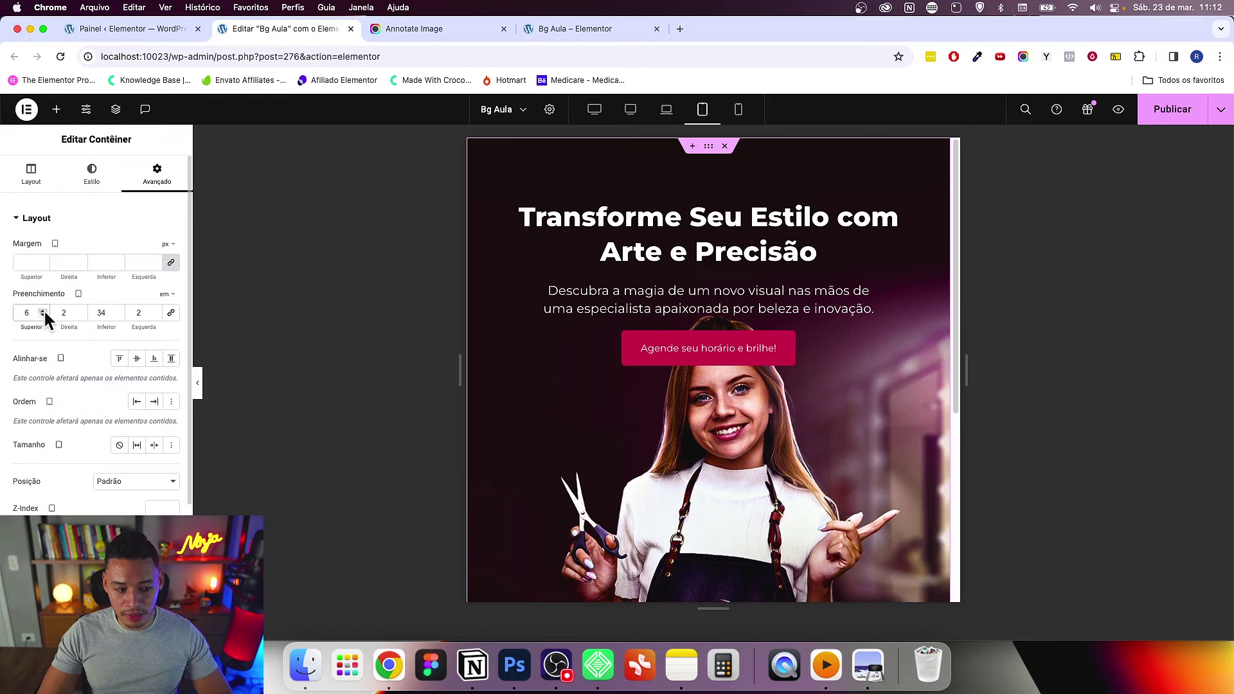
left_click(42, 315)
left_click(117, 309)
left_click(117, 310)
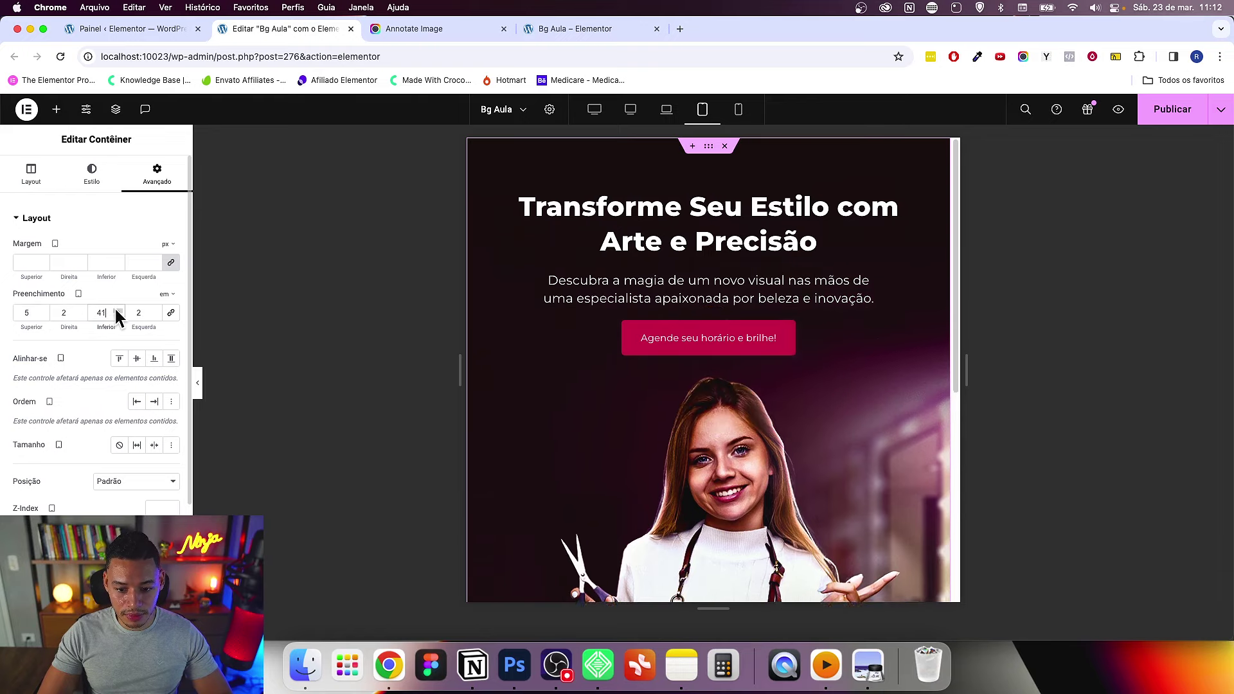
scroll(771, 424, "down", 3)
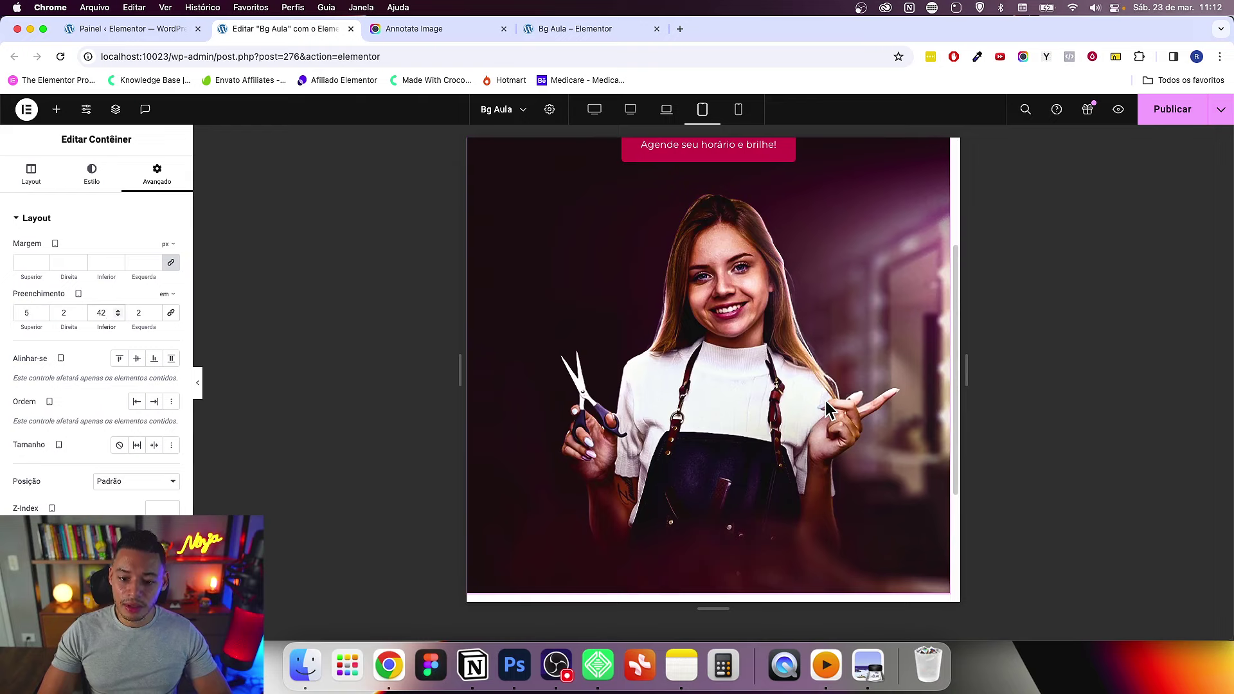
scroll(769, 395, "up", 1)
scroll(771, 402, "up", 3)
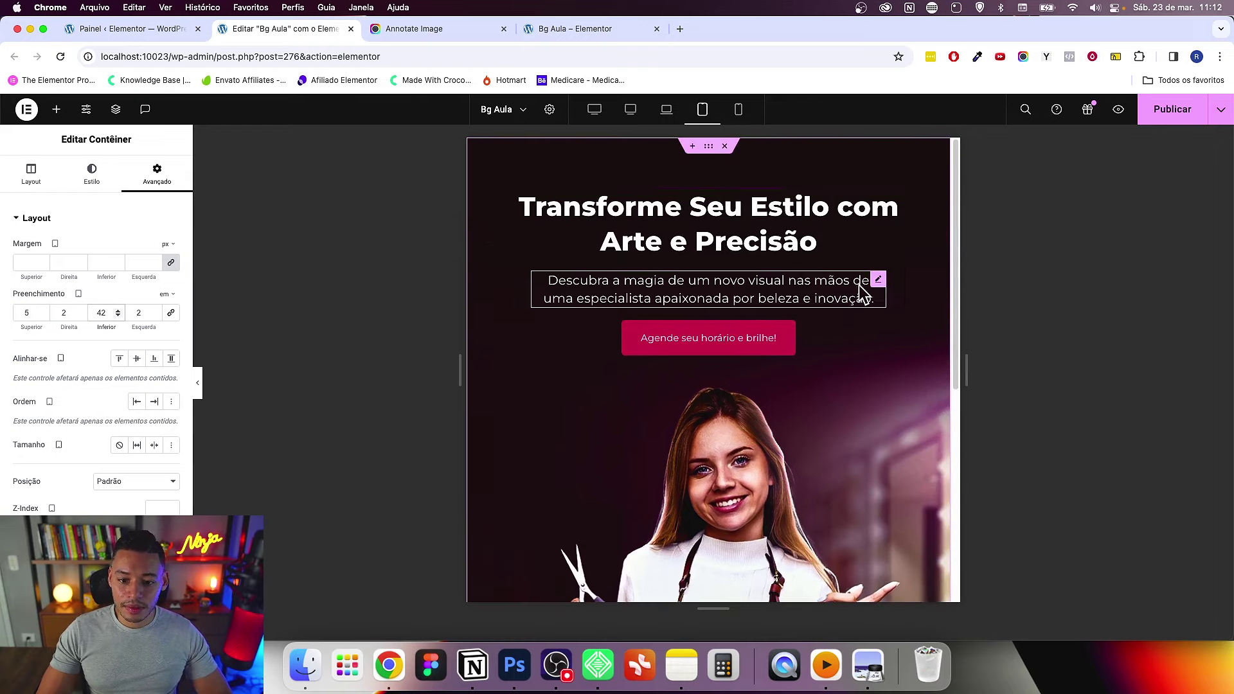
scroll(854, 279, "down", 2)
scroll(856, 325, "down", 2)
Step: Review the hero at mobile width and scroll through the background style settings
left_click(739, 111)
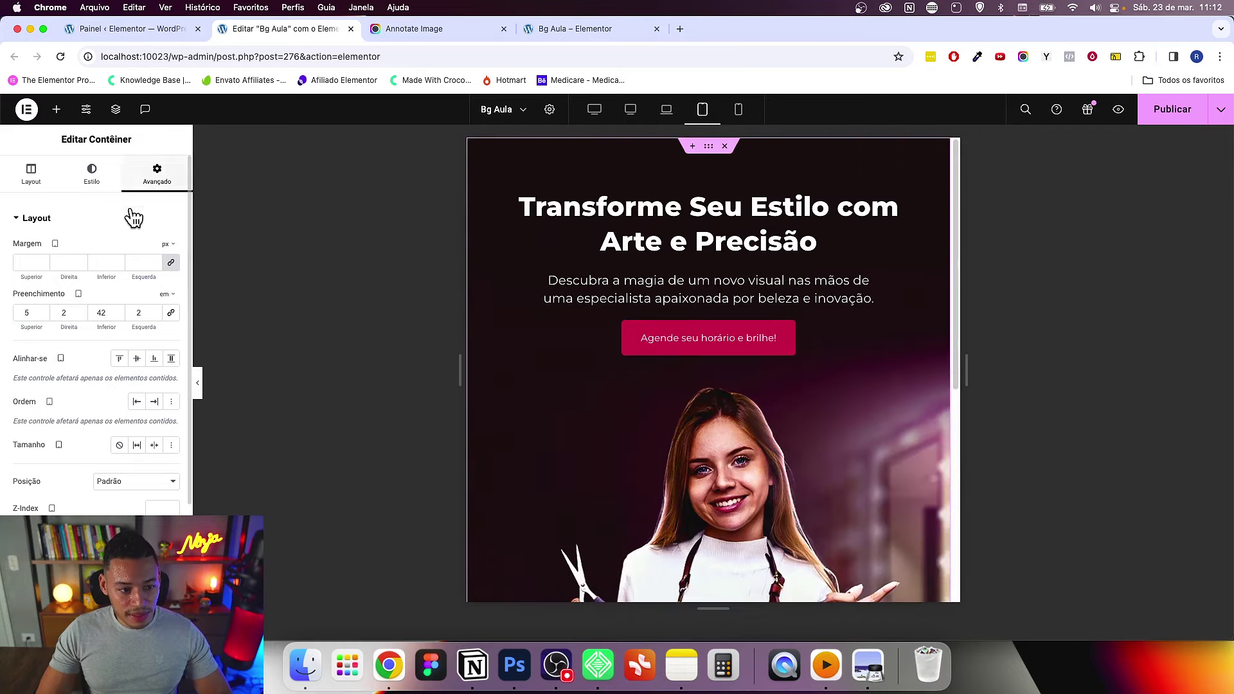
left_click(100, 186)
scroll(160, 418, "down", 3)
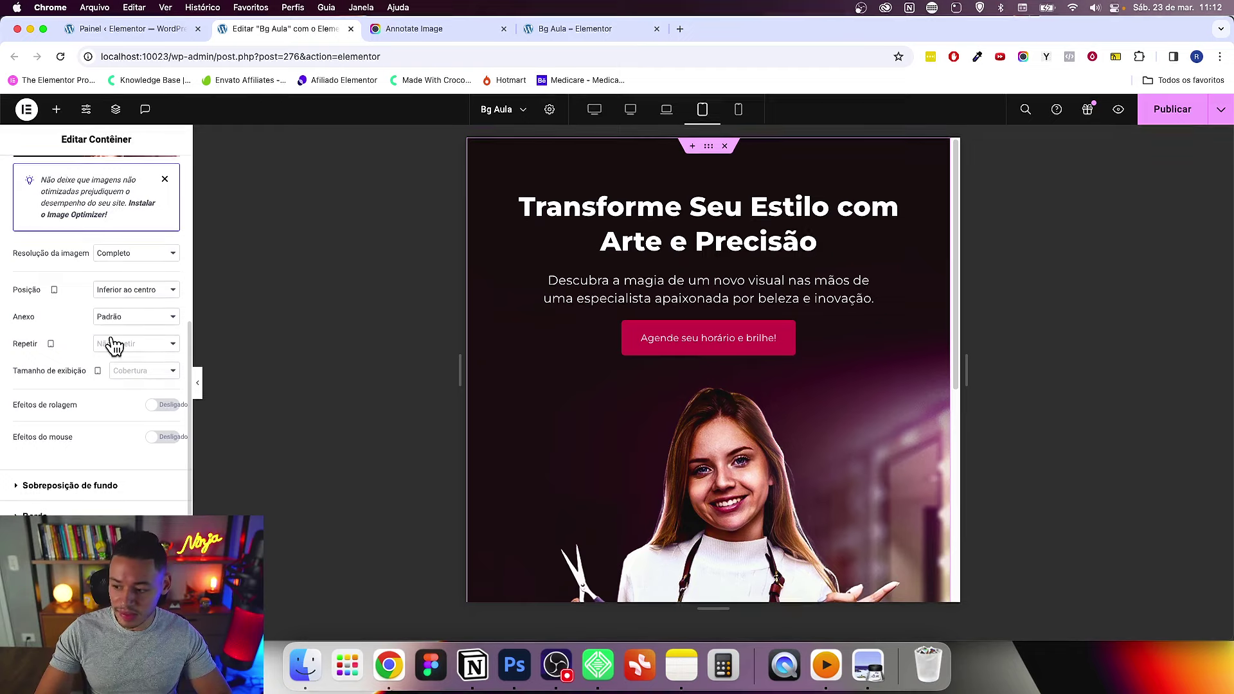
scroll(113, 345, "up", 3)
scroll(883, 368, "down", 3)
scroll(885, 371, "up", 3)
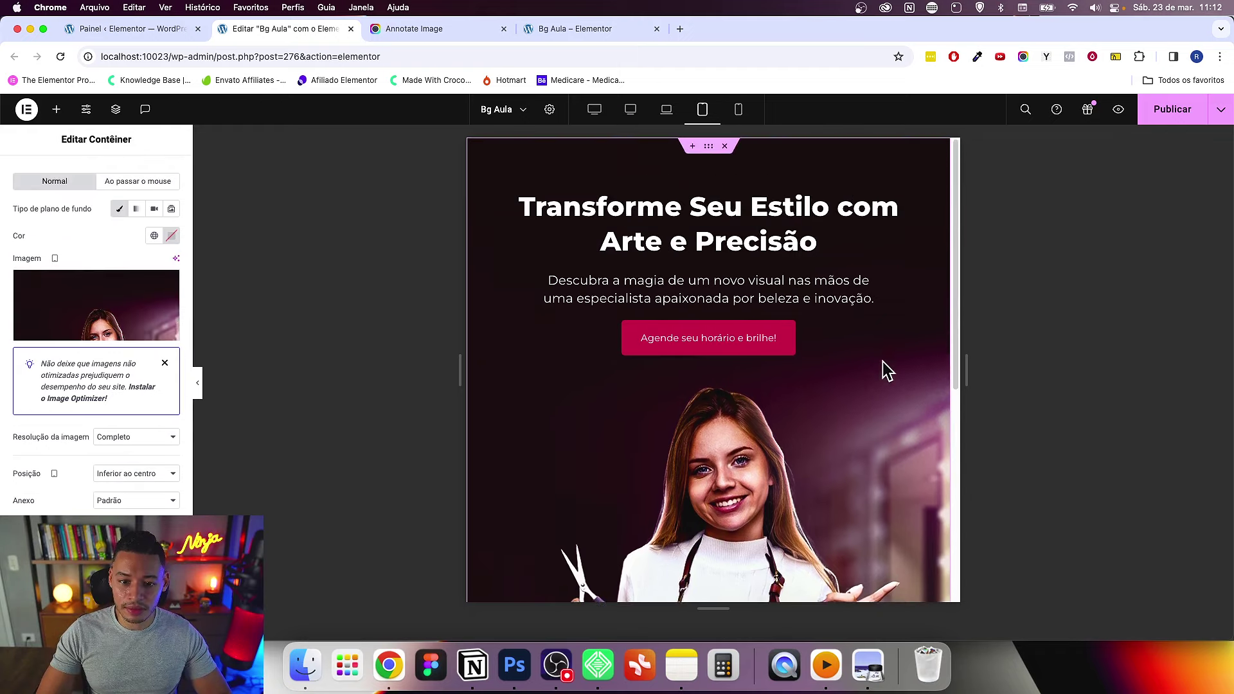
left_click(738, 110)
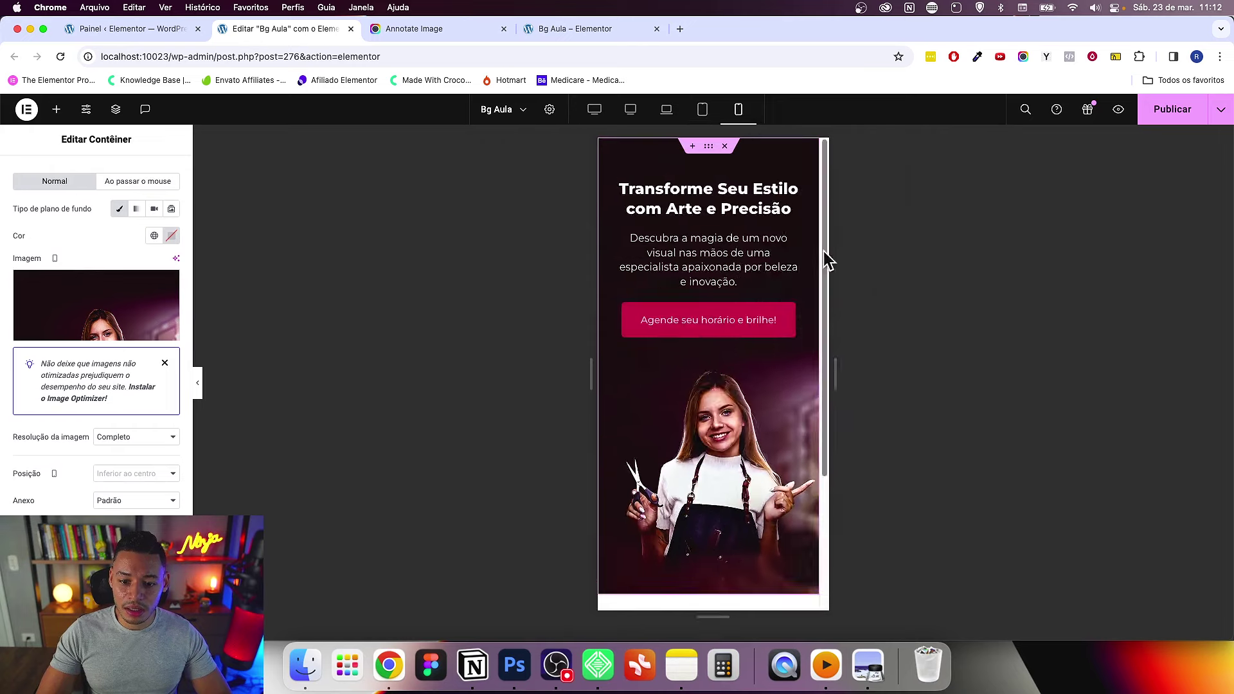
Step: Check the hero at a wider mobile width and in tablet view, then bring up the Medidas note
mouse_move(837, 380)
left_mouse_down()
mouse_move(908, 380)
mouse_move(887, 372)
left_mouse_up()
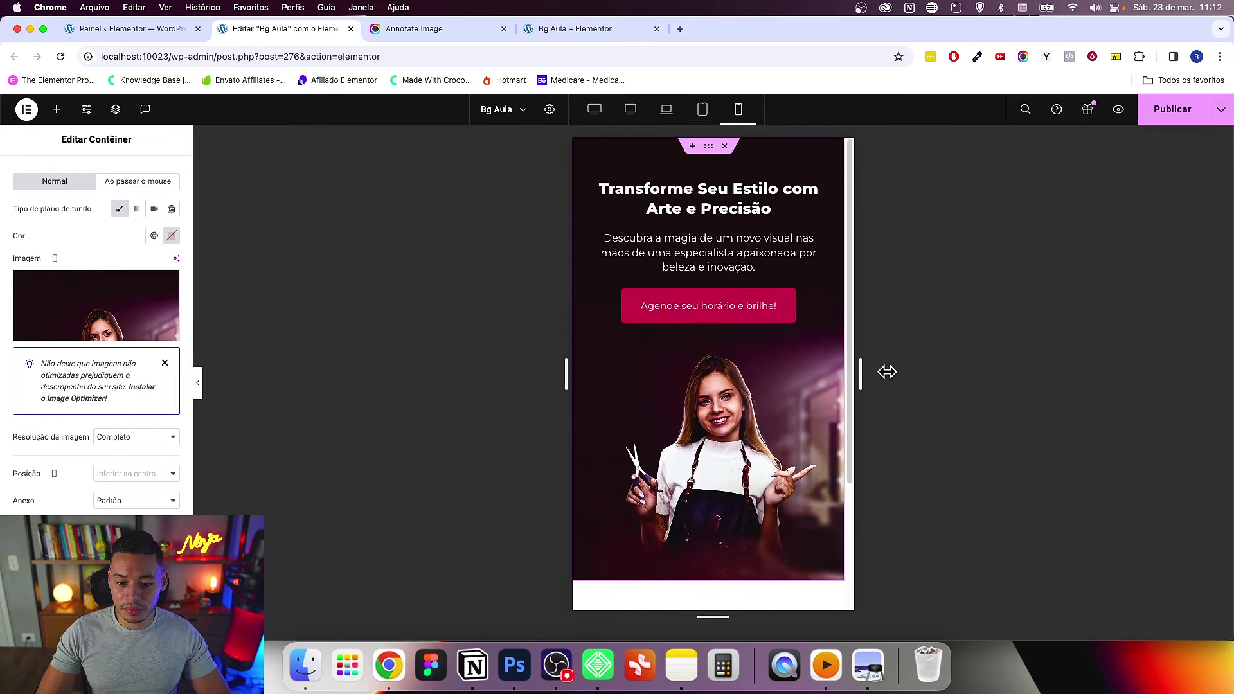
left_click(702, 109)
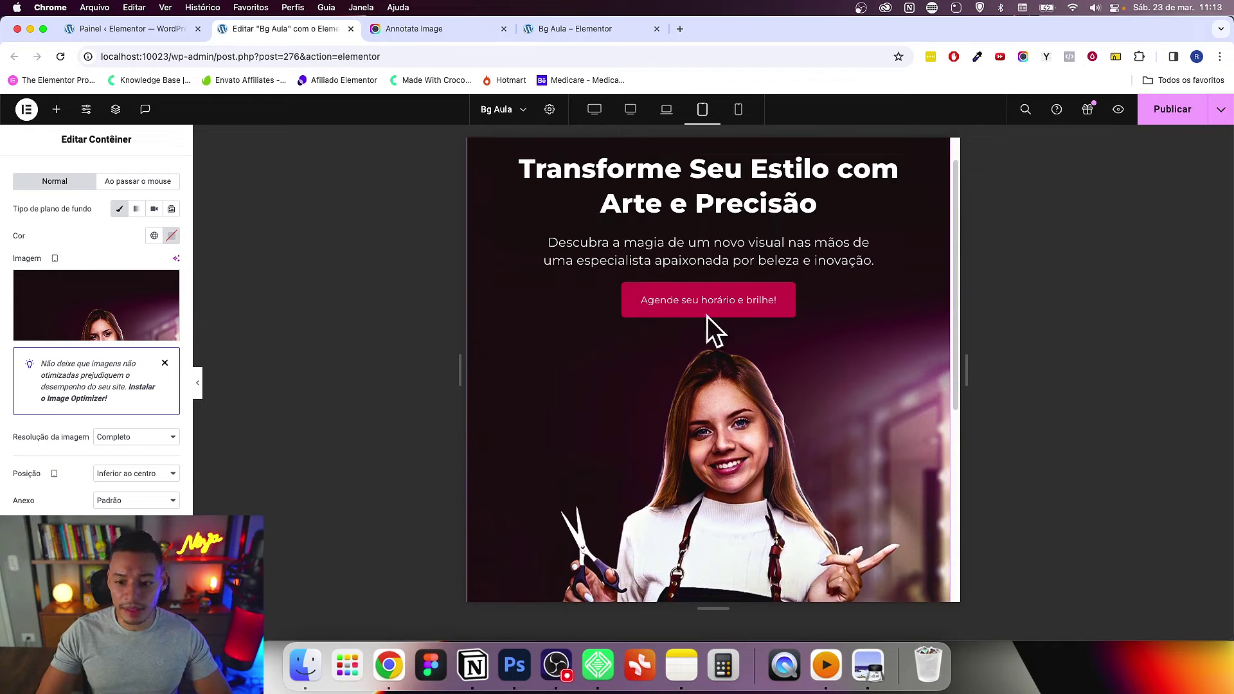
scroll(816, 279, "down", 3)
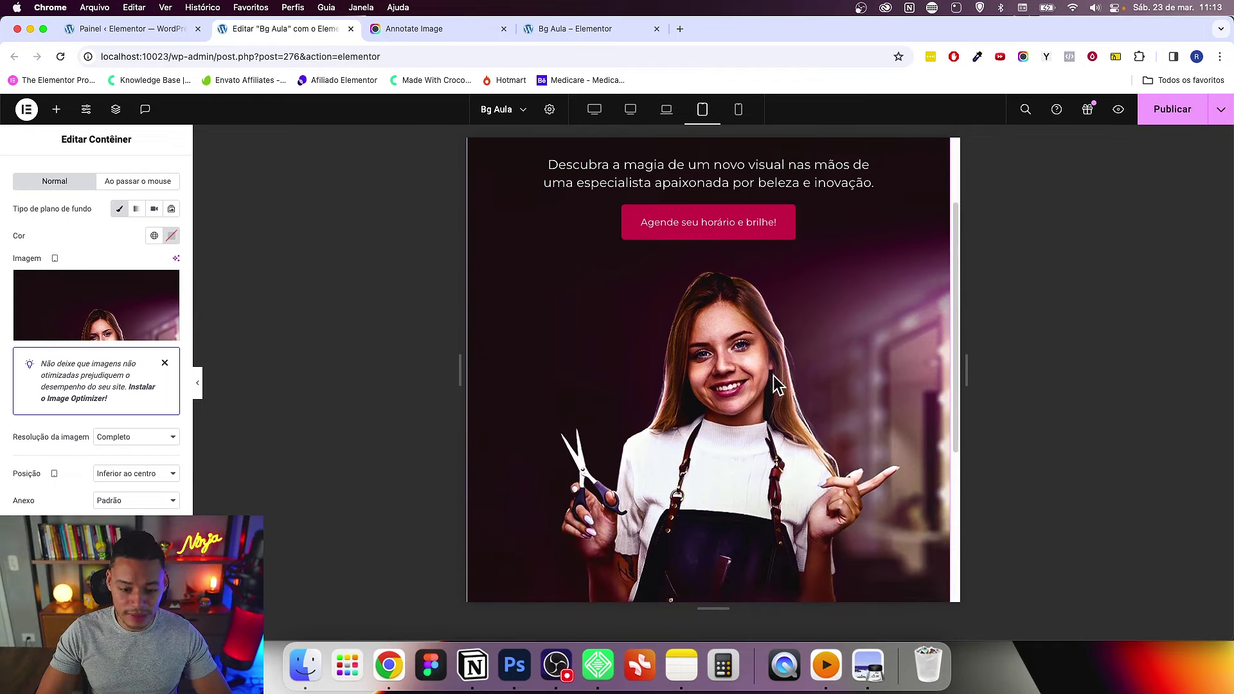
left_click(681, 665)
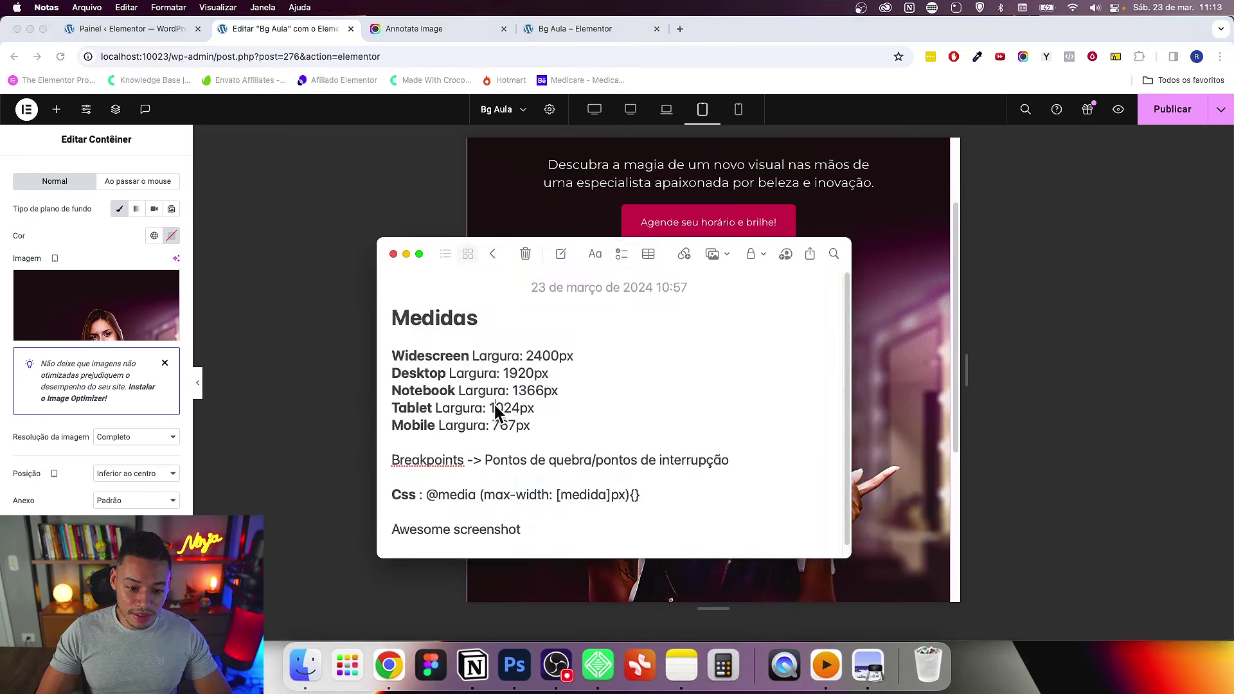
Step: Look up the Tablet 1024px width in the Medidas note, then return to Elementor
left_click(487, 425)
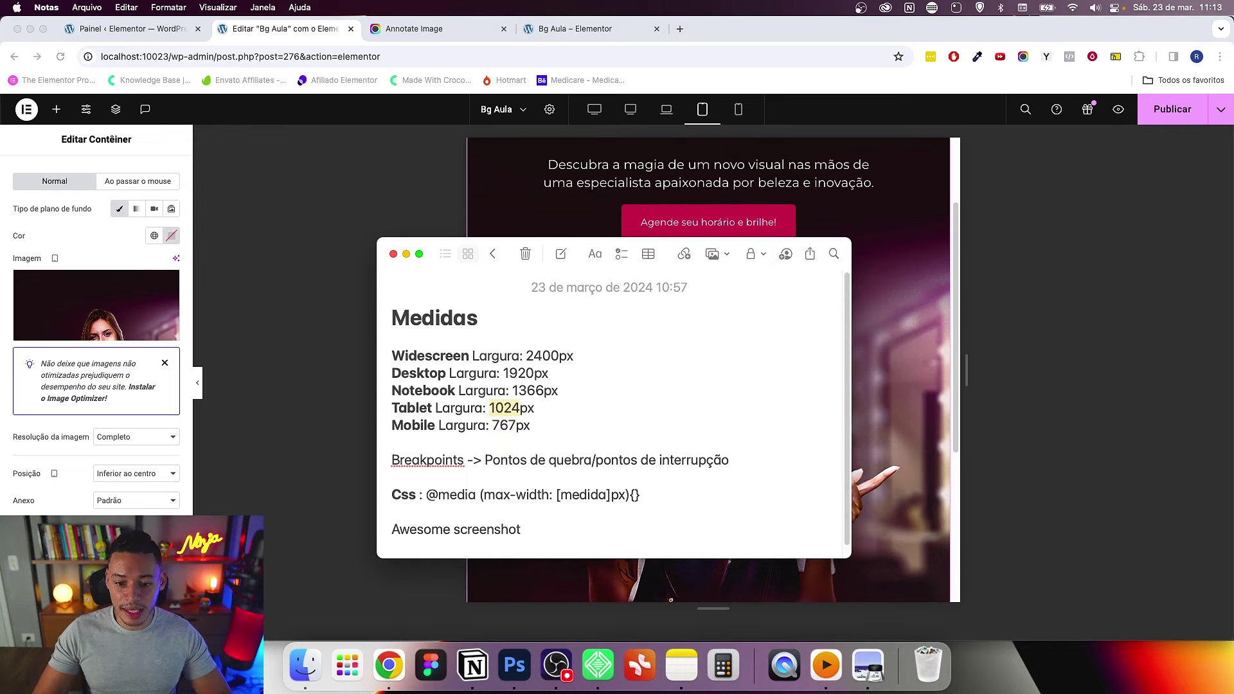
left_click(1007, 424)
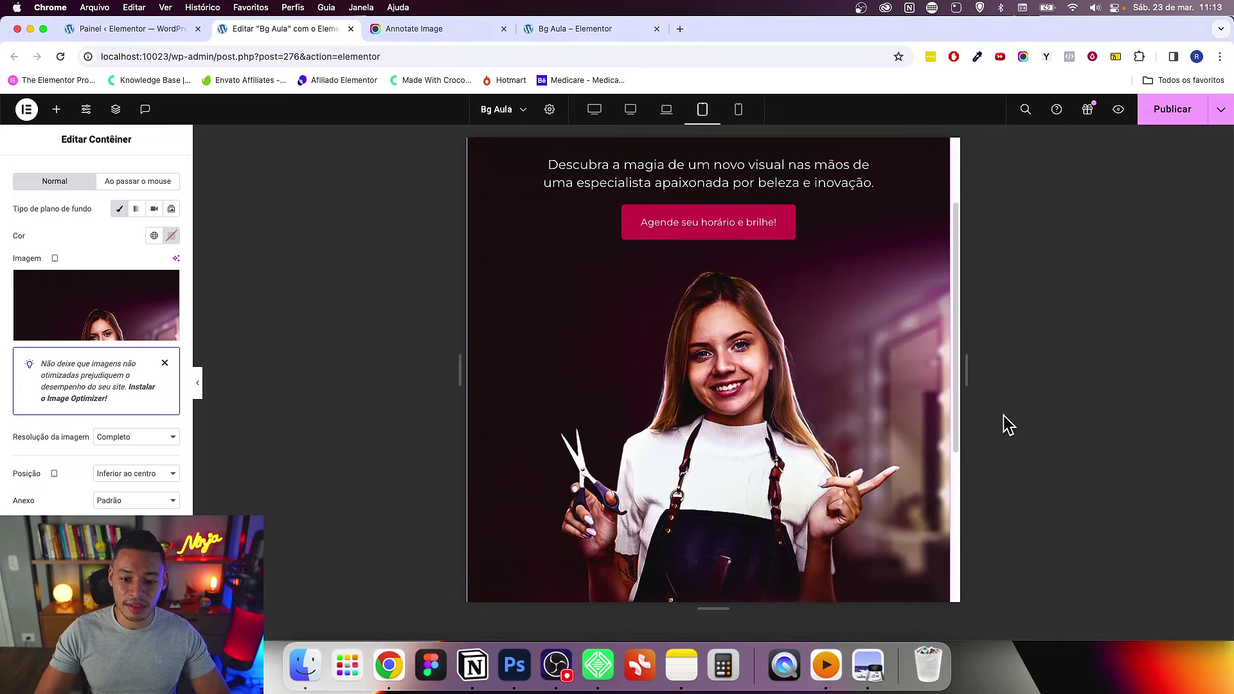